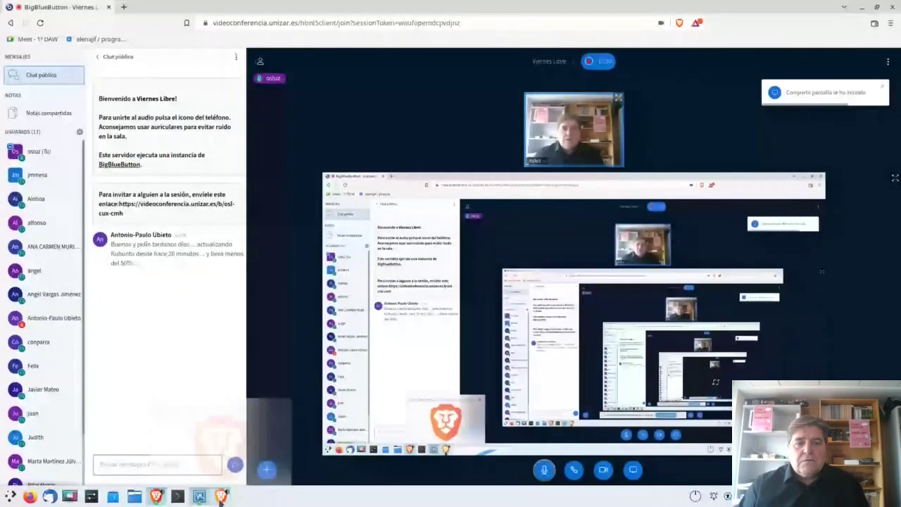
Unlock the Kubuntu VM session with the account password and dismiss the screen-sharing notice
left_click(199, 497)
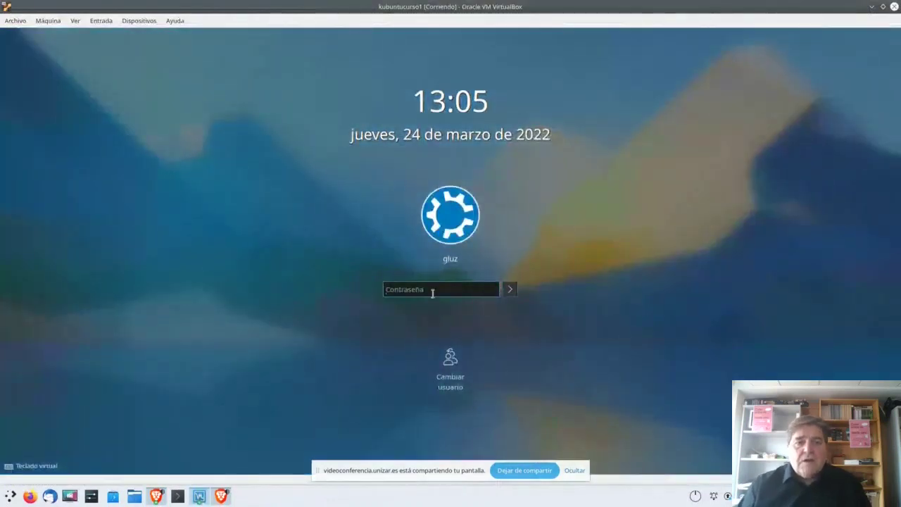
key("Return")
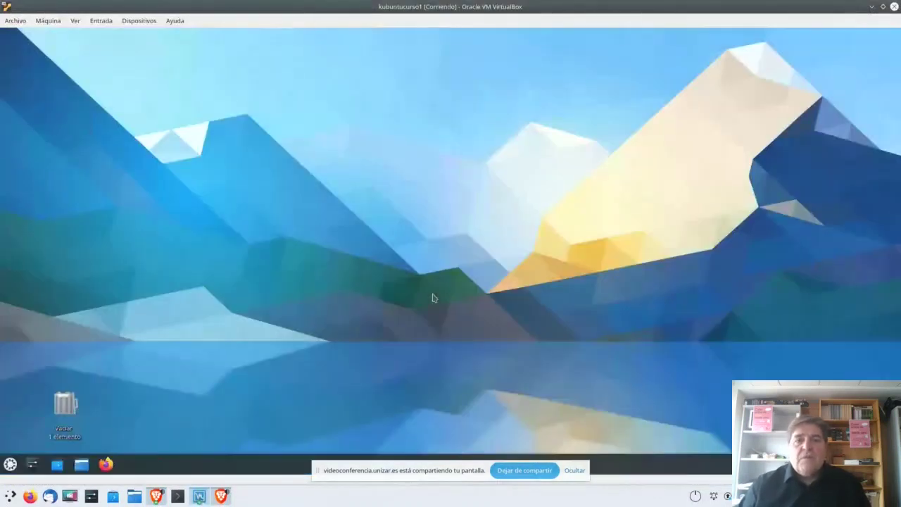
left_click(574, 470)
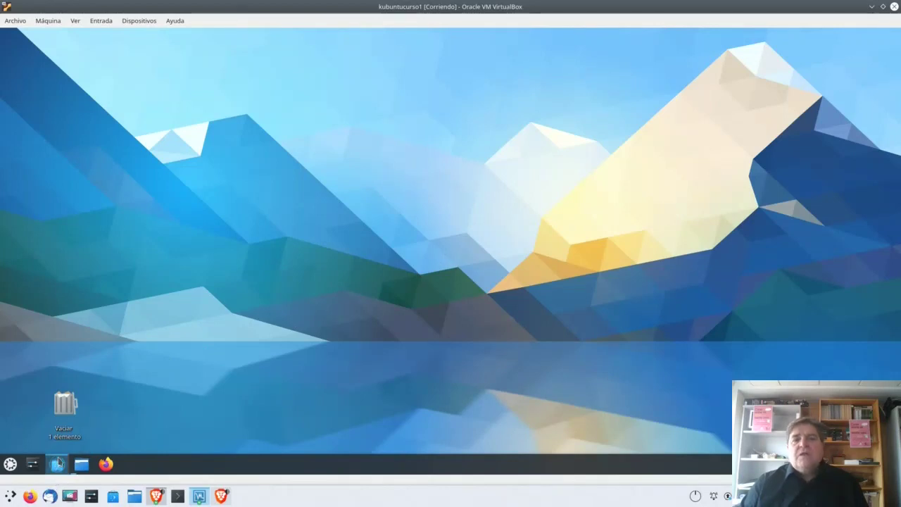
left_click(57, 463)
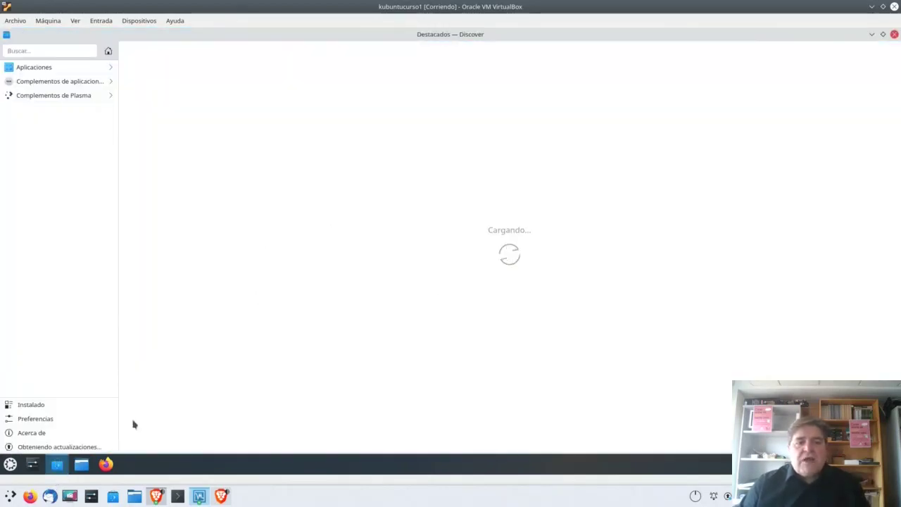
left_click(79, 449)
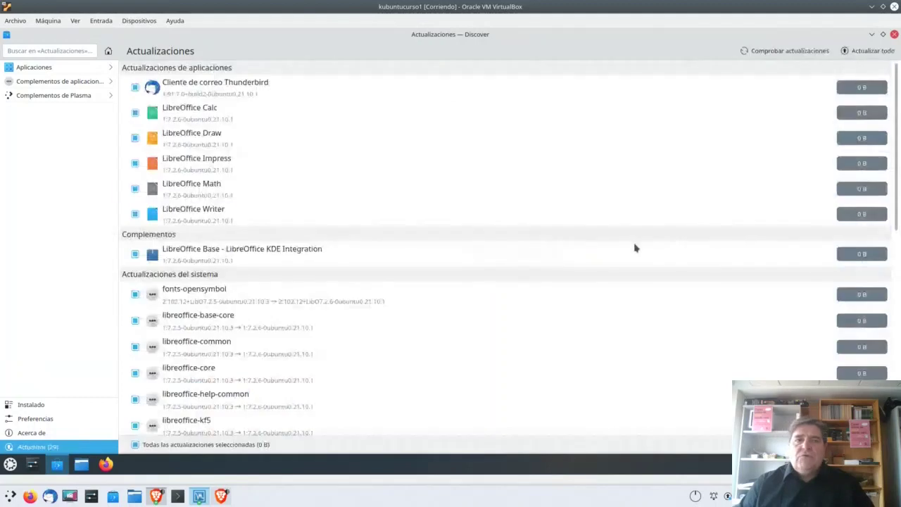
left_click(895, 37)
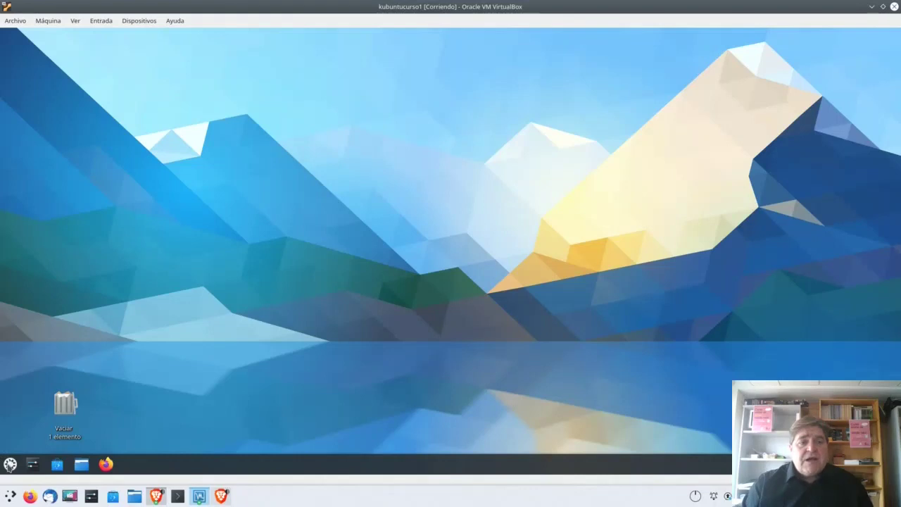
Search 'libre' in the Plasma launcher and start LibreOffice's Start Center
left_click(10, 464)
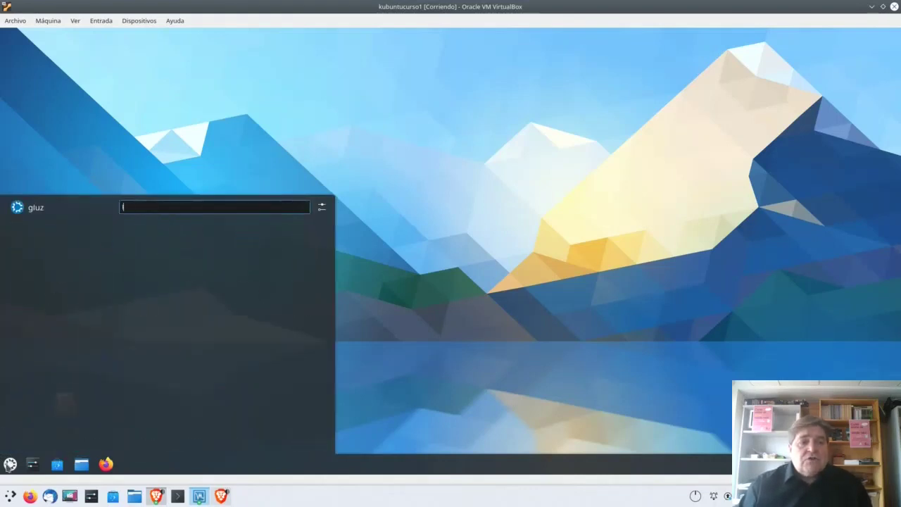
type("libre")
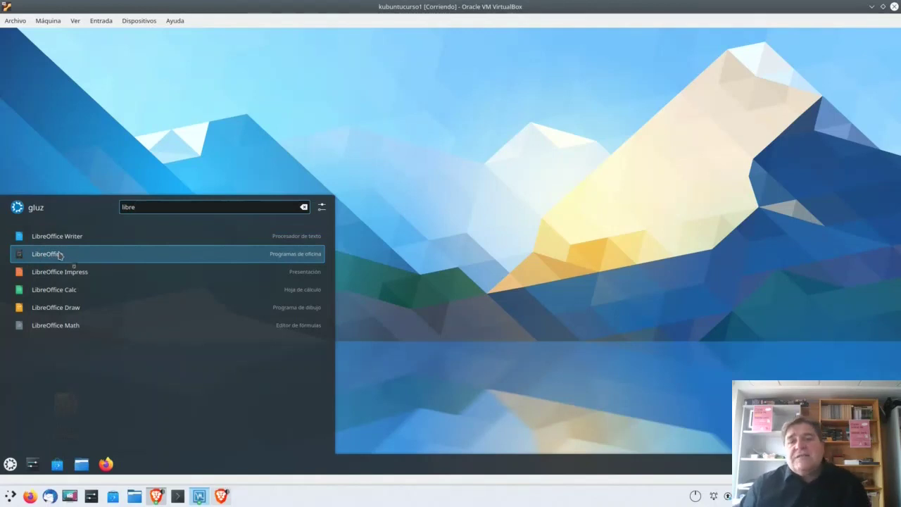
left_click(61, 255)
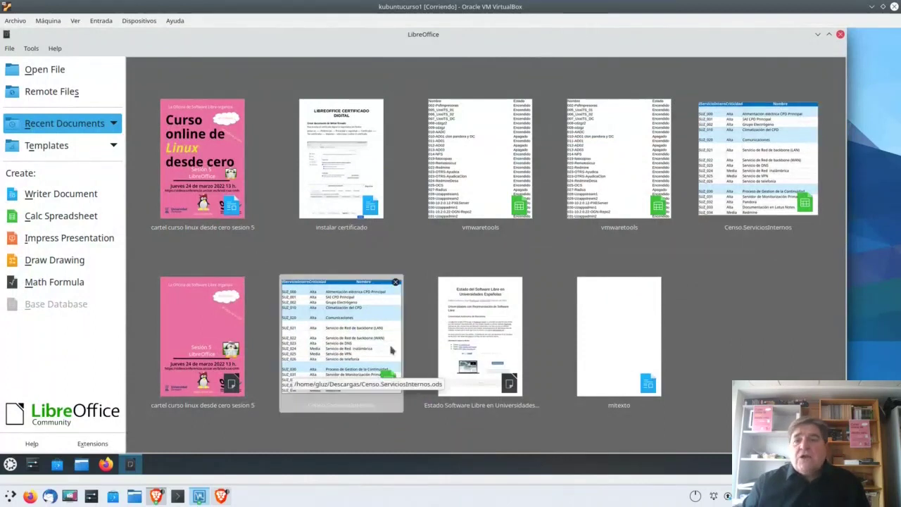
Maximize the LibreOffice Start Center, then bring the BigBlueButton meeting window forward
left_click(829, 36)
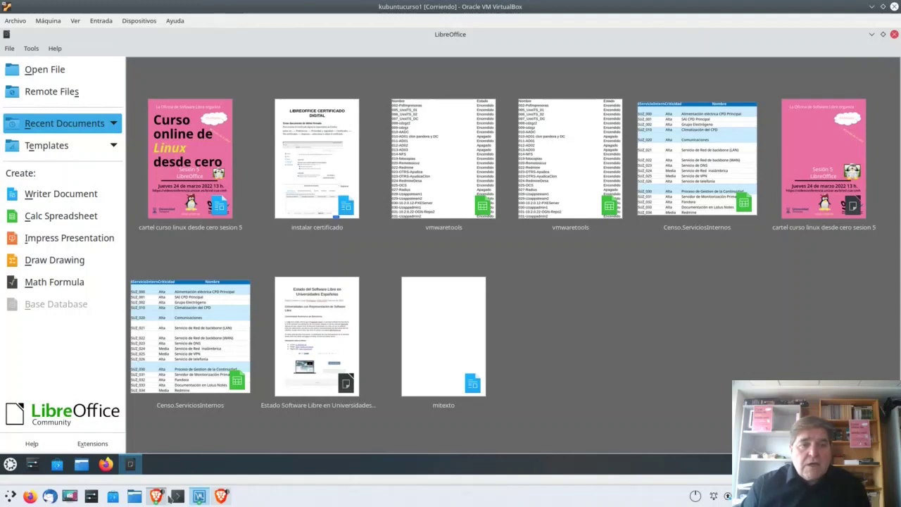
mouse_move(158, 496)
left_click(91, 444)
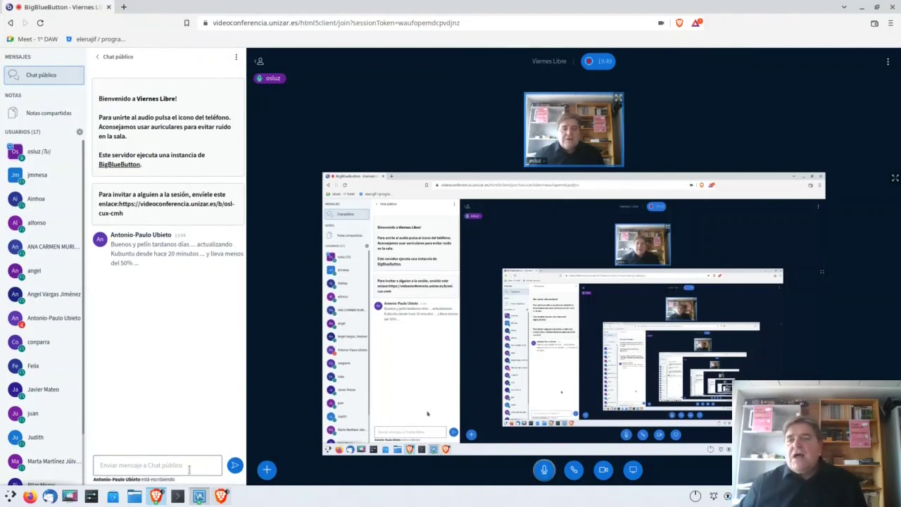
Switch back to the VirtualBox window showing LibreOffice's Start Center with recent documents
left_click(200, 496)
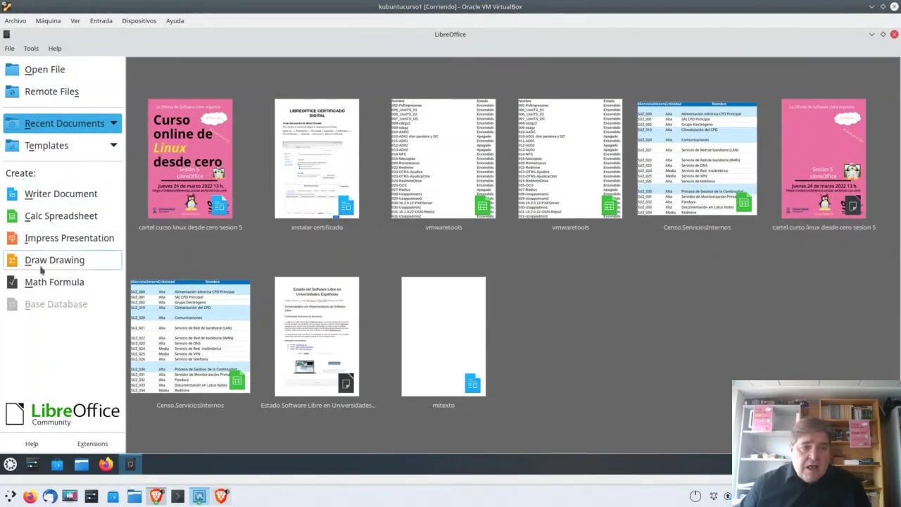
Create a new blank Writer document, Untitled 1, glancing at the File menu without choosing anything
left_click(47, 201)
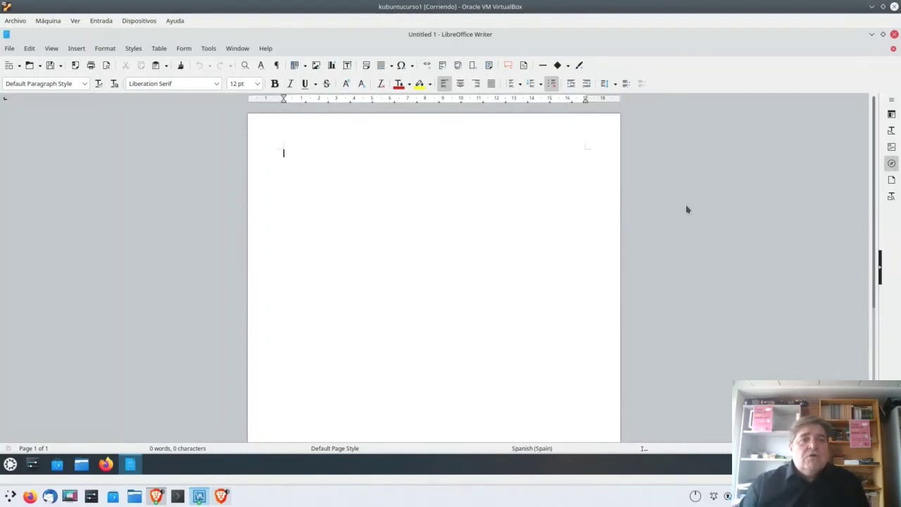
left_click(8, 50)
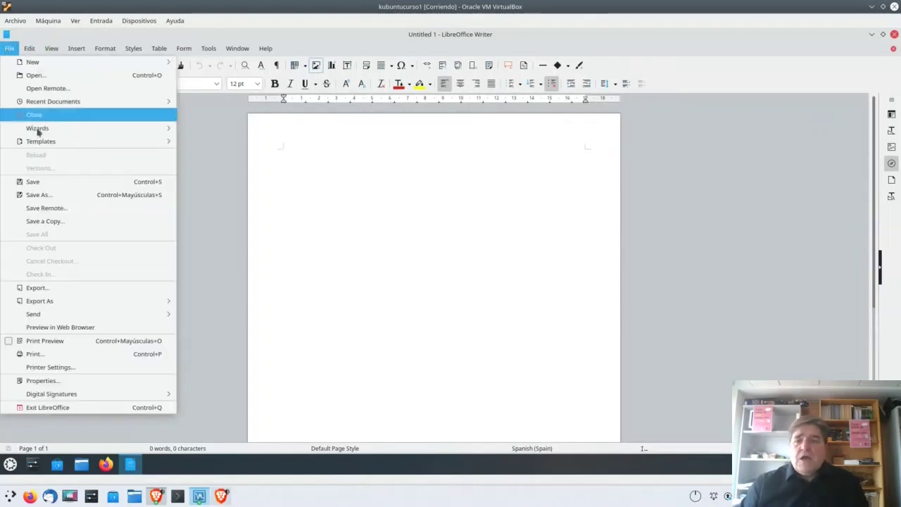
left_click(217, 180)
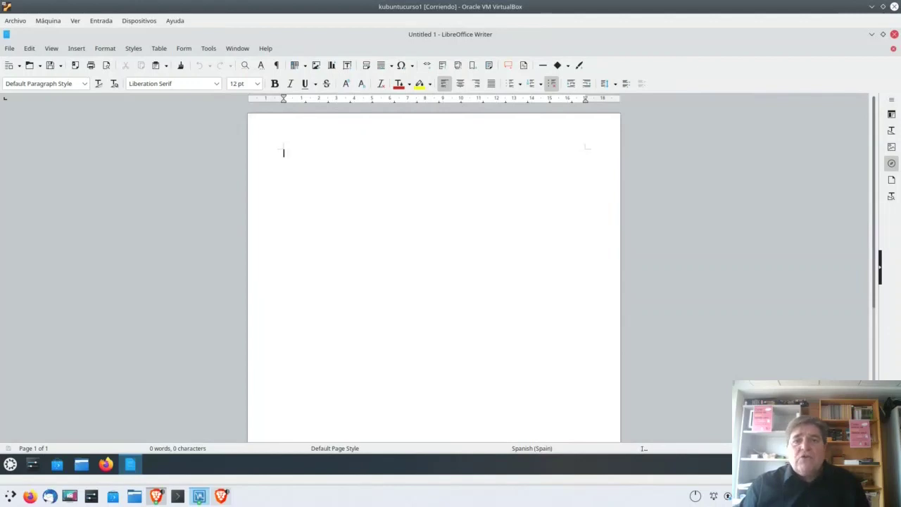
Zoom in with Ctrl+scroll until the blank Untitled 1 page fills most of the window
scroll(434, 282, "up", 1)
scroll(433, 282, "up", 2)
scroll(433, 281, "up", 1)
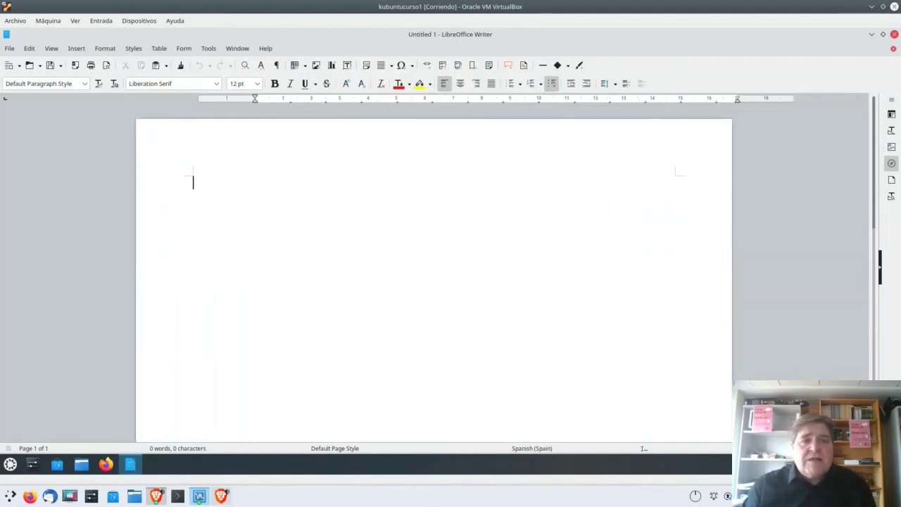
scroll(770, 369, "up", 1)
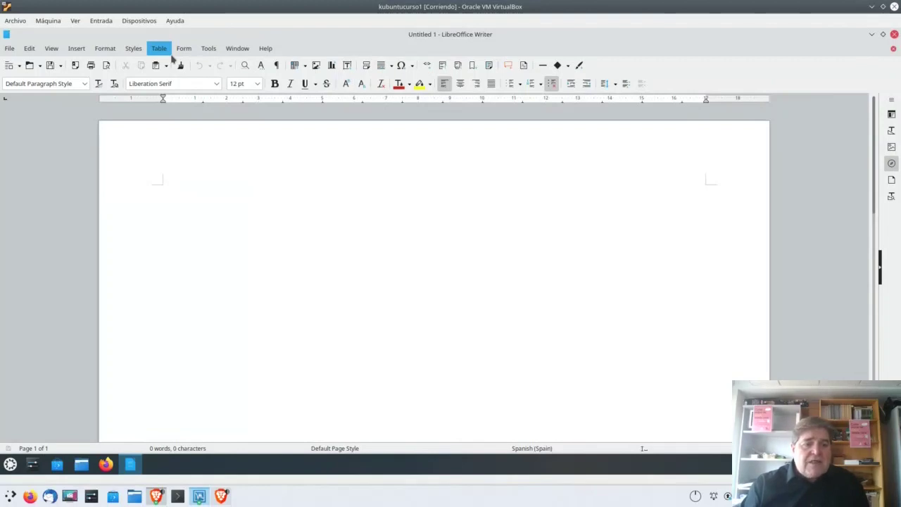
Launch Konsole via a 'terminal' launcher search and enlarge its font with Ctrl++
left_click(10, 466)
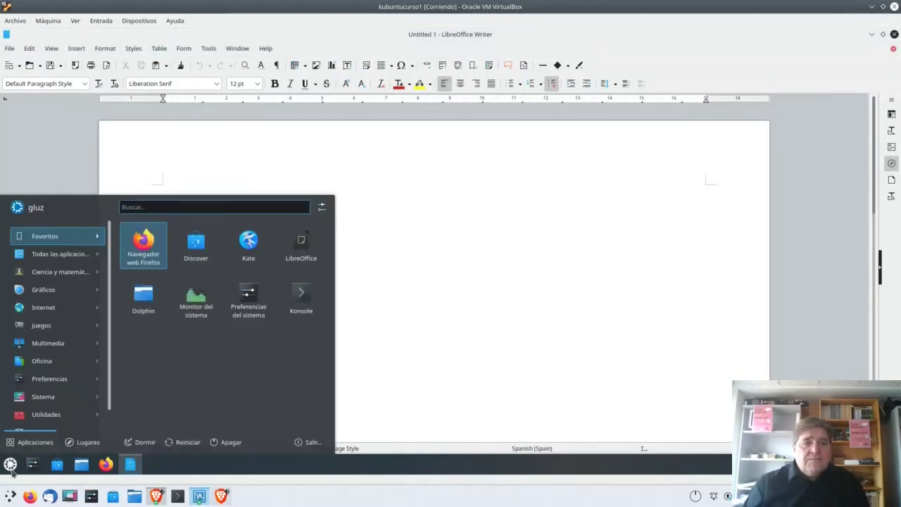
type("termina")
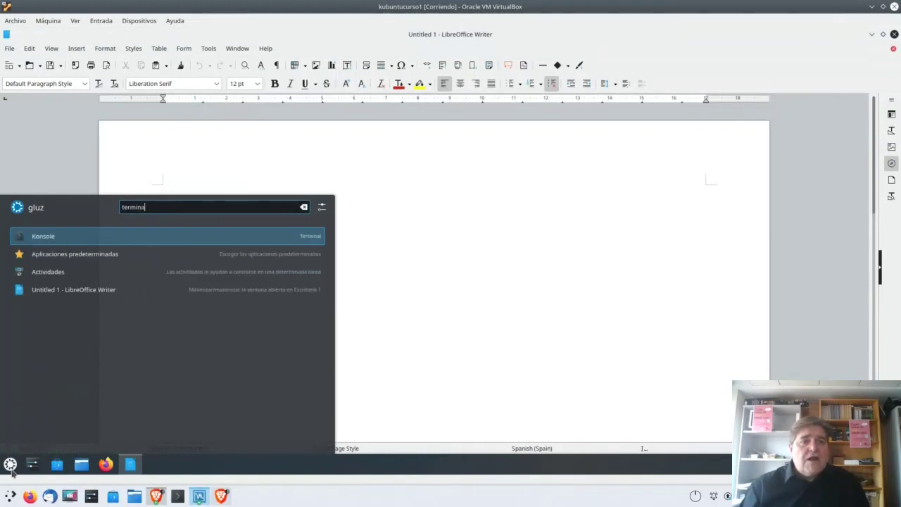
type("l")
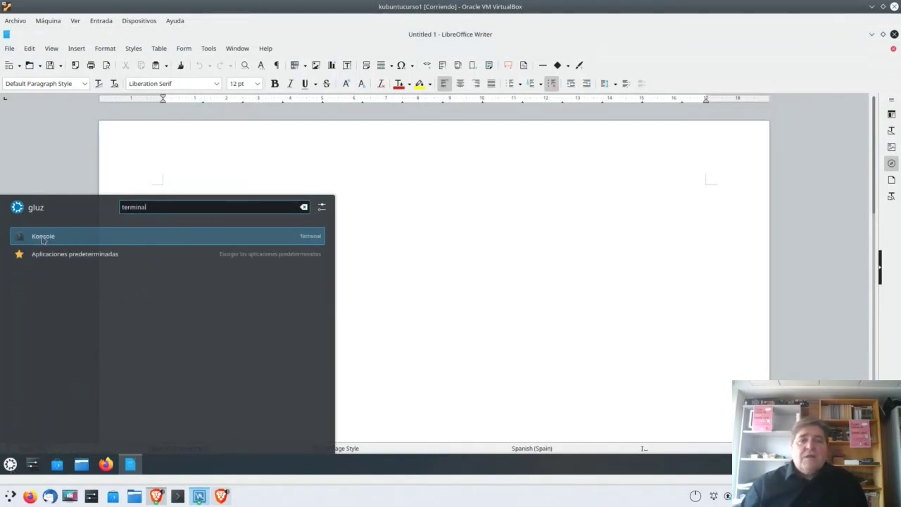
left_click(43, 237)
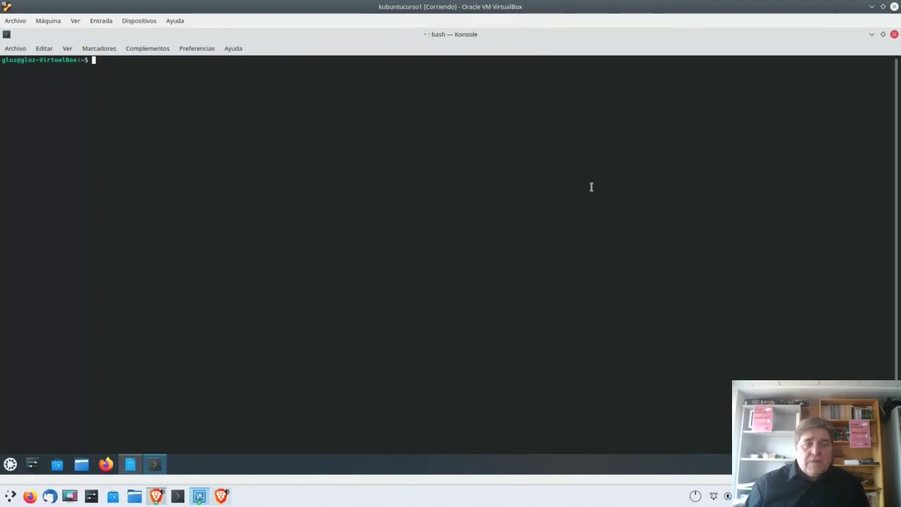
key("ctrl+plus")
key("ctrl+plus")
key("ctrl+plus")
key("ctrl+plus")
key("ctrl+plus")
key("ctrl+plus")
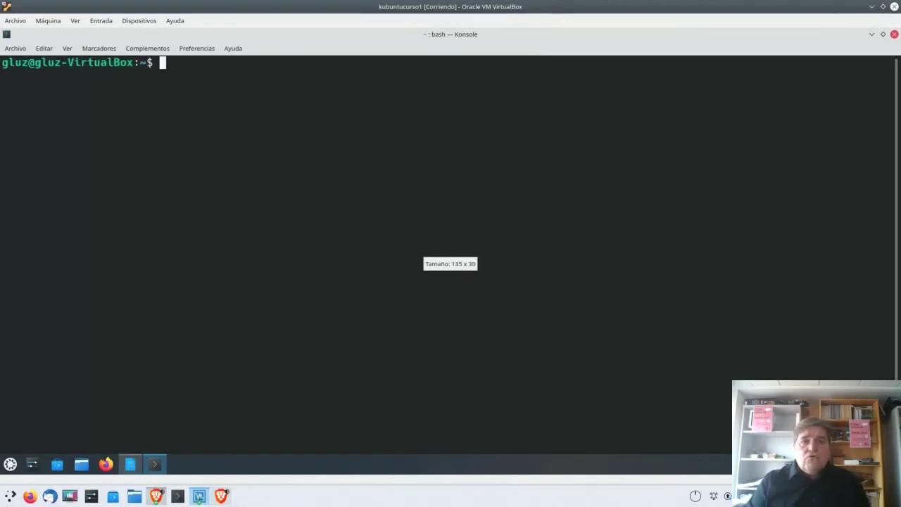
Type 'sudo apt install libreoffice-l10n-es' at the Konsole prompt and select it for copying
type("s")
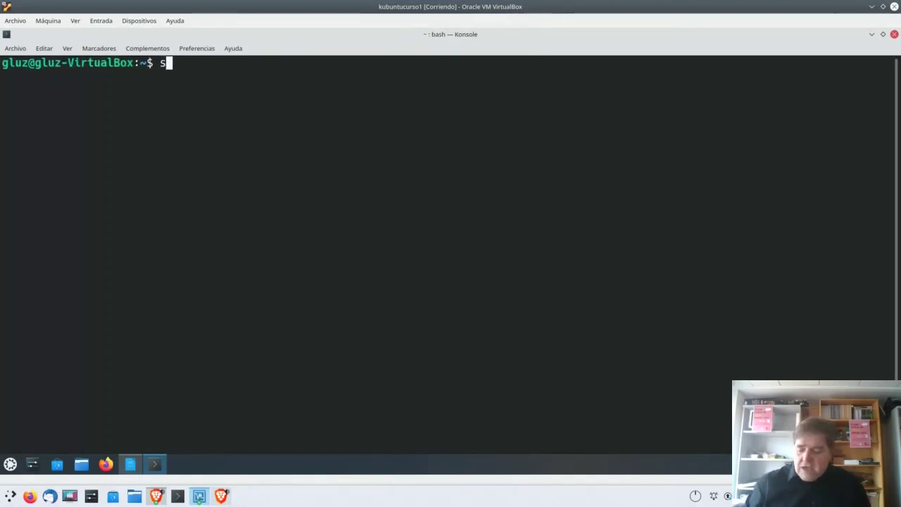
type("udo ")
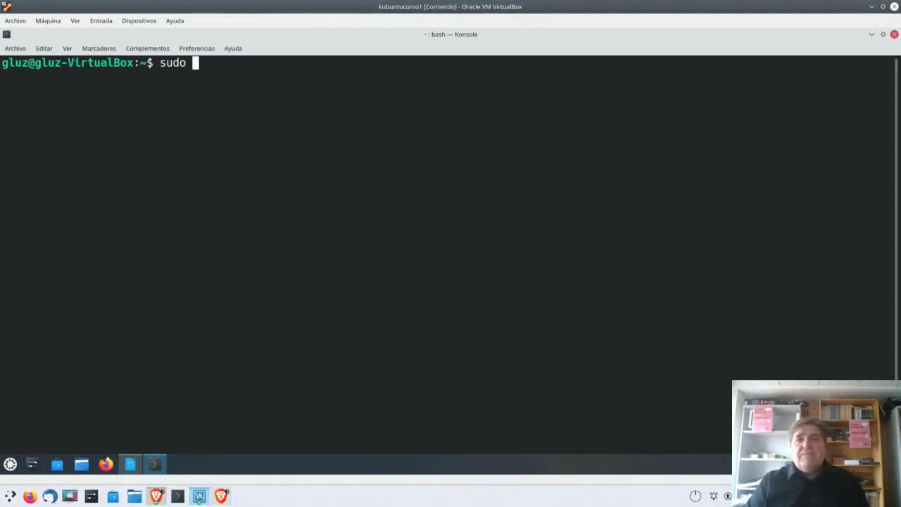
type("apt ")
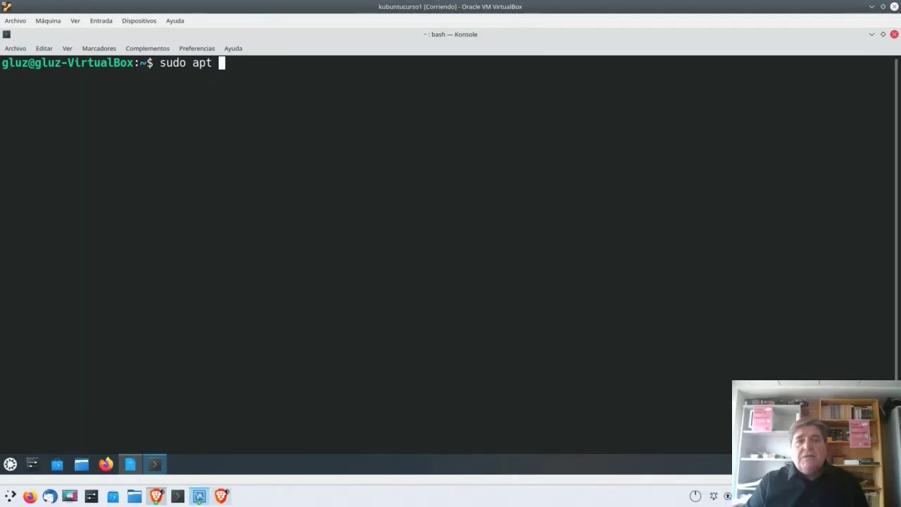
type("install ")
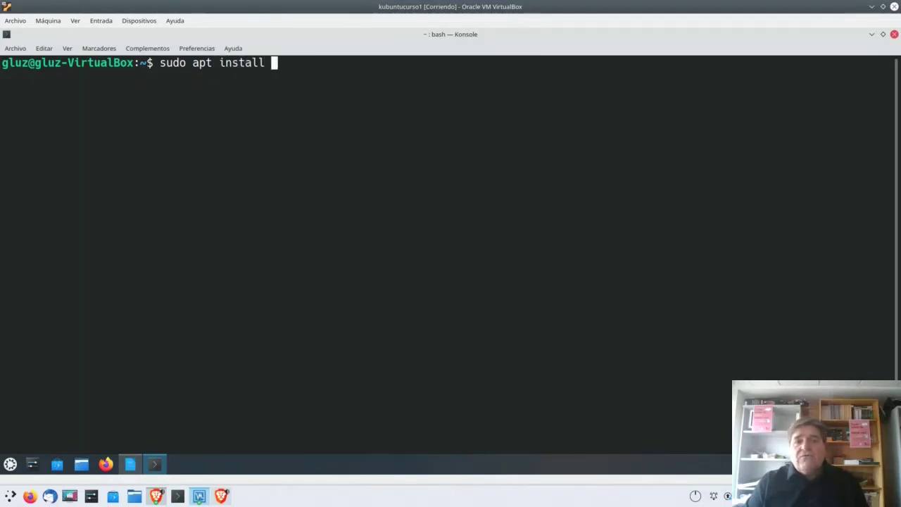
type("libreof")
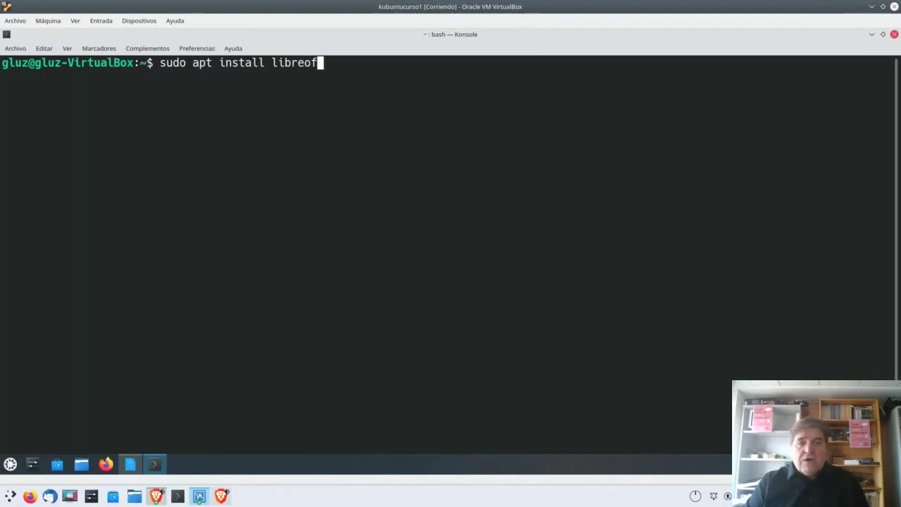
type("fice-")
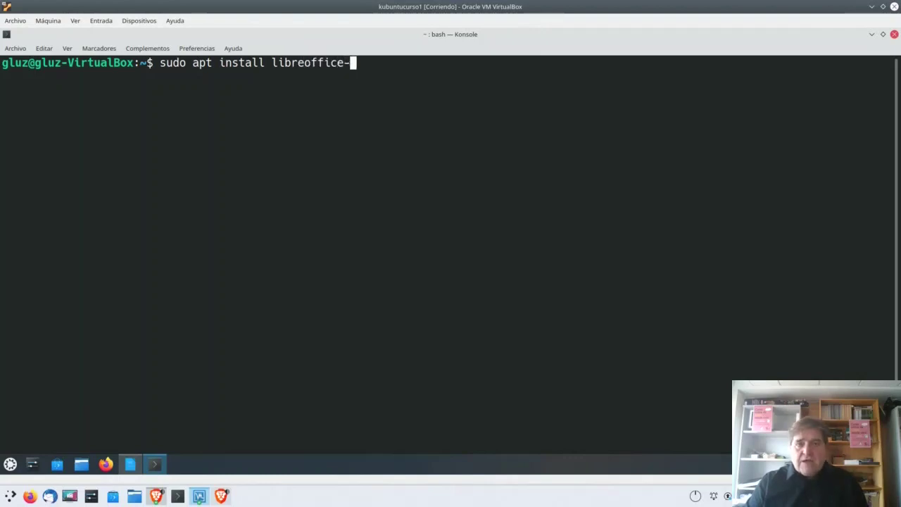
type("l10n")
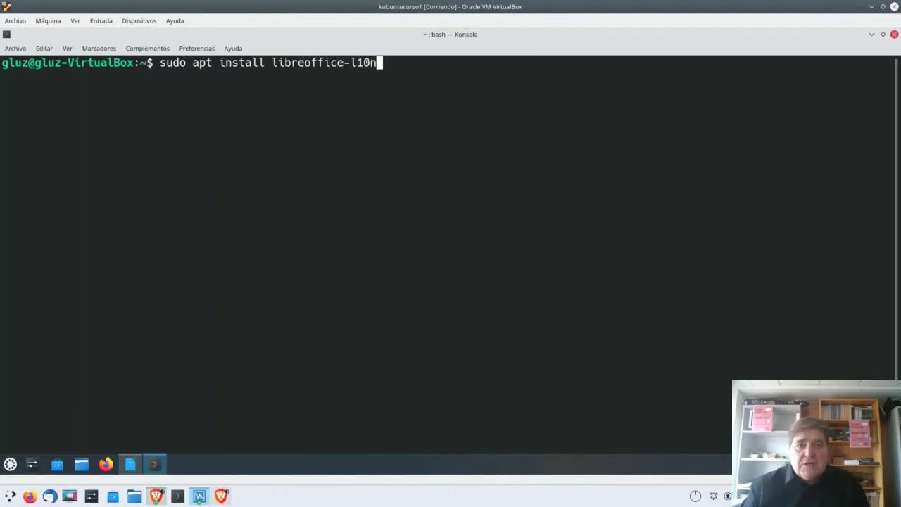
type("-es")
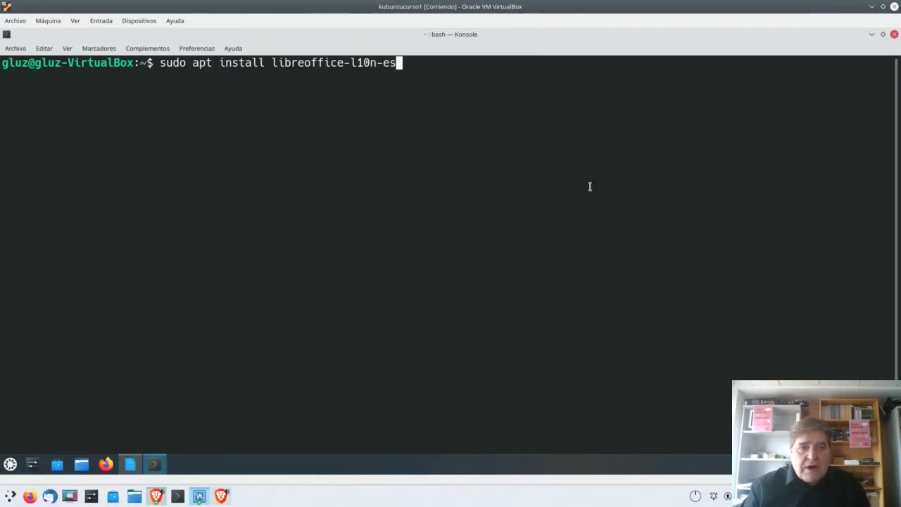
left_click_drag(407, 62, 159, 63)
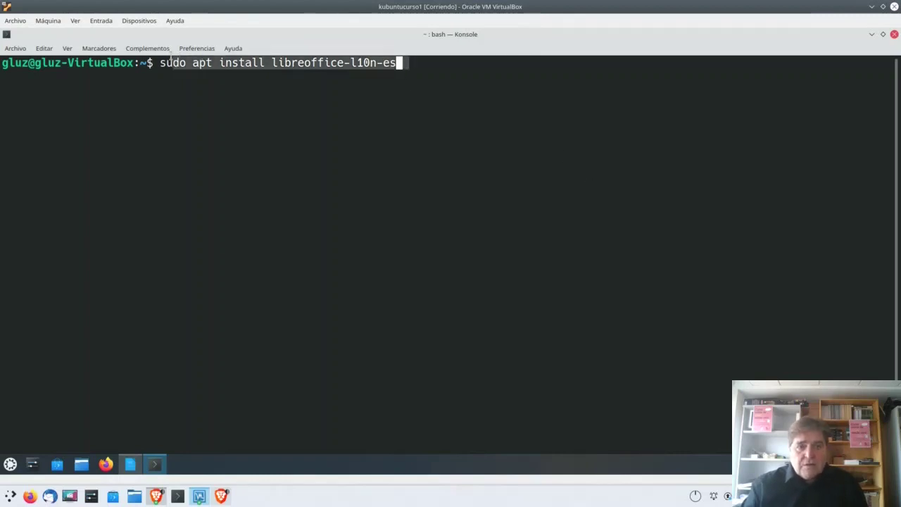
right_click(177, 62)
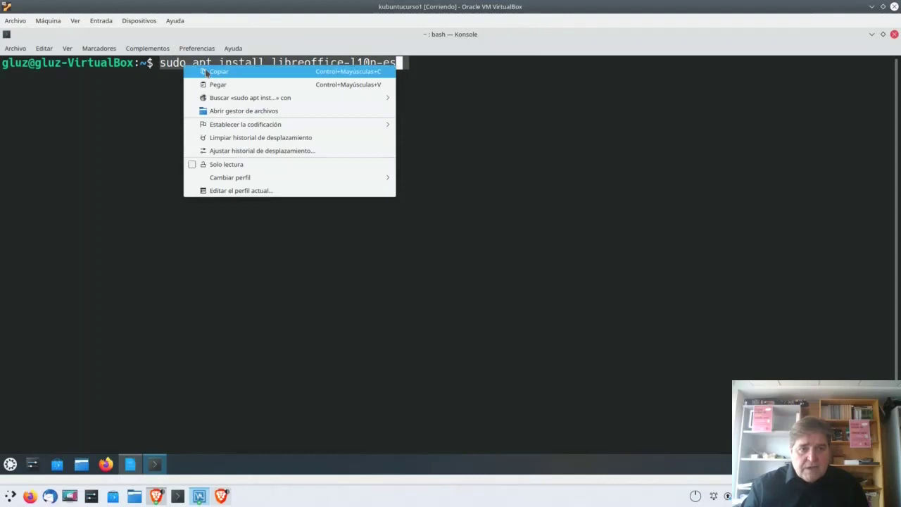
Copy the install command and post it as a message in the BigBlueButton public chat
left_click(204, 70)
left_click(156, 495)
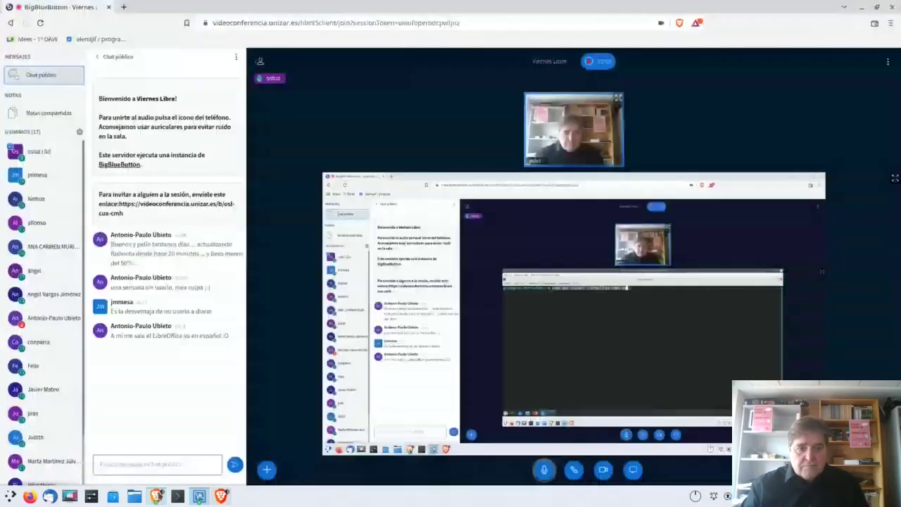
left_click(141, 466)
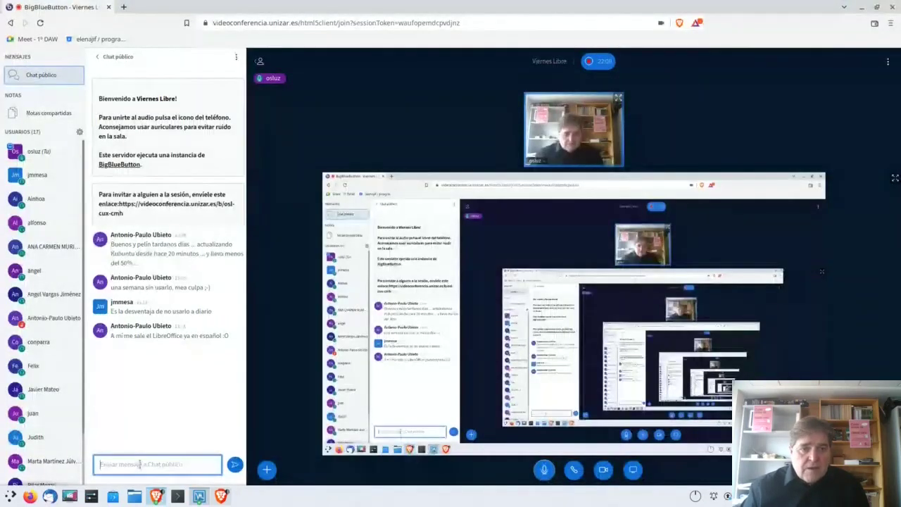
key("ctrl+v")
key("Return")
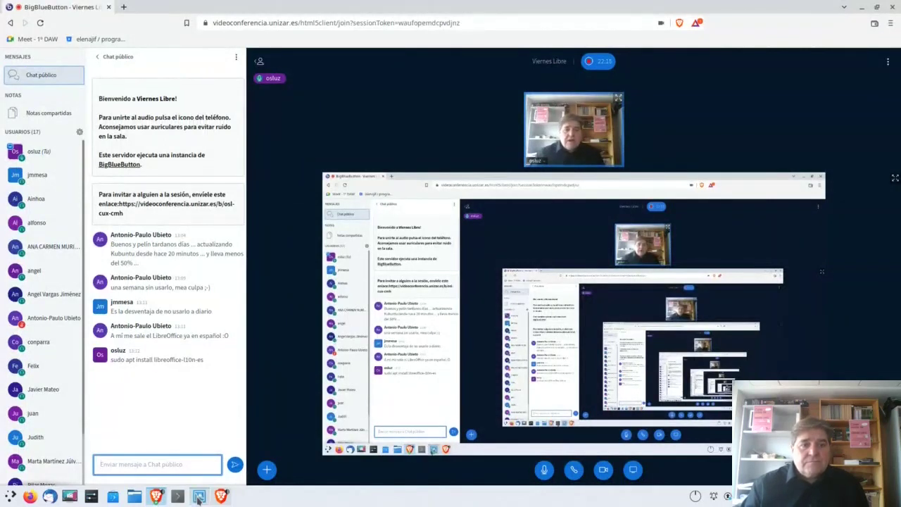
Run the libreoffice-l10n-es install in the VM, entering the sudo password and confirming with 's'
mouse_move(199, 498)
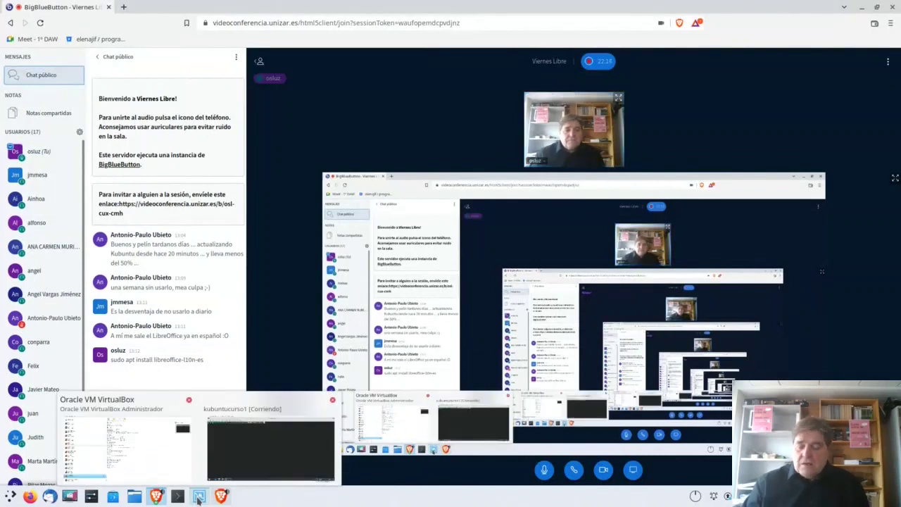
left_click(270, 448)
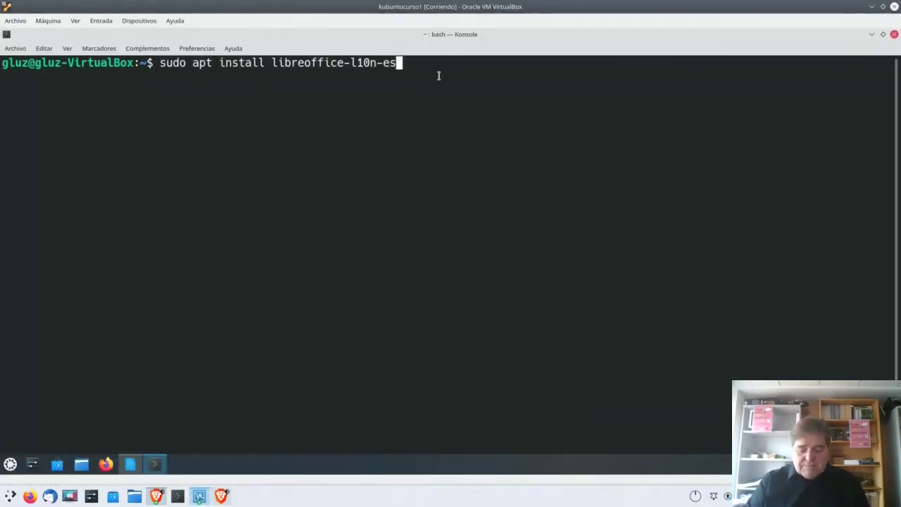
key("Return")
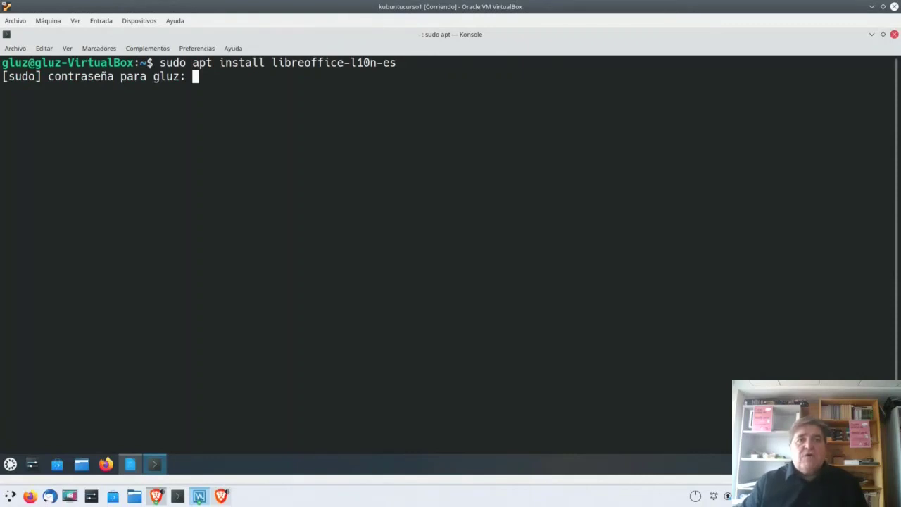
key("Return")
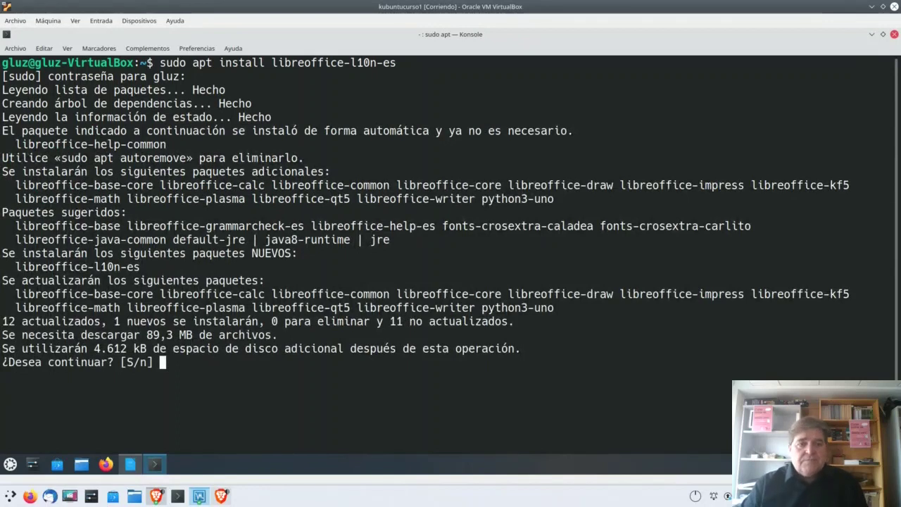
type("s")
key("Return")
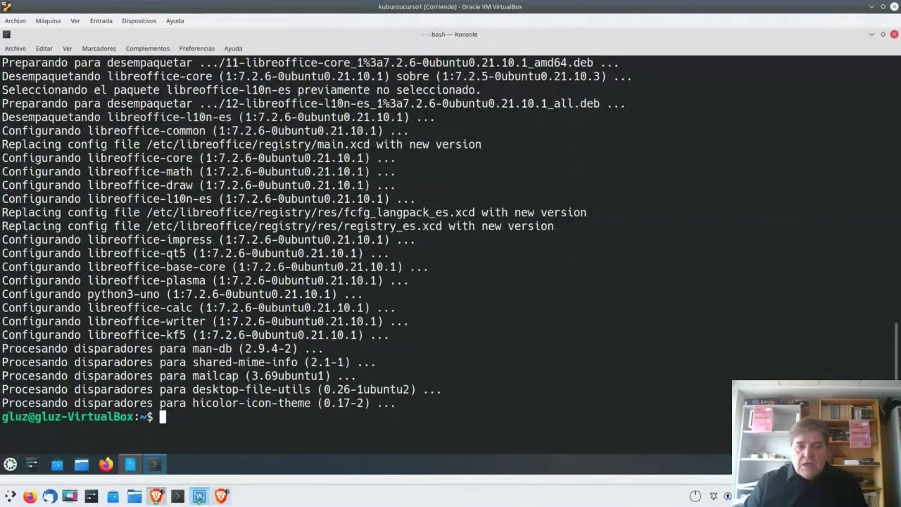
Install libreoffice-help-es by editing the previous install command, then close the Writer window
key("Up")
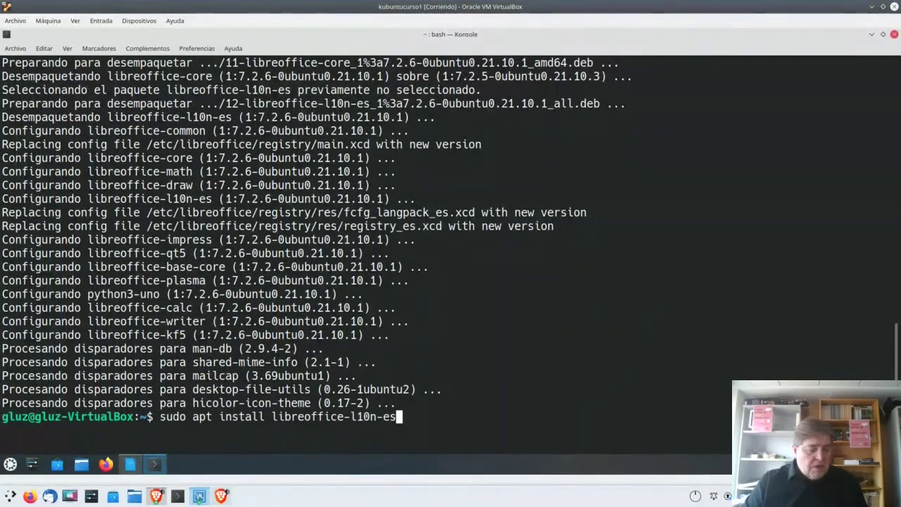
key("BackSpace")
key("BackSpace")
key("BackSpace")
key("BackSpace")
key("BackSpace")
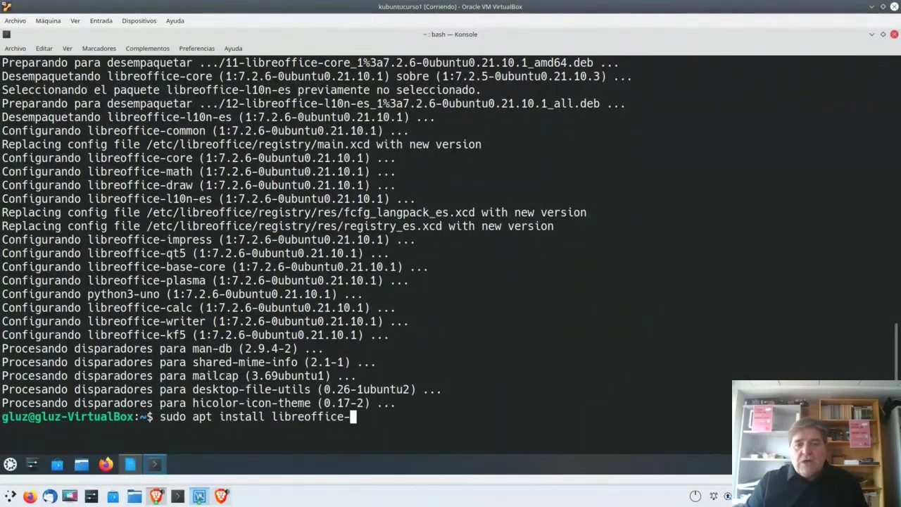
type("help")
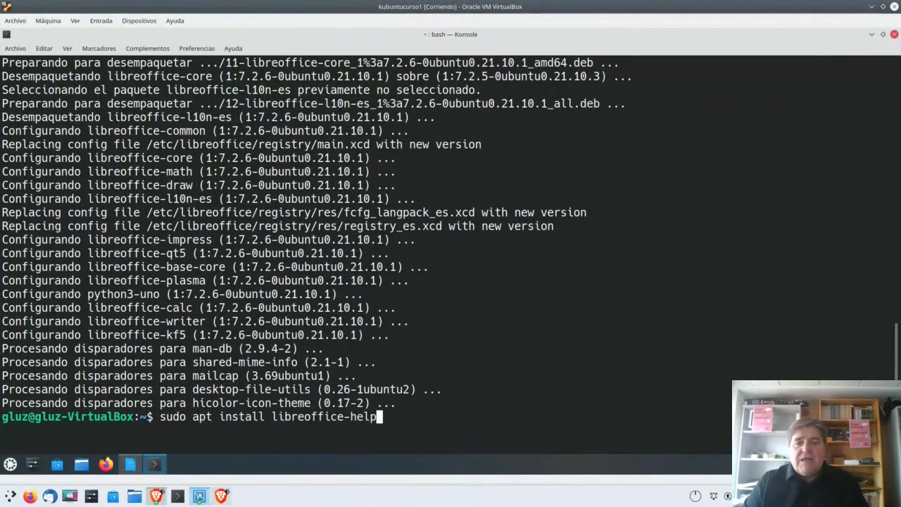
type("-es")
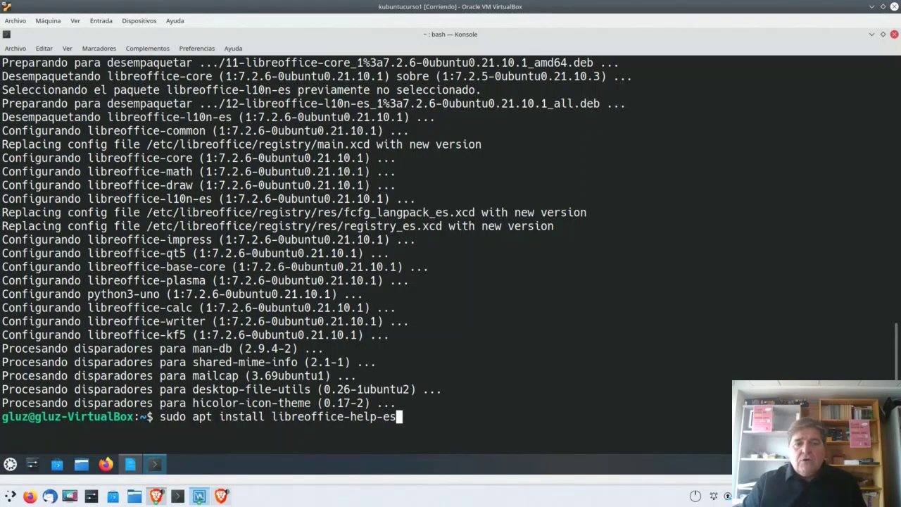
key("Return")
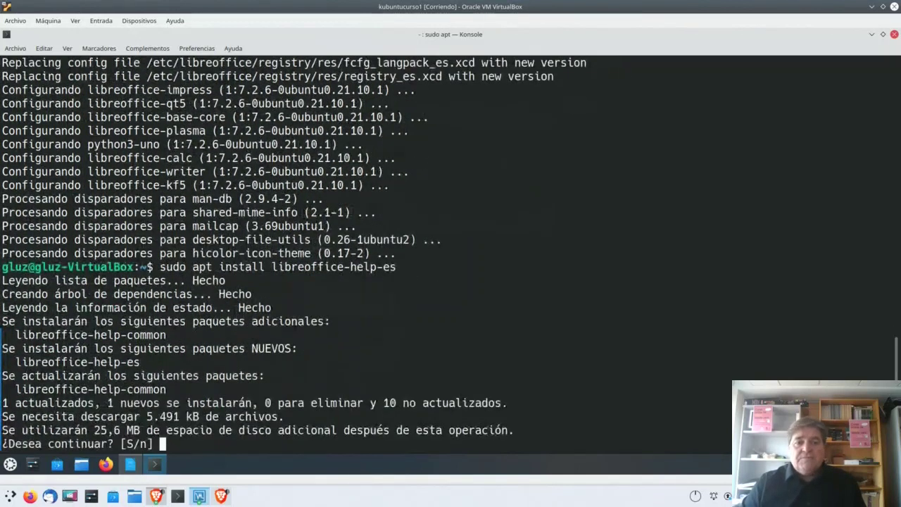
type("s")
key("Return")
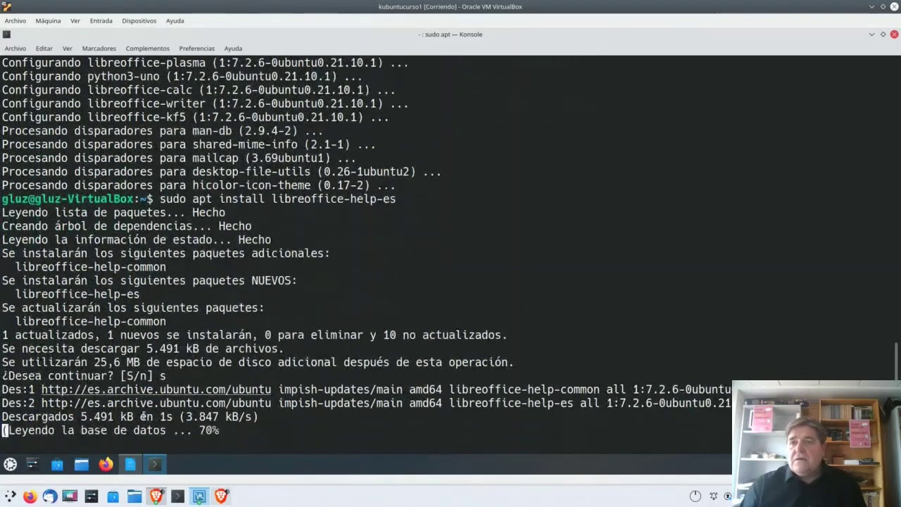
left_click(130, 463)
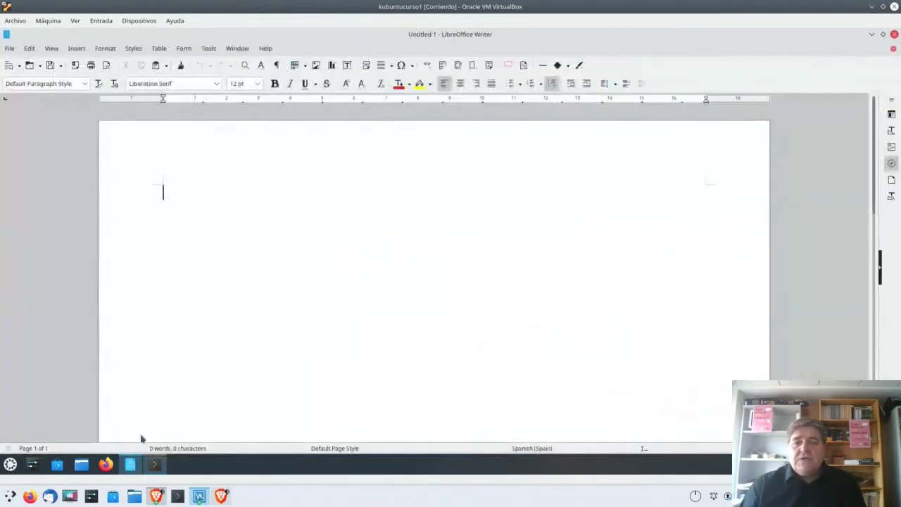
left_click(893, 34)
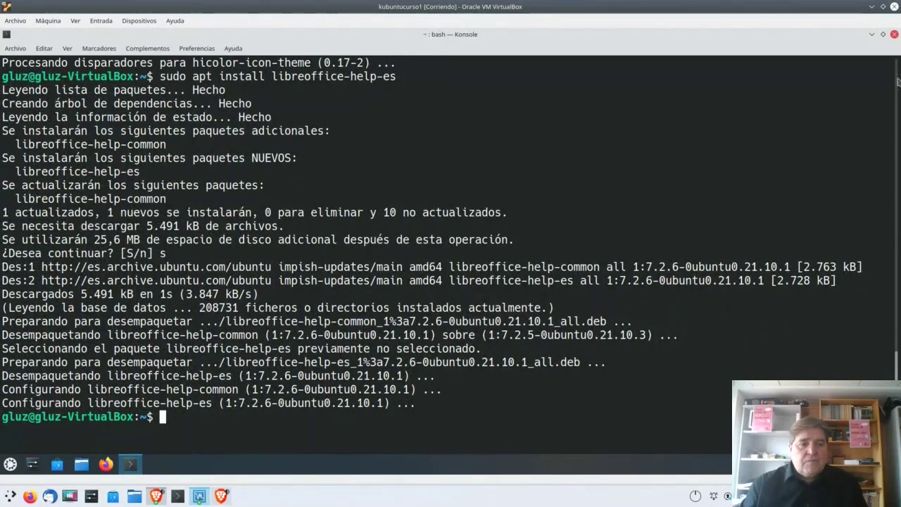
Close Konsole and launch LibreOffice Writer from the Kickoff launcher by searching 'wri'
left_click(893, 34)
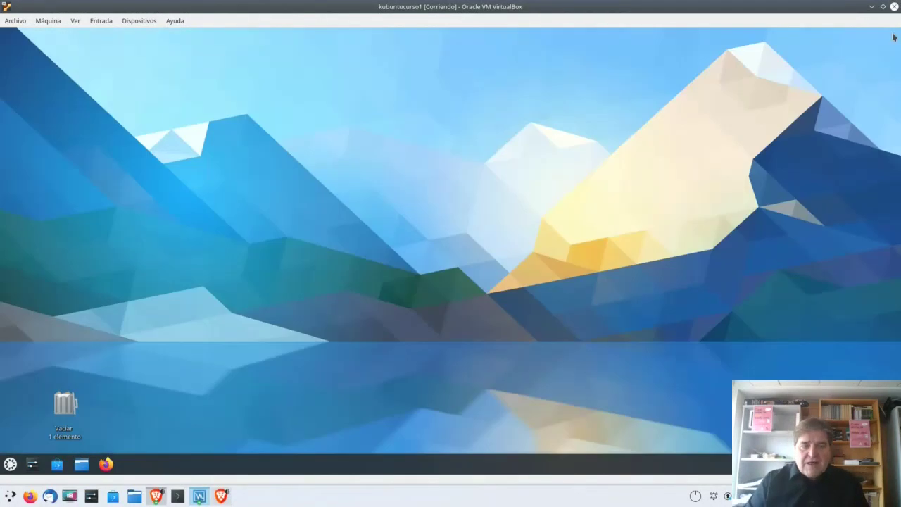
left_click(10, 463)
type("wri")
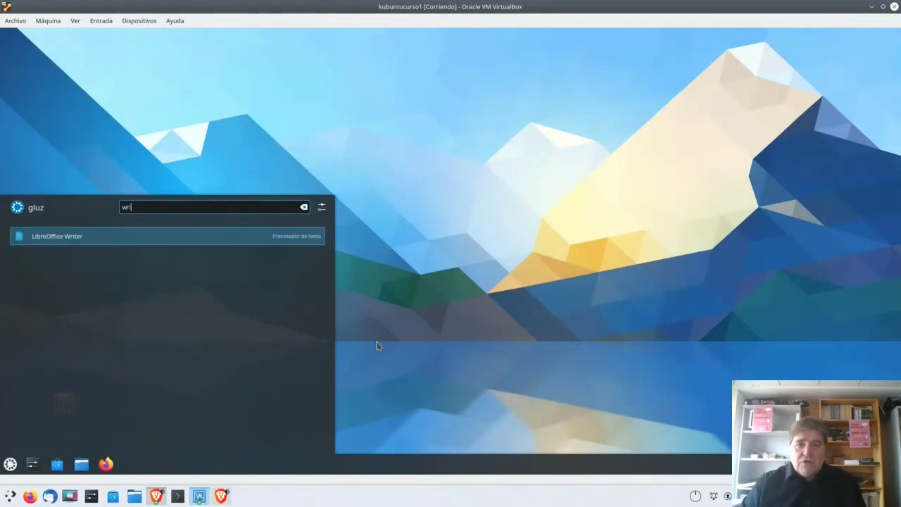
key("Return")
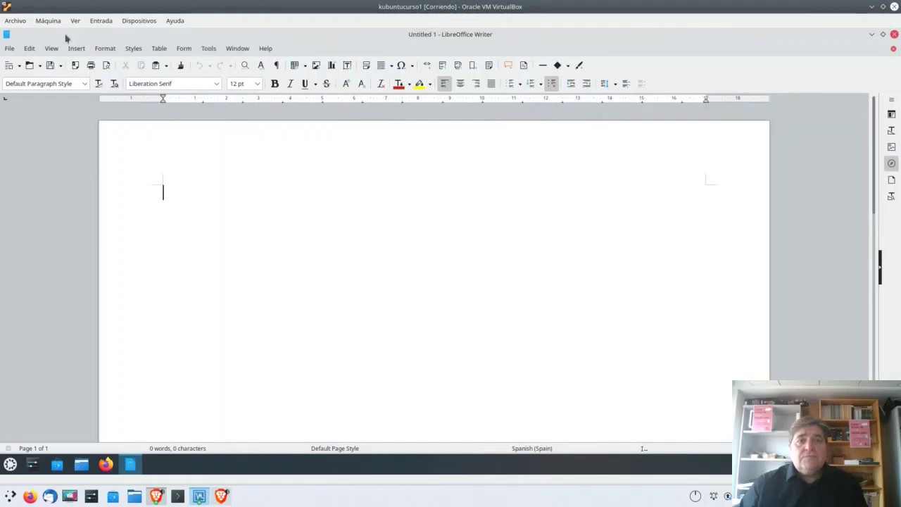
Set Options > Languages user interface to Default - Spanish (Spain) and restart LibreOffice
left_click(209, 52)
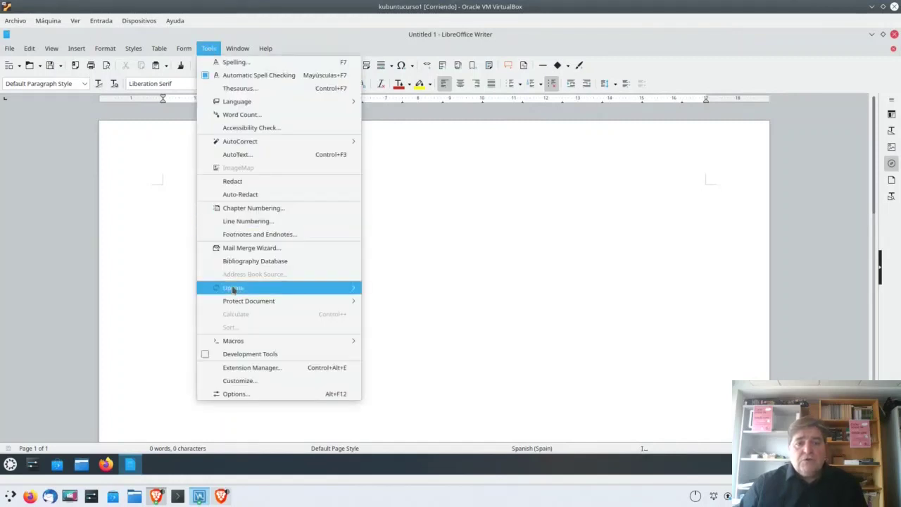
left_click(236, 397)
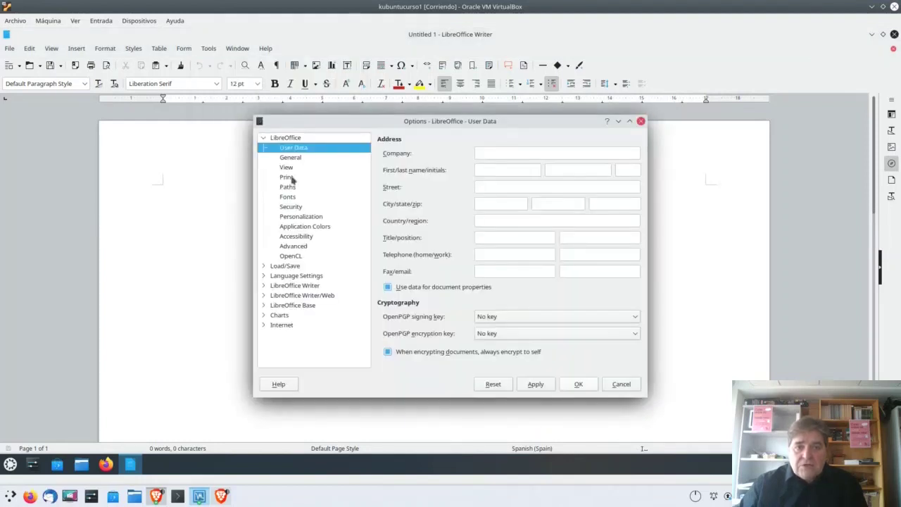
left_click(265, 276)
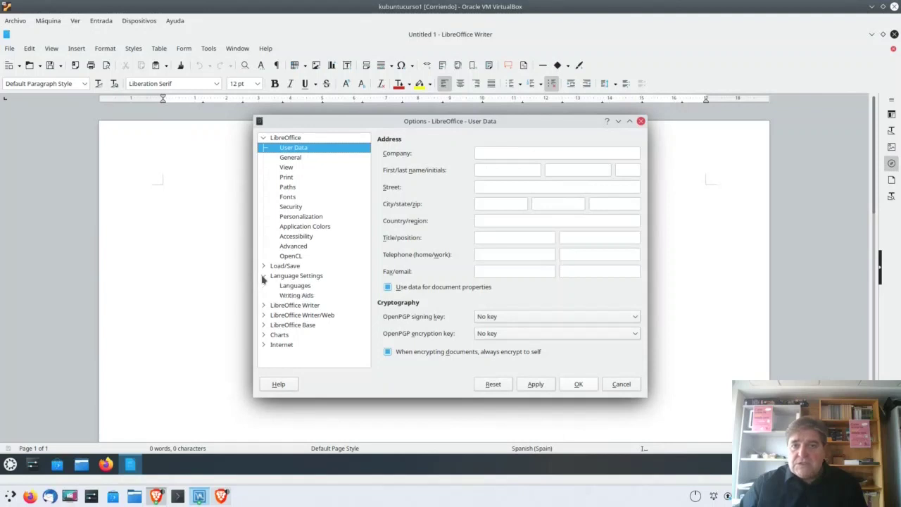
left_click(298, 287)
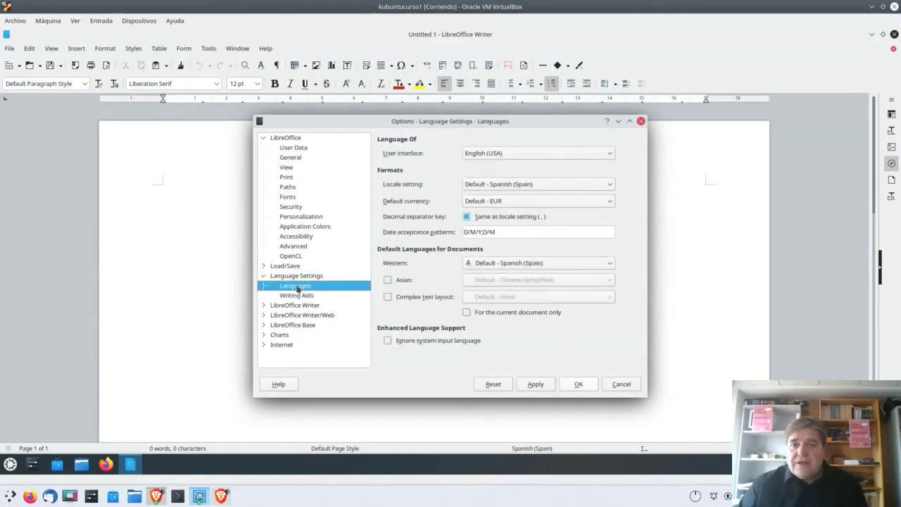
left_click(609, 154)
left_click(531, 163)
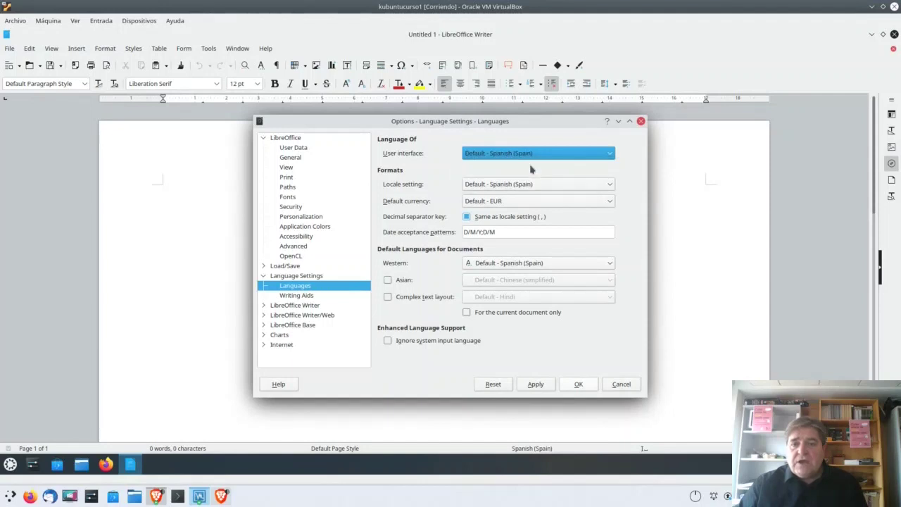
left_click(574, 384)
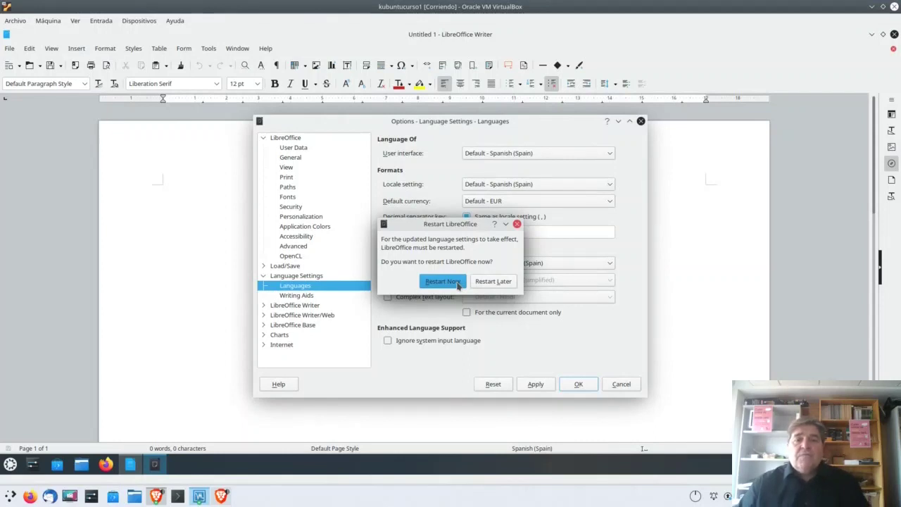
left_click(456, 283)
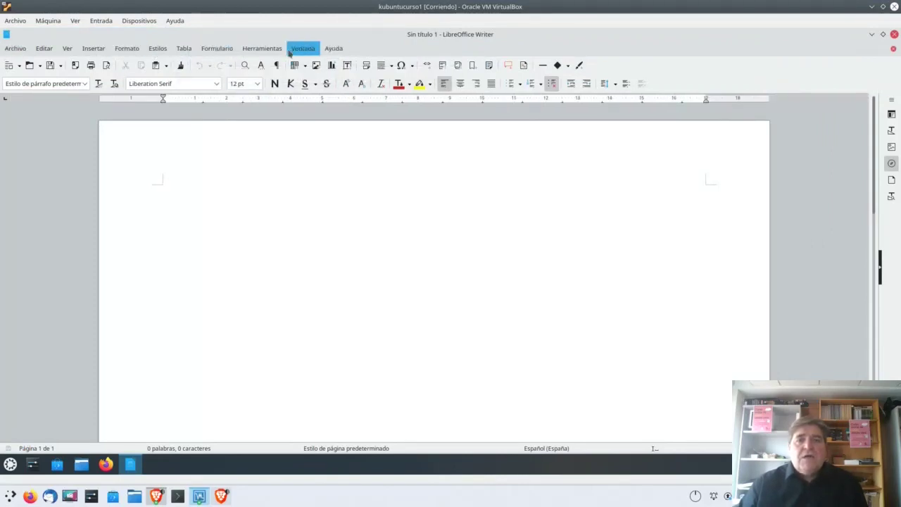
Open Ayuda de LibreOffice from the Ayuda menu to view the Spanish help in Firefox
left_click(264, 49)
left_click(266, 50)
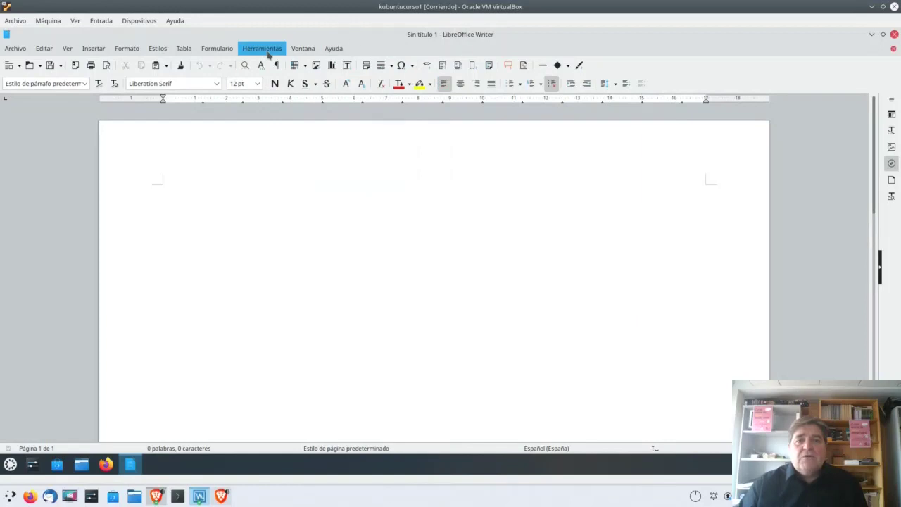
left_click(329, 54)
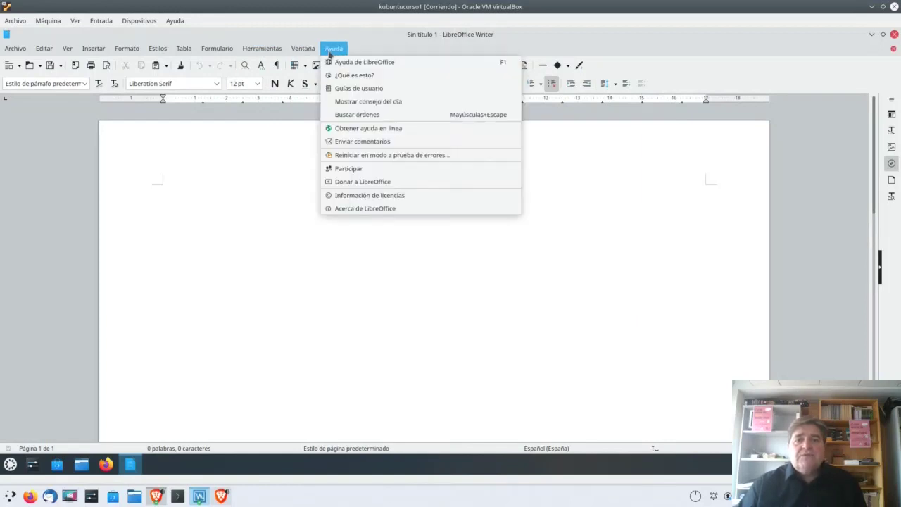
left_click(352, 62)
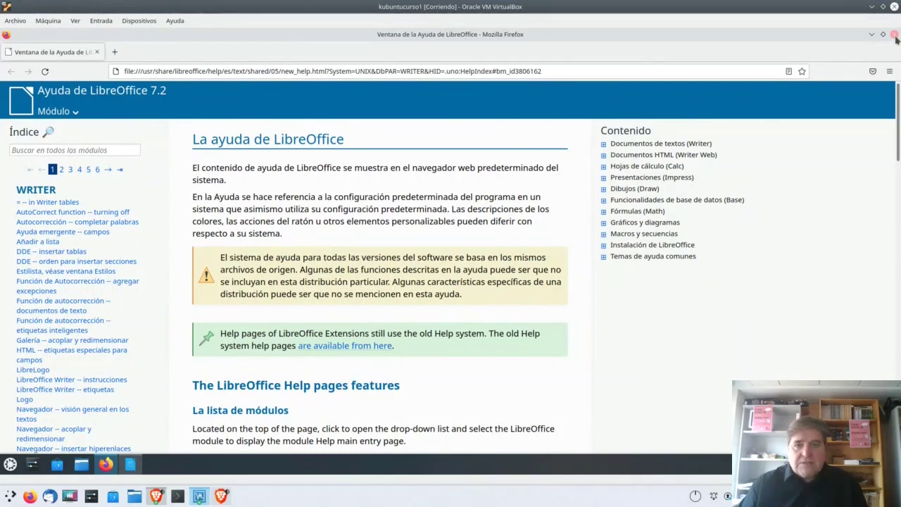
Close the Firefox help window to return to the blank 'Sin título 1' document
left_click(893, 33)
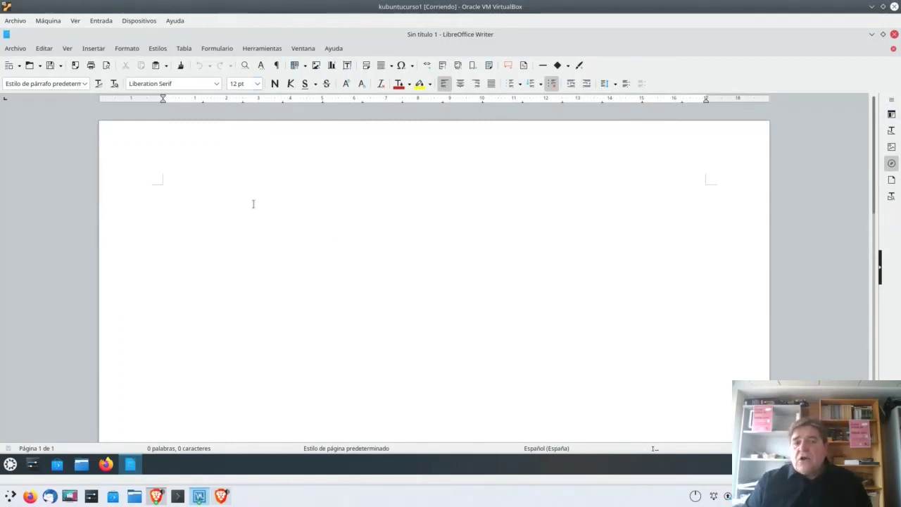
Type throwaway test text, erase it, then begin typing 'Esto es una carta'
type("lskf aslkdf jsadfj lasfj lñasjf")
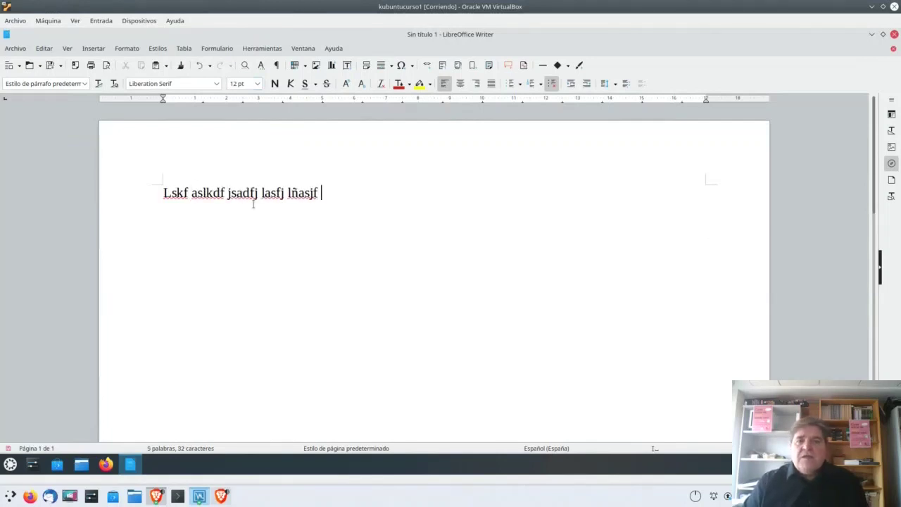
key("BackSpace")
key("BackSpace")
key("BackSpace")
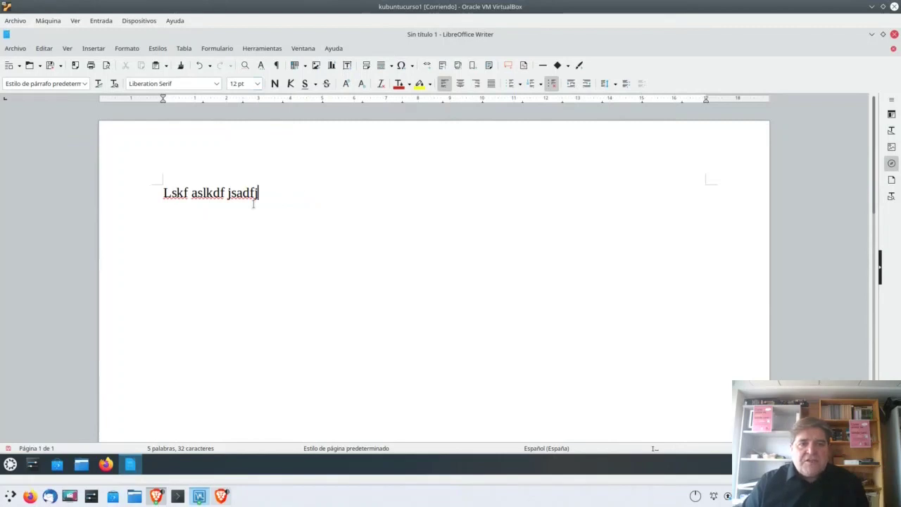
key("BackSpace")
key("BackSpace")
key("BackSpace")
key("BackSpace")
key("BackSpace")
key("BackSpace")
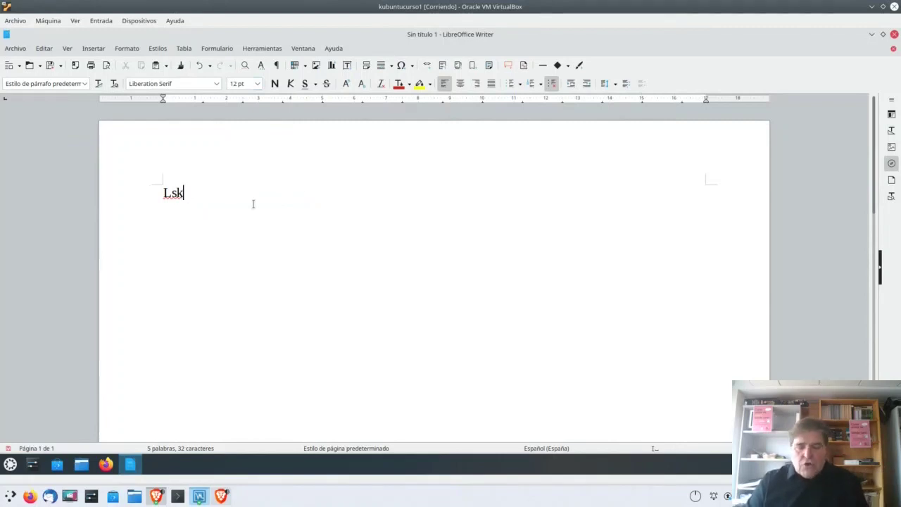
key("BackSpace")
key("BackSpace")
key("BackSpace")
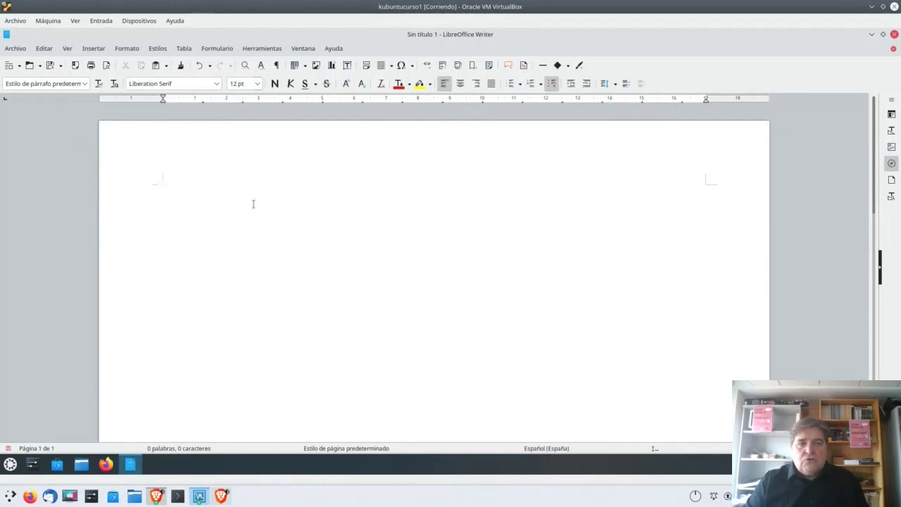
type("Estoes u")
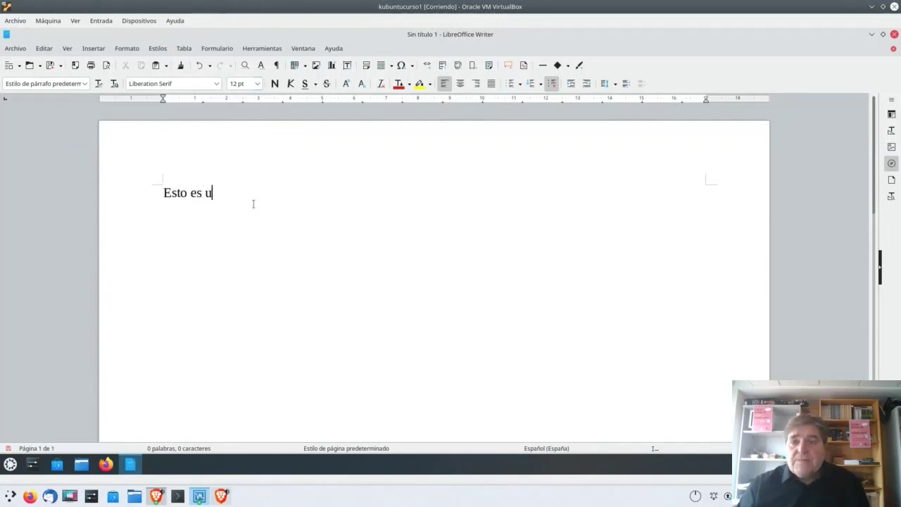
type("na carta")
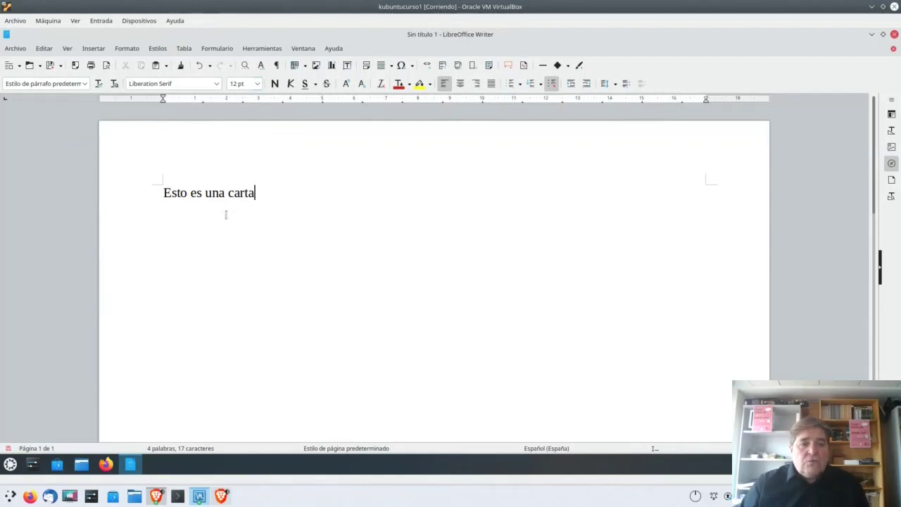
Open instalar certificado.odt from the sesion5 folder in Dolphin
left_click(81, 465)
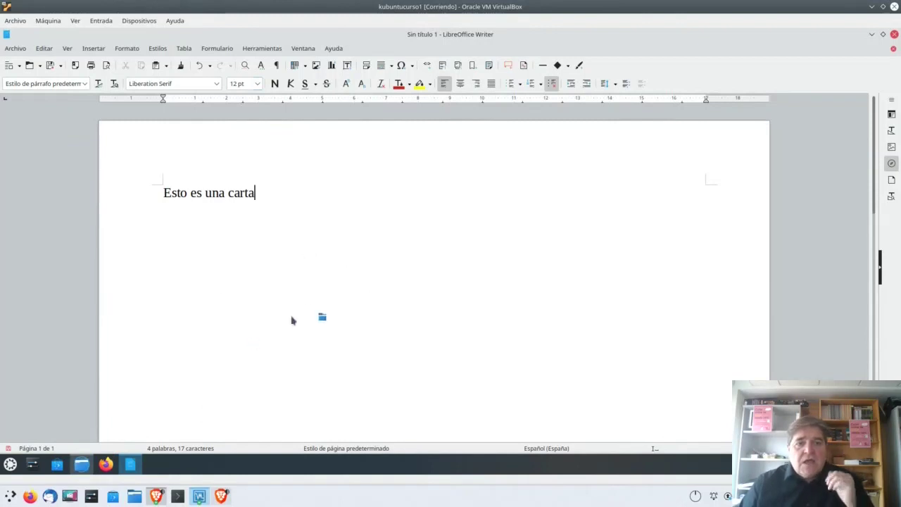
key("Down")
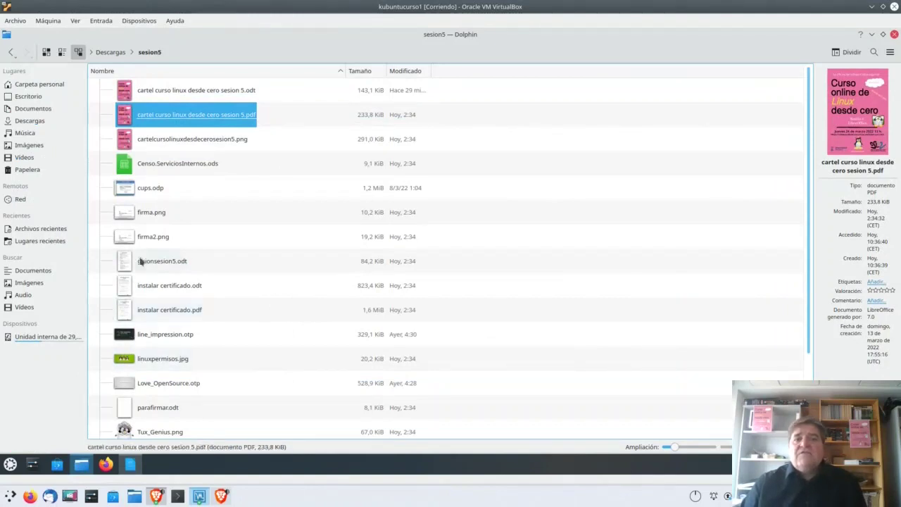
left_click(153, 287)
double_click(167, 295)
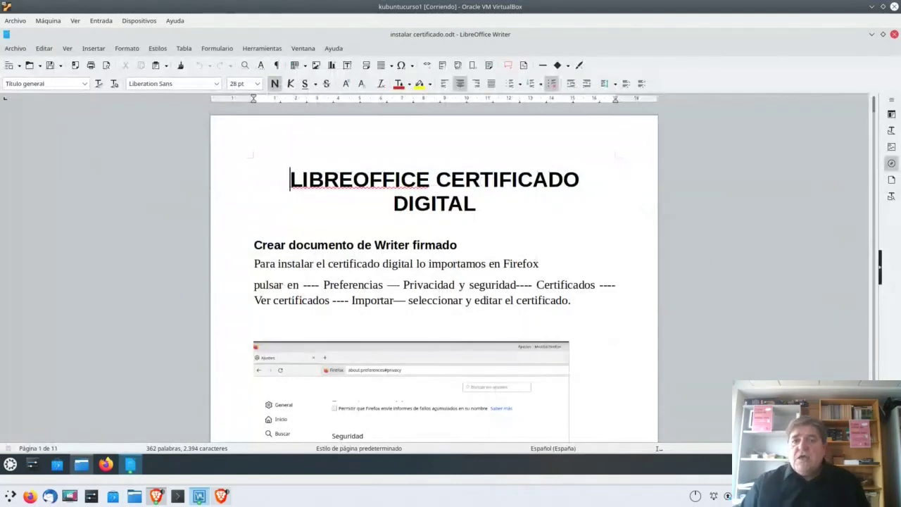
Inspect the paragraph styles of the Crear documento de Writer firmado heading and its body text
scroll(434, 278, "up", 2)
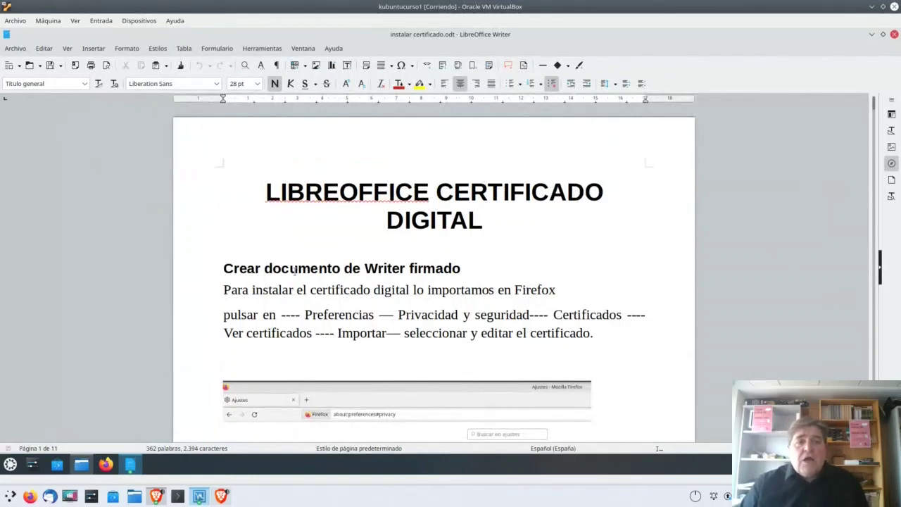
left_click(190, 266)
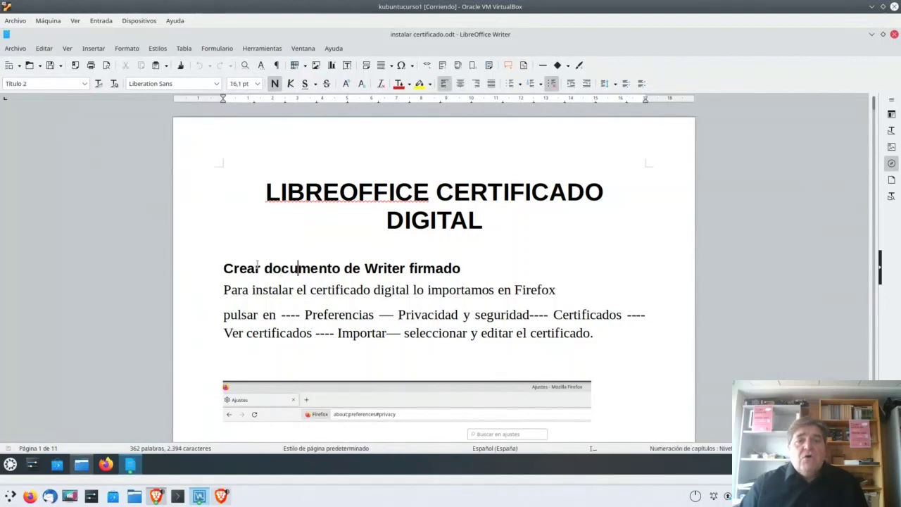
left_click_drag(224, 268, 469, 264)
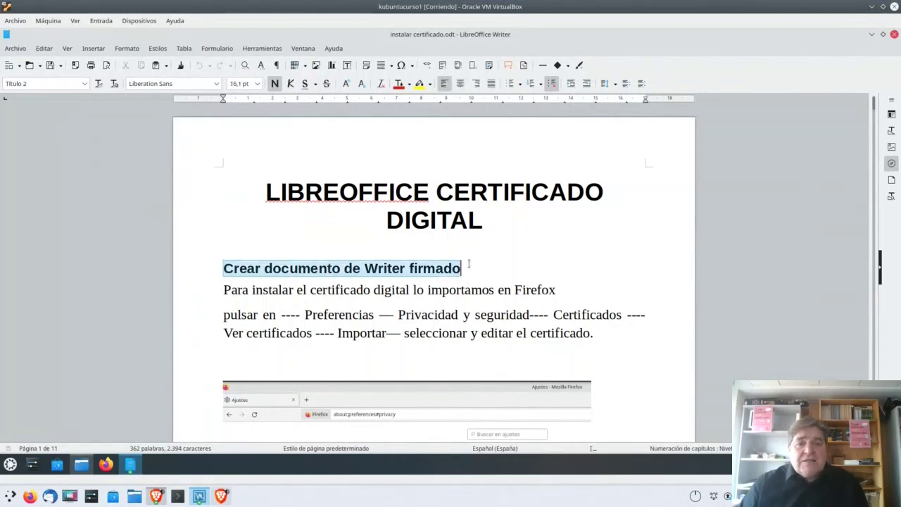
left_click(437, 261)
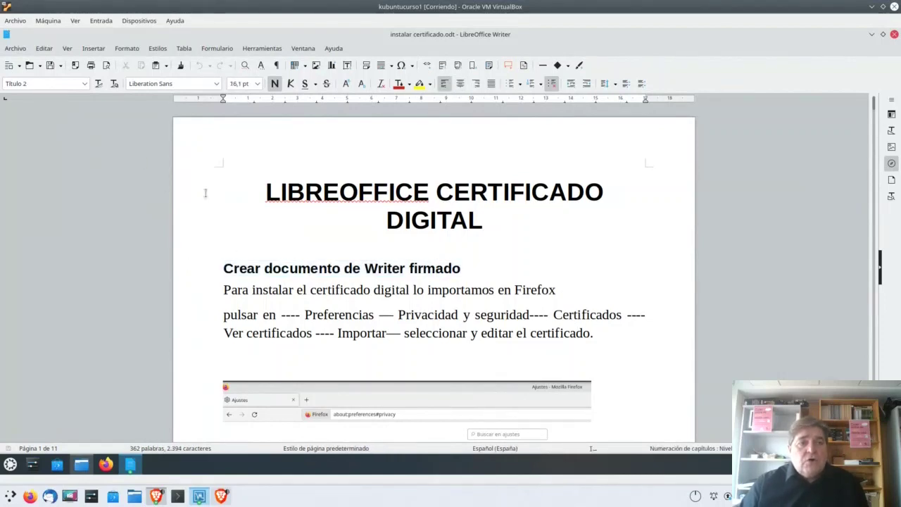
left_click(84, 85)
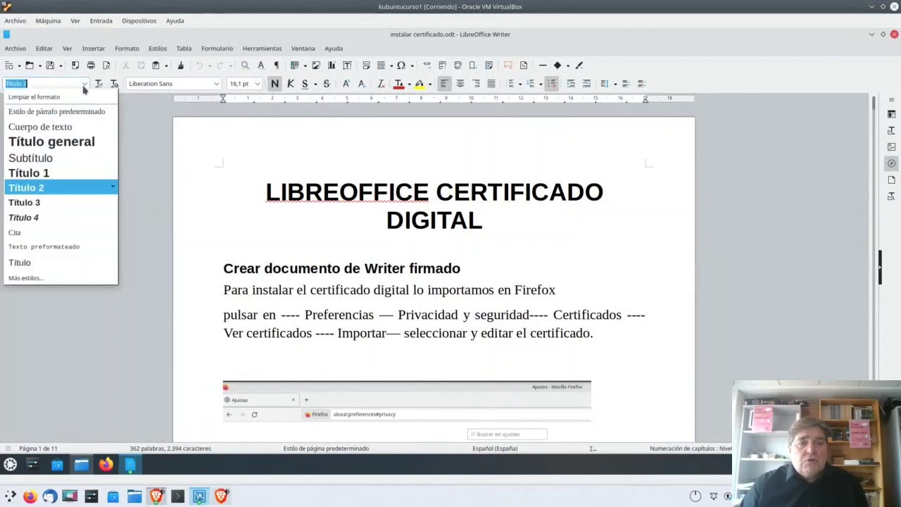
left_click(84, 86)
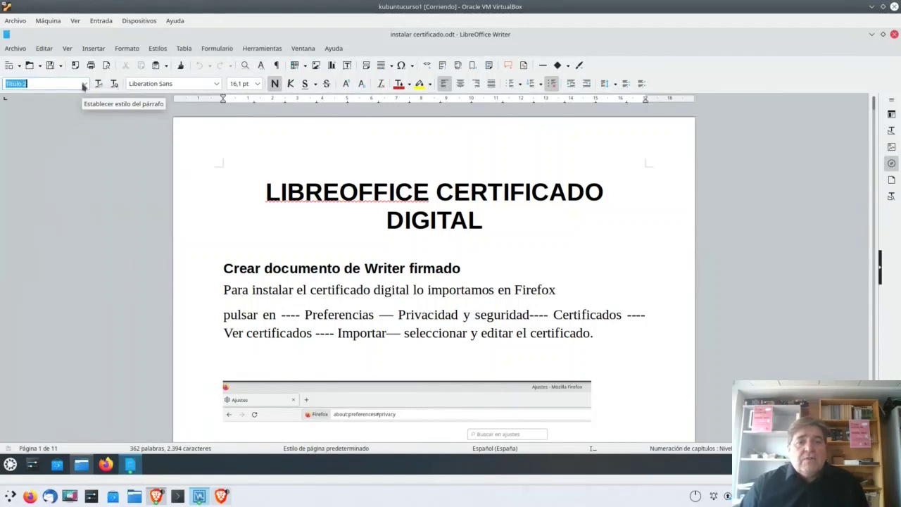
left_click(272, 289)
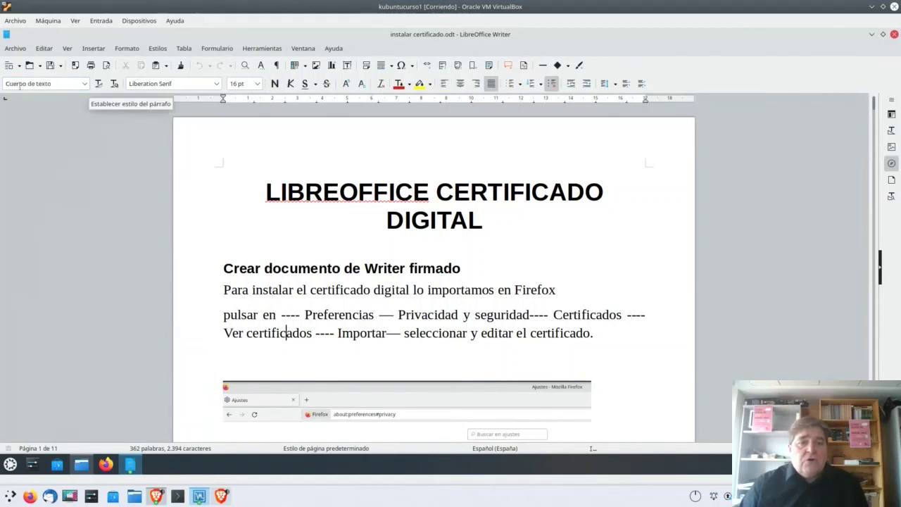
left_click(280, 268)
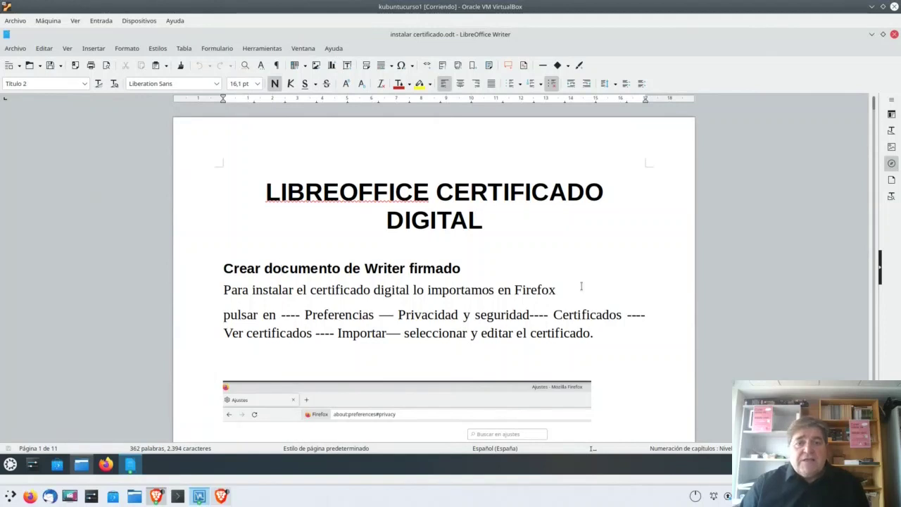
Scroll to page 8 and place the caret in the Crear PDF firmado heading
left_click_drag(873, 102, 852, 265)
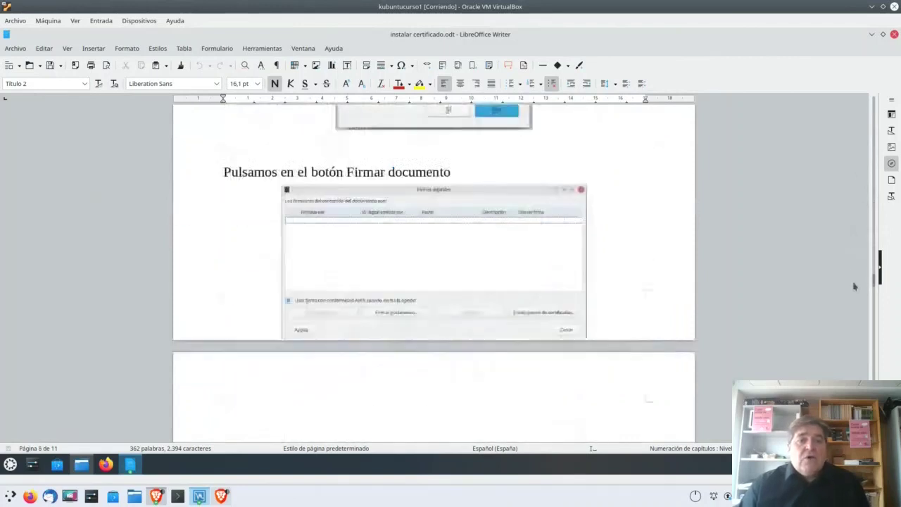
left_click_drag(852, 265, 848, 332)
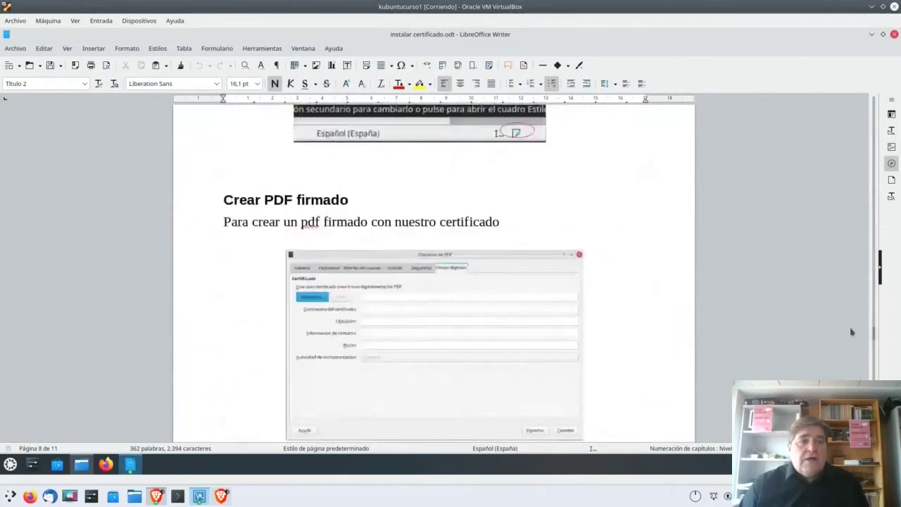
scroll(453, 277, "up", 2)
left_click(340, 279)
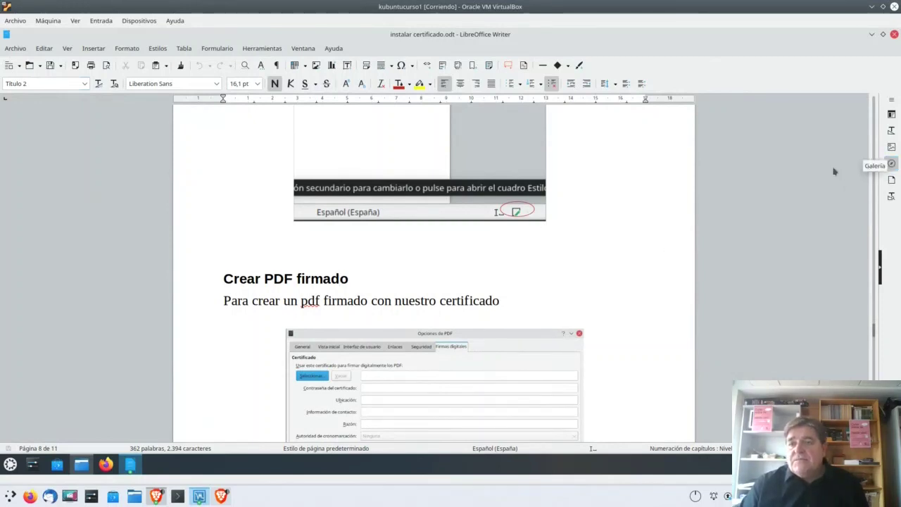
Jump through the three headings in the Navigator, ending back at Crear documento de Writer firmado
left_click(891, 164)
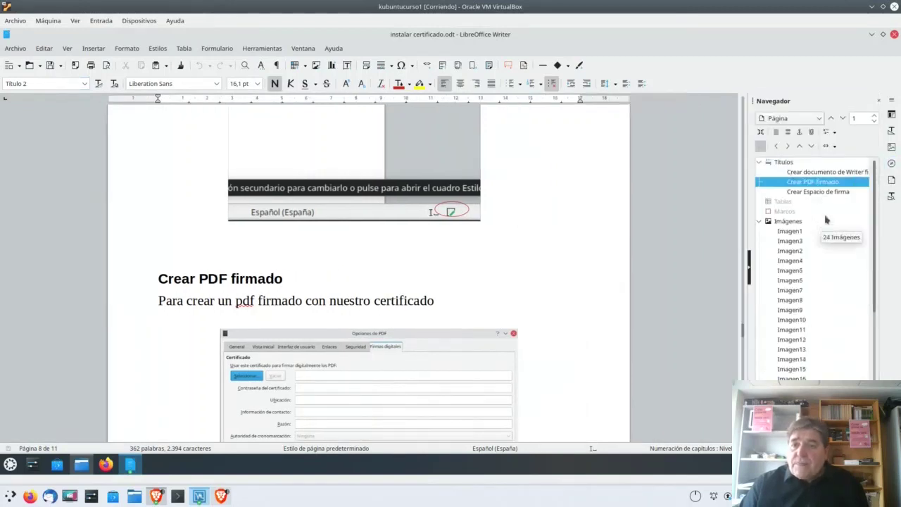
left_click(760, 221)
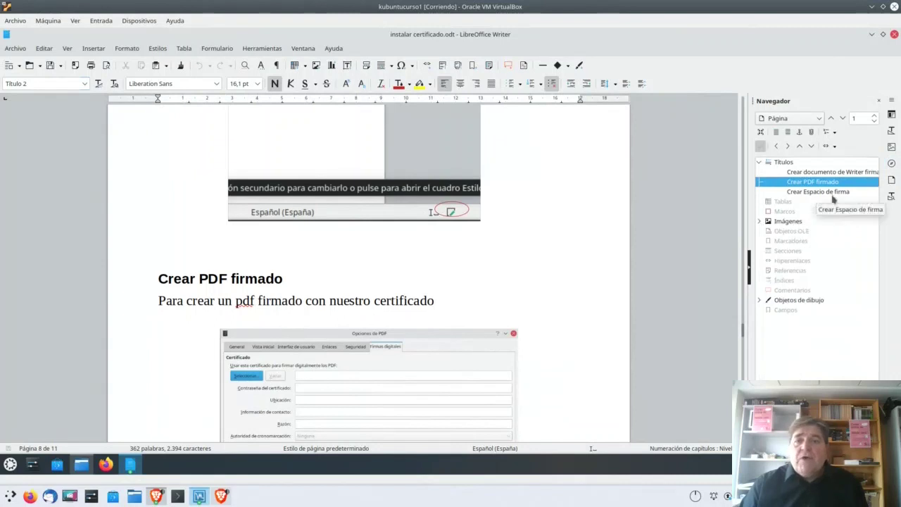
double_click(806, 175)
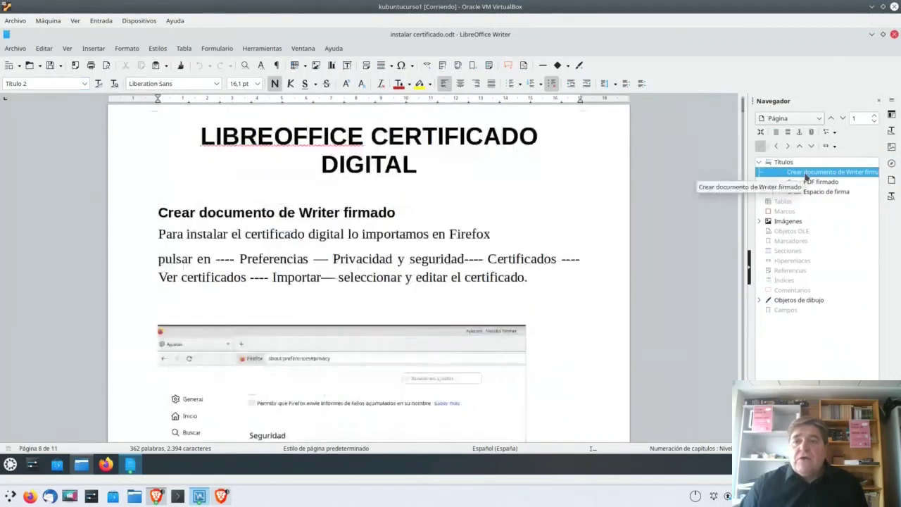
double_click(810, 181)
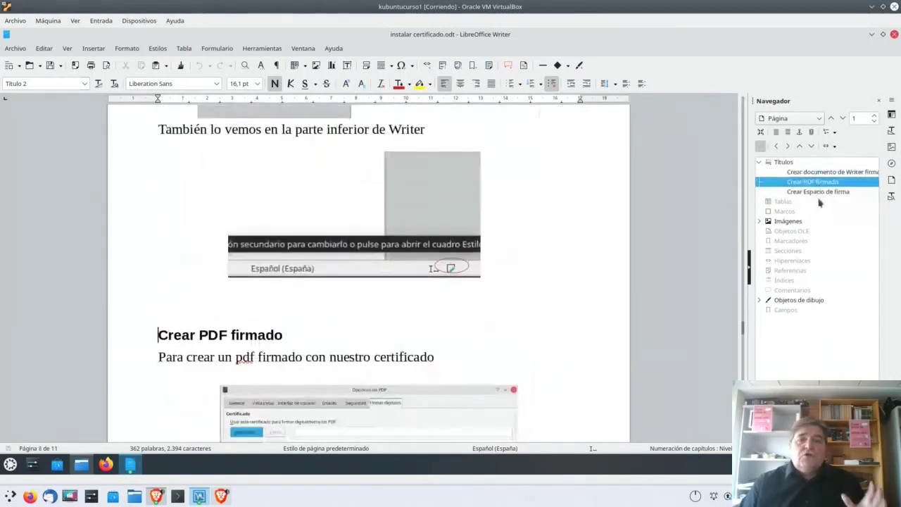
double_click(818, 193)
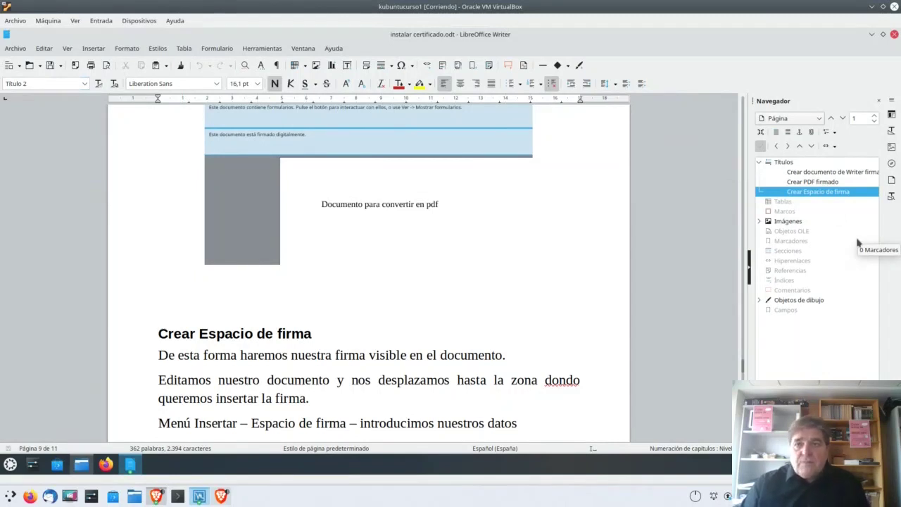
left_click(830, 174)
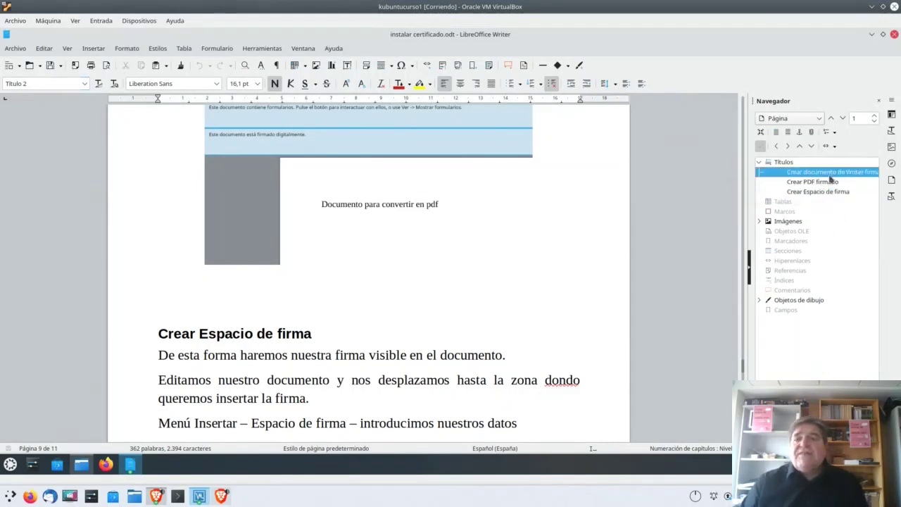
double_click(830, 174)
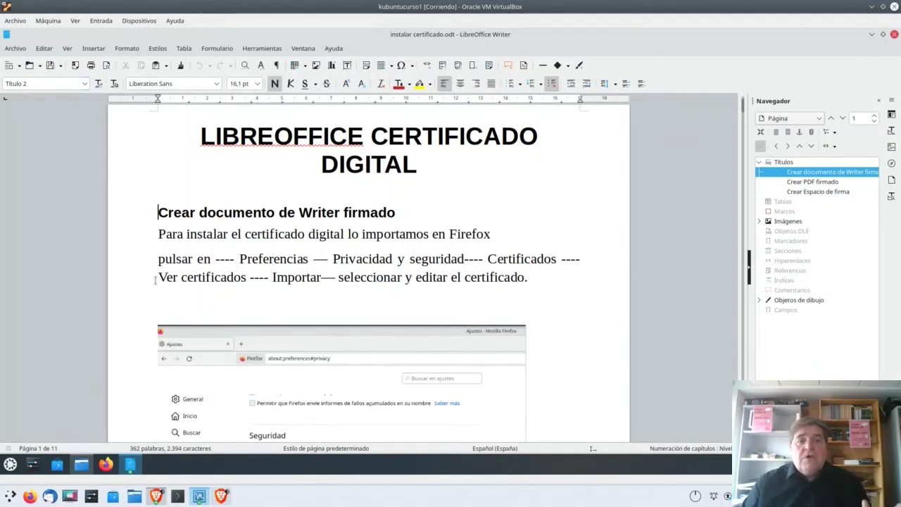
left_click(22, 49)
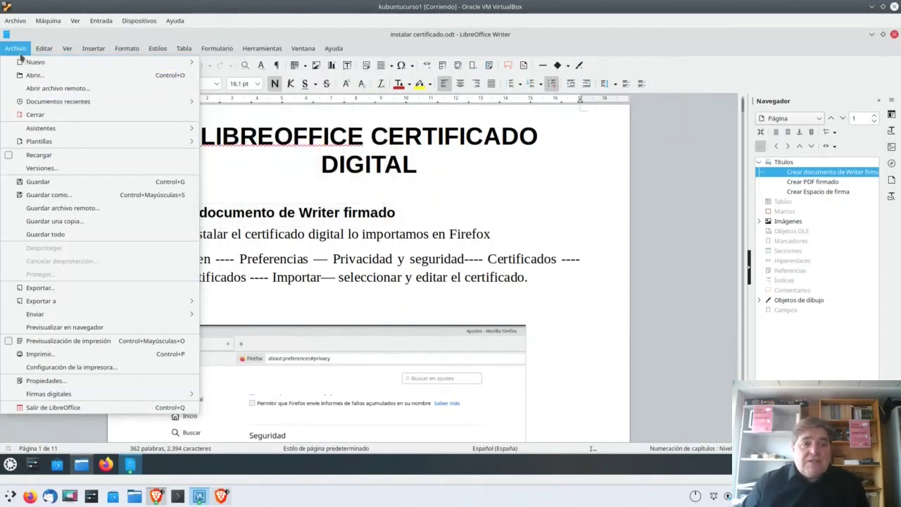
Choose Exportar a > Exportar a PDF to bring up the Opciones de PDF dialog
mouse_move(38, 304)
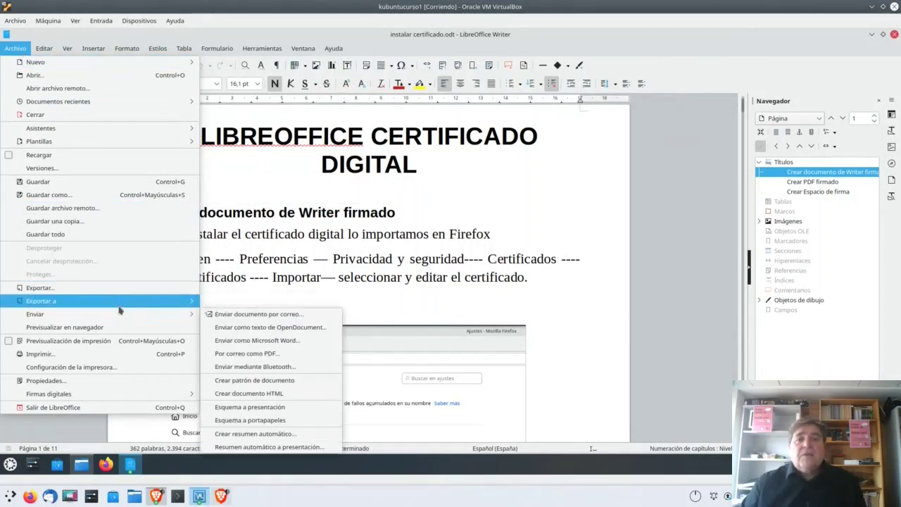
left_click(239, 301)
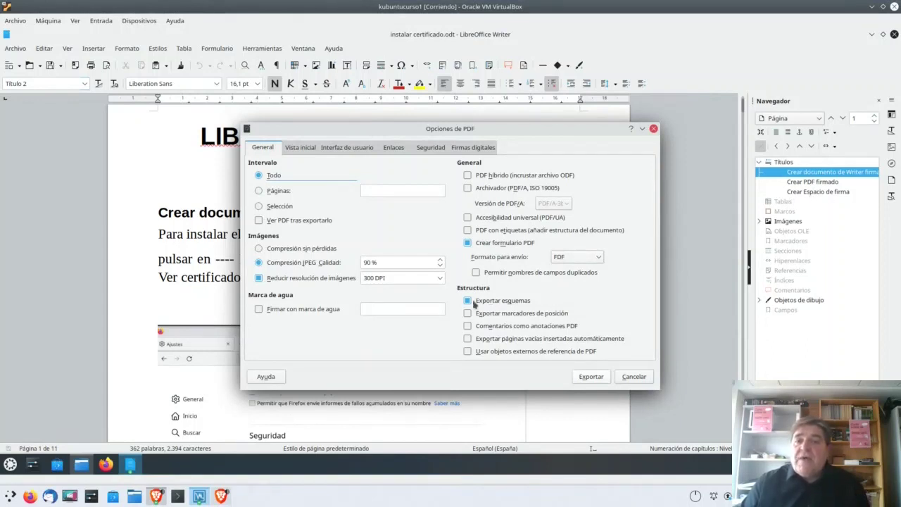
Tick PDF híbrido (incrustar archivo ODF) on the General tab and proceed with the export
left_click(467, 175)
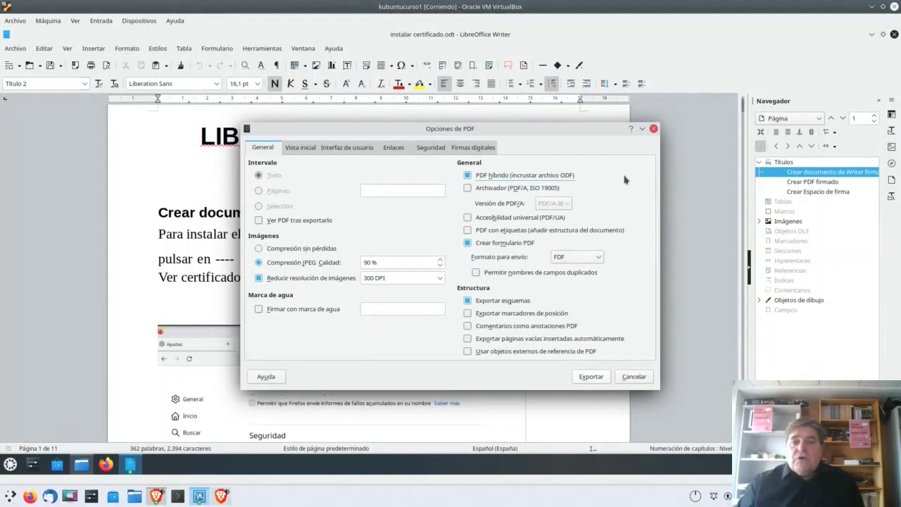
left_click(588, 376)
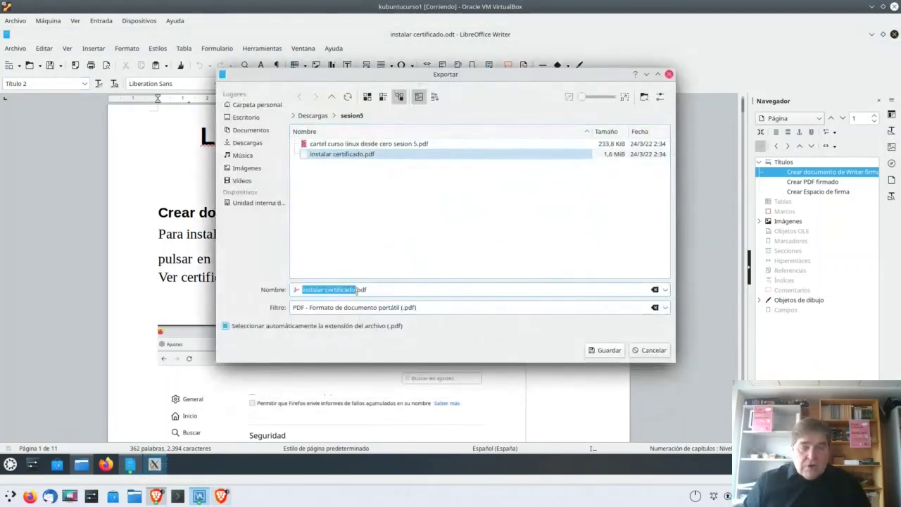
Add 2 to the file name and save the PDF as 'instalar certificado2.pdf'
left_click(355, 289)
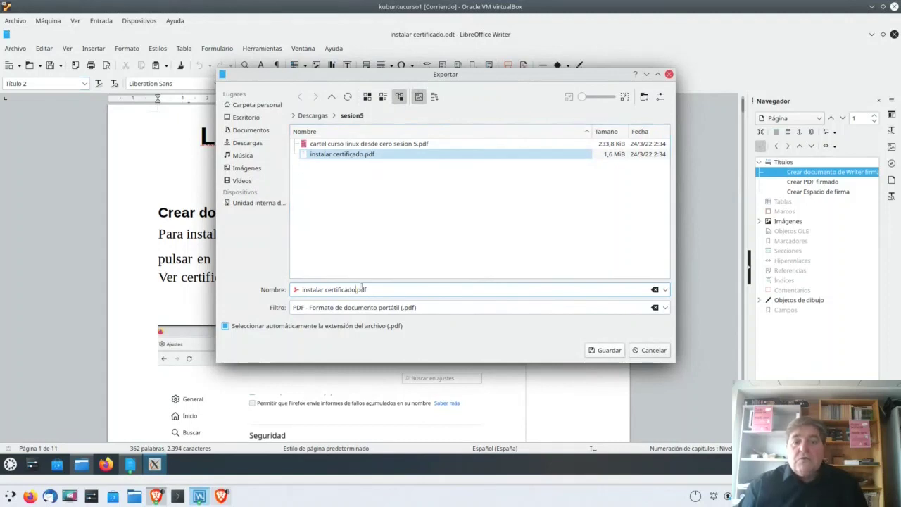
type("2")
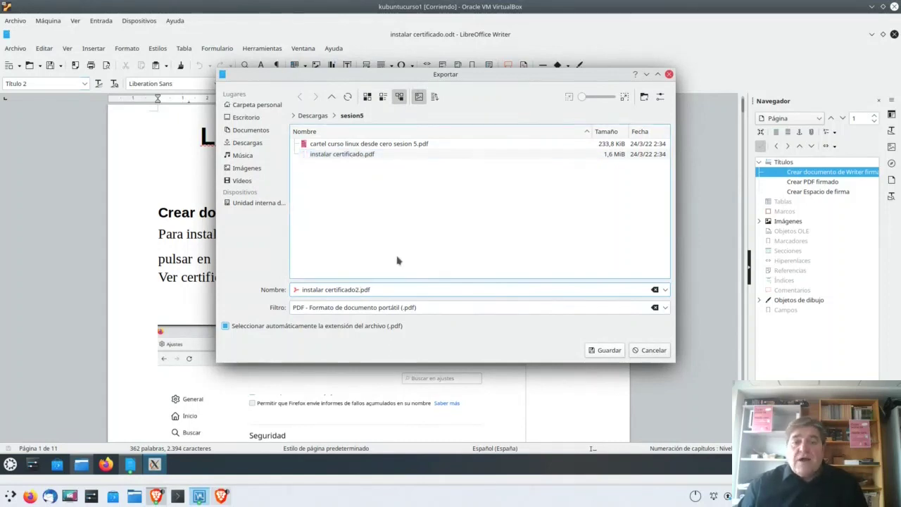
left_click(605, 351)
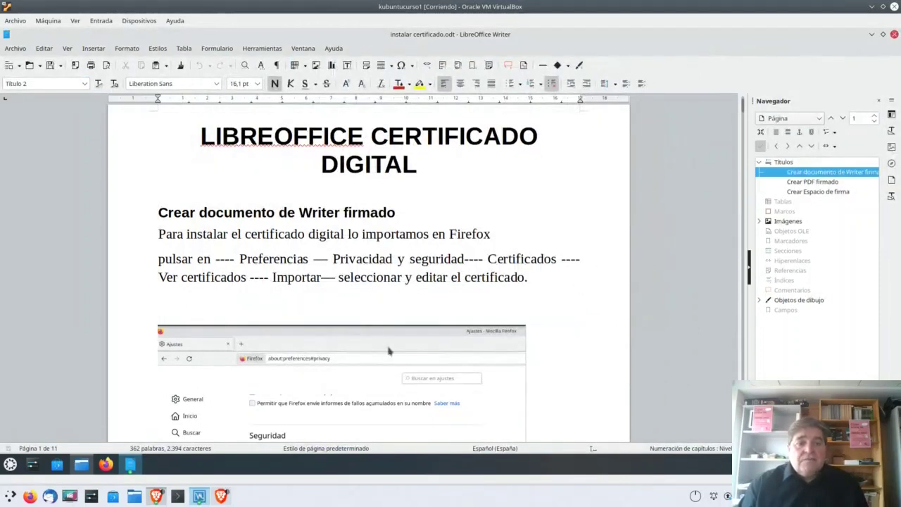
Open 'instalar certificado2.pdf' from Dolphin's sesion5 folder in Okular
left_click(81, 463)
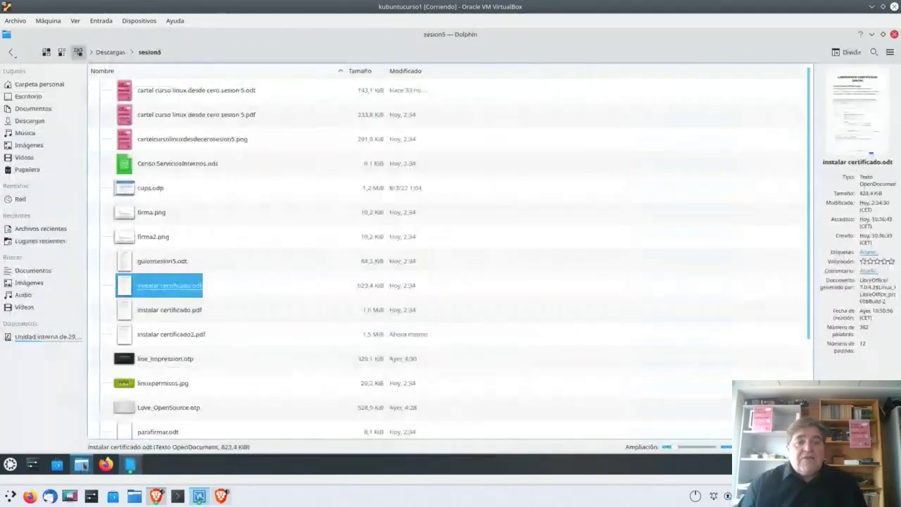
left_click(165, 333)
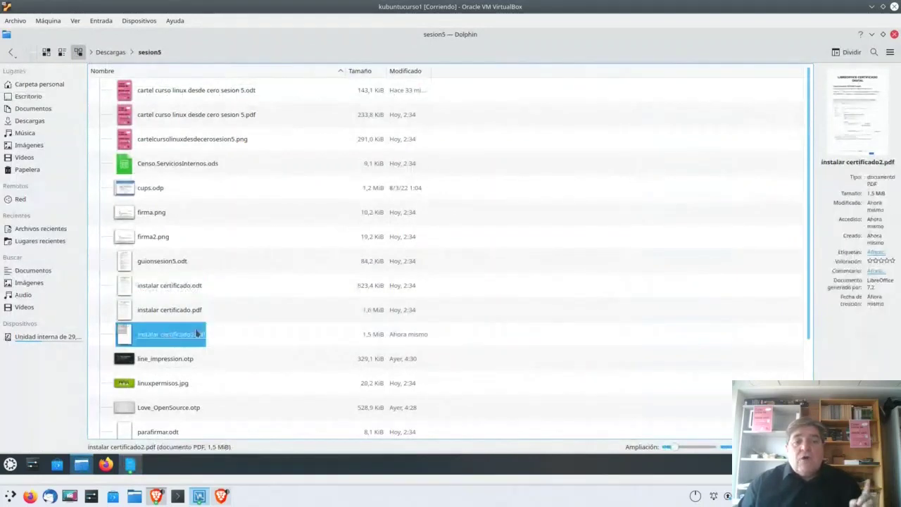
double_click(166, 339)
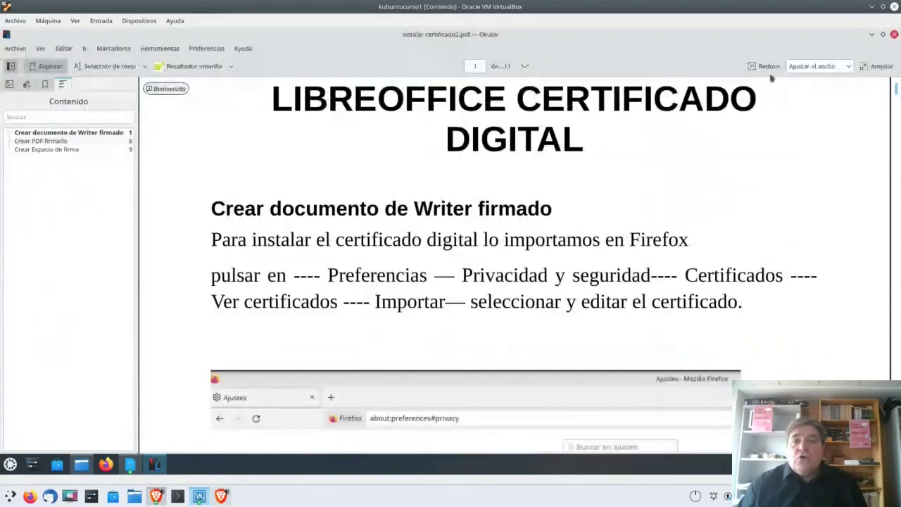
Zoom the PDF out three steps to 100% and scroll through the first page
left_click(763, 68)
left_click(763, 68)
left_click(763, 68)
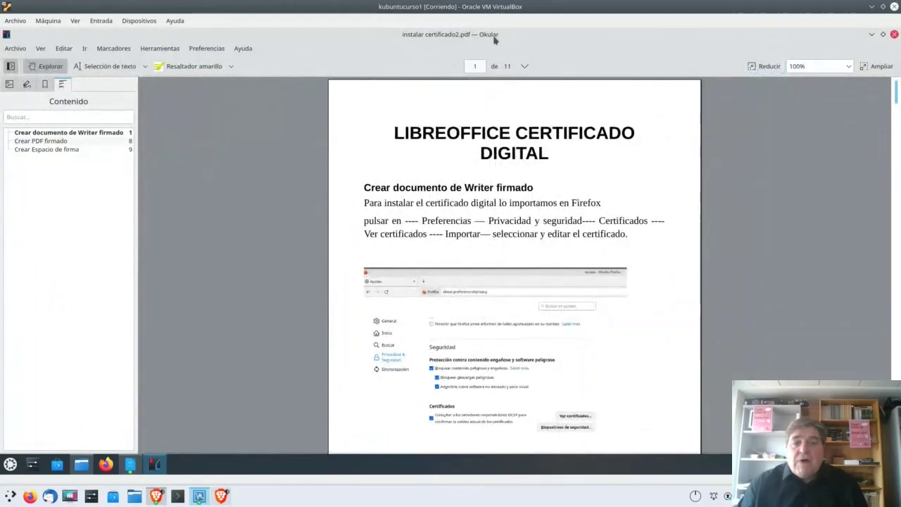
scroll(589, 191, "down", 8)
scroll(589, 191, "down", 3)
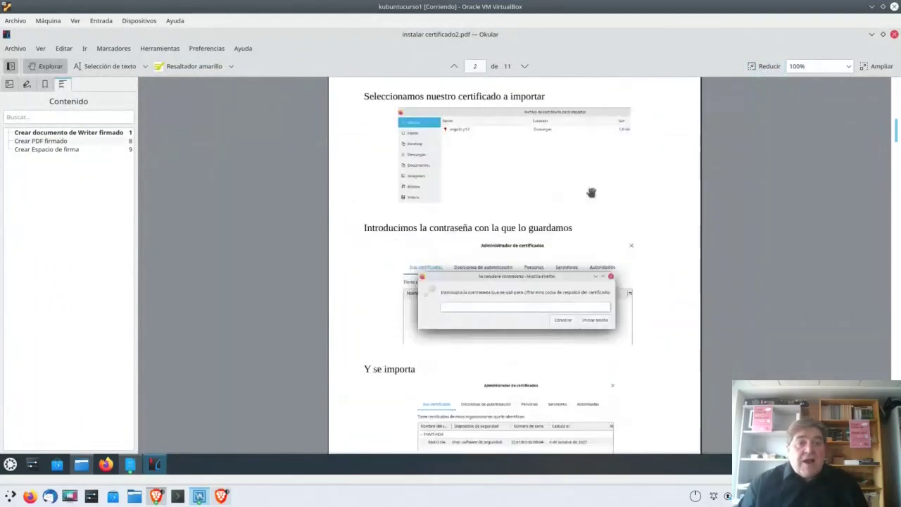
scroll(590, 193, "up", 4)
scroll(591, 193, "up", 7)
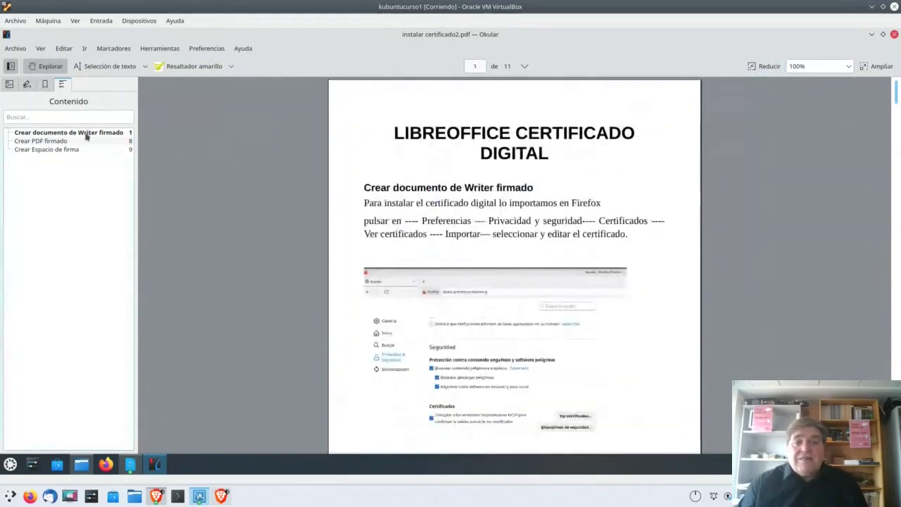
Jump between the Crear documento de Writer firmado, Crear PDF firmado and Crear Espacio de firma outline entries
left_click(42, 140)
left_click(45, 149)
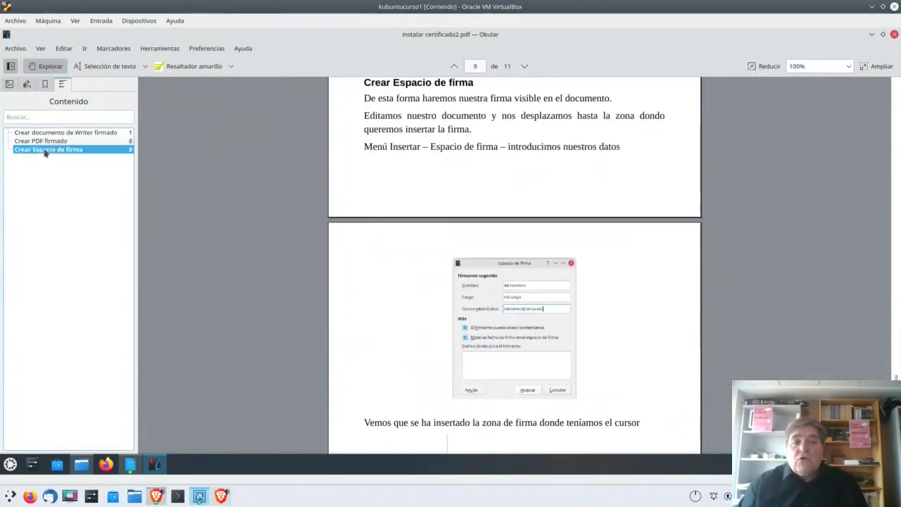
left_click(48, 141)
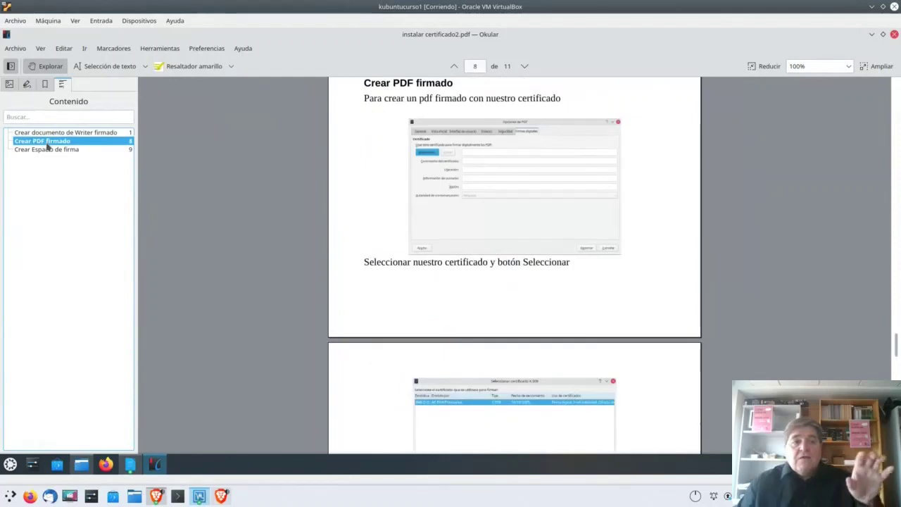
left_click(48, 150)
left_click(49, 134)
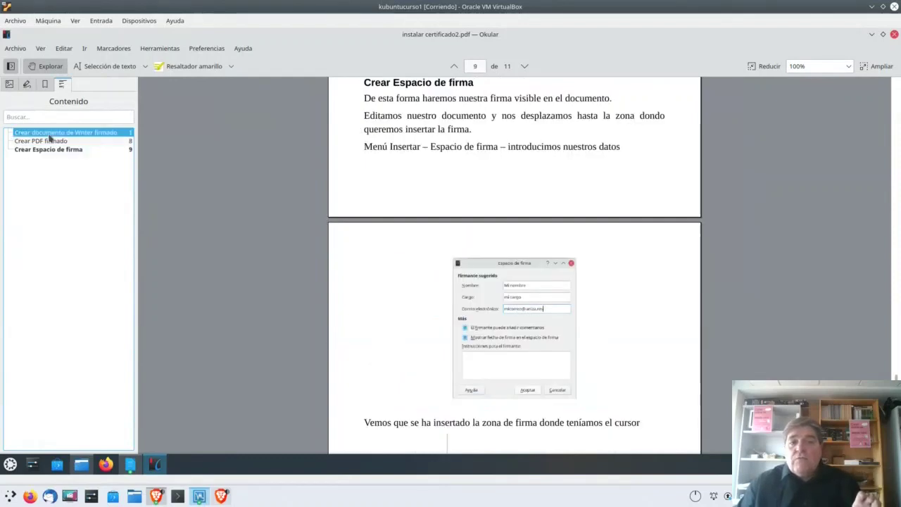
left_click(44, 143)
left_click(46, 149)
left_click(49, 134)
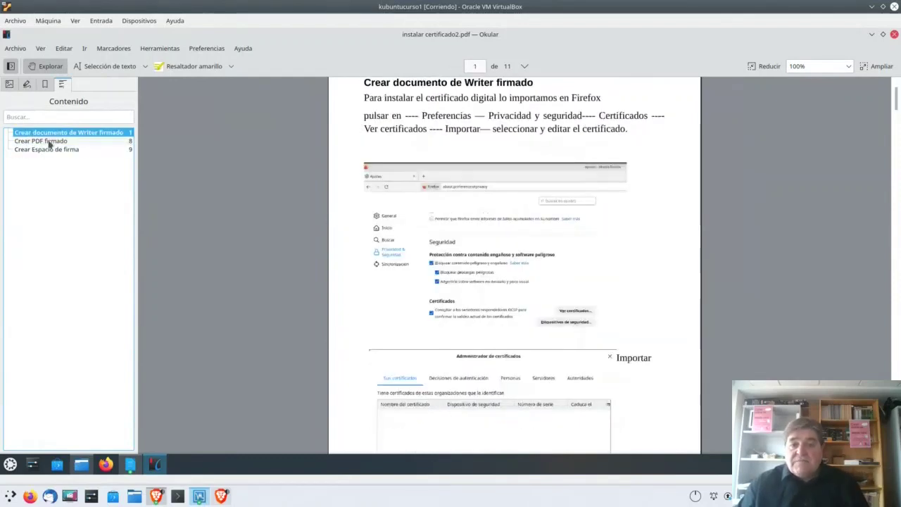
left_click(46, 141)
left_click(48, 151)
scroll(523, 254, "up", 5)
scroll(523, 254, "up", 5)
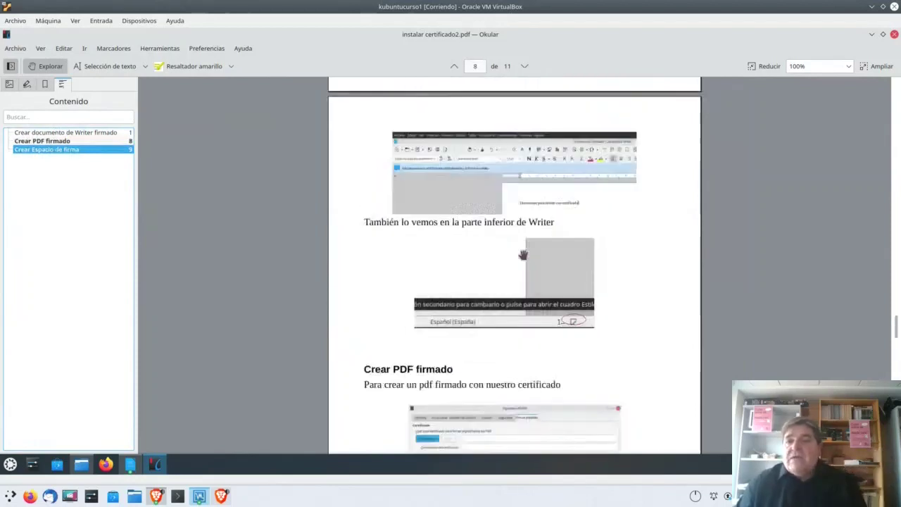
scroll(523, 255, "up", 5)
scroll(528, 193, "up", 5)
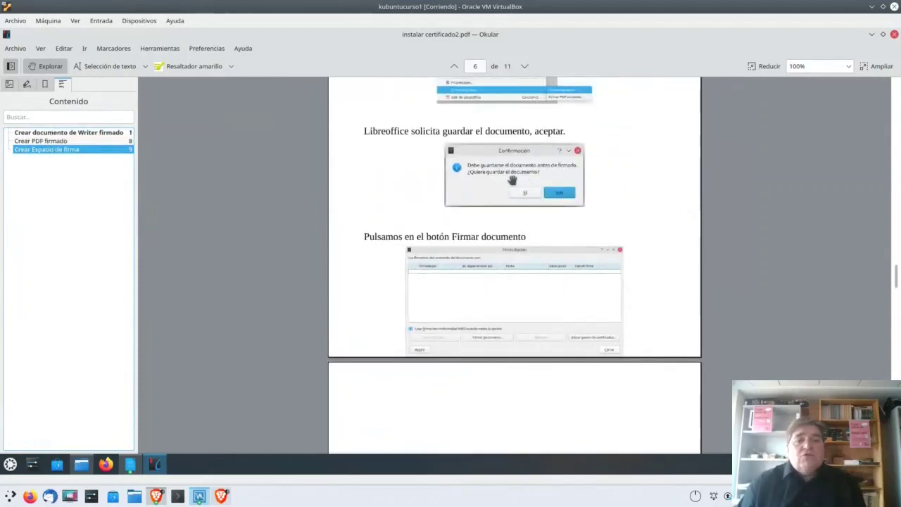
Close Okular and open 'instalar certificado2.pdf' with LibreOffice Draw via Abrir con
left_click(894, 35)
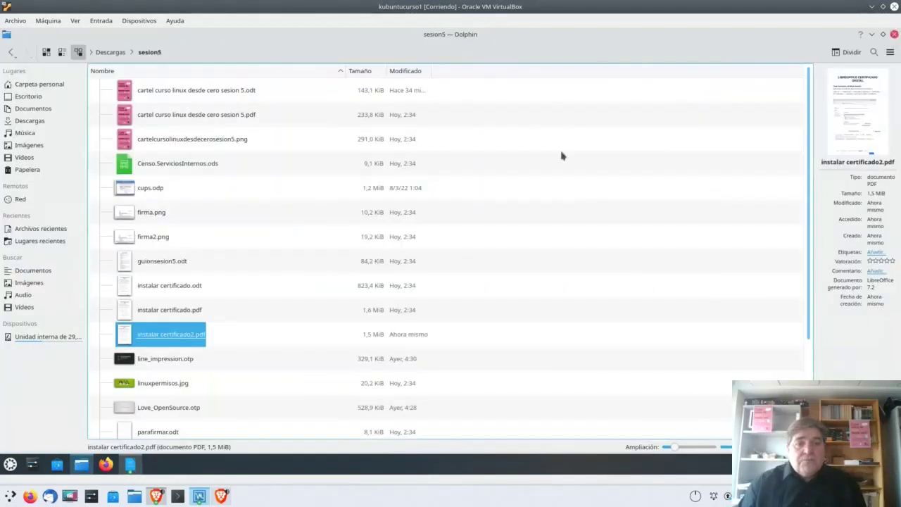
right_click(155, 339)
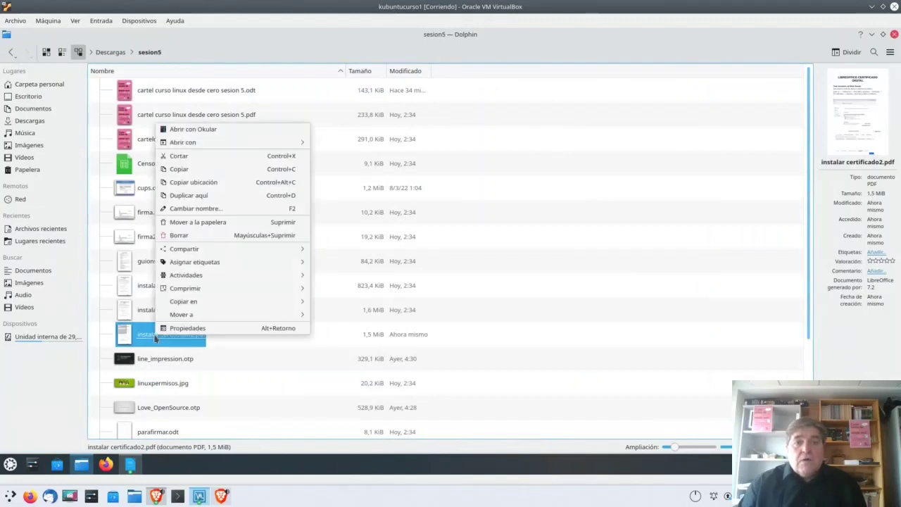
mouse_move(274, 144)
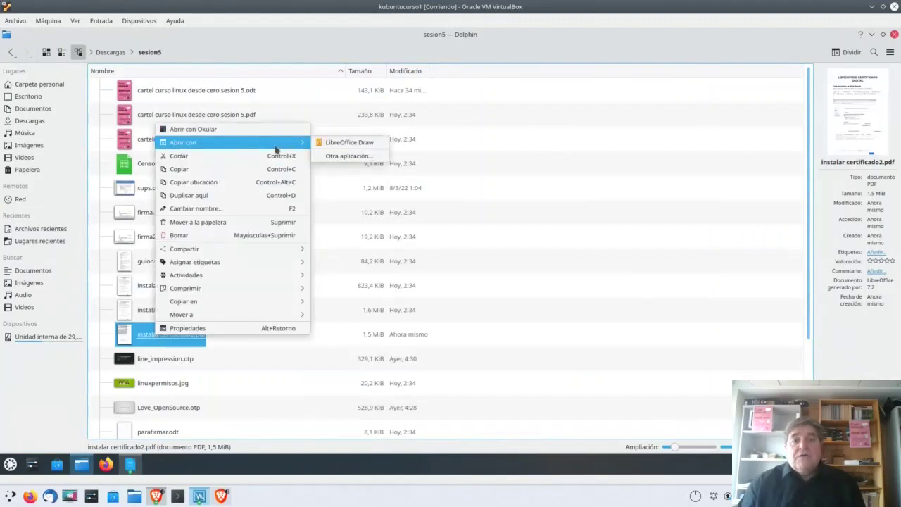
left_click(335, 146)
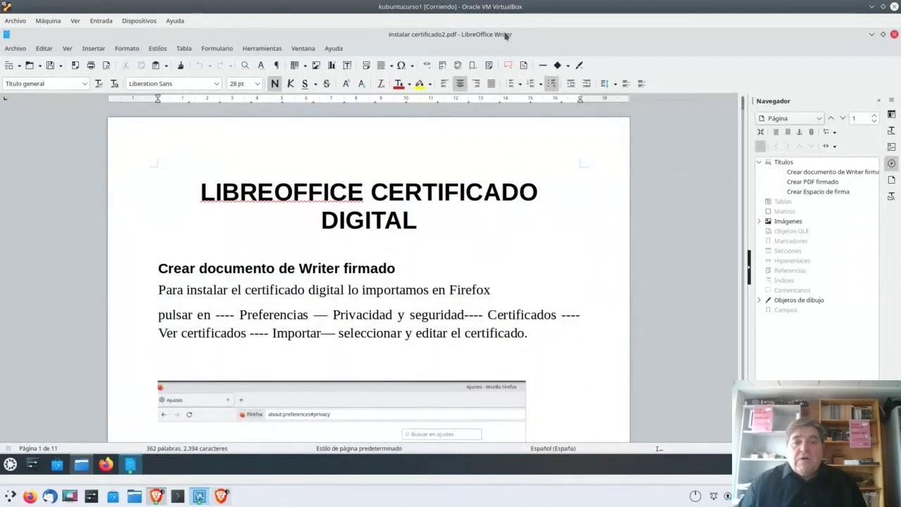
Scroll to page 2, click into its heading text, then bring up the BigBlueButton meeting
scroll(413, 268, "down", 5)
scroll(412, 268, "down", 10)
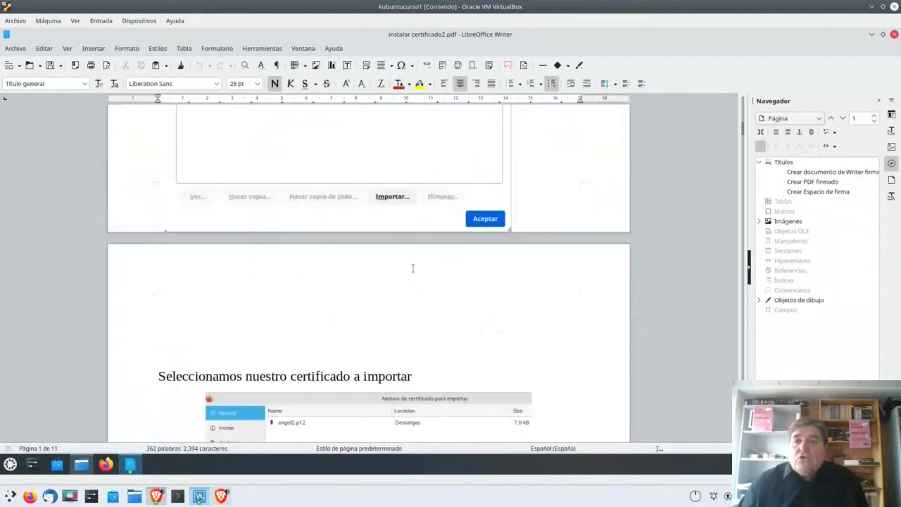
scroll(413, 268, "down", 5)
left_click(323, 181)
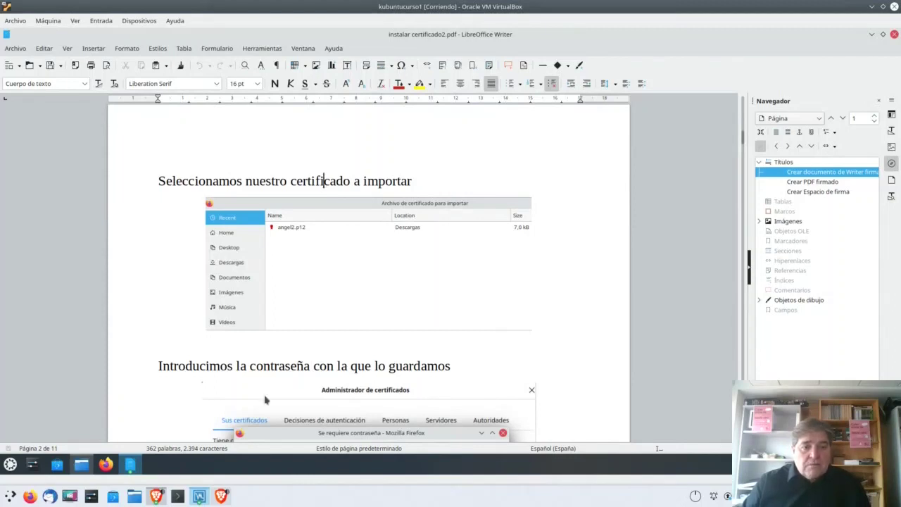
left_click(157, 496)
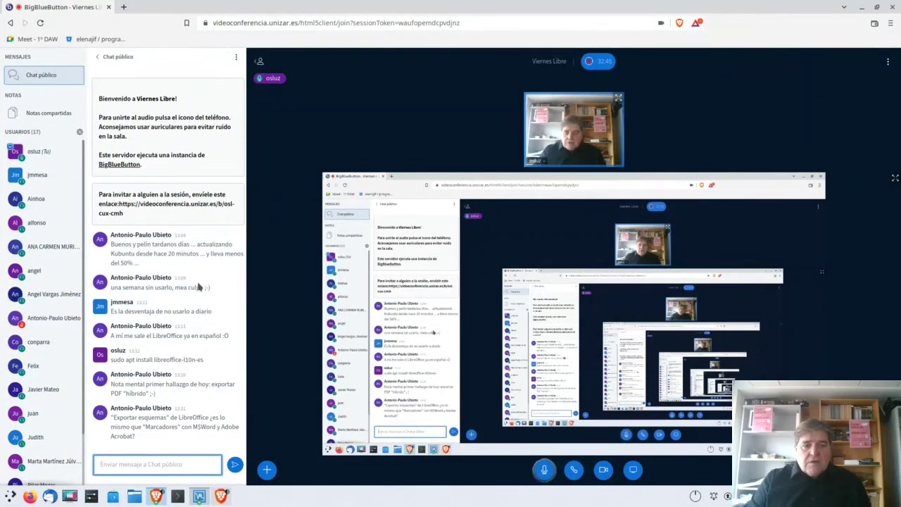
Send 'es lo mismo' in the Chat público and switch back to Writer
type("es lo")
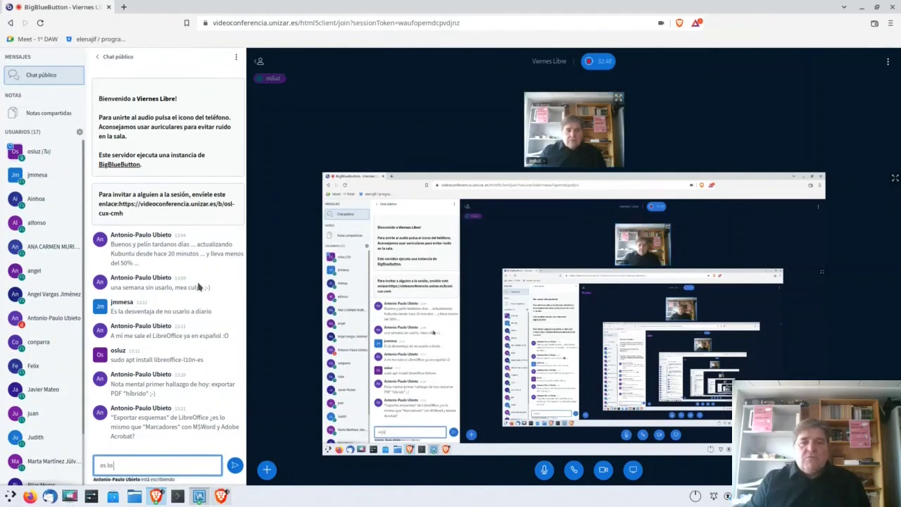
type(" mismo")
key("Return")
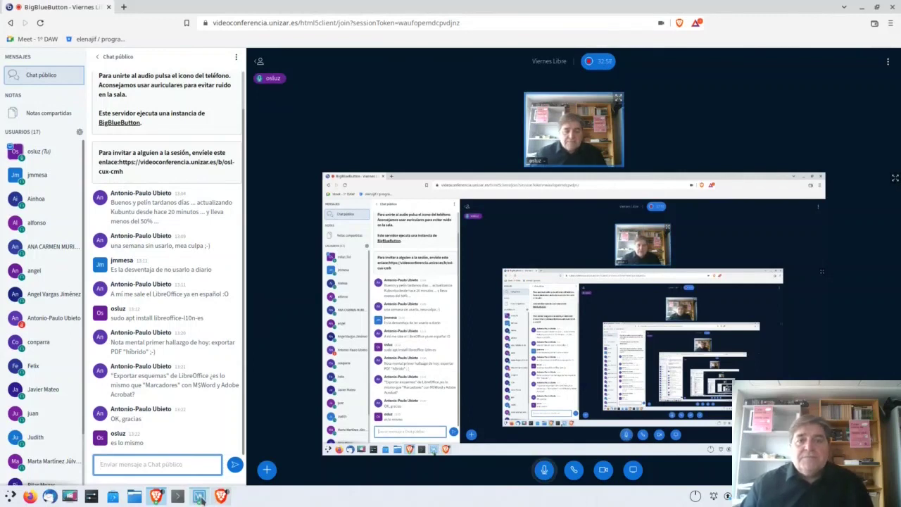
key("alt+Tab")
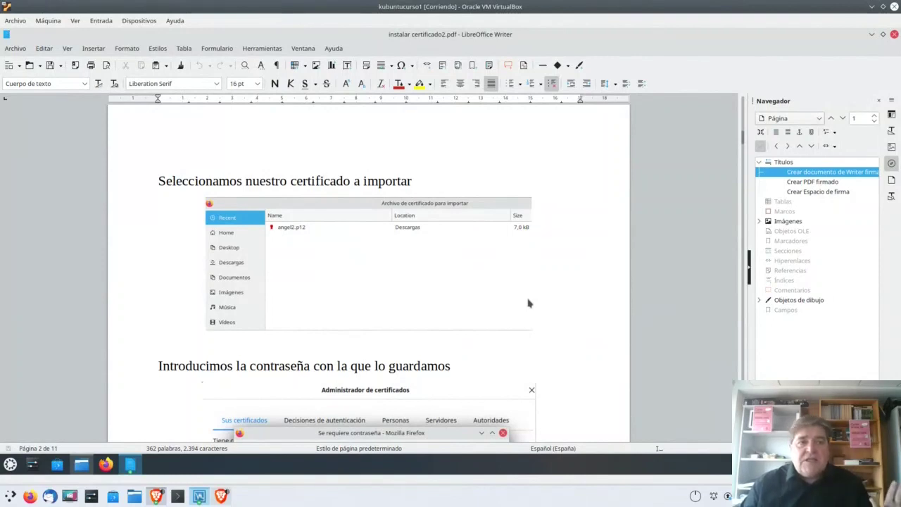
Open Archivo > Guardar como and expand the Filtro list of file formats
left_click(13, 48)
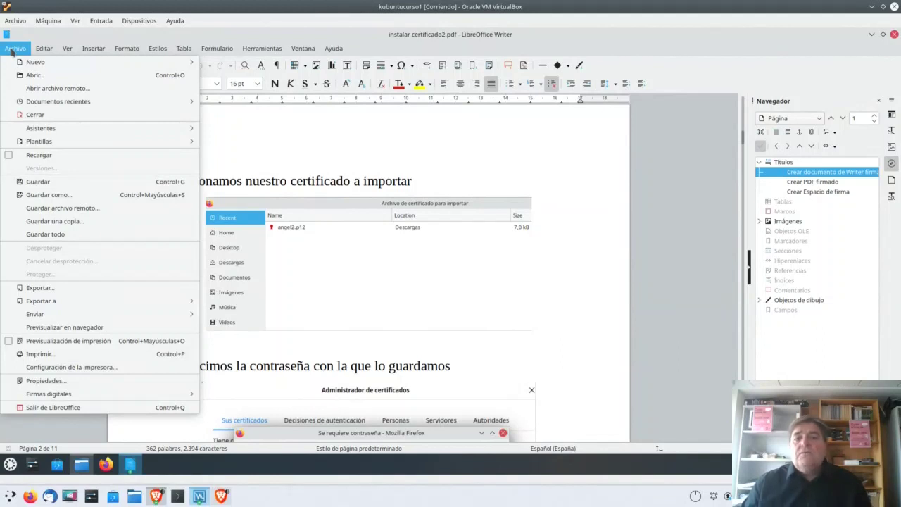
left_click(51, 195)
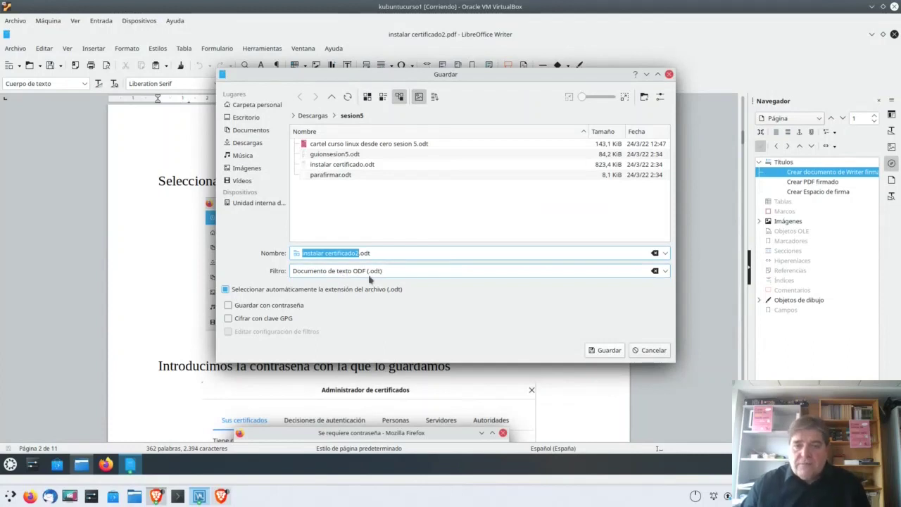
left_click(664, 271)
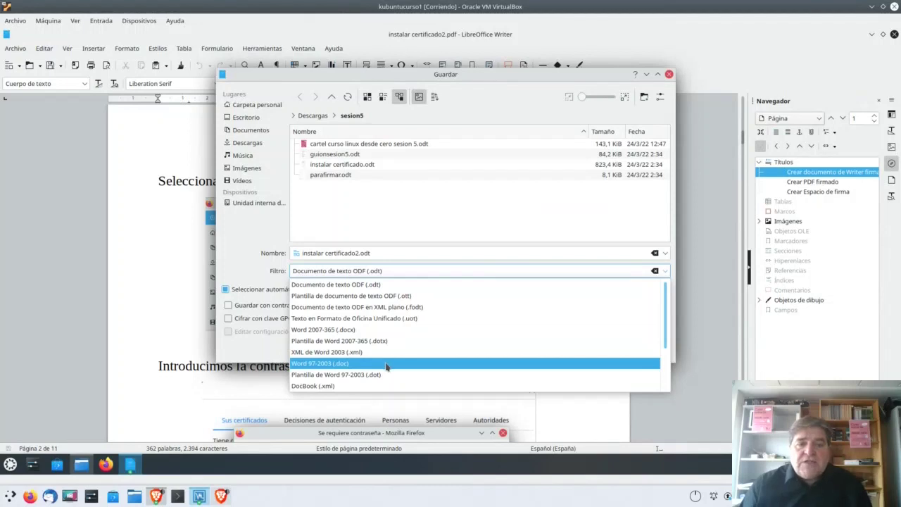
Keep Documento de texto ODF (.odt) as the format and tick Guardar con contraseña
scroll(386, 366, "down", 2)
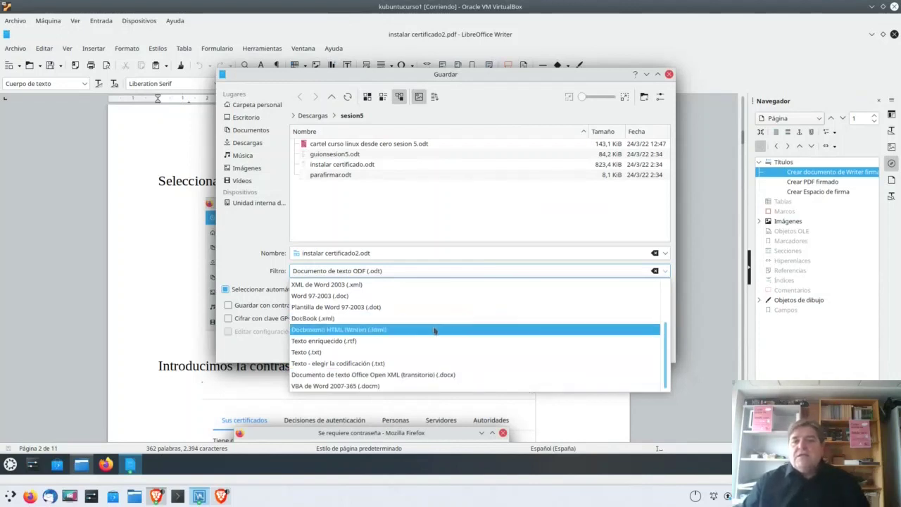
scroll(476, 340, "up", 3)
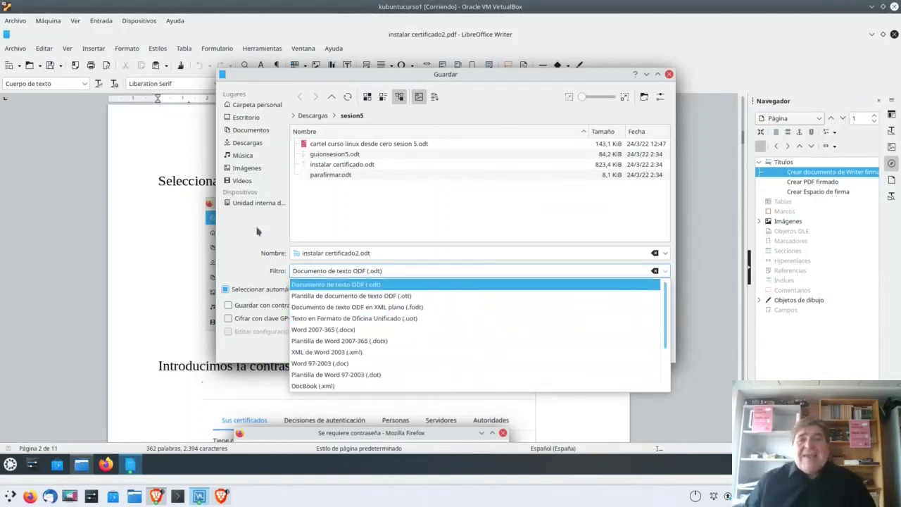
left_click(373, 284)
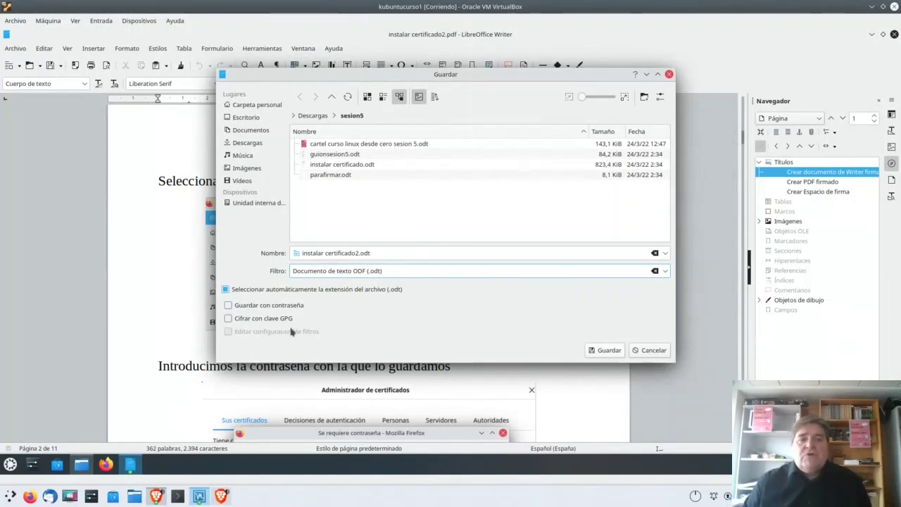
left_click(229, 305)
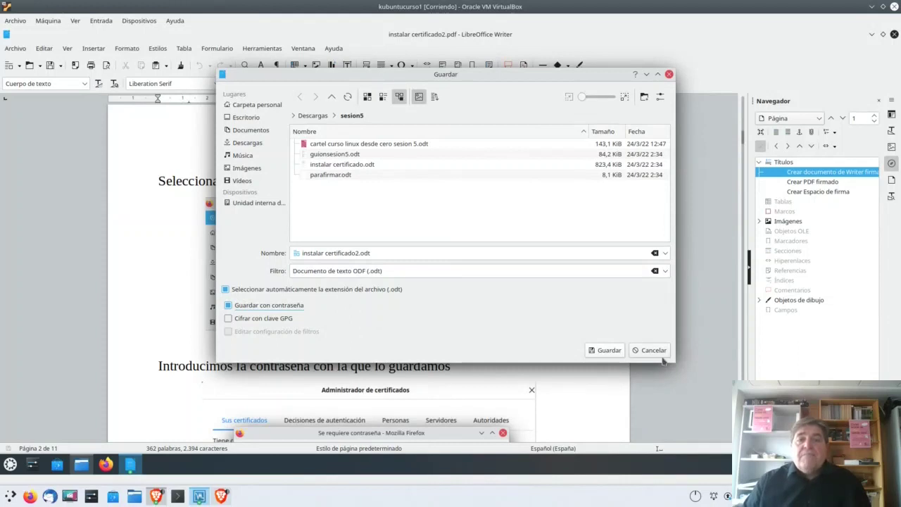
Save 'instalar certificado2.odt' with Abrir archivo solo para lectura ticked under the password Opciones
left_click(609, 350)
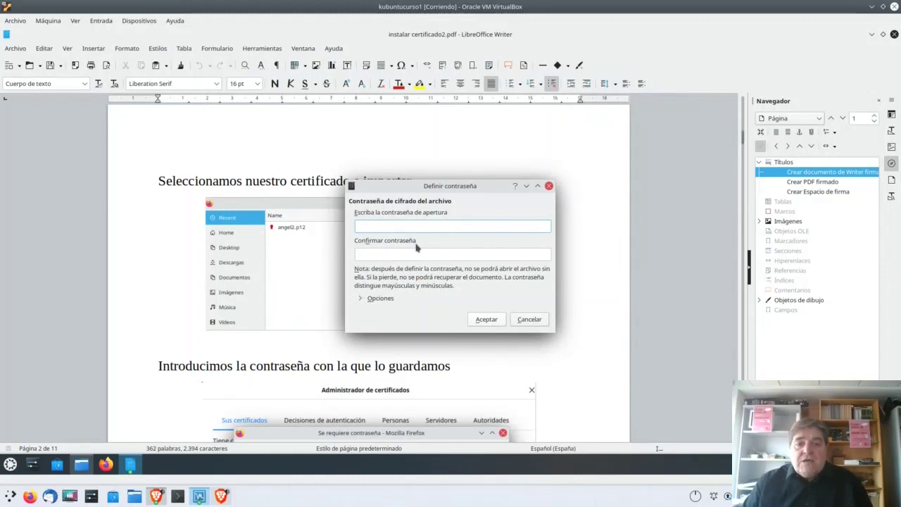
left_click(361, 299)
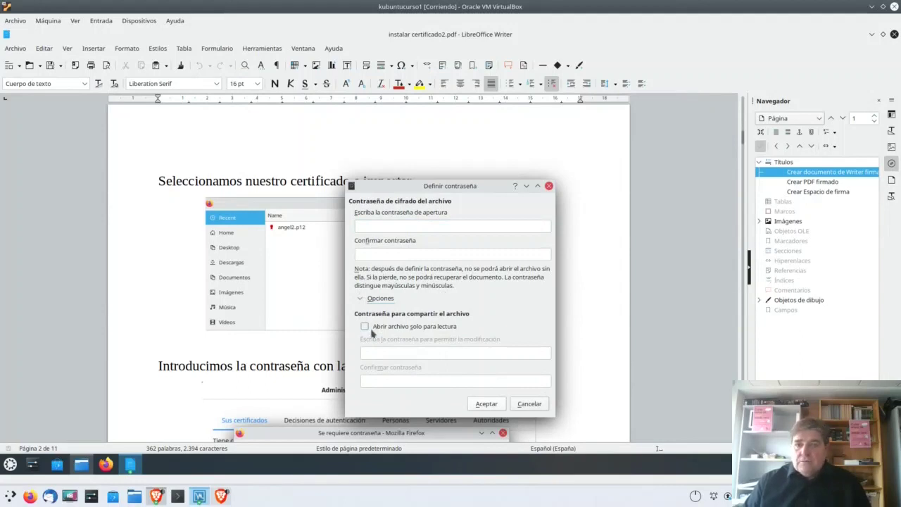
left_click(366, 328)
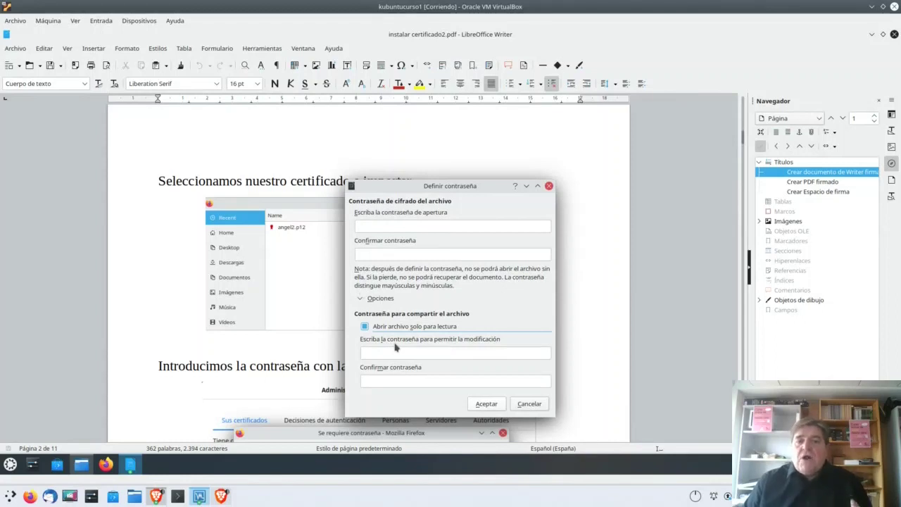
left_click(487, 404)
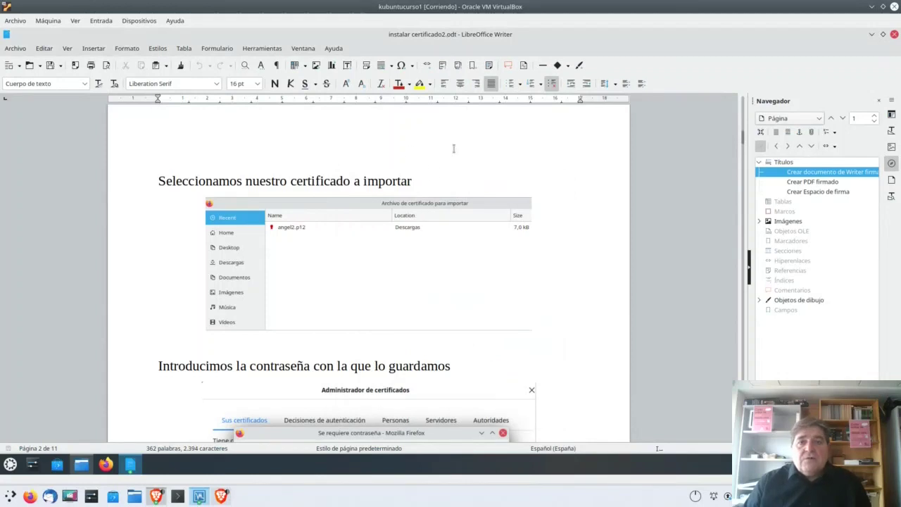
Close Writer, reopen instalar certificado2.odt from Dolphin and confirm its opening text is read-only
left_click(893, 34)
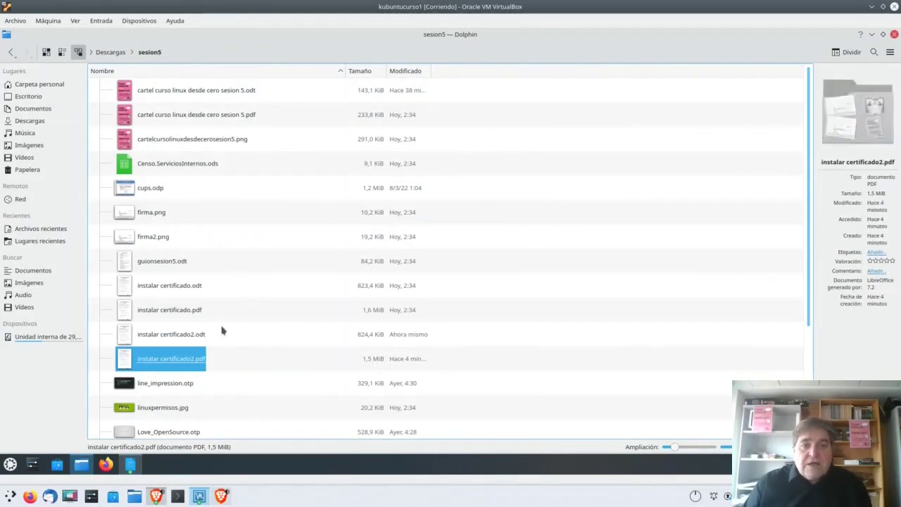
double_click(178, 341)
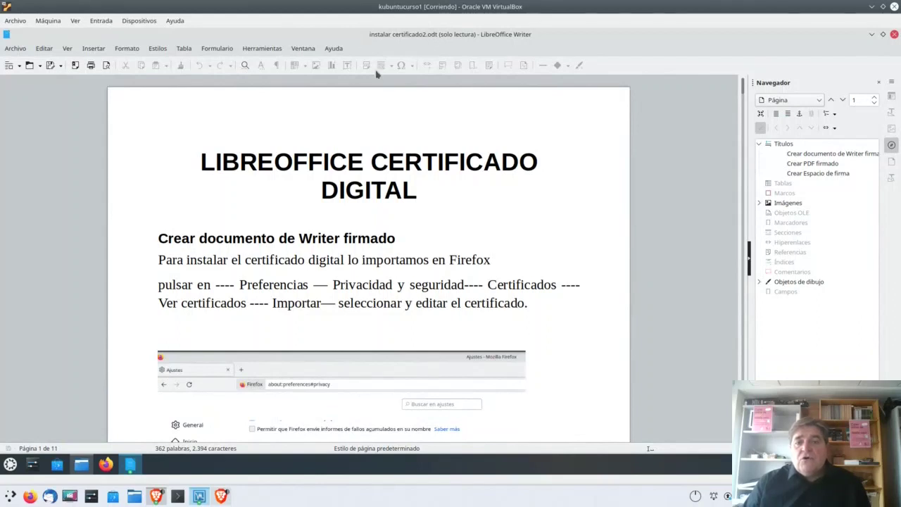
left_click(406, 287)
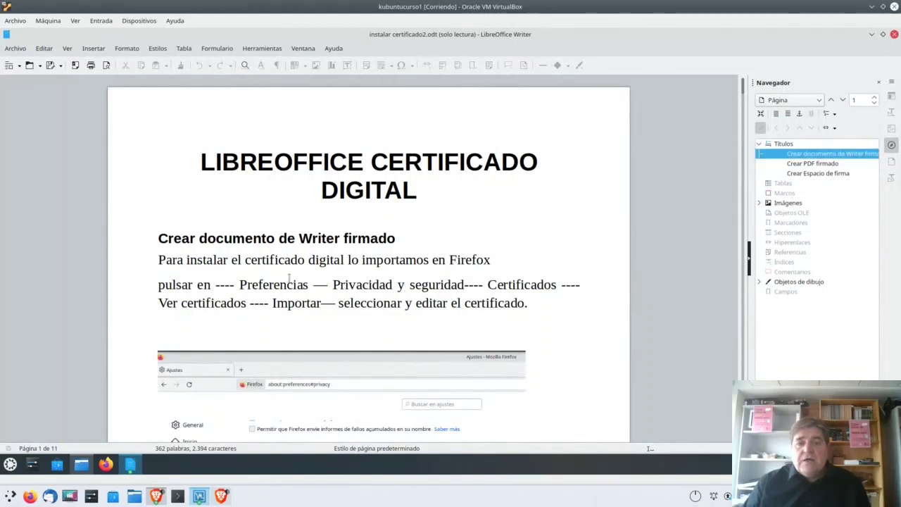
Browse the document, jumping to the Crear PDF firmado section and back, then close it
scroll(374, 281, "down", 5)
left_click(513, 292)
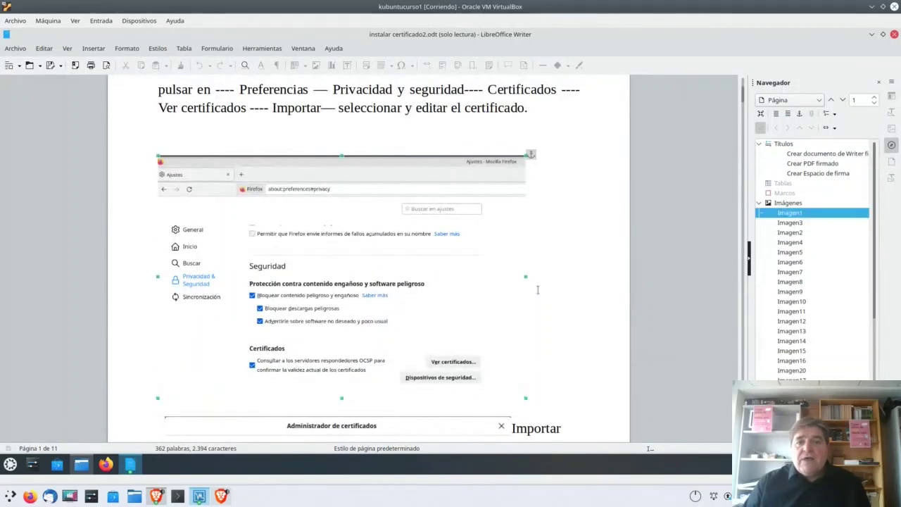
scroll(513, 291, "up", 4)
left_click(281, 208)
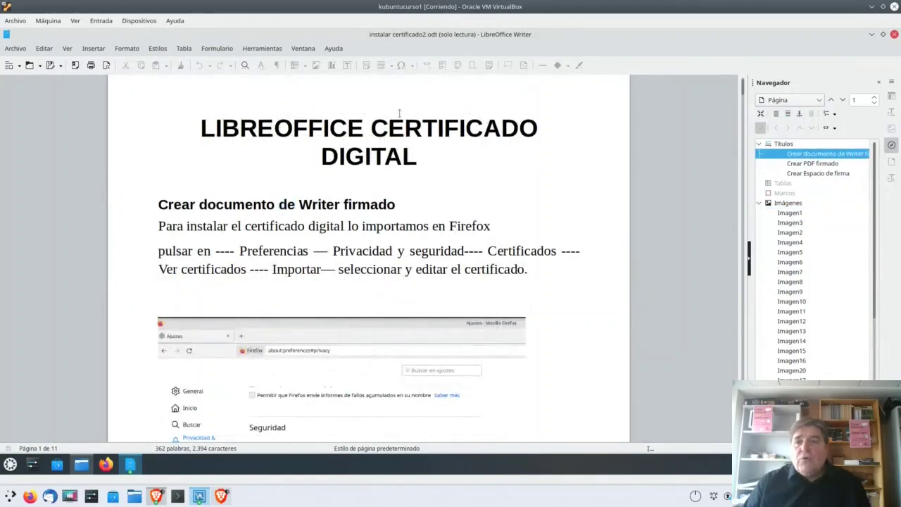
scroll(524, 260, "down", 10)
scroll(493, 275, "down", 4)
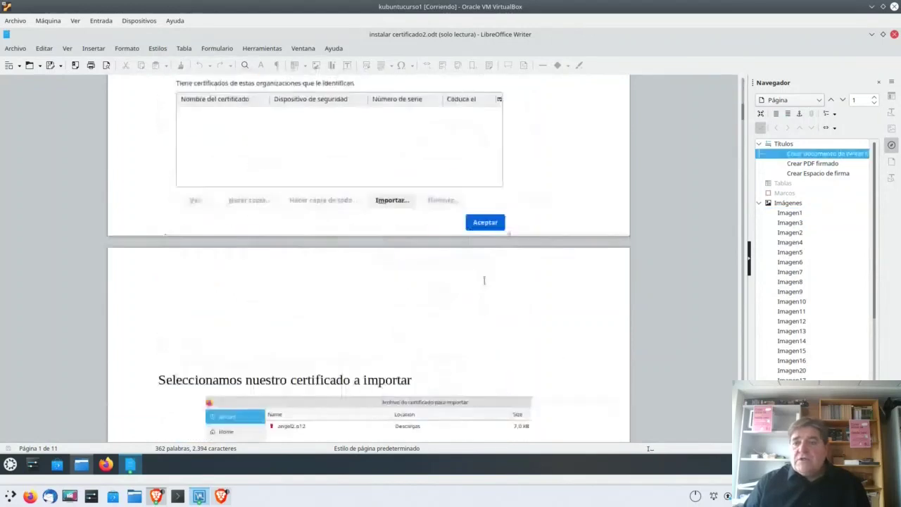
scroll(380, 231, "up", 5)
scroll(383, 235, "up", 5)
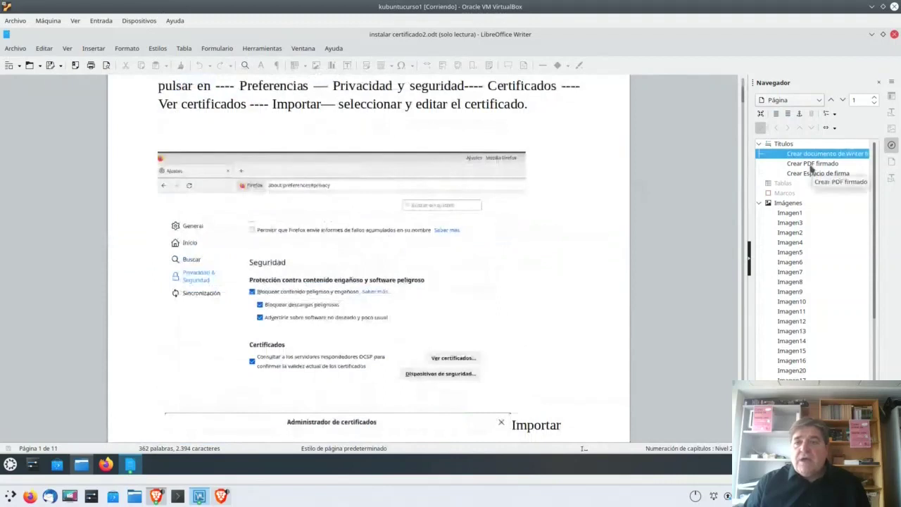
double_click(814, 163)
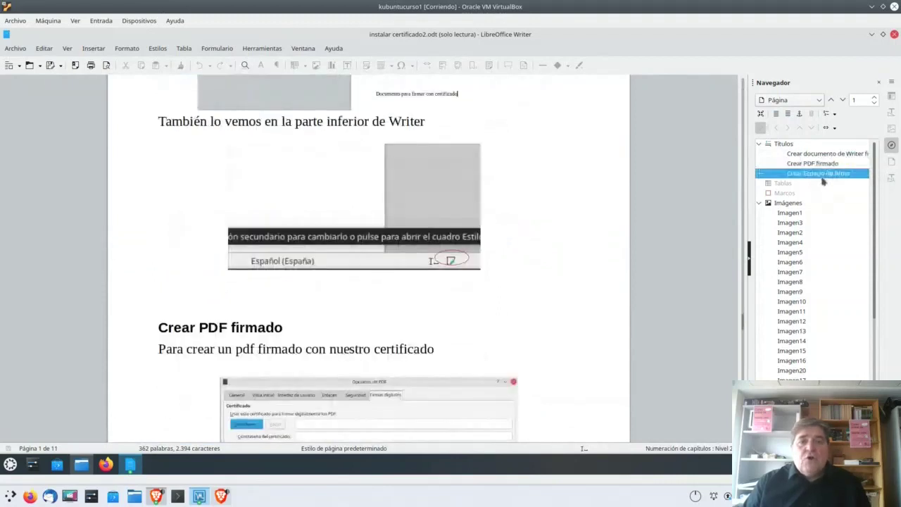
double_click(811, 155)
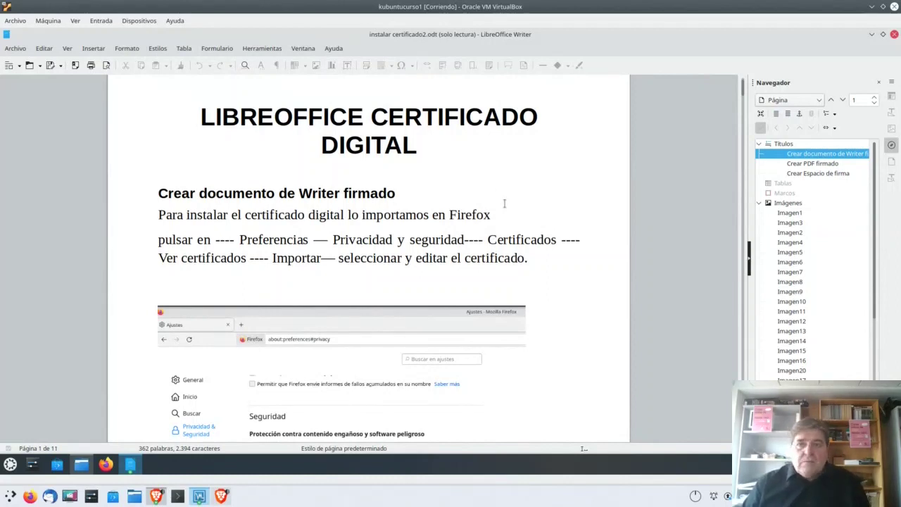
left_click(895, 37)
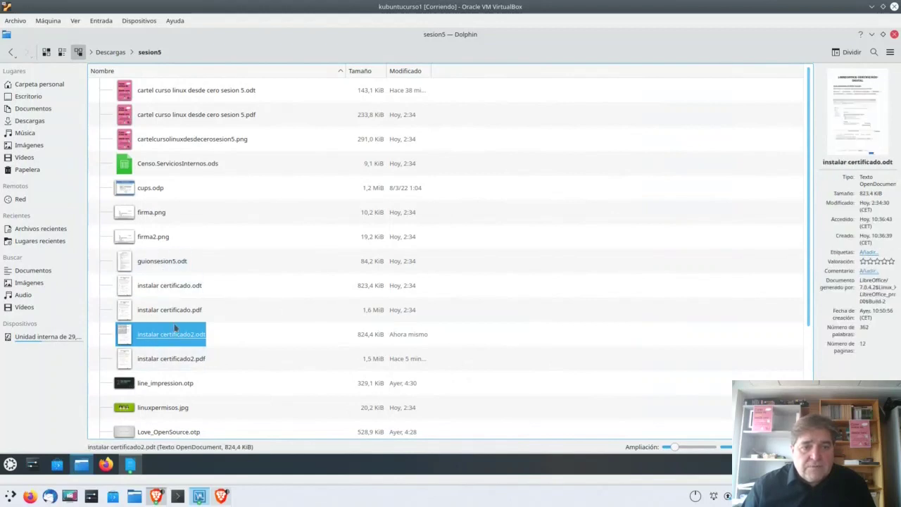
Preview instalar certificado.pdf in Okular, then open instalar certificado.odt in Writer
key("Up")
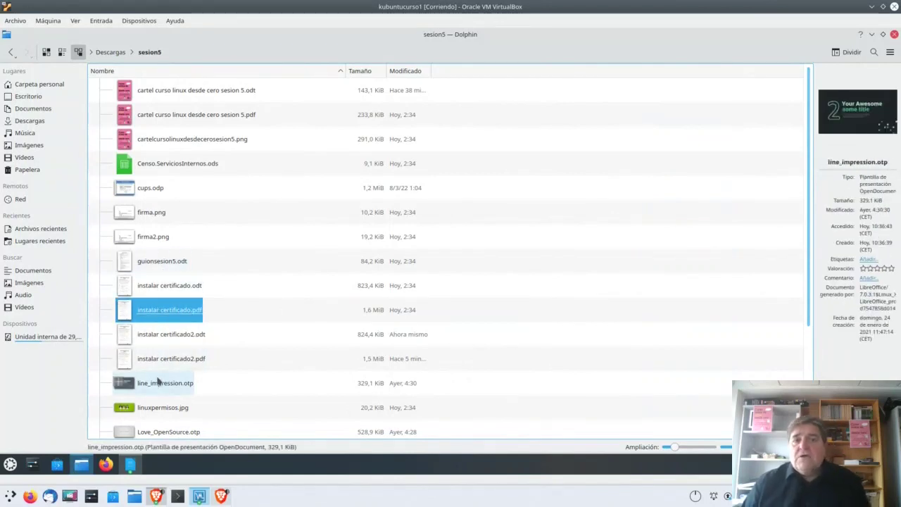
key("Return")
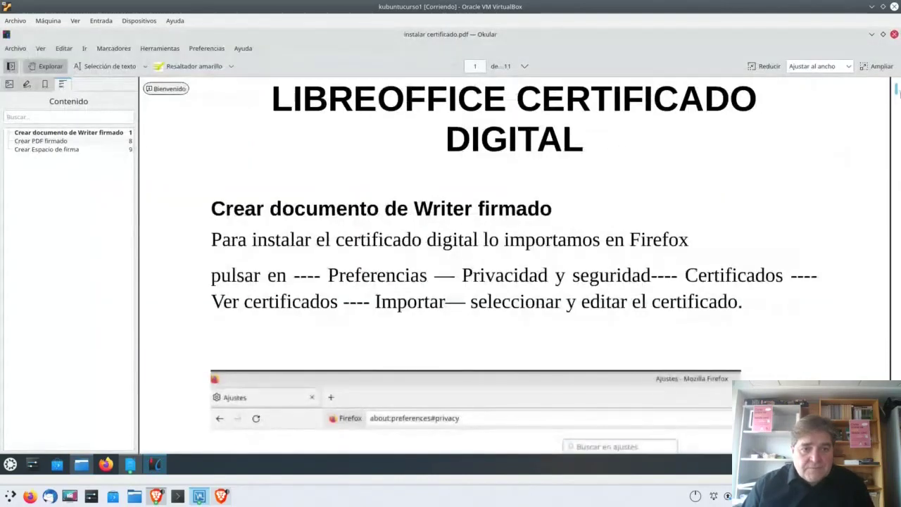
left_click(894, 34)
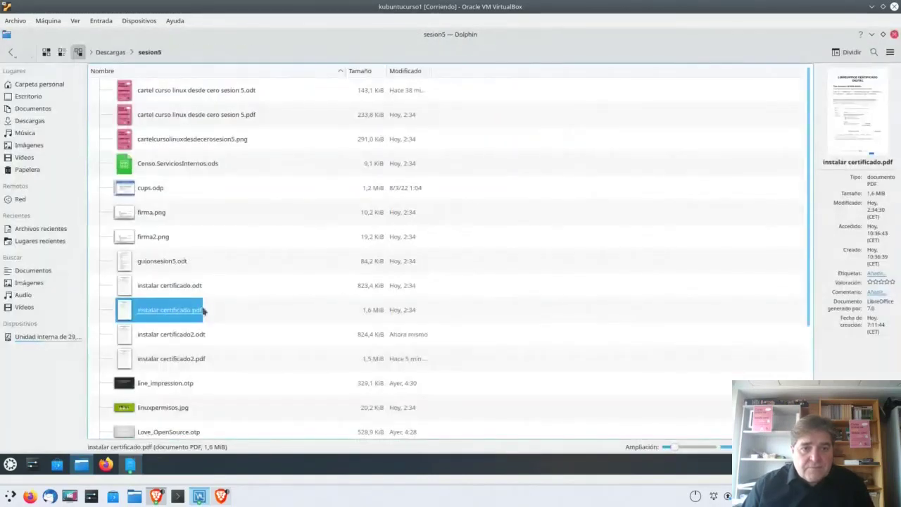
left_click(177, 286)
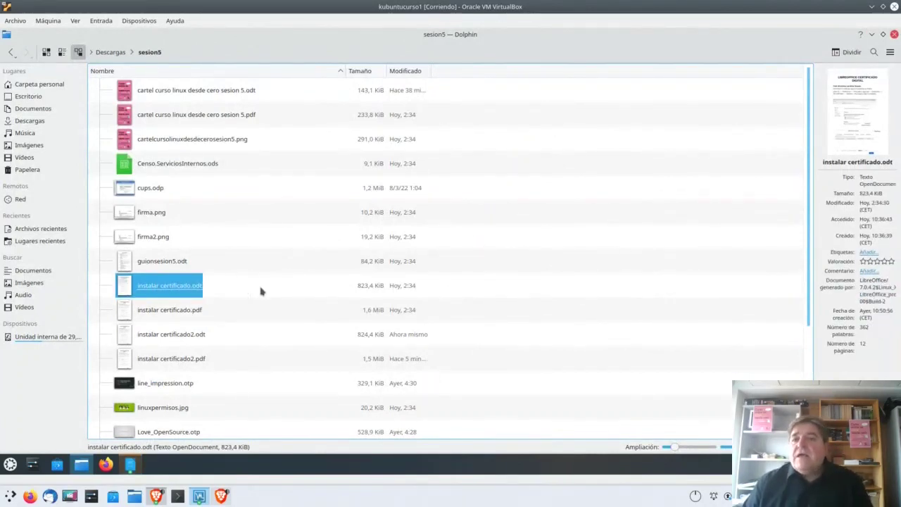
key("Return")
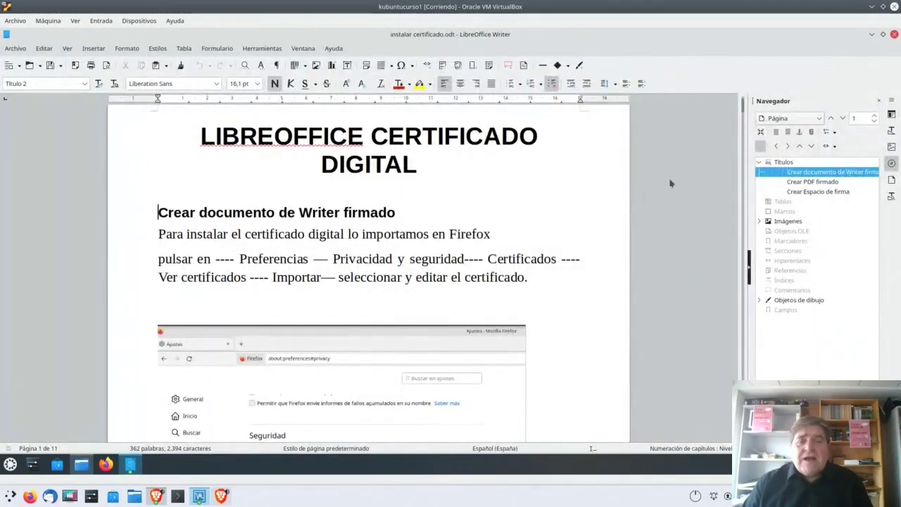
Open Opciones > Datos de identidad and enter the company and the user's first name
left_click(261, 48)
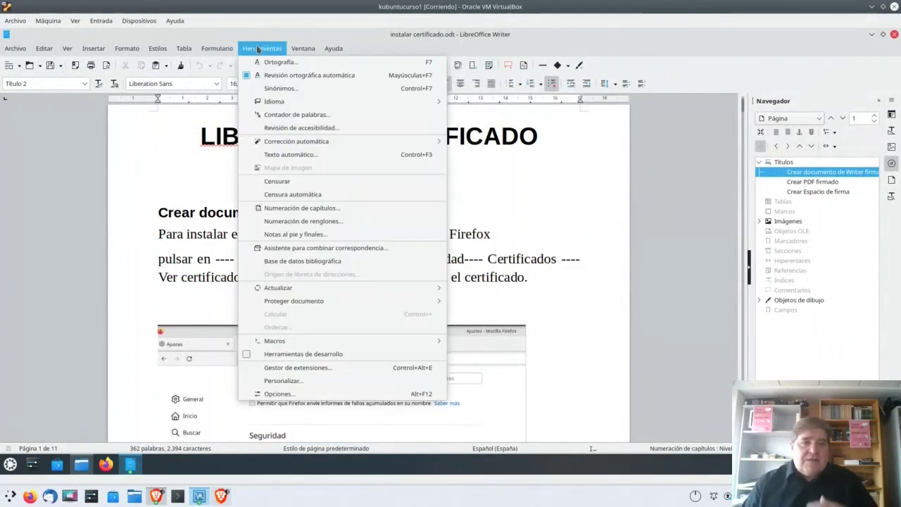
left_click(284, 395)
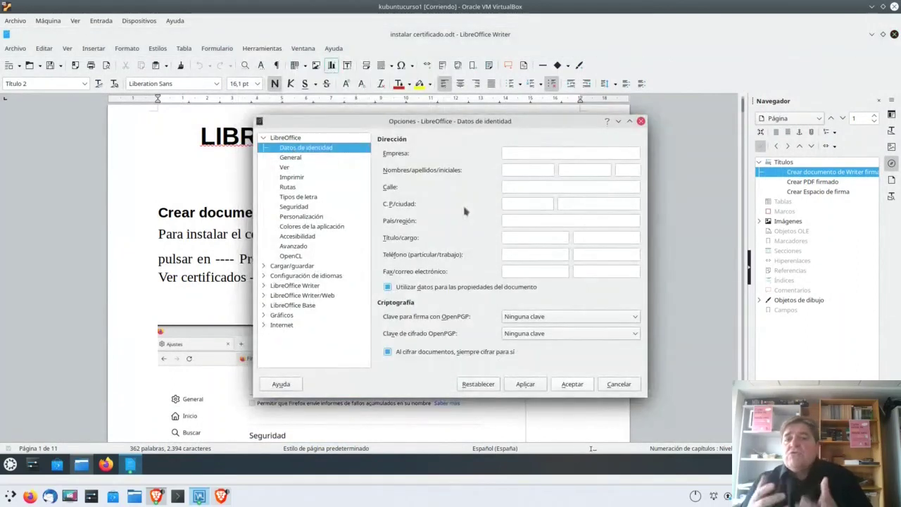
left_click(509, 153)
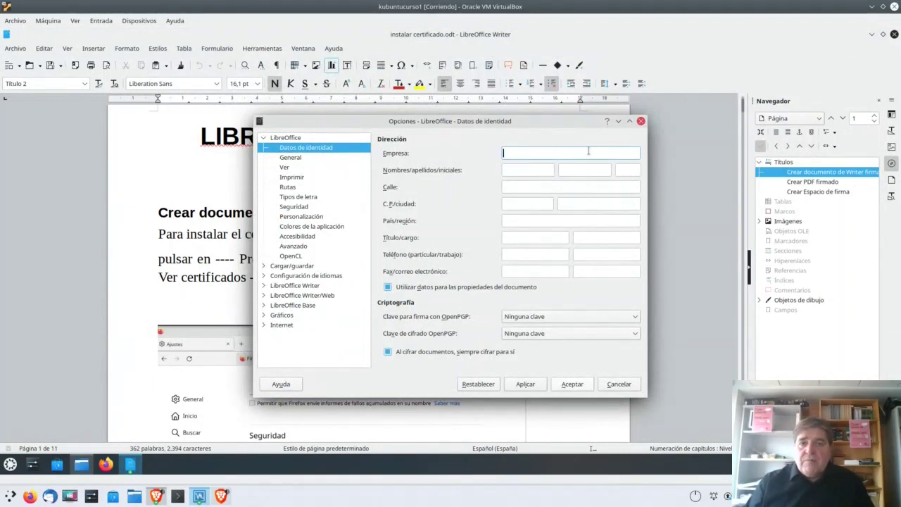
key("Tab")
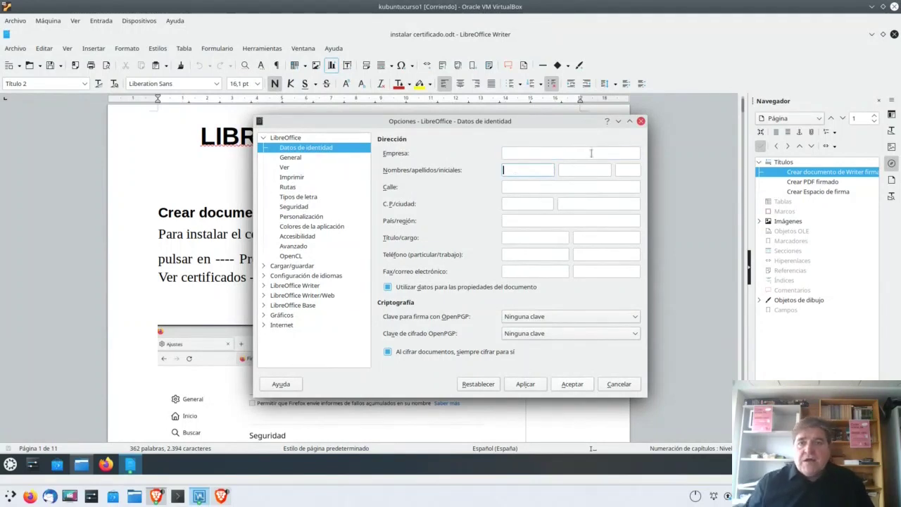
left_click(534, 153)
type("unizar")
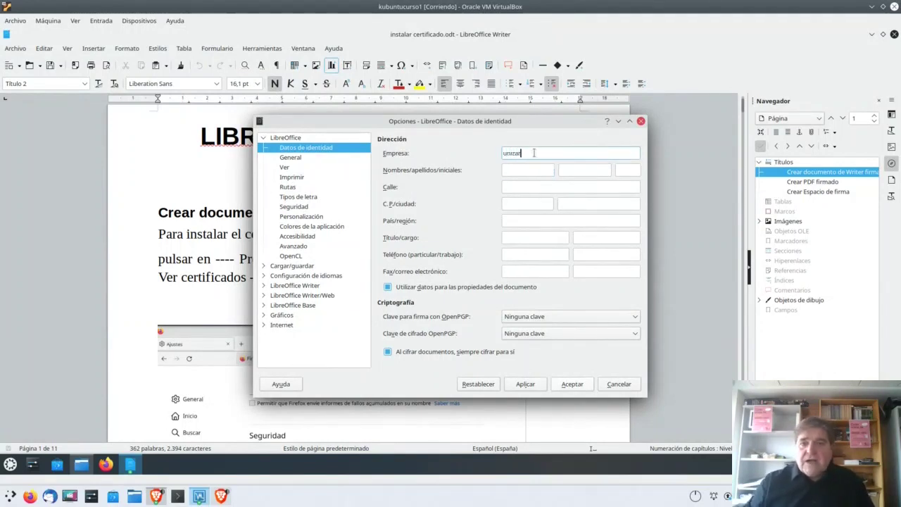
key("Tab")
type("angel")
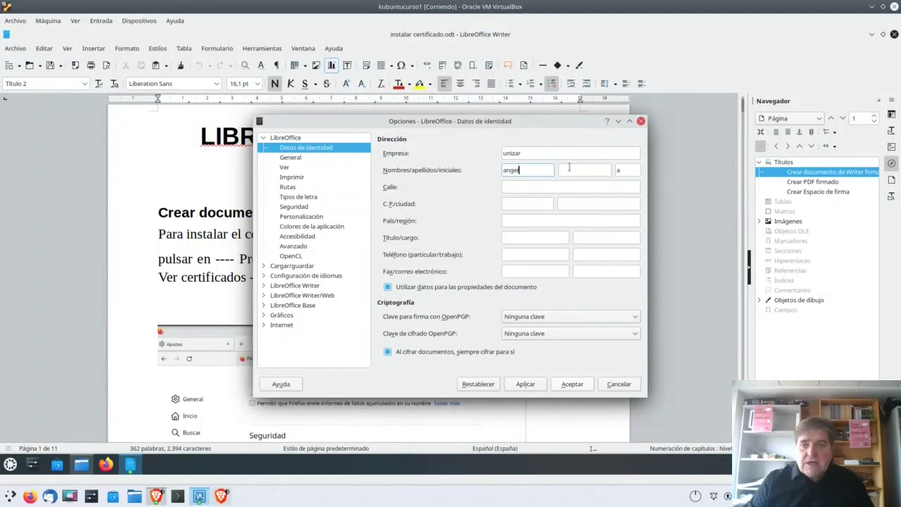
Fill in street, city, country, job title and the phone number, then save the identity data
left_click(539, 188)
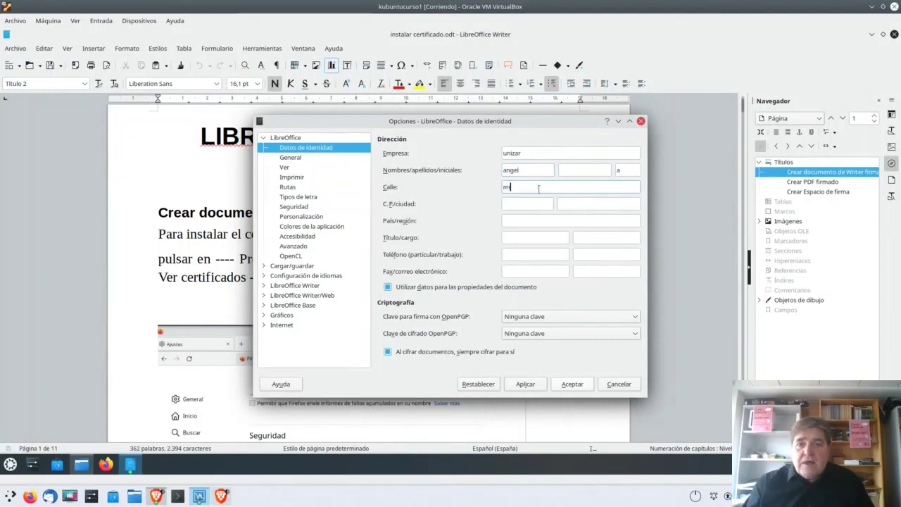
type("casda")
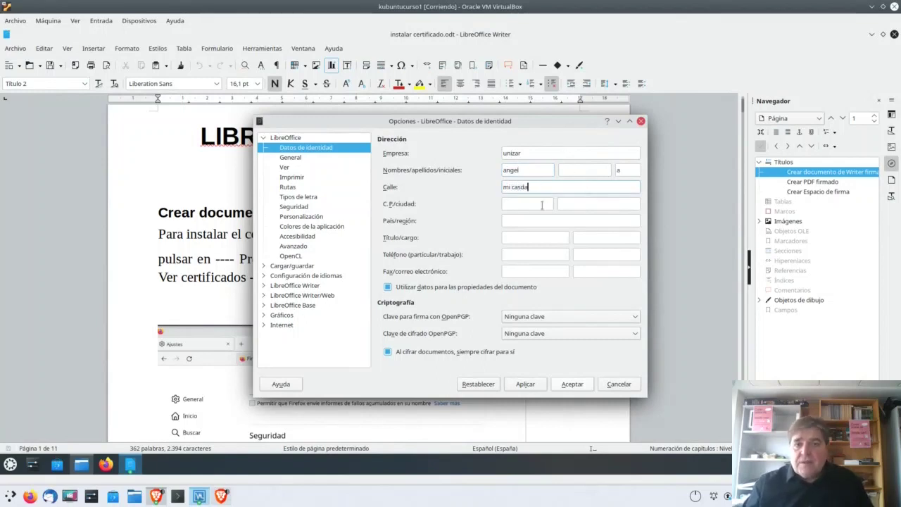
left_click(542, 204)
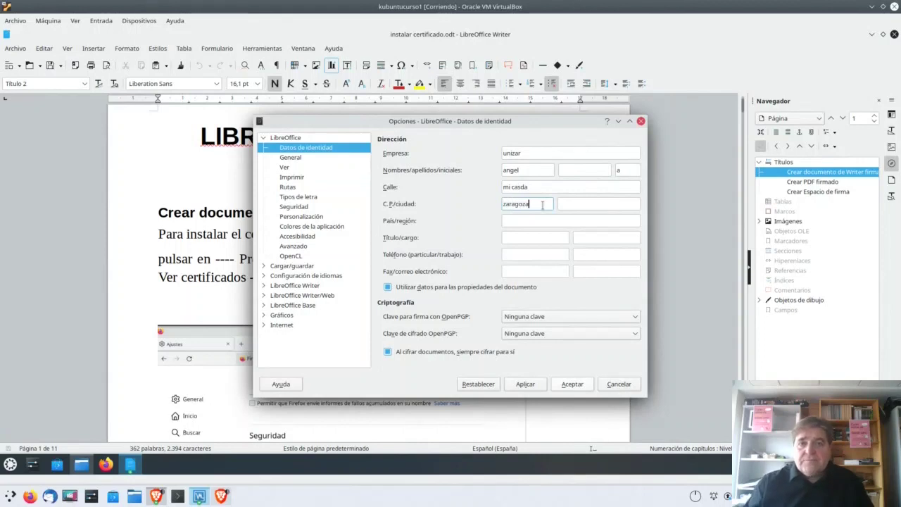
left_click(538, 220)
type("españa")
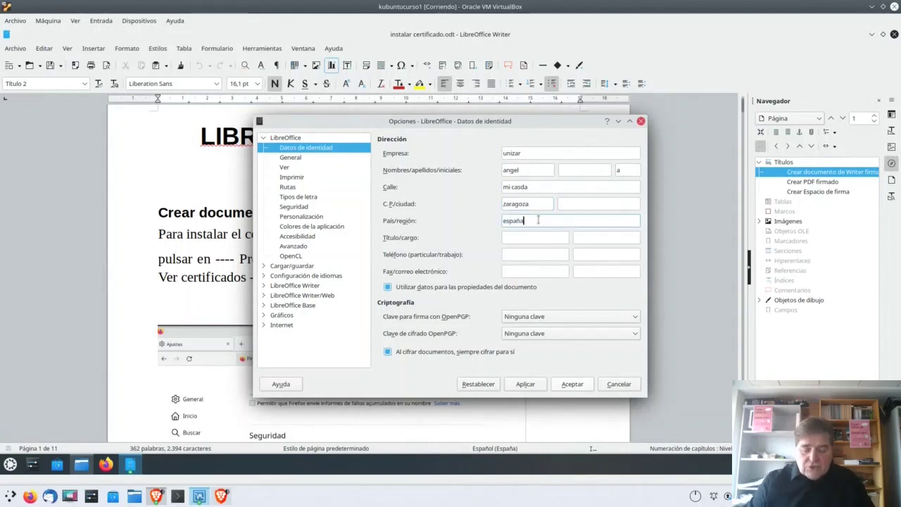
left_click(514, 239)
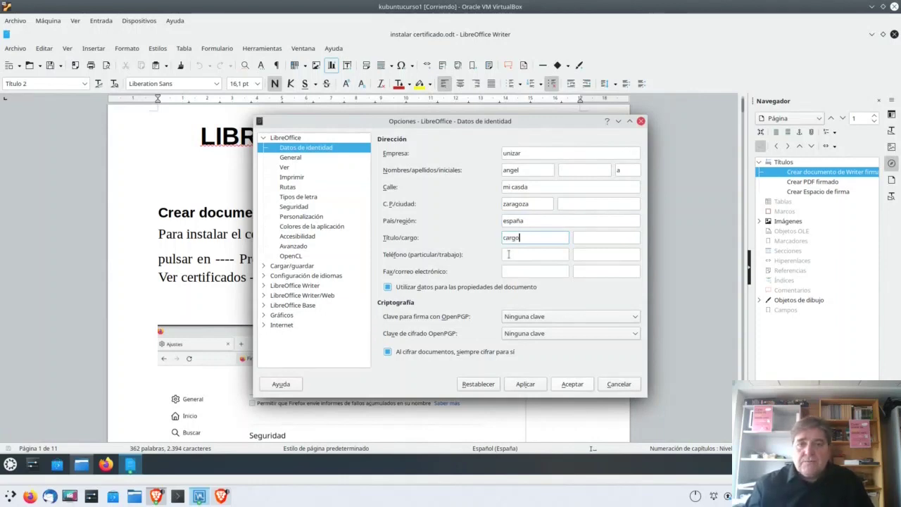
left_click(508, 254)
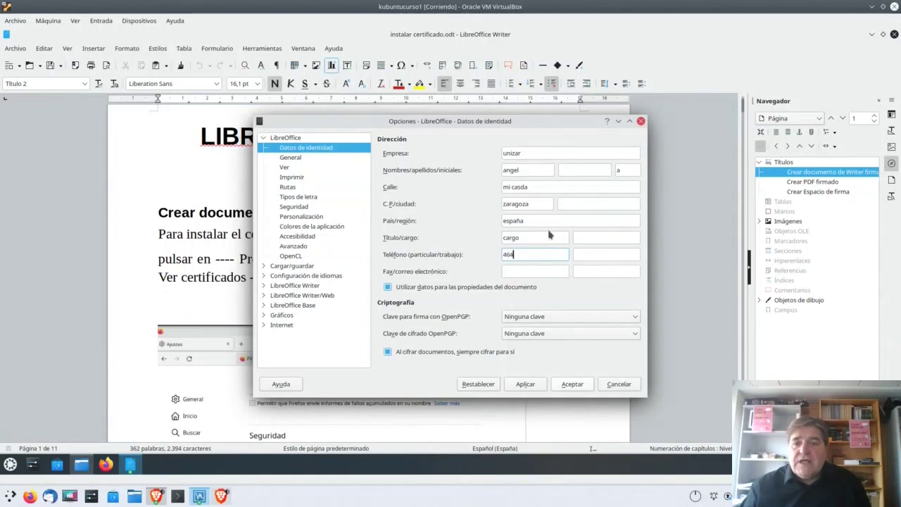
type("446465")
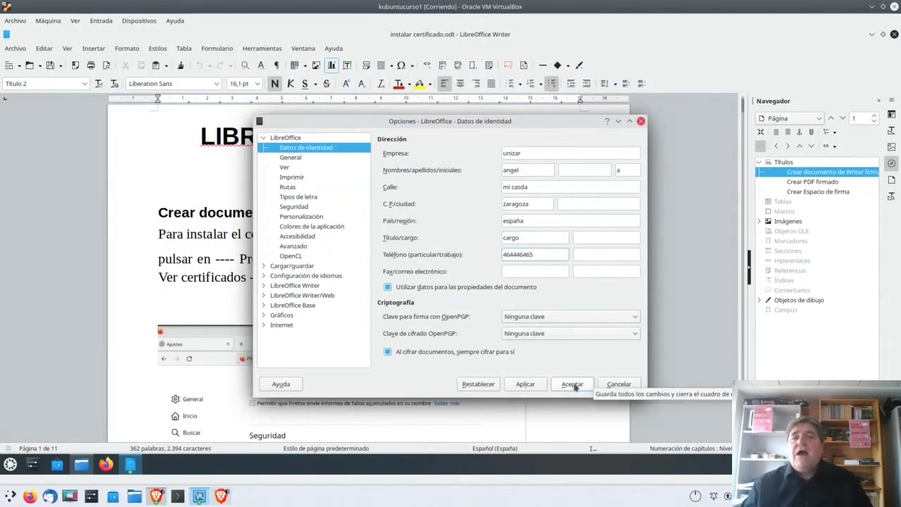
left_click(572, 385)
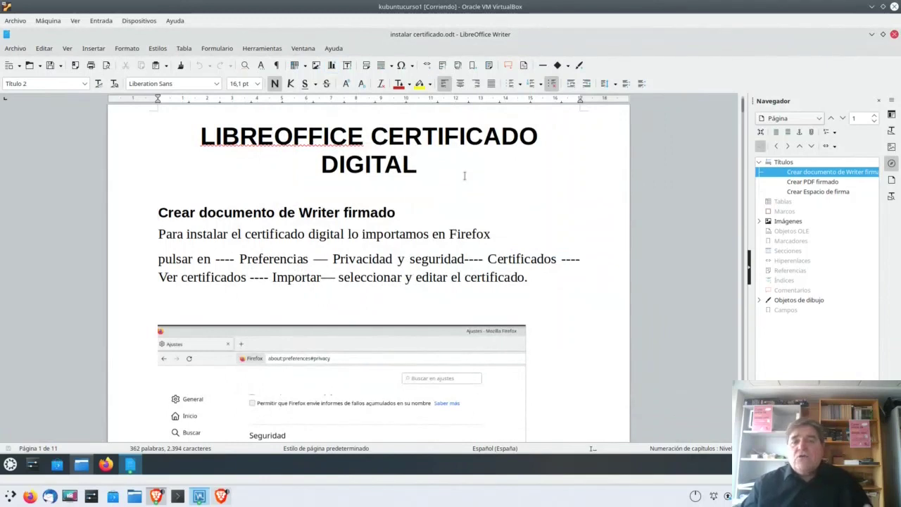
Save the document, close Writer and open Propiedades for instalar certificado.odt in Dolphin
left_click(49, 65)
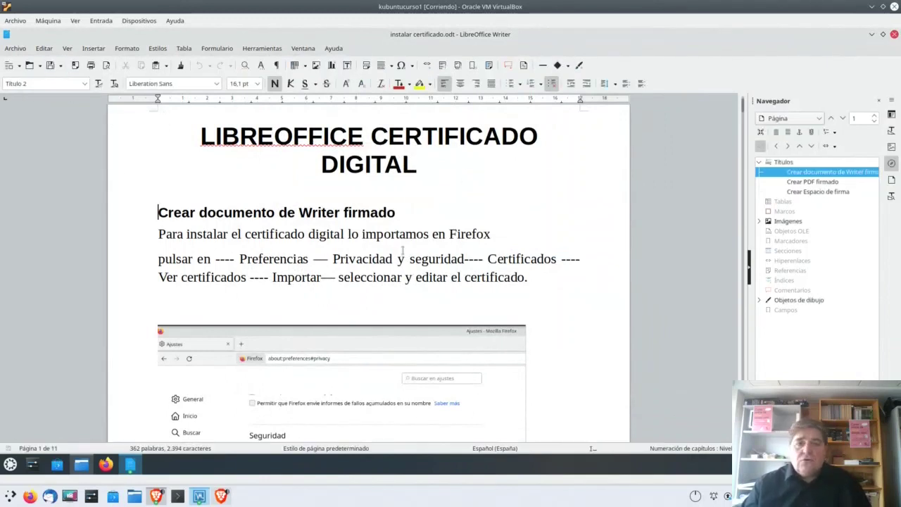
left_click(894, 33)
right_click(131, 285)
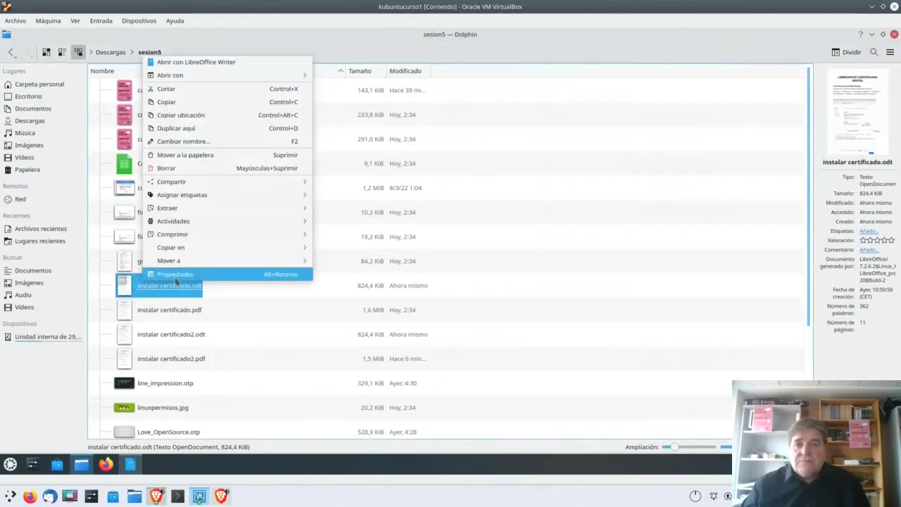
left_click(202, 275)
Browse the General, Permisos, Compartir, checksums and Detalles property pages, then close the dialog
left_click(512, 134)
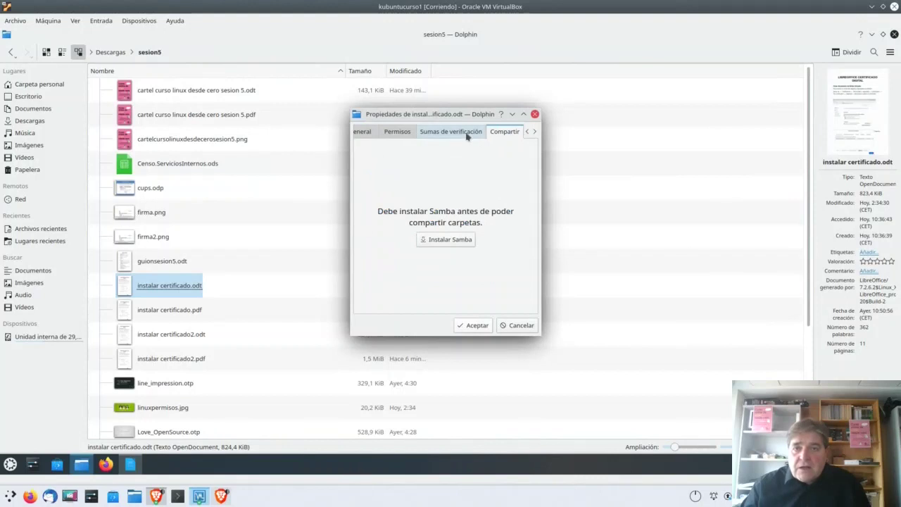
left_click(407, 134)
left_click(362, 134)
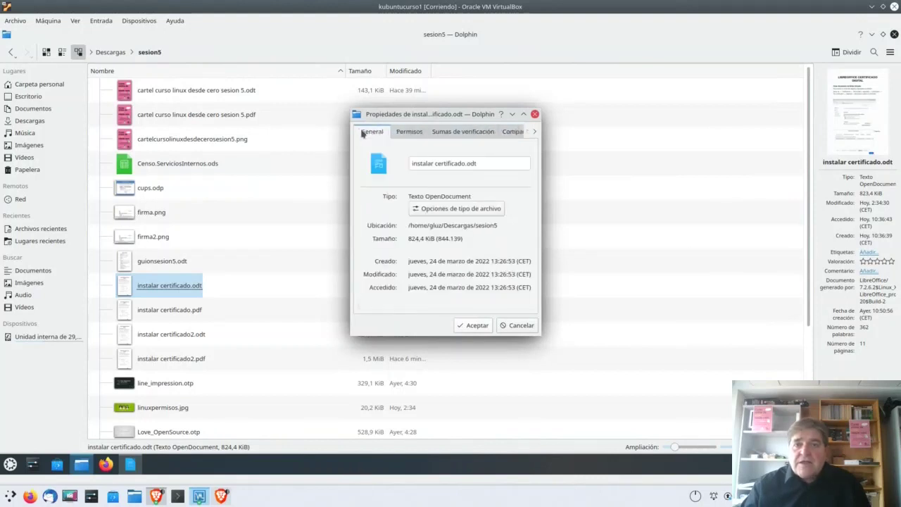
left_click(535, 131)
left_click(506, 132)
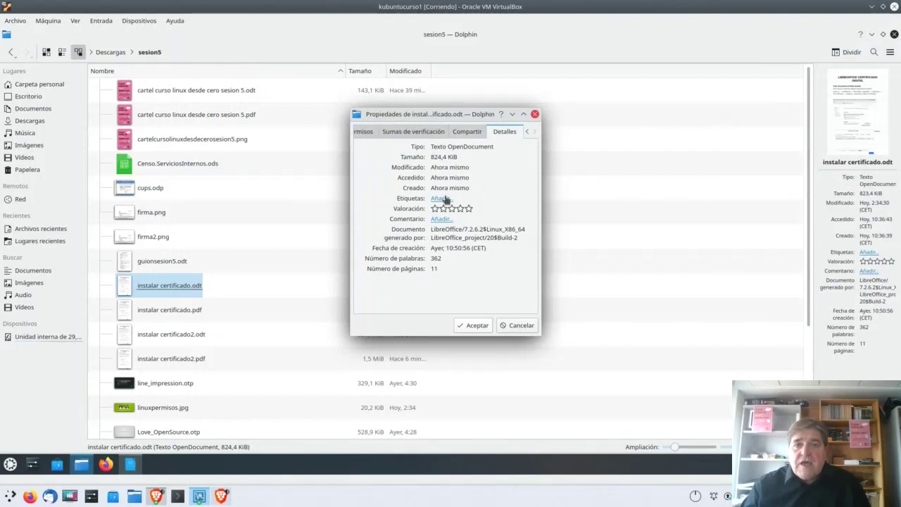
left_click(461, 138)
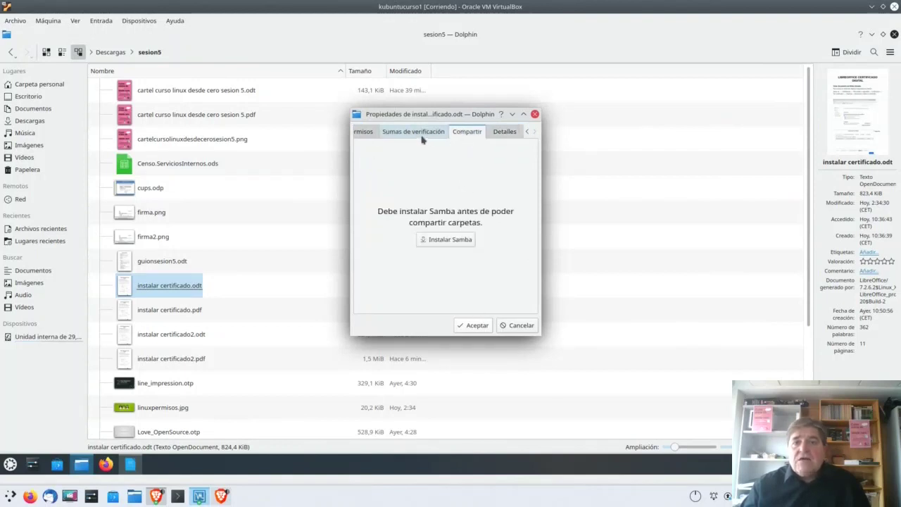
left_click(426, 138)
left_click(367, 133)
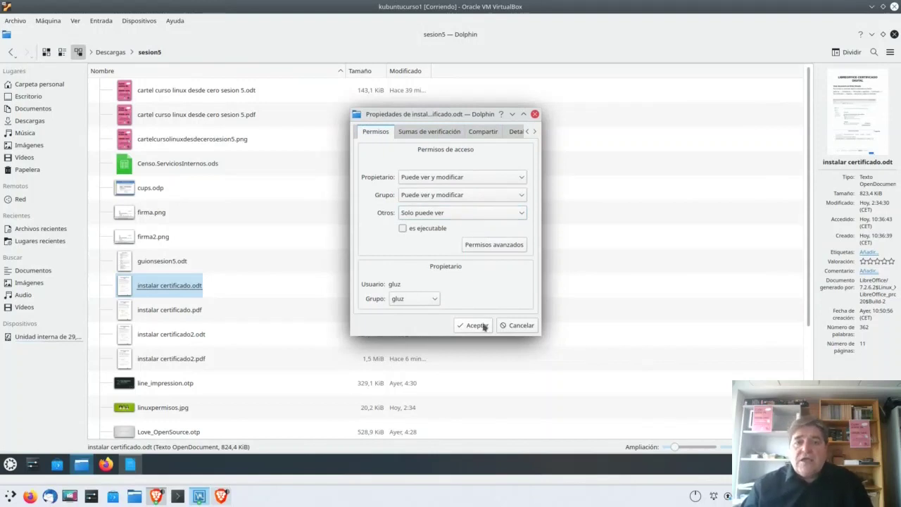
left_click(356, 131)
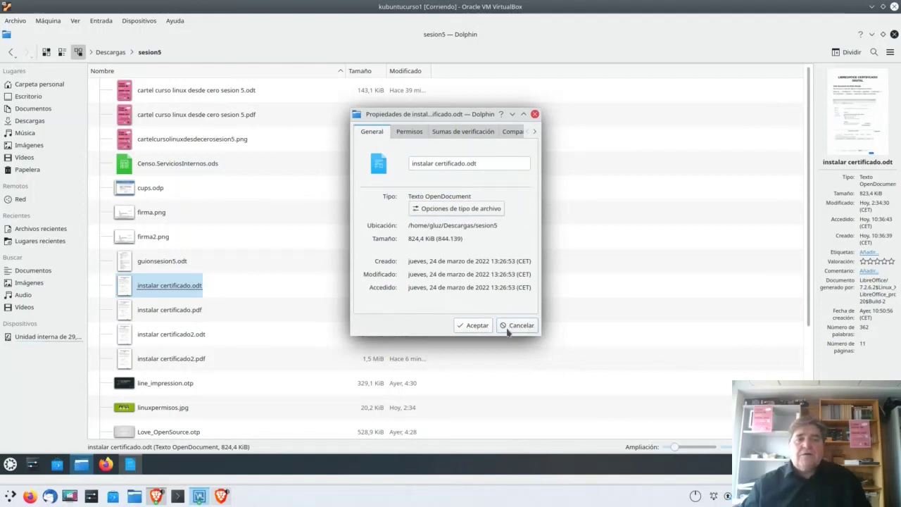
left_click(466, 325)
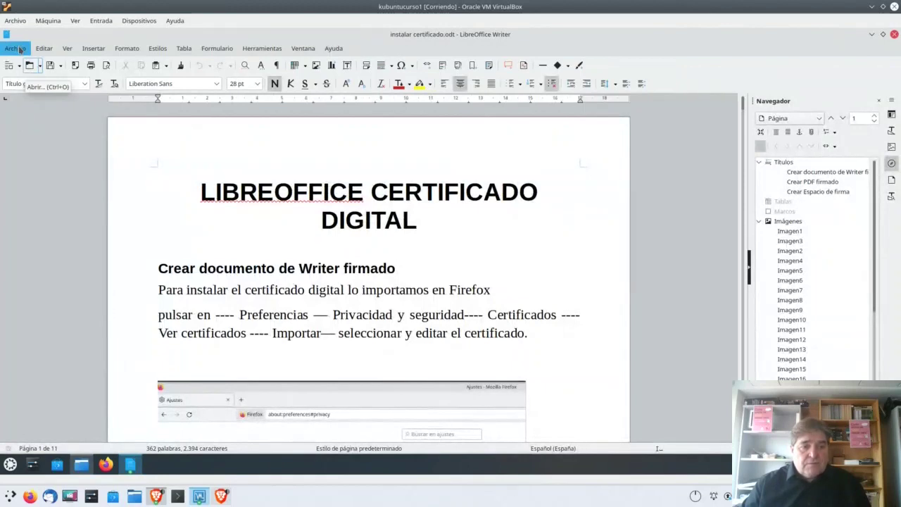
In Archivo > Propiedades, untick Utilizar datos de usuario, press Restablecer propiedades and accept
left_click(17, 48)
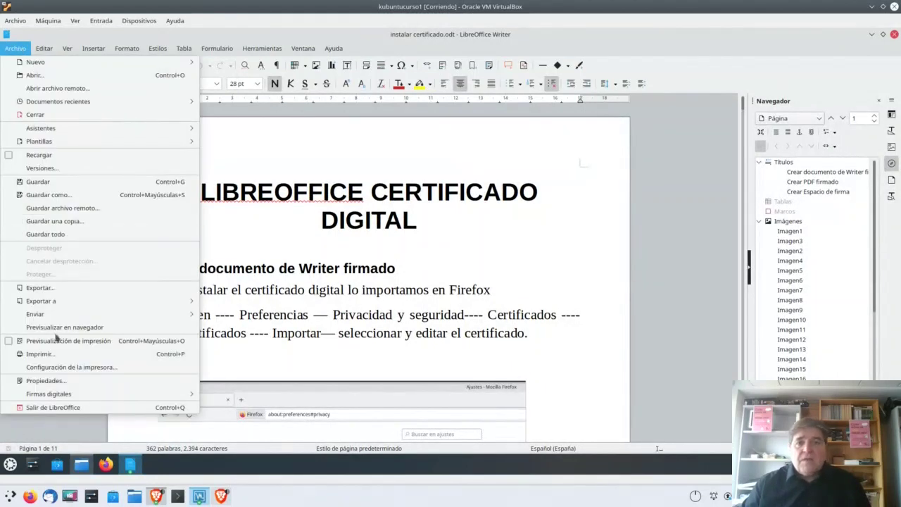
left_click(45, 381)
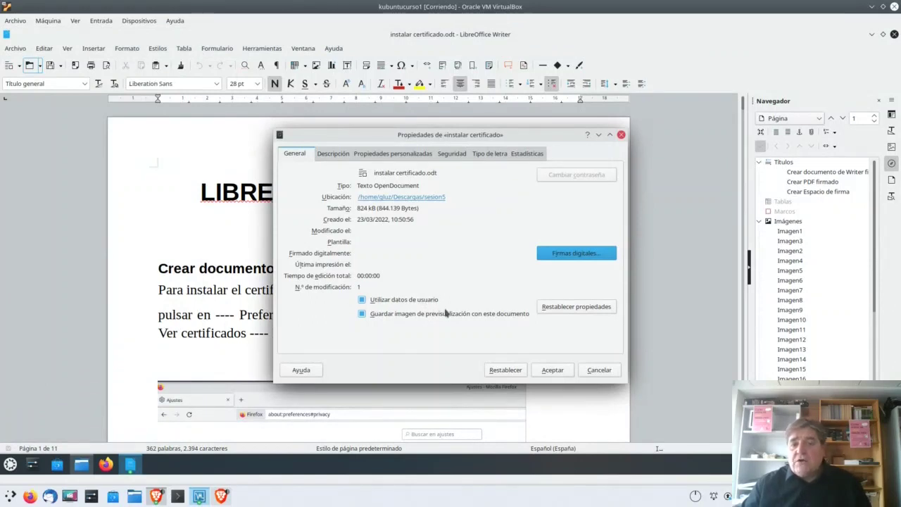
left_click(361, 300)
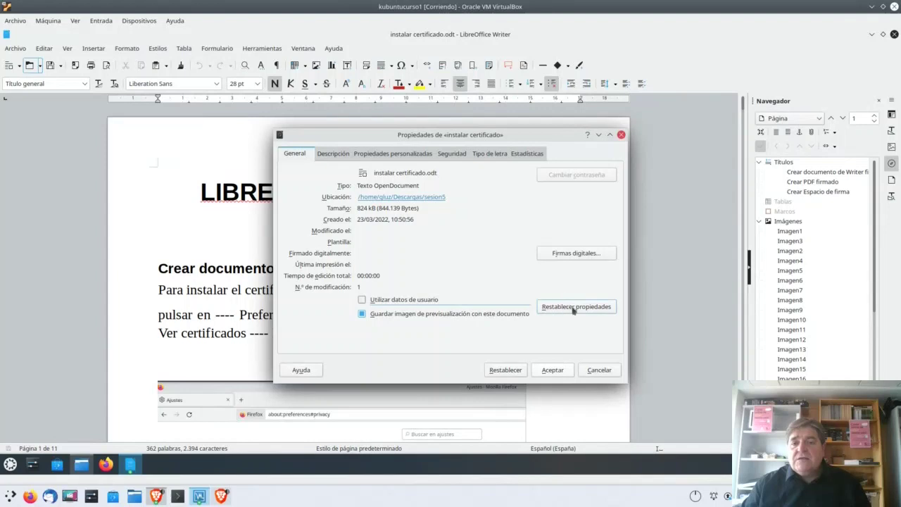
left_click(574, 310)
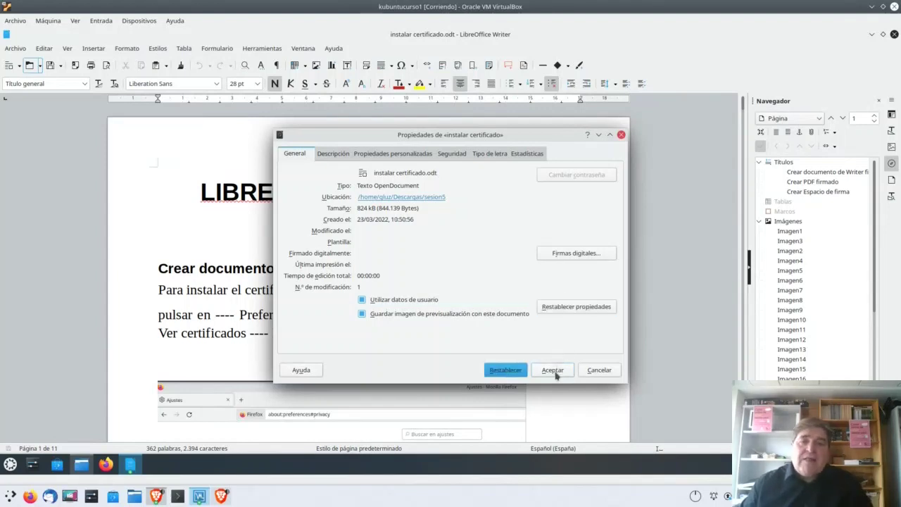
left_click(553, 369)
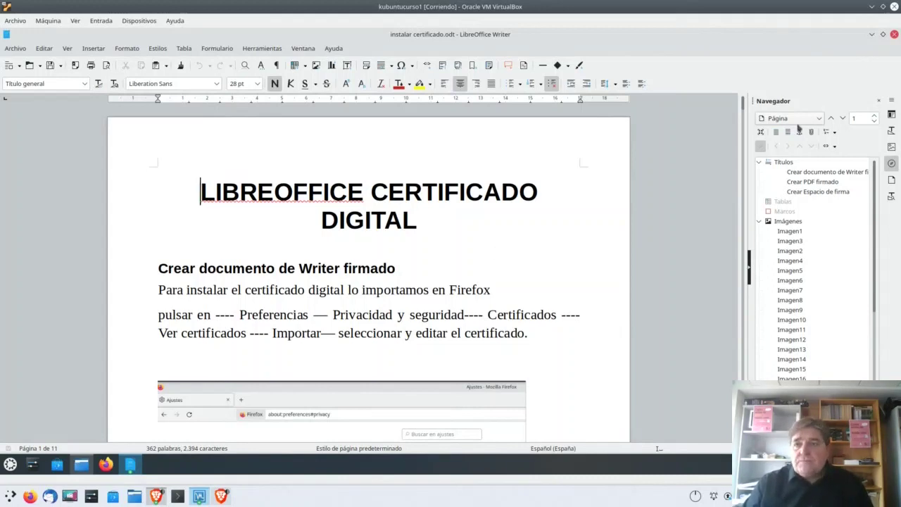
Close the guide and Dolphin, save the untitled letter as carta in Documentos, then close Writer
left_click(893, 34)
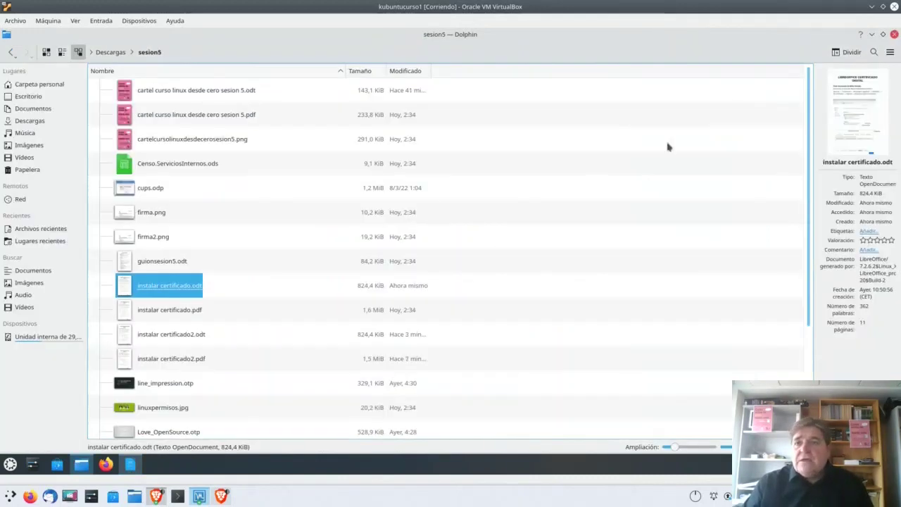
left_click(894, 34)
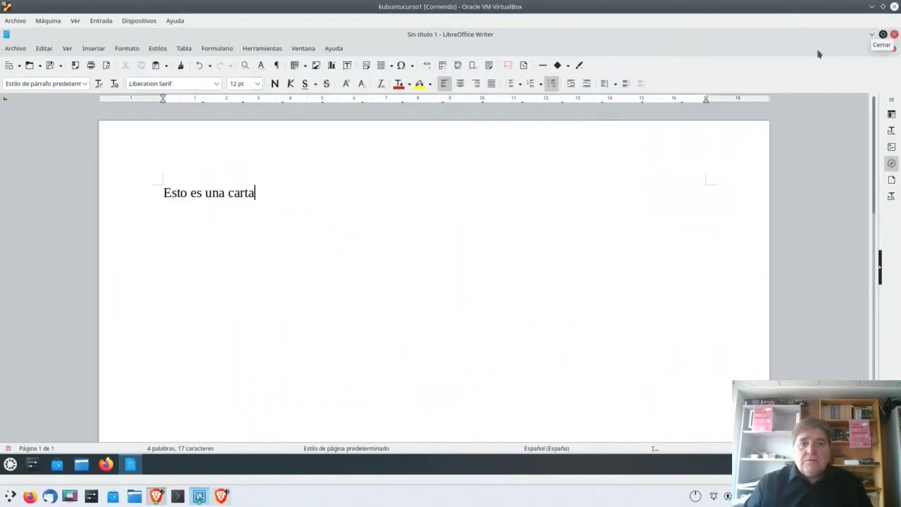
left_click(50, 65)
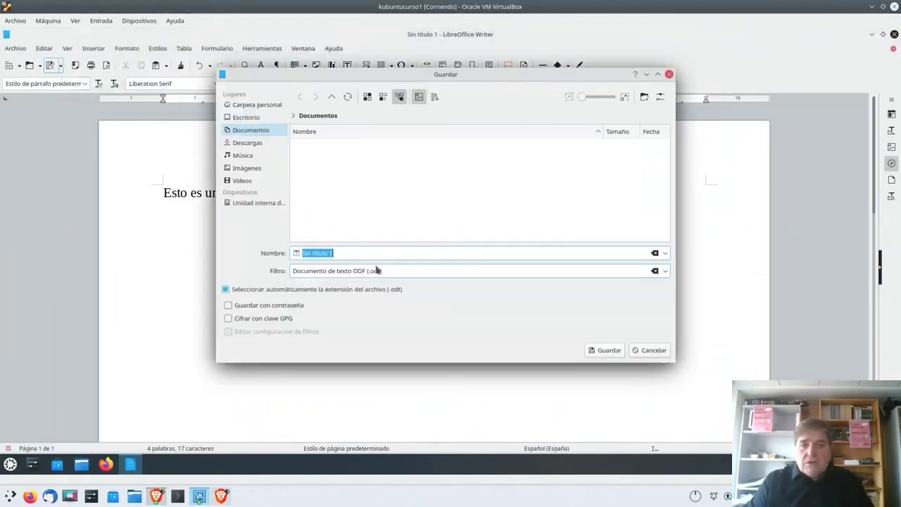
type("c")
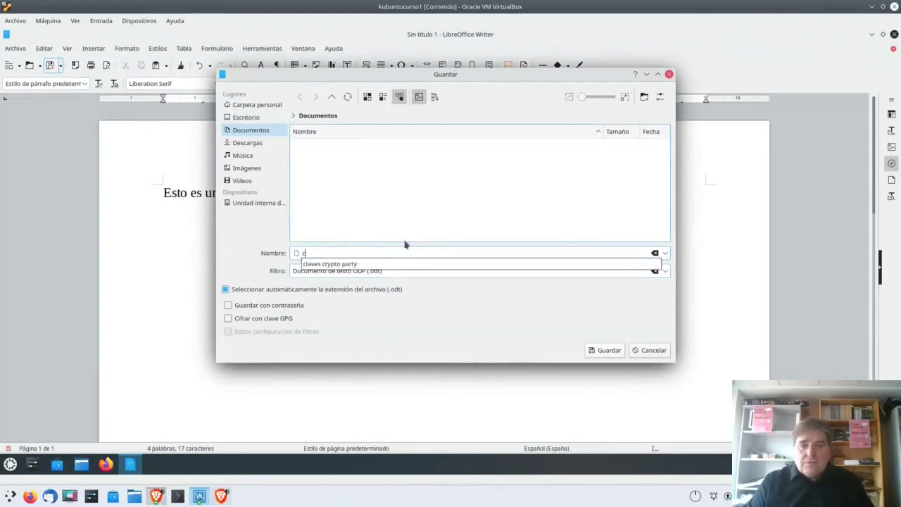
type("al")
key("BackSpace")
type("rta1")
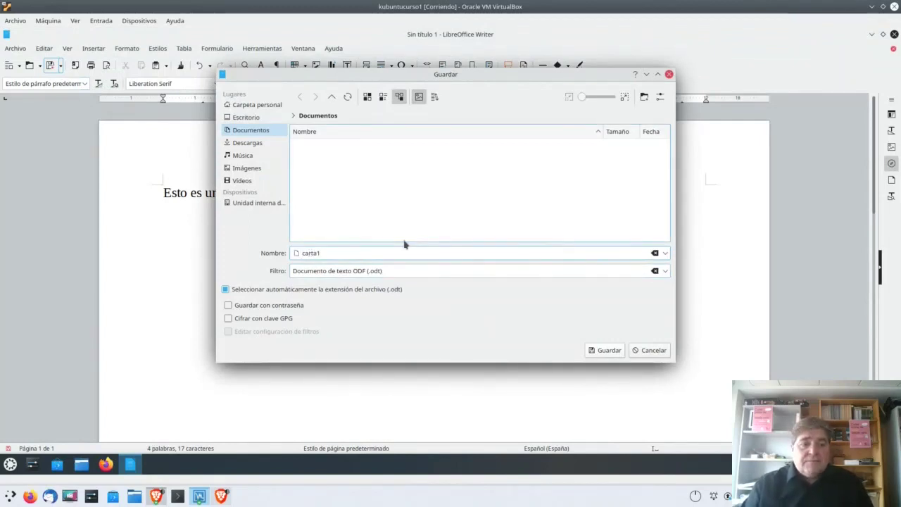
key("Return")
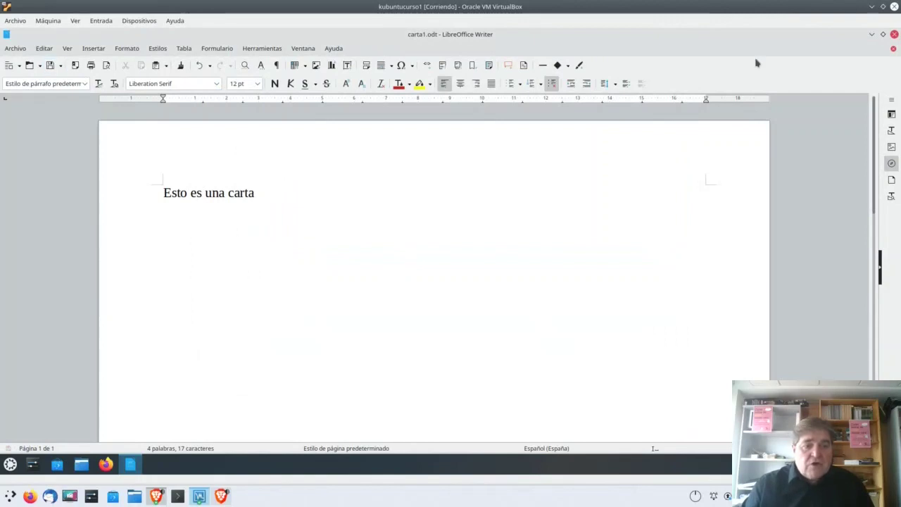
left_click(894, 34)
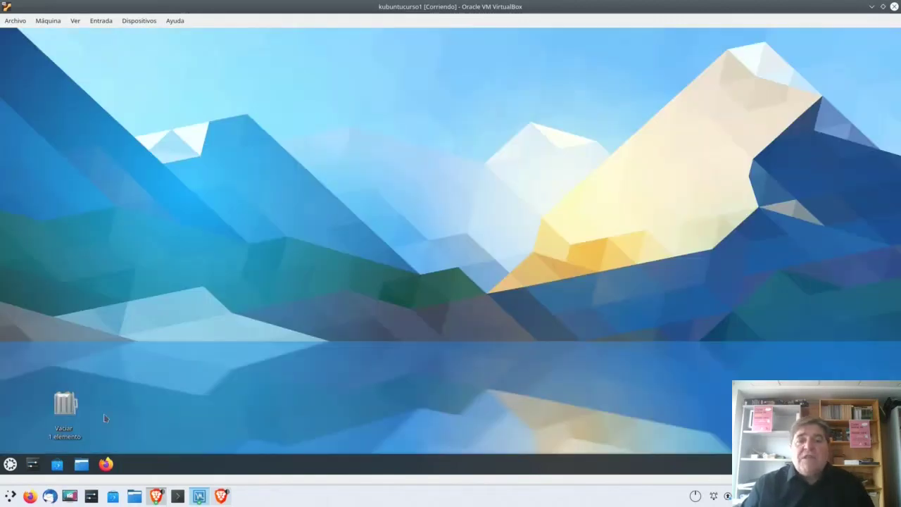
Launch Firefox from the Plasma panel, briefly checking the host before returning to the VM
left_click(107, 465)
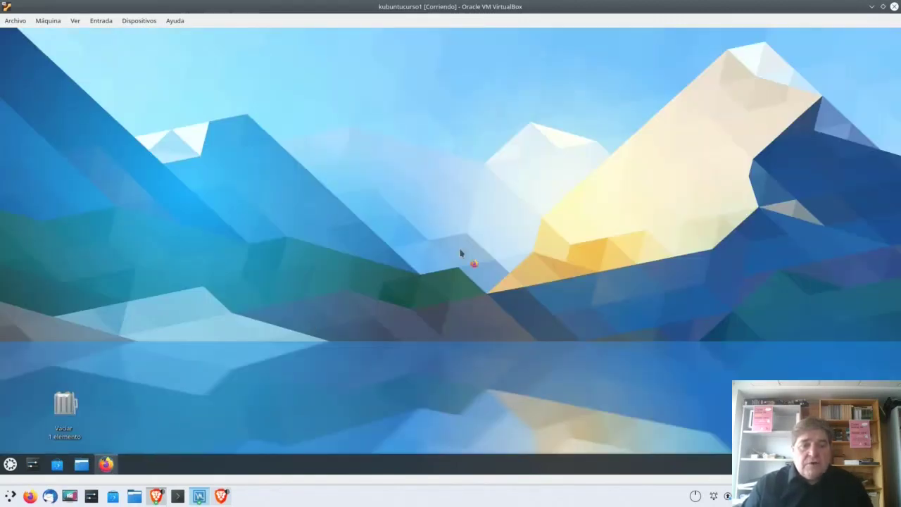
left_click(156, 494)
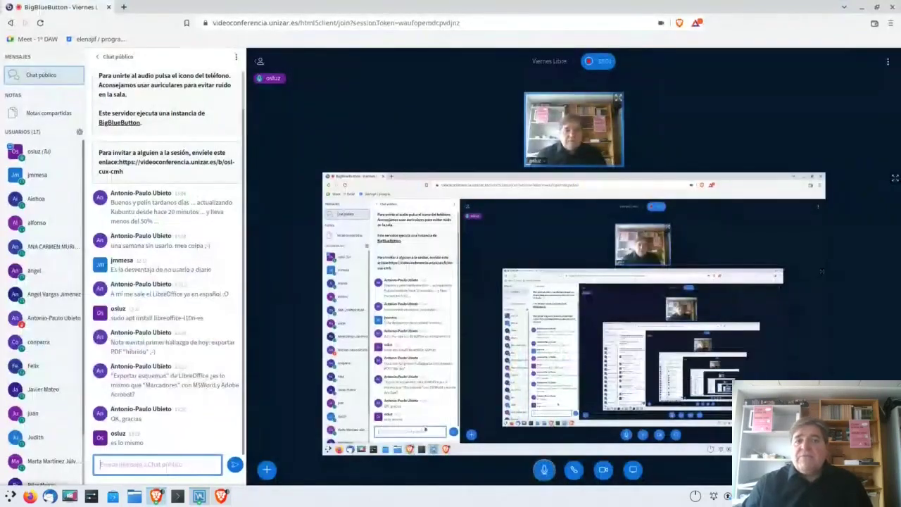
left_click(199, 496)
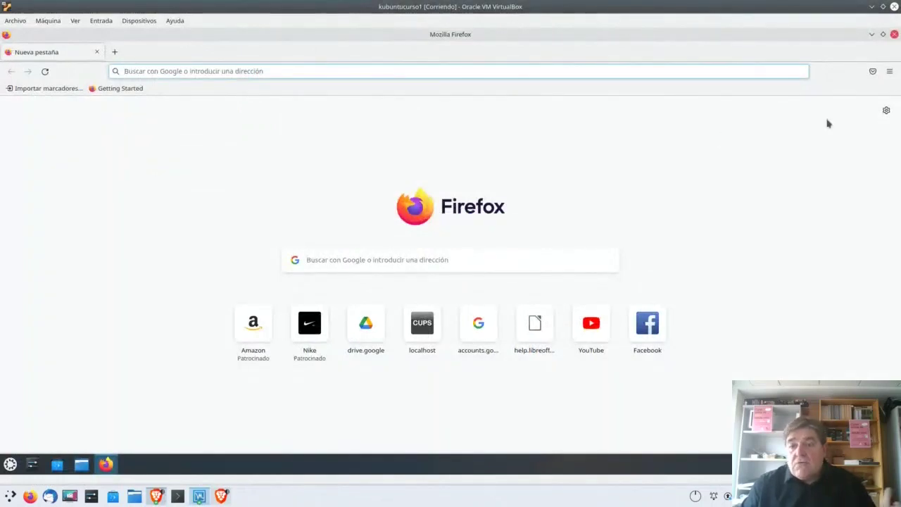
Go to Firefox Ajustes > Privacidad & Seguridad, scroll to Certificados and choose Ver certificados…
left_click(890, 71)
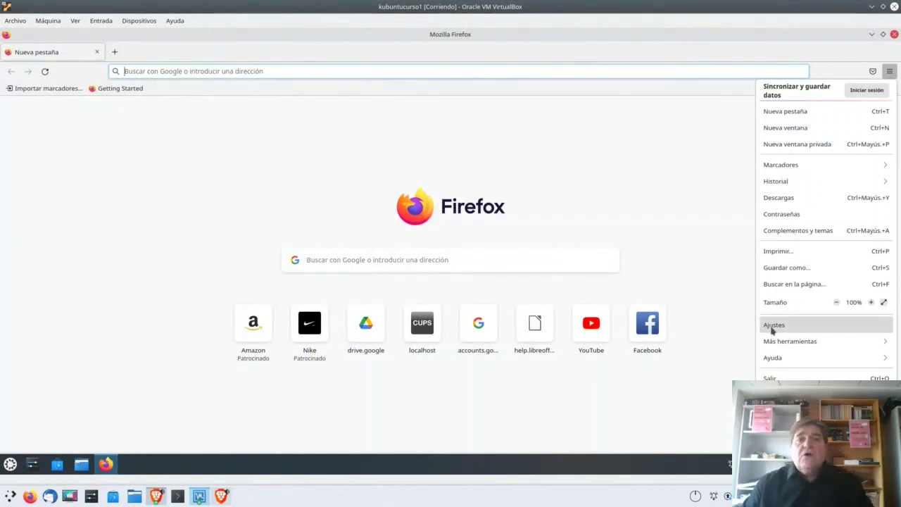
left_click(772, 328)
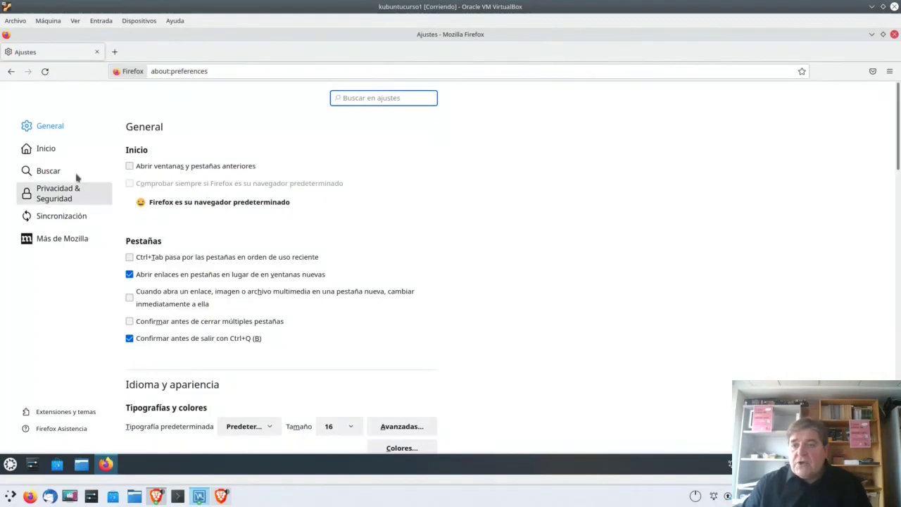
left_click(890, 73)
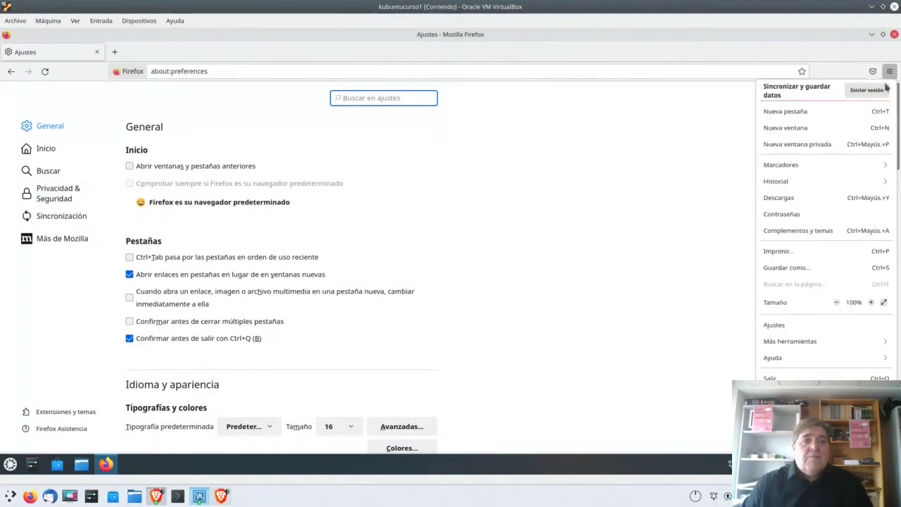
left_click(785, 323)
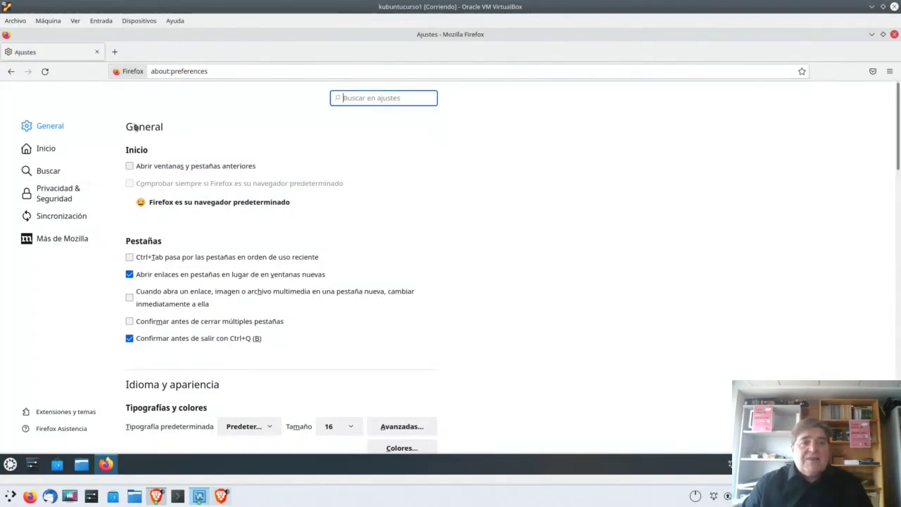
left_click(47, 197)
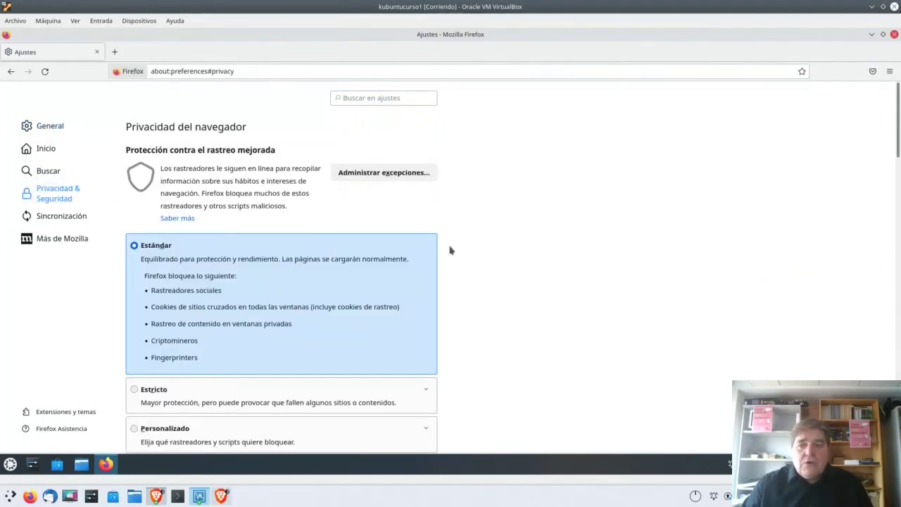
left_click_drag(899, 102, 899, 380)
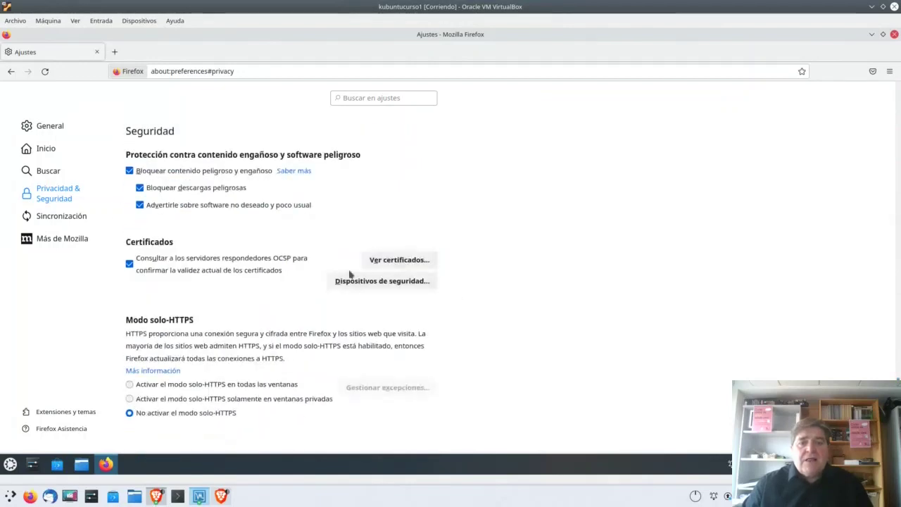
left_click(394, 260)
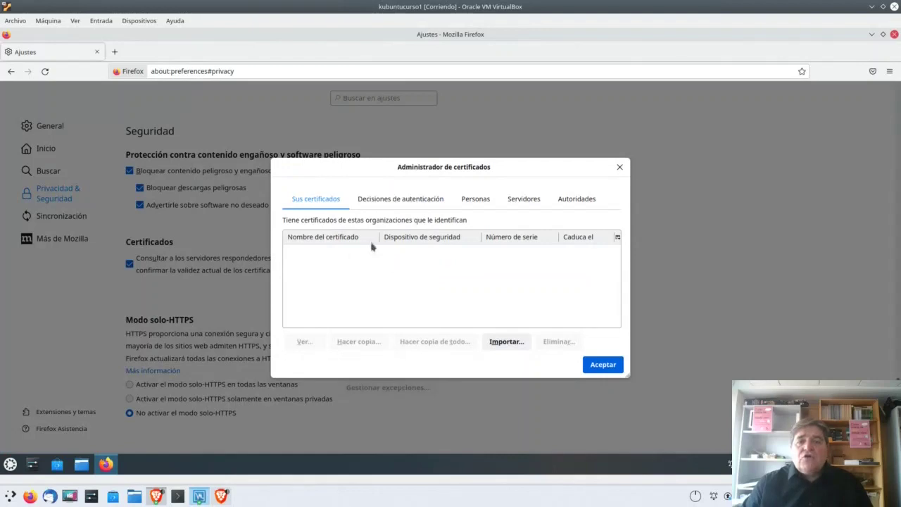
Import angel2.p12 from Descargas into Sus certificados, entering the certificate's password
left_click(304, 200)
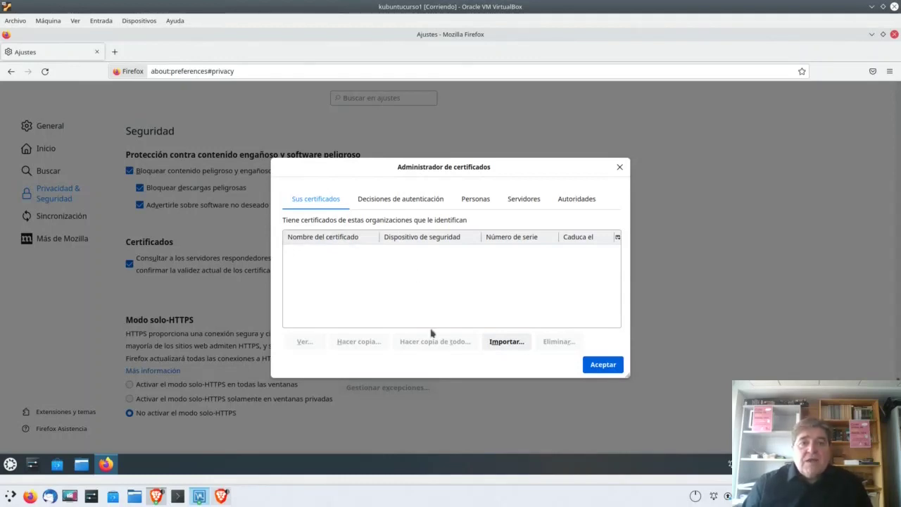
left_click(502, 344)
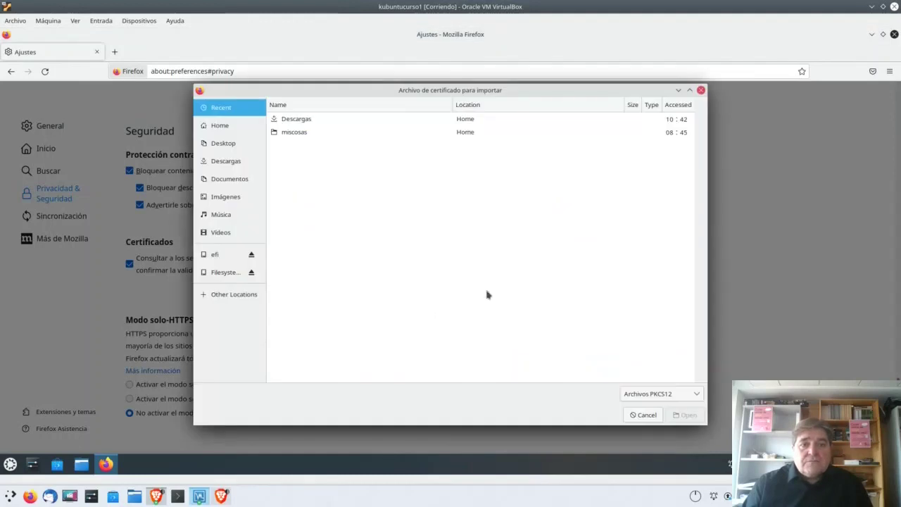
left_click(308, 121)
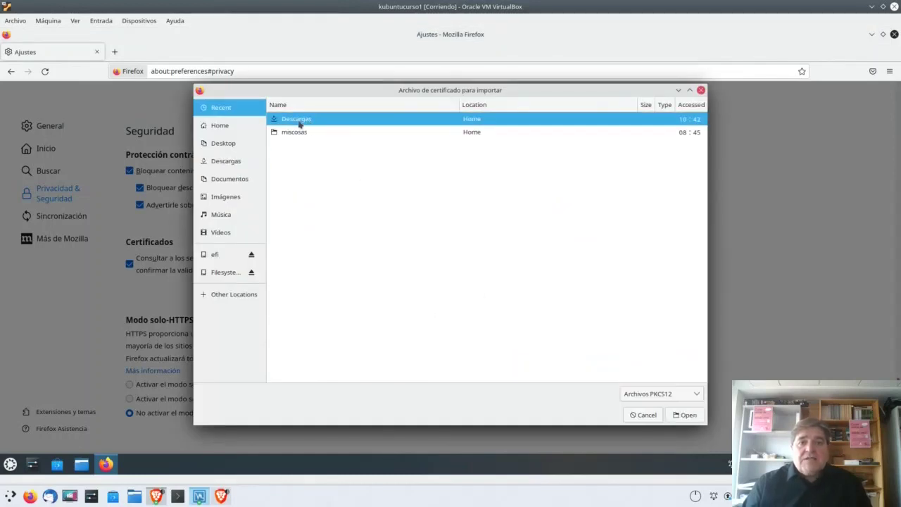
double_click(299, 123)
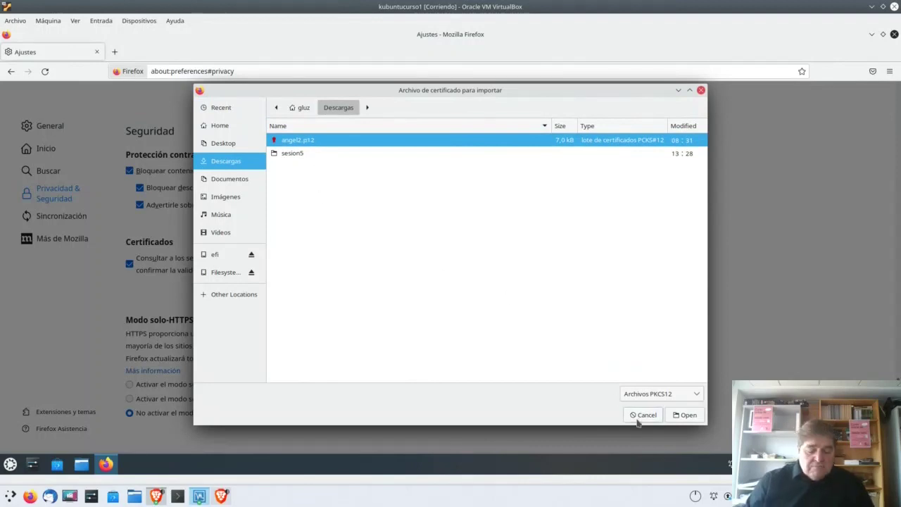
left_click(684, 414)
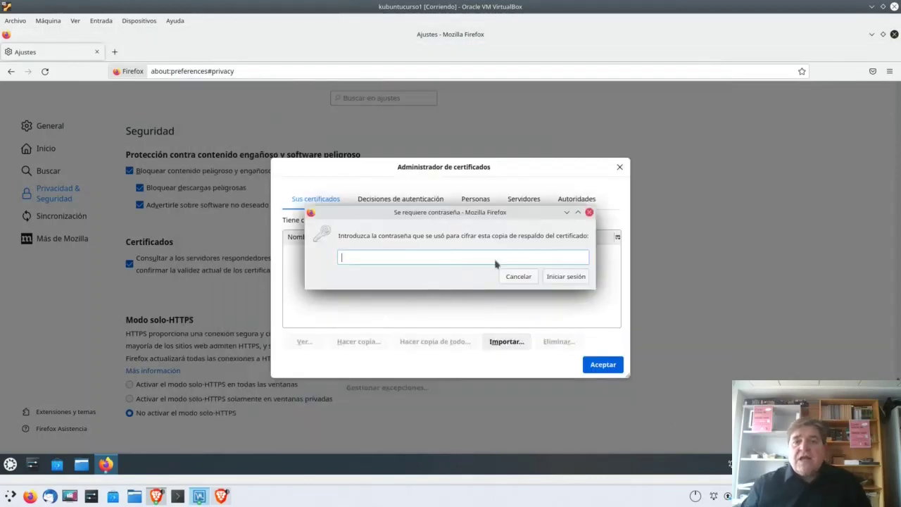
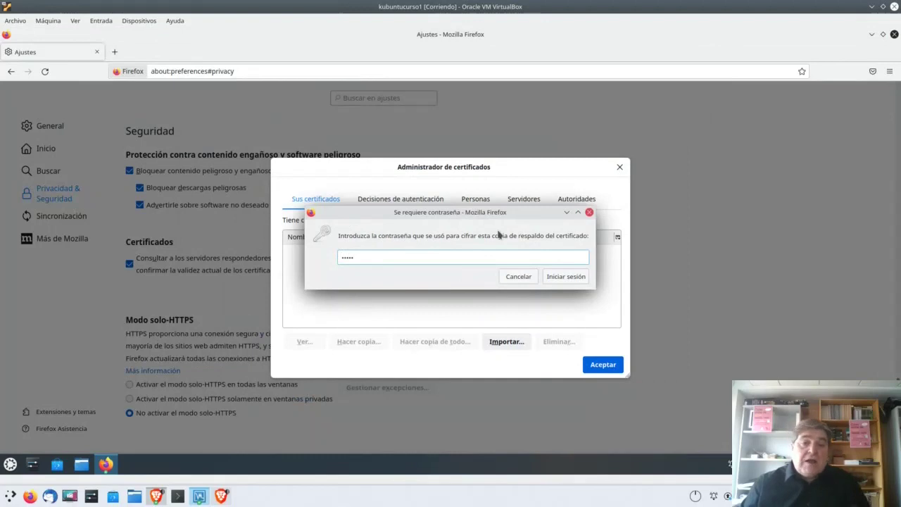
left_click(557, 278)
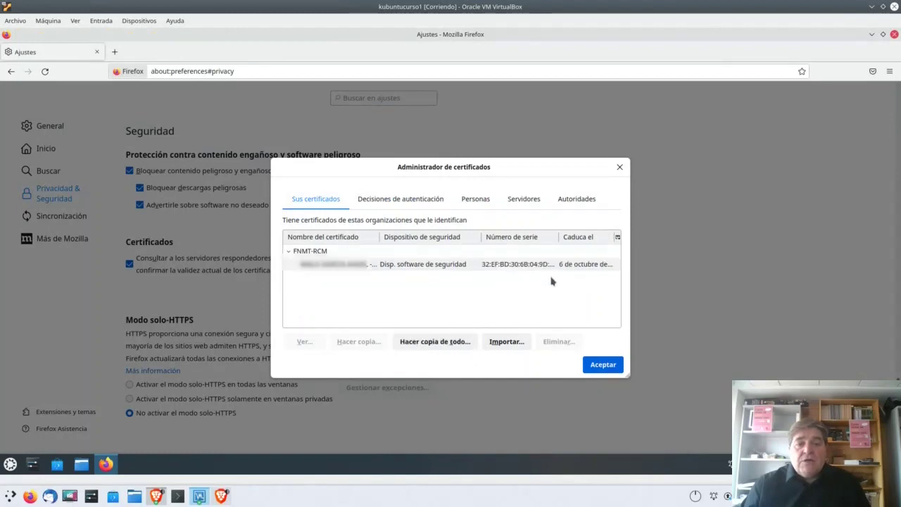
Narrow the name column and select the imported certificate under the FNMT-RCM group
left_click_drag(379, 237, 336, 237)
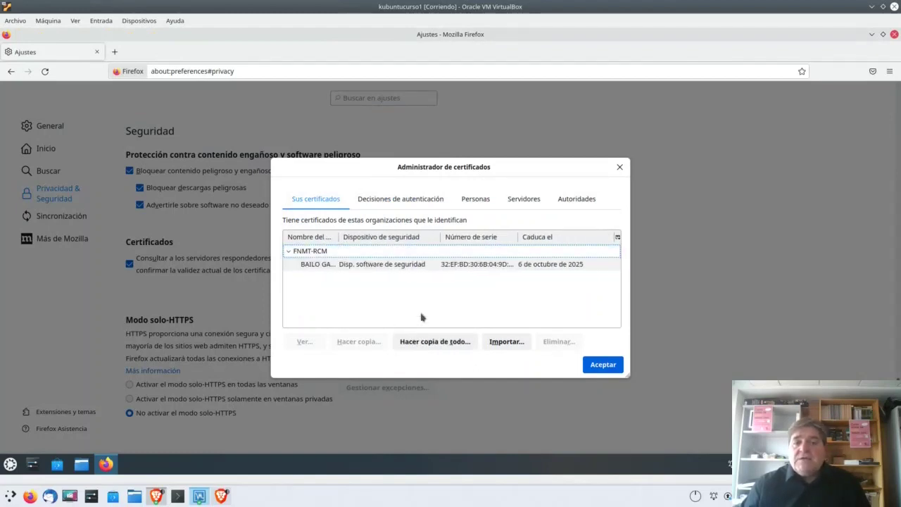
left_click(308, 266)
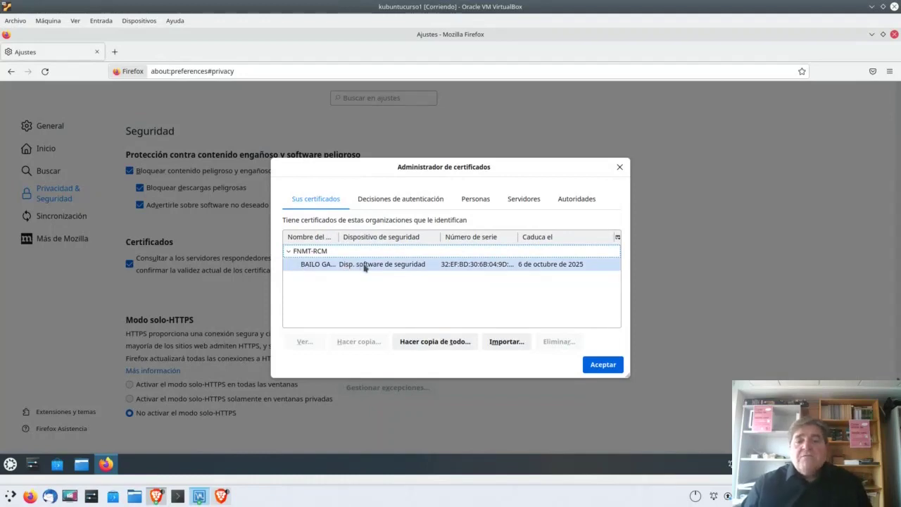
left_click(331, 269)
left_click(307, 257)
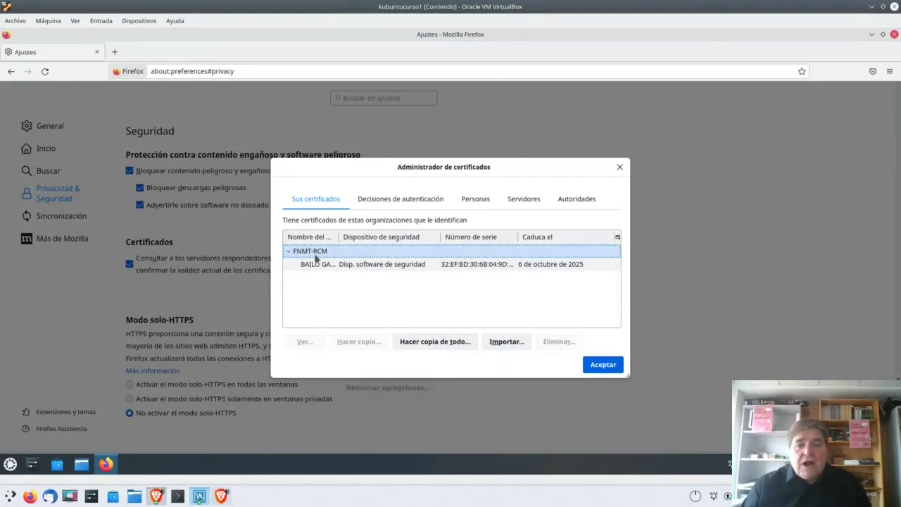
left_click(337, 265)
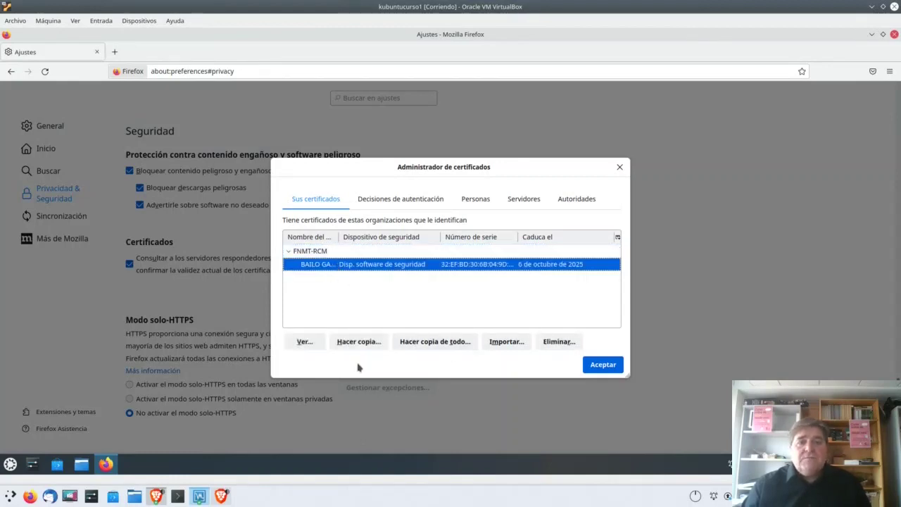
left_click(310, 342)
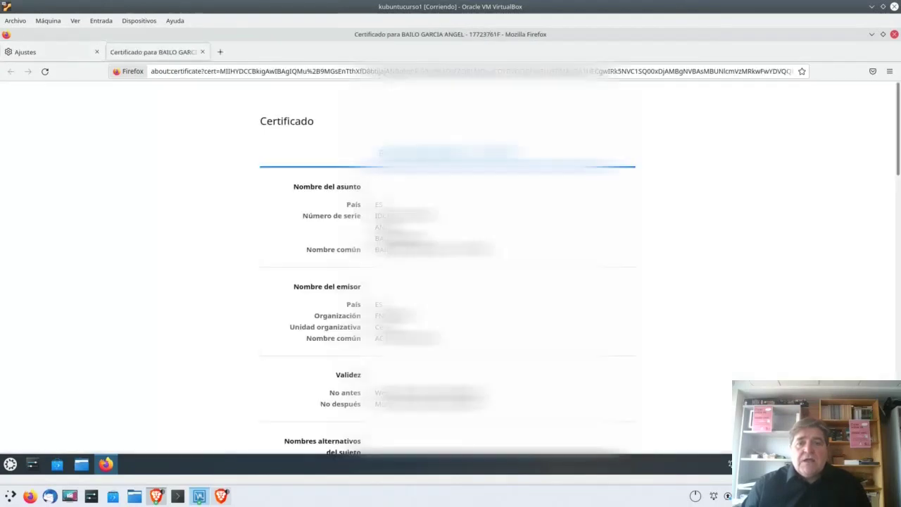
scroll(451, 267, "down", 3)
scroll(450, 267, "down", 5)
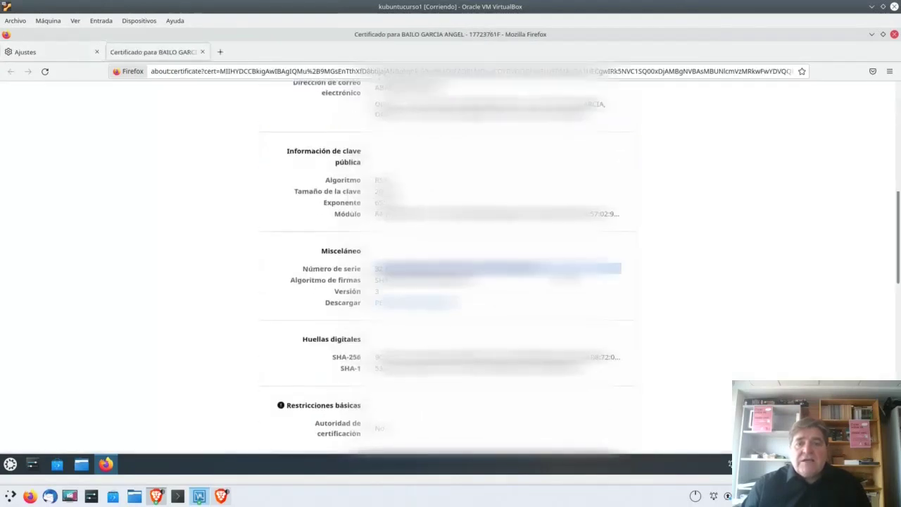
scroll(450, 268, "up", 2)
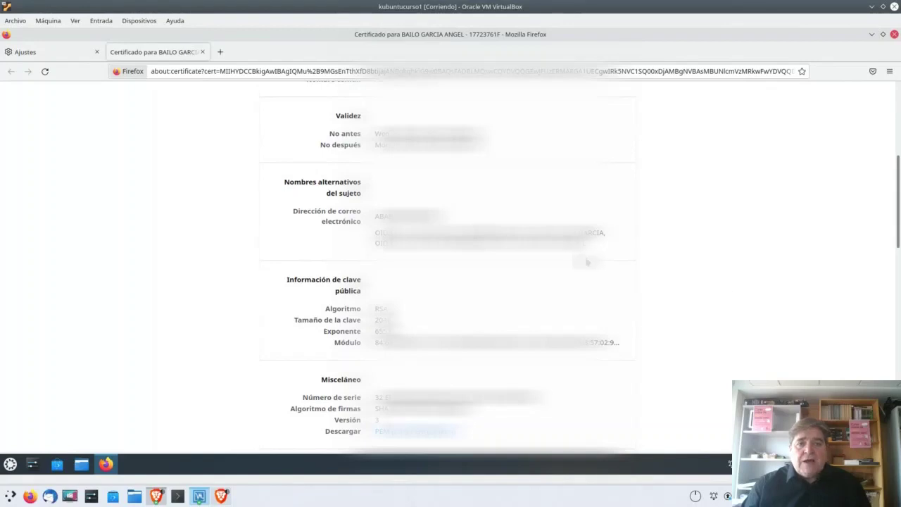
scroll(727, 298, "up", 5)
scroll(728, 299, "up", 2)
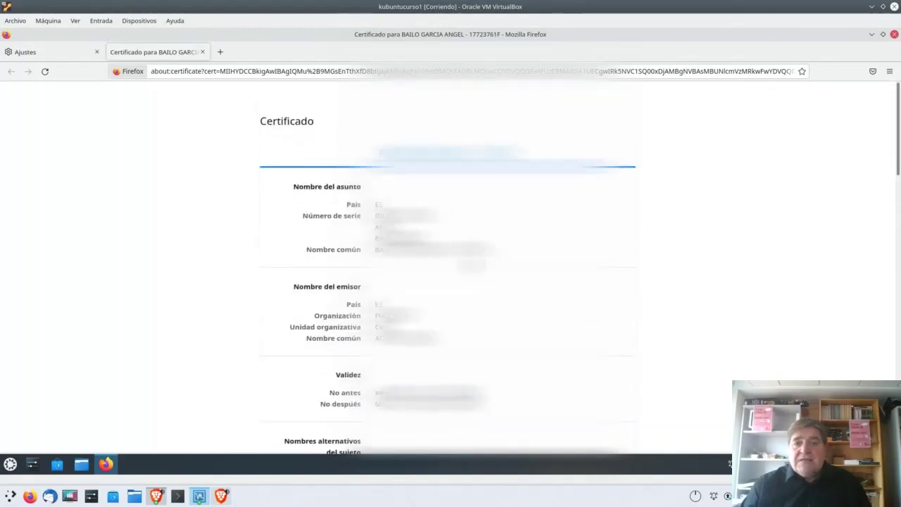
left_click(203, 51)
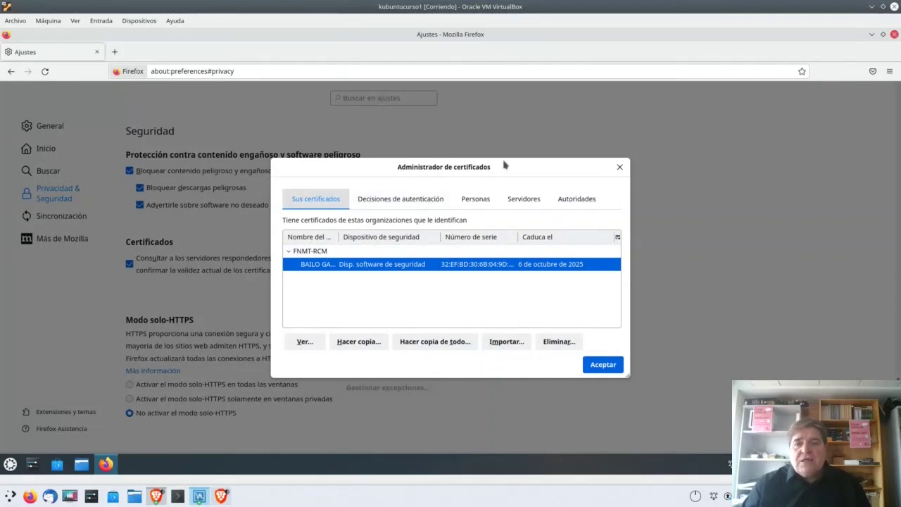
Select AC RAIZ FNMT-RCM in the Autoridades certificate list
left_click(574, 202)
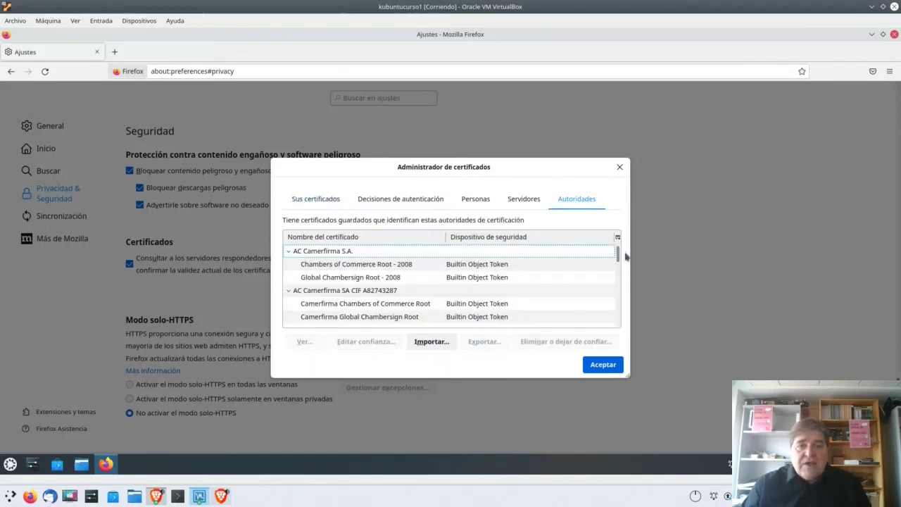
mouse_move(619, 259)
left_mouse_down()
mouse_move(618, 283)
mouse_move(615, 272)
left_mouse_up()
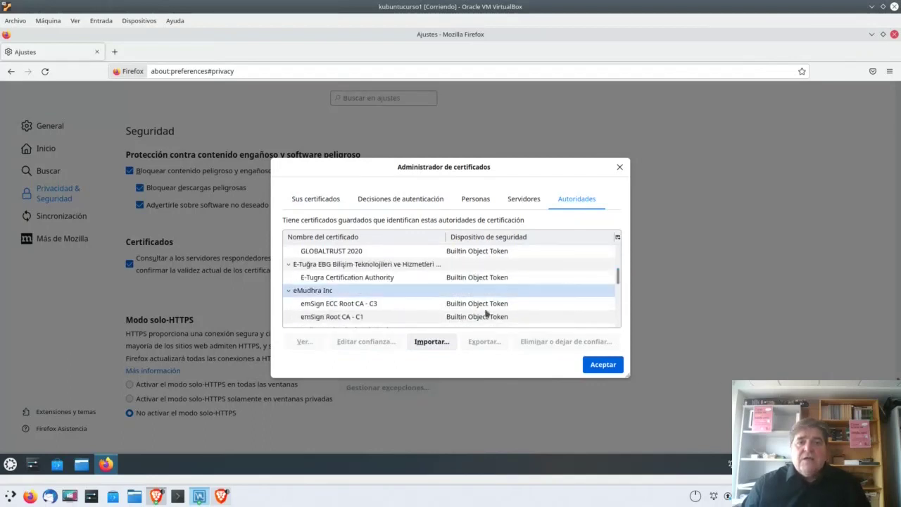
scroll(484, 304, "down", 5)
scroll(484, 304, "up", 3)
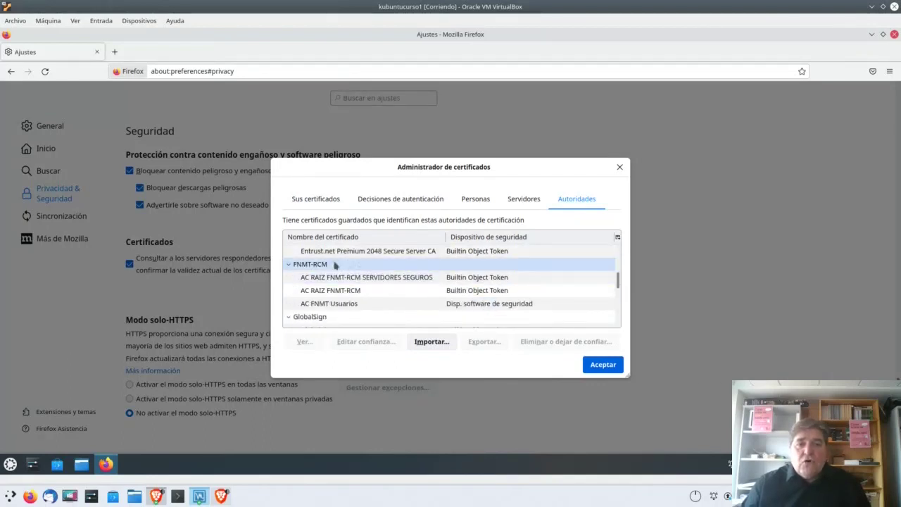
left_click(316, 294)
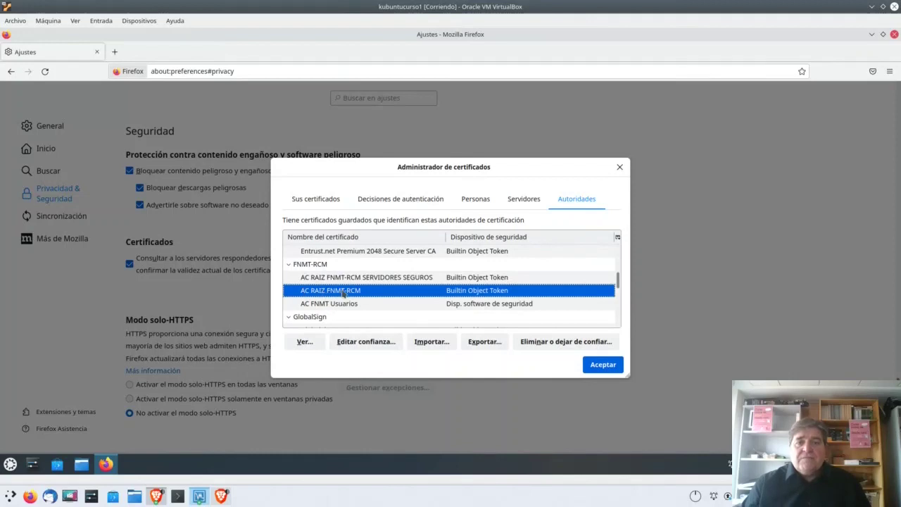
Edit its trust to also identify mail users, confirm, and close the certificate manager
left_click(367, 342)
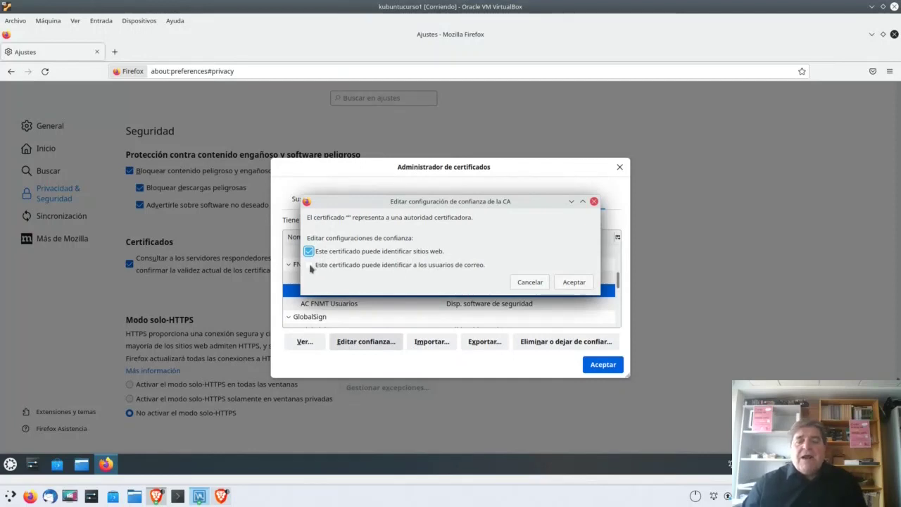
left_click(309, 266)
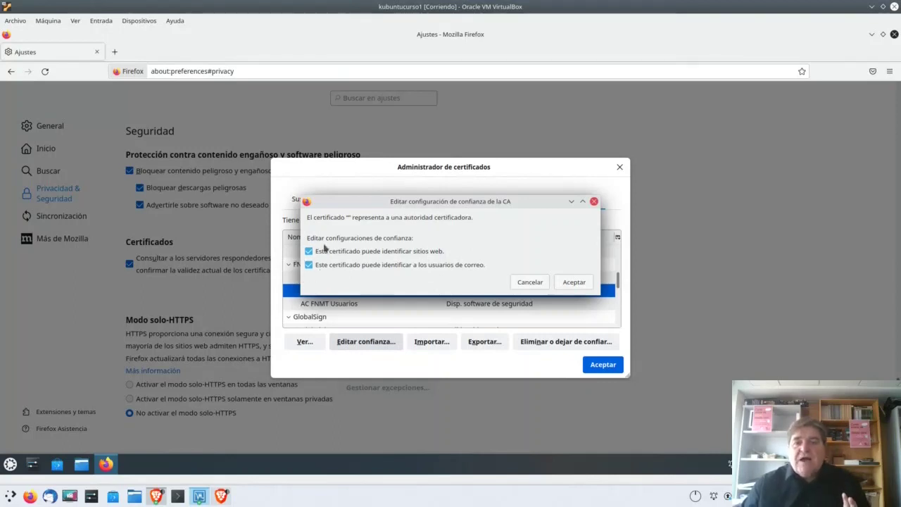
left_click(573, 282)
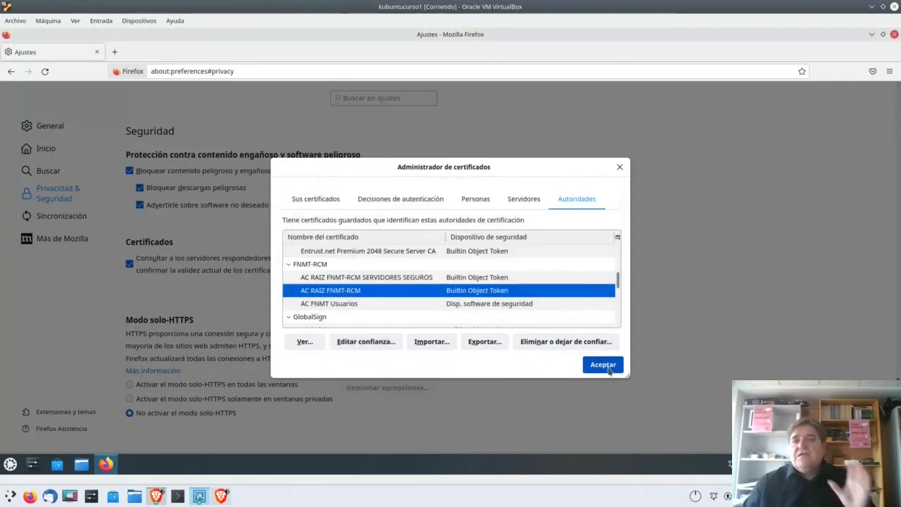
left_click(603, 364)
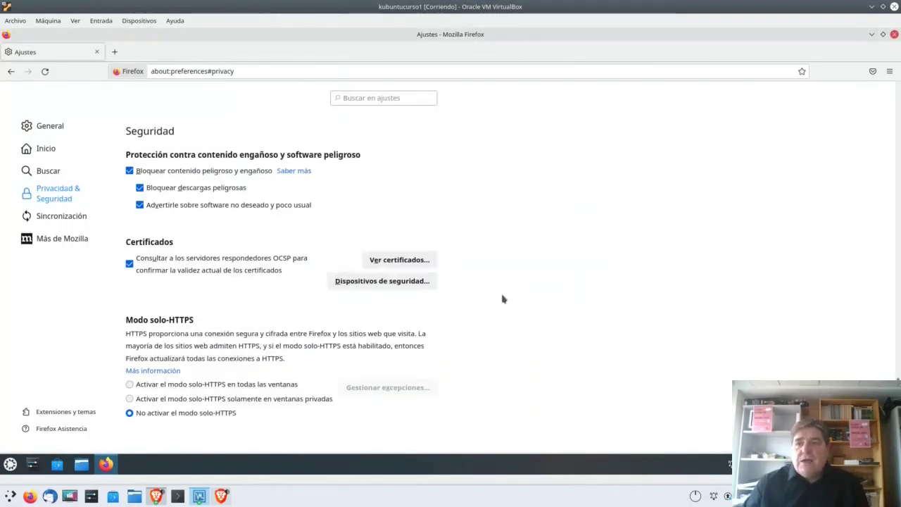
Close Firefox and launch LibreOffice Writer from the launcher by searching 'writ'
left_click(893, 34)
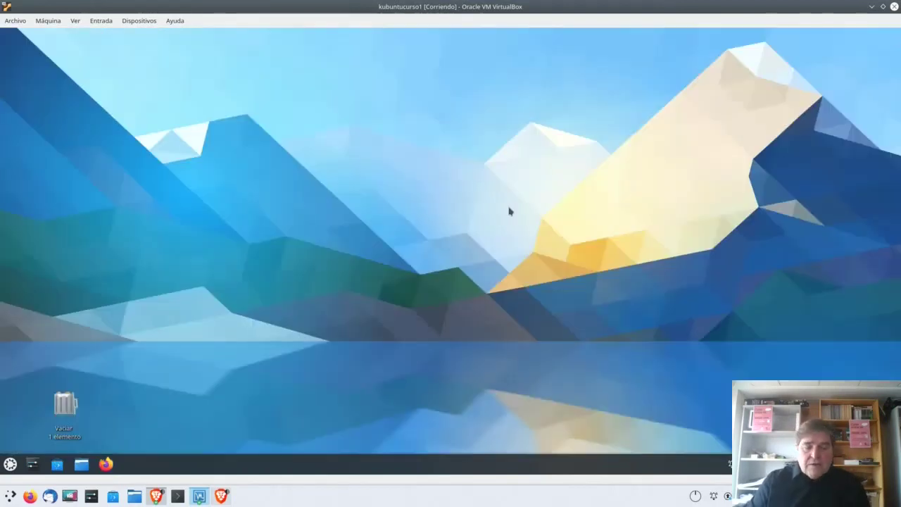
key("super")
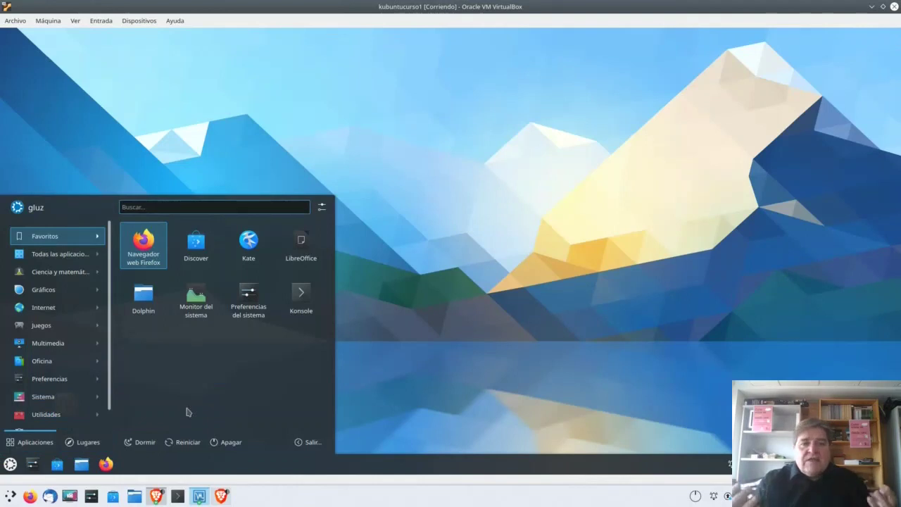
type("writ")
key("Return")
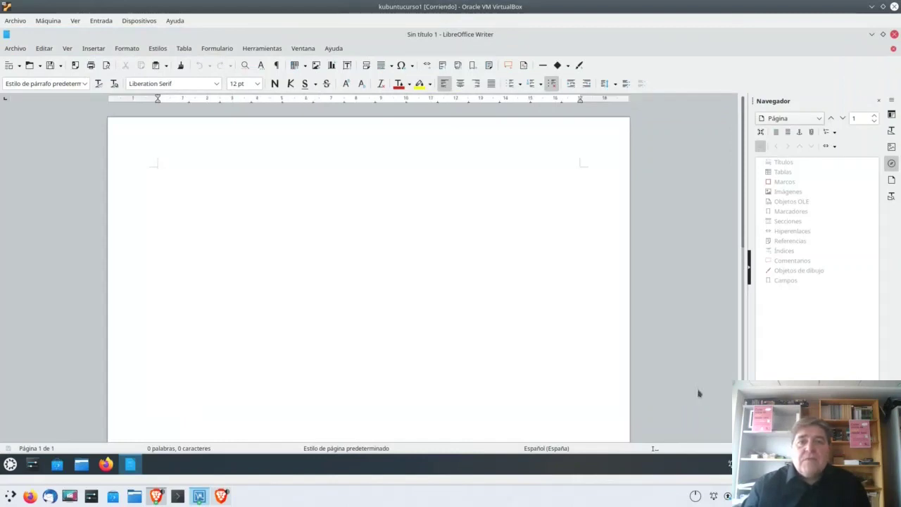
Hide the Navigator and choose the firefox:default-release certificate path in Security options
left_click(890, 164)
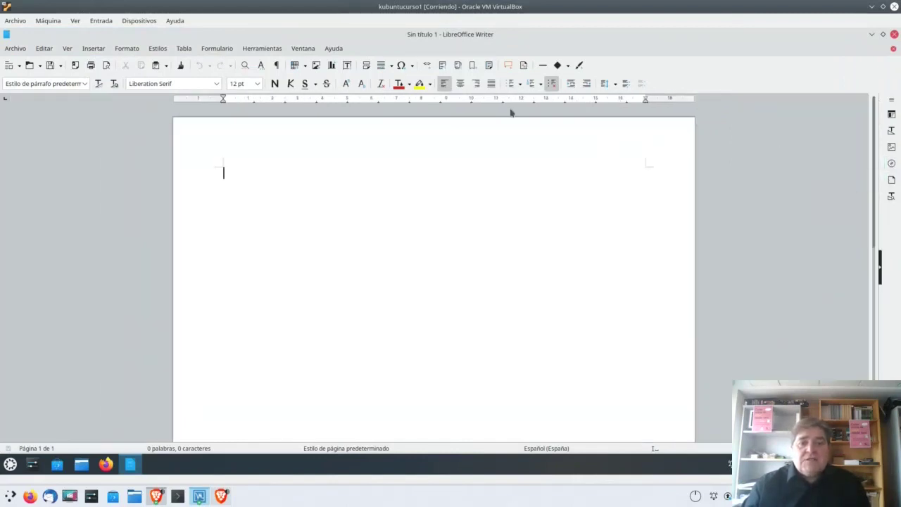
left_click(264, 49)
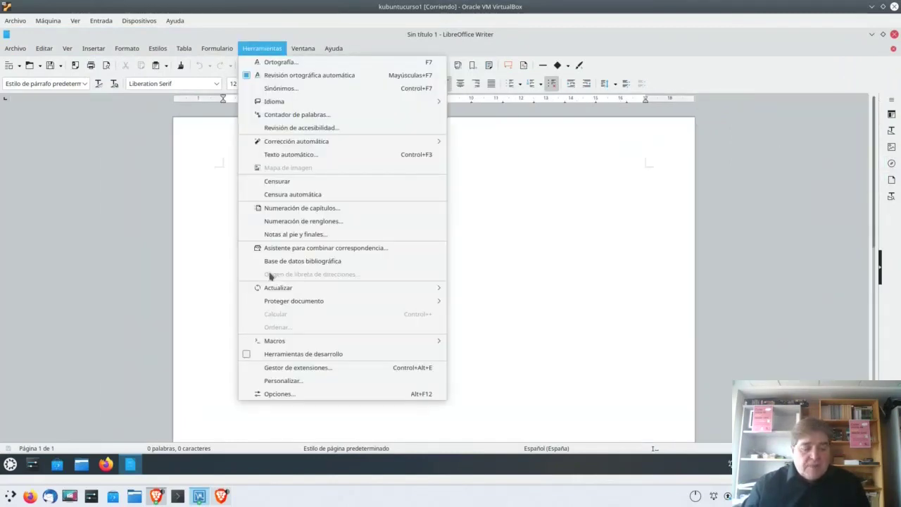
left_click(284, 394)
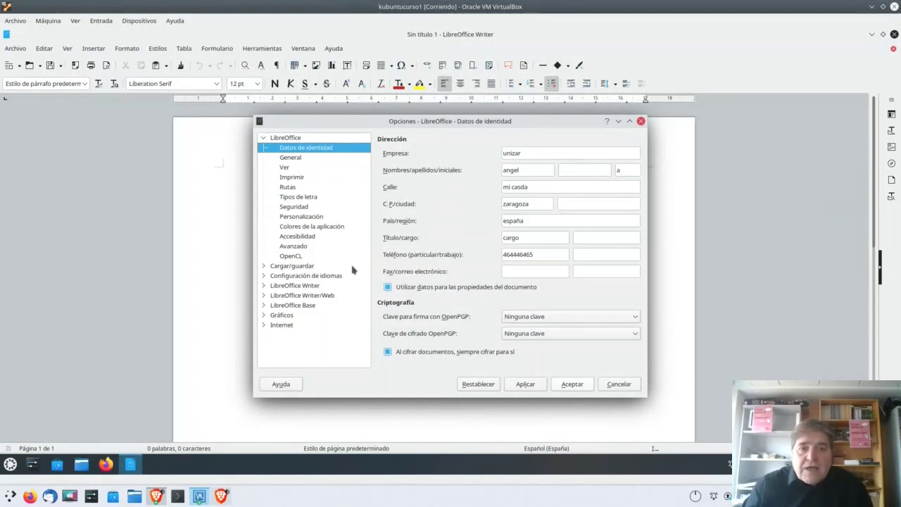
left_click(299, 206)
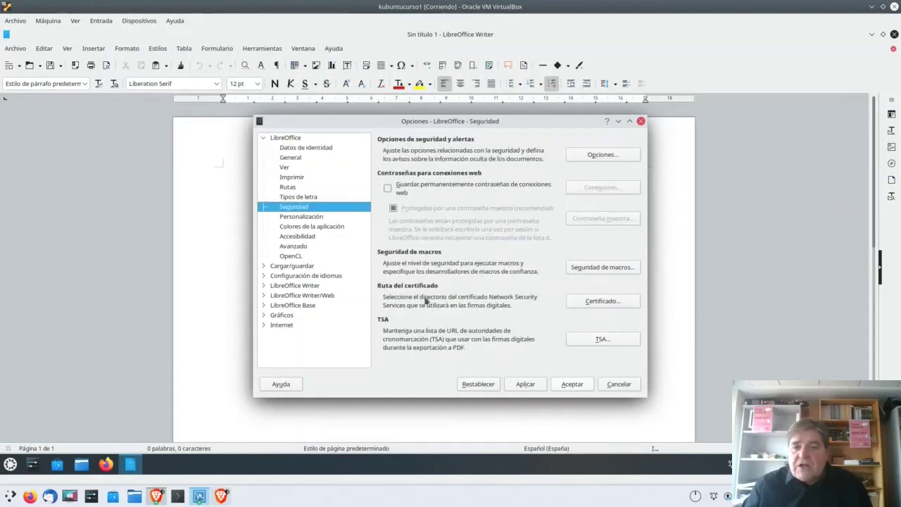
left_click(609, 301)
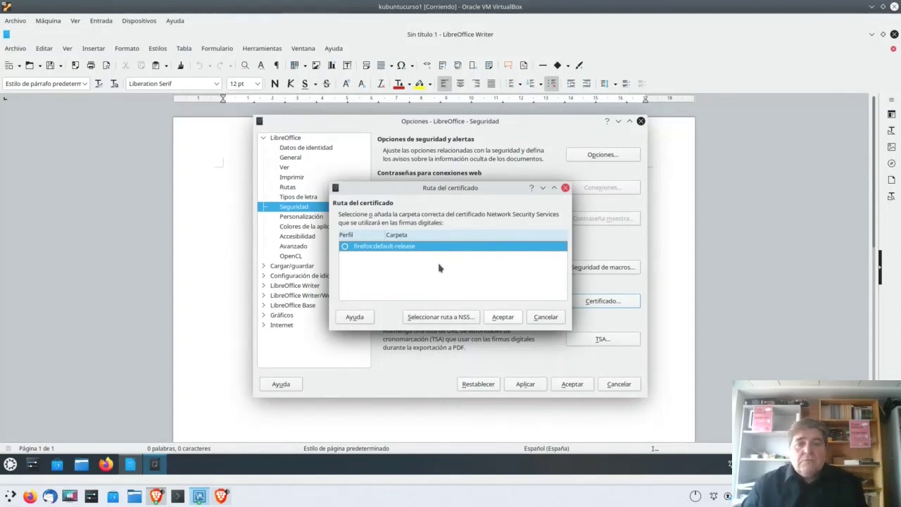
left_click(503, 317)
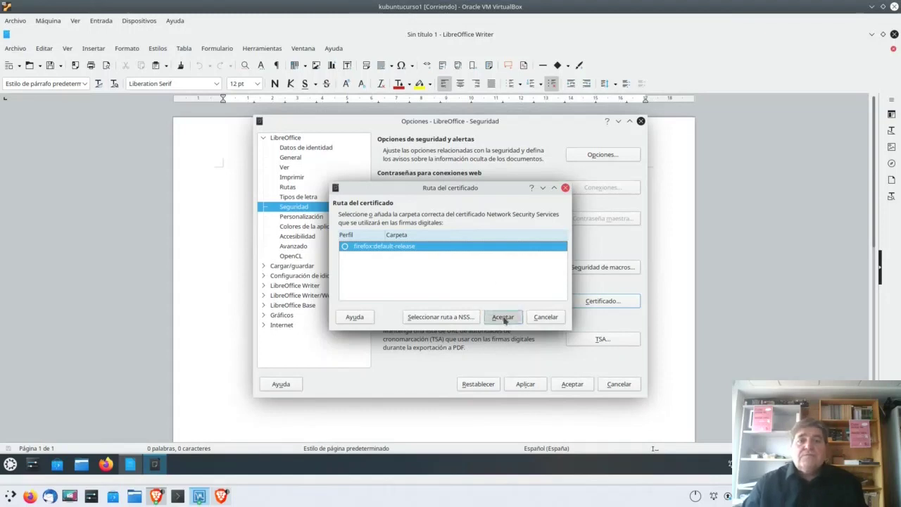
Apply the options and write 'Archivo para ser firmado' in the document
left_click(571, 385)
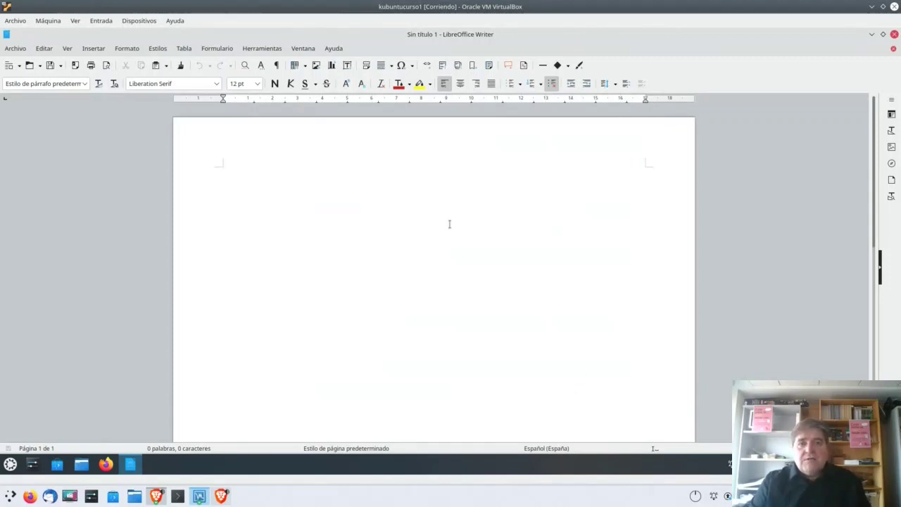
type("Arc")
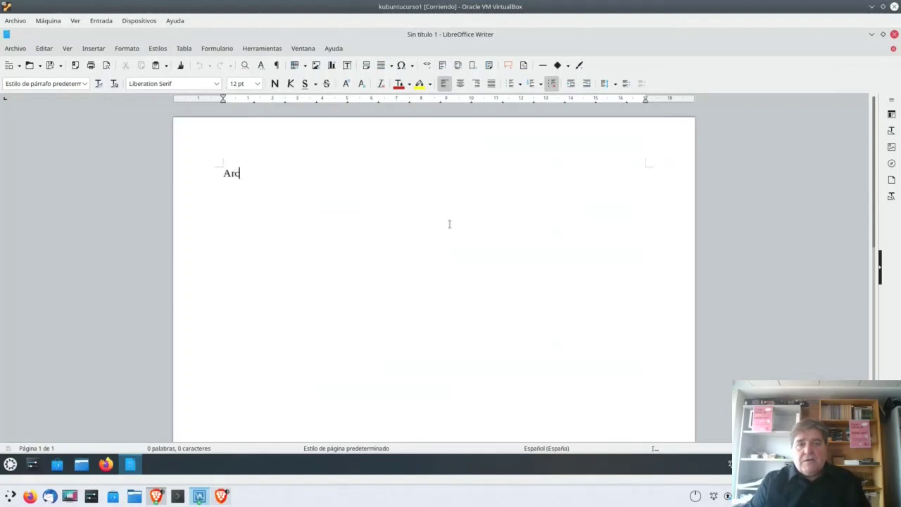
type("hivo para ")
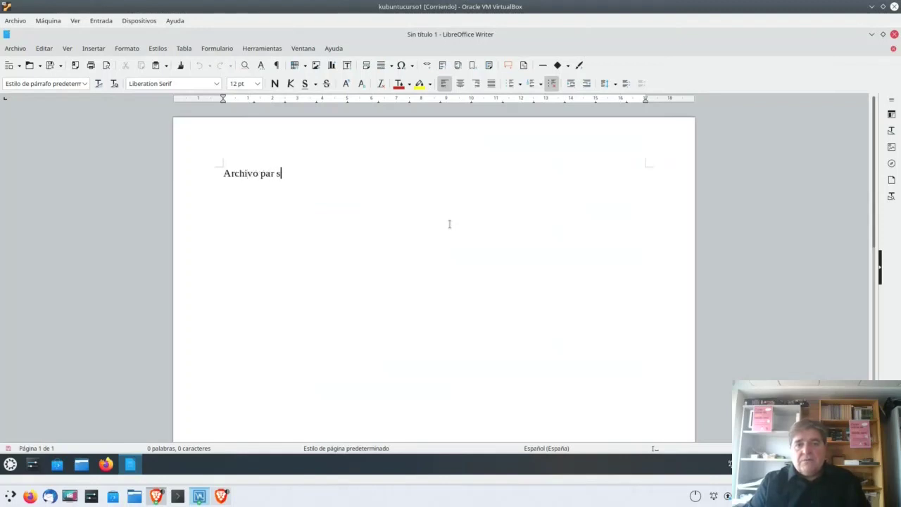
type("ser fir")
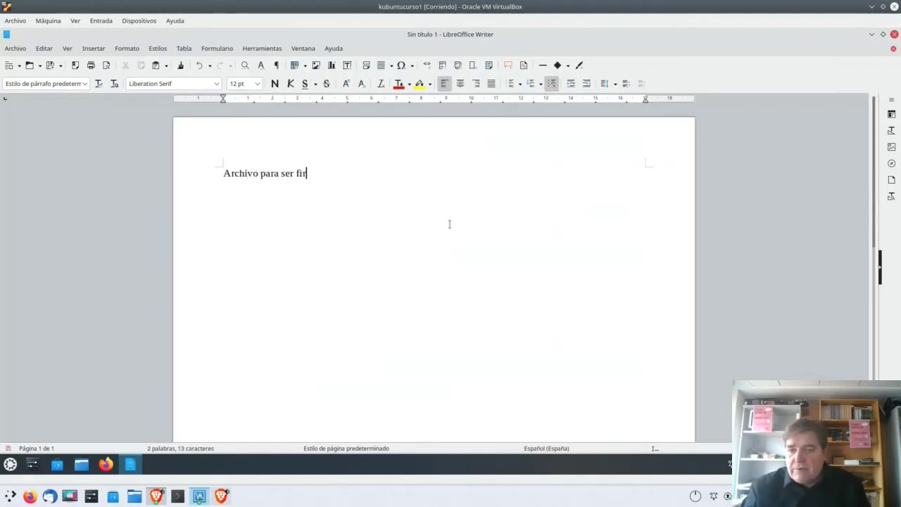
type("mado")
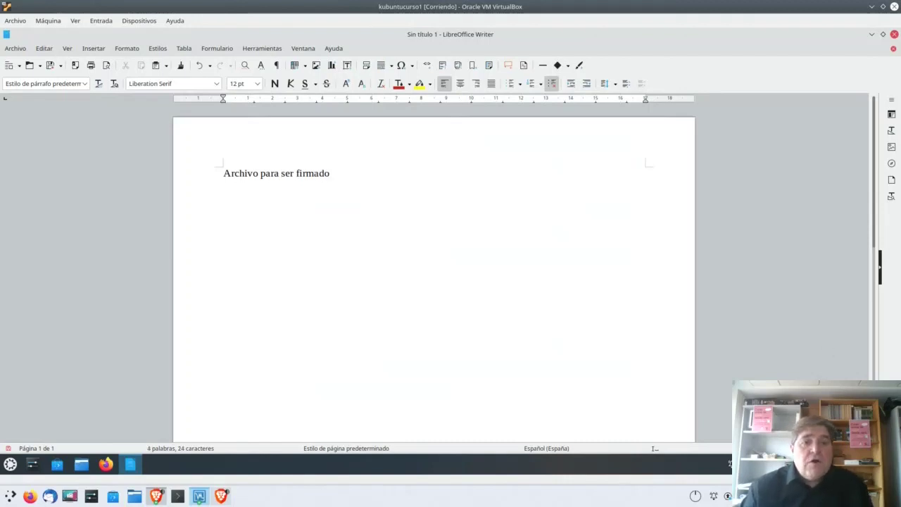
scroll(301, 191, "up", 1)
scroll(302, 190, "up", 1)
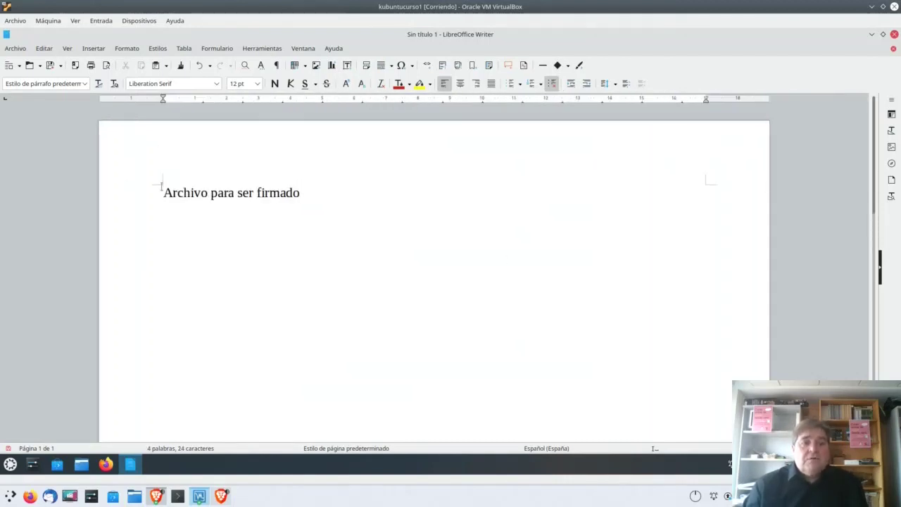
Start digital signing and save the document as cartafirmada.odt when prompted
left_click(14, 48)
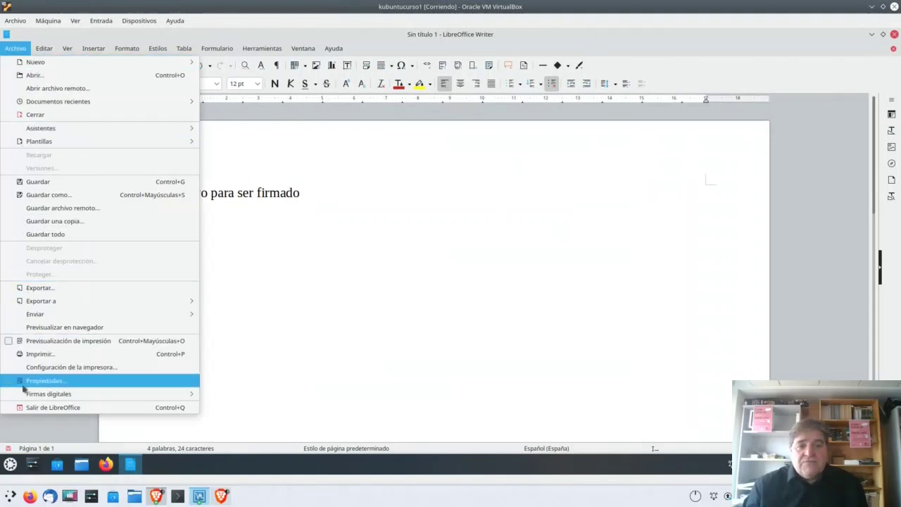
mouse_move(58, 399)
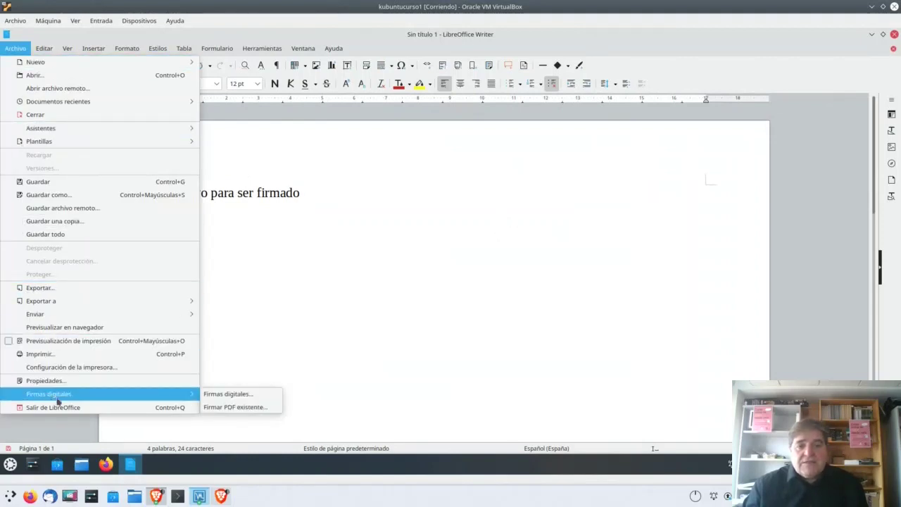
left_click(227, 396)
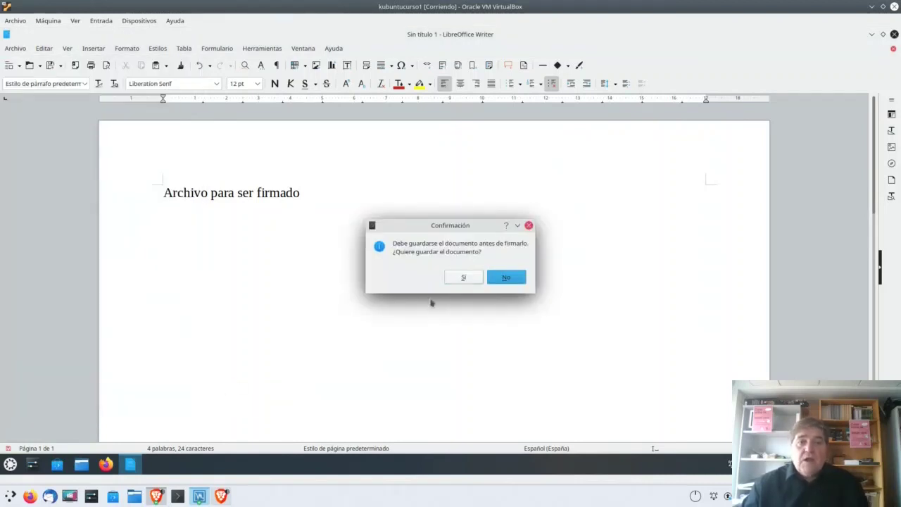
left_click(464, 277)
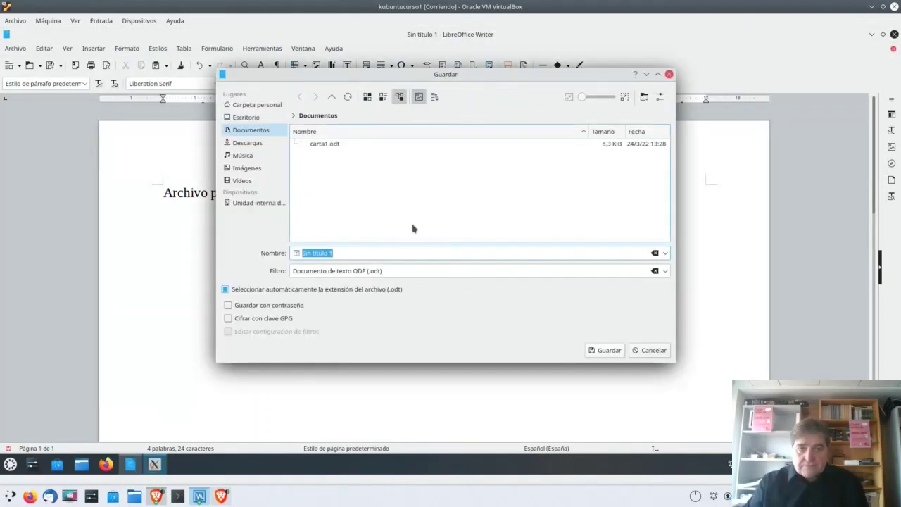
type("cartafirmada")
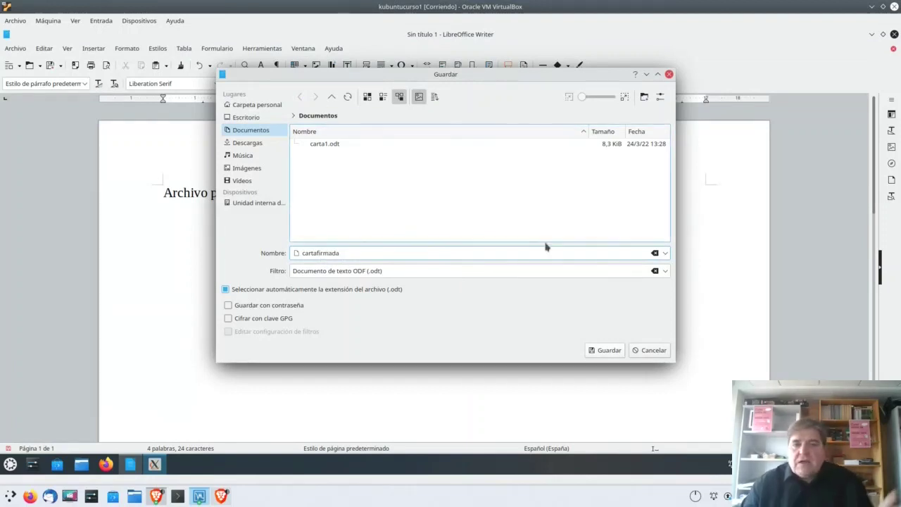
left_click(609, 351)
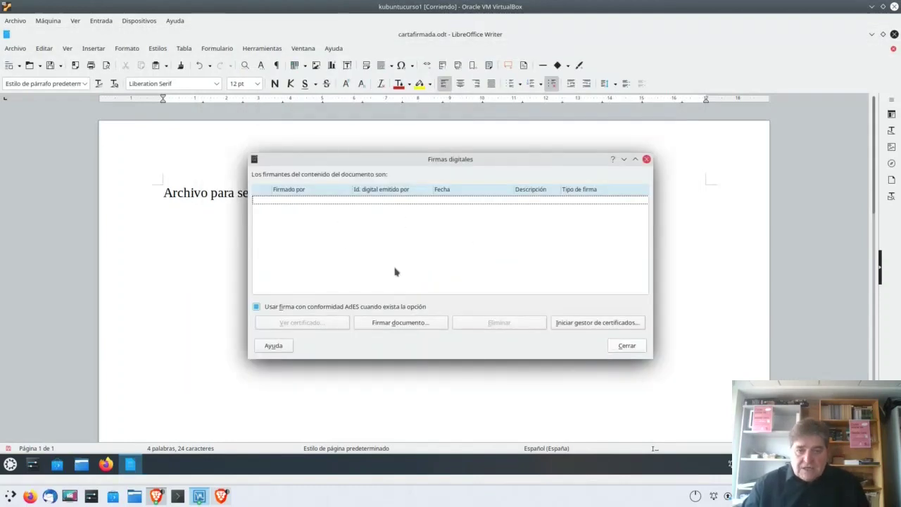
Sign cartafirmada.odt with the personal signing certificate
left_click(402, 328)
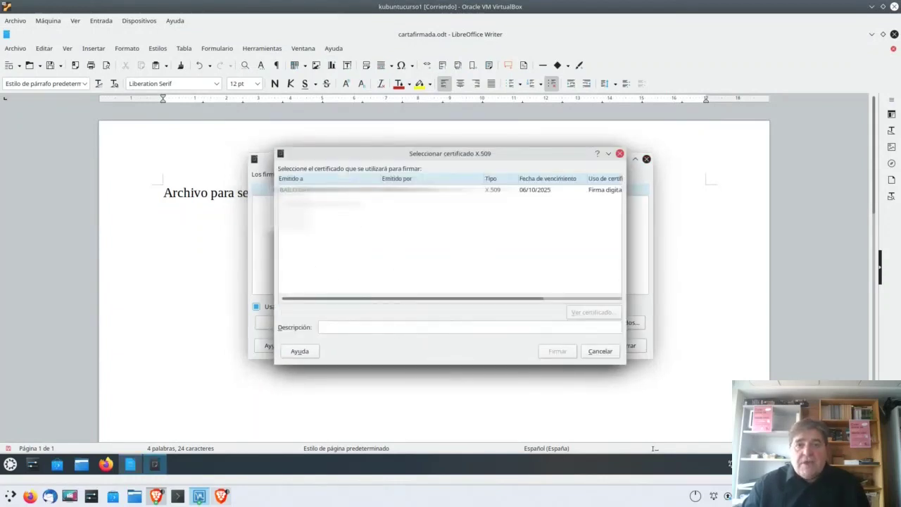
left_click(344, 189)
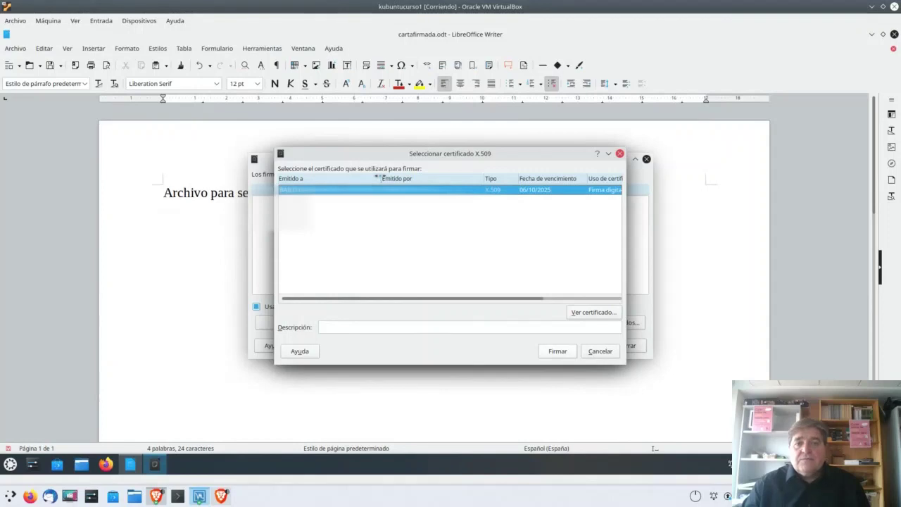
left_click_drag(326, 178, 325, 178)
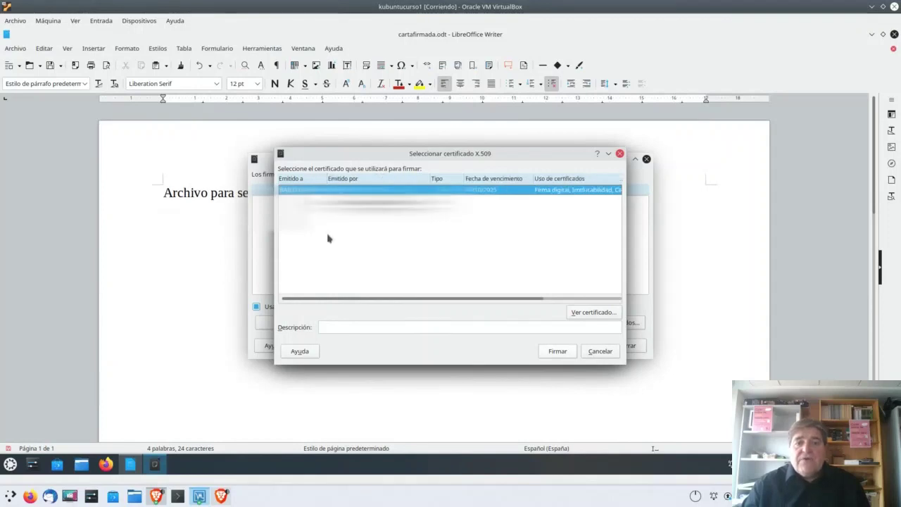
left_click(557, 352)
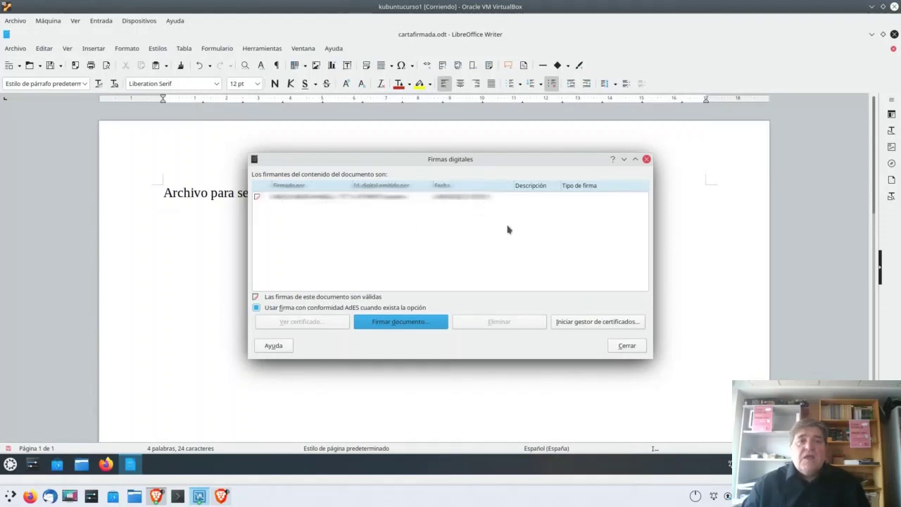
left_click(628, 346)
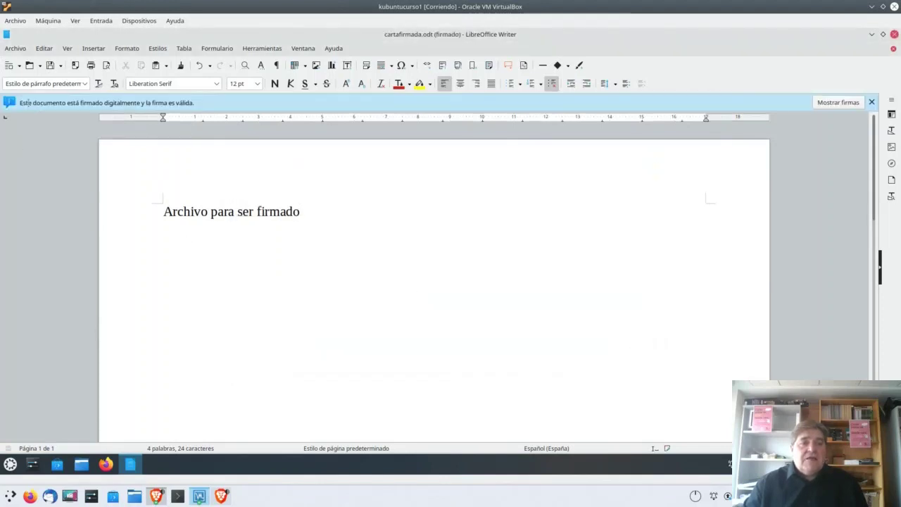
left_click_drag(195, 103, 20, 103)
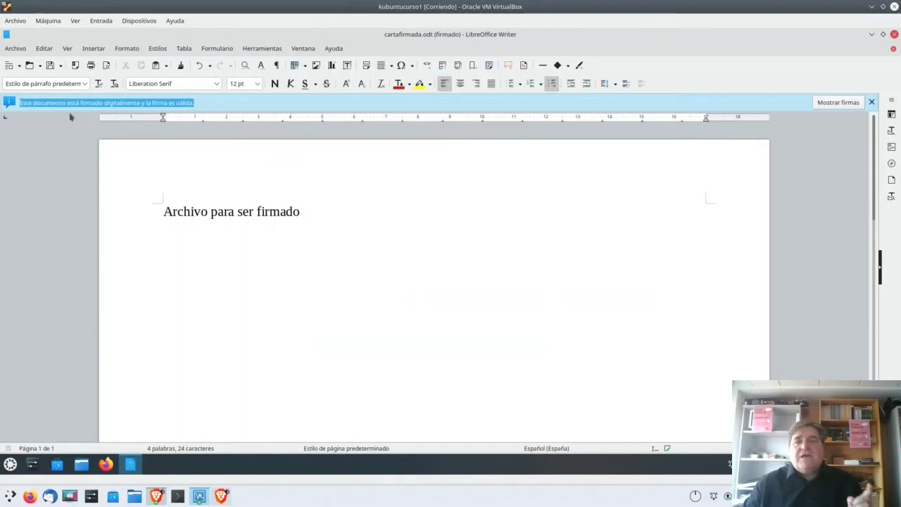
left_click(279, 106)
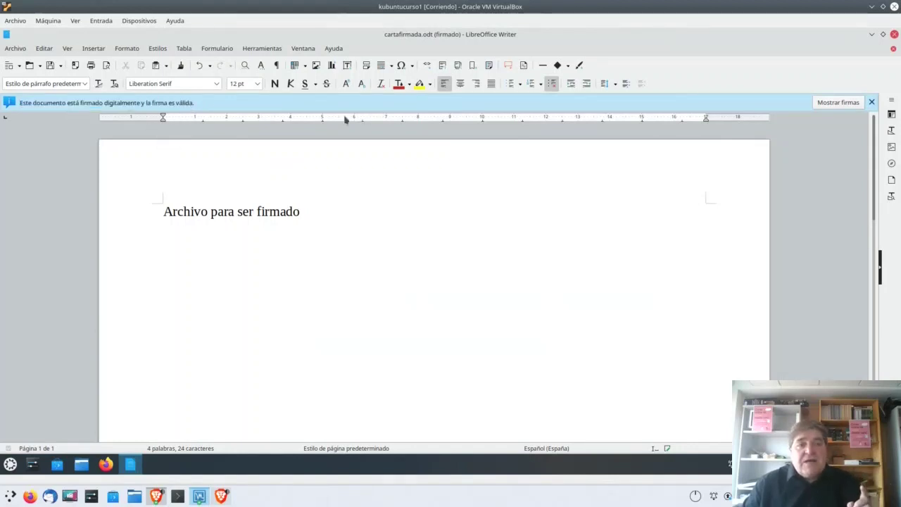
left_click_drag(194, 103, 156, 103)
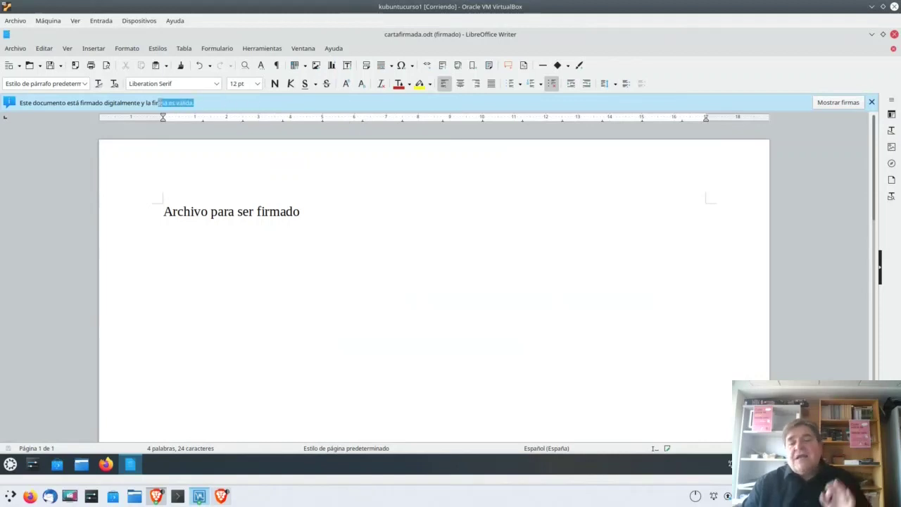
left_click(217, 102)
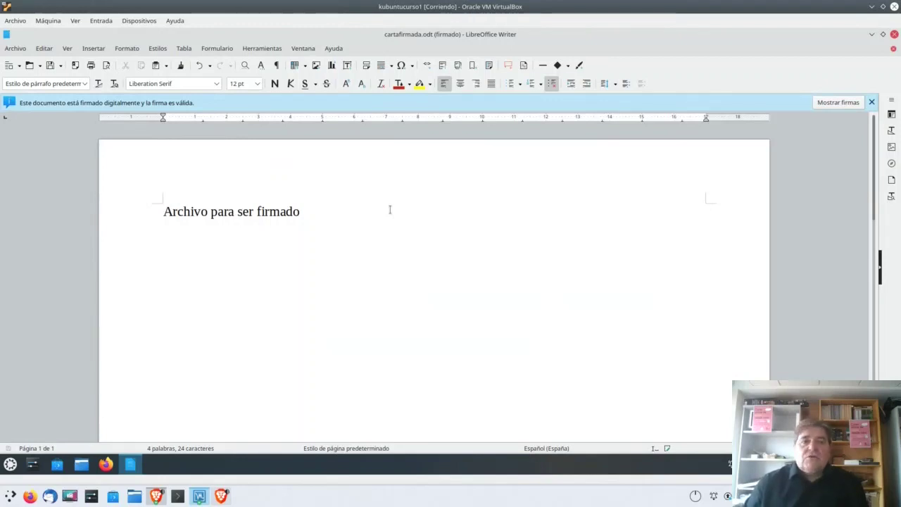
Close the signed document and relaunch Writer by searching 'writer' in the launcher
left_click(893, 34)
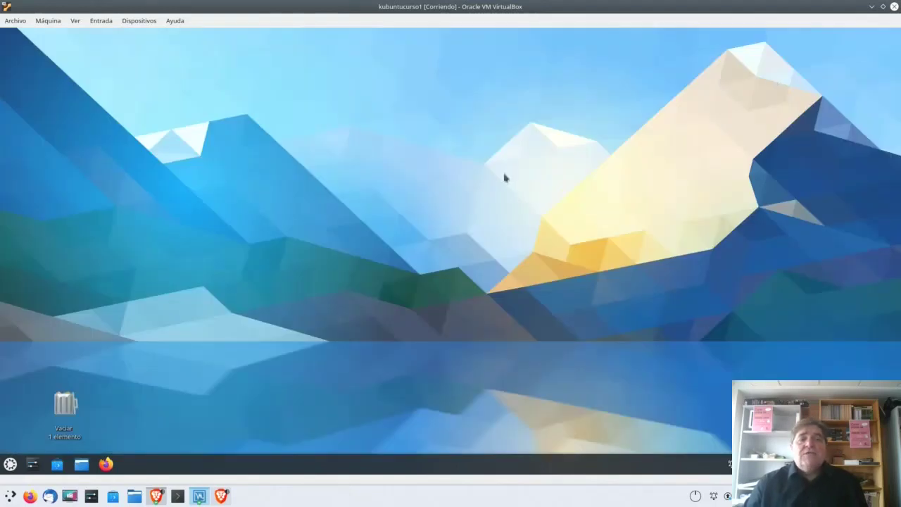
left_click(12, 466)
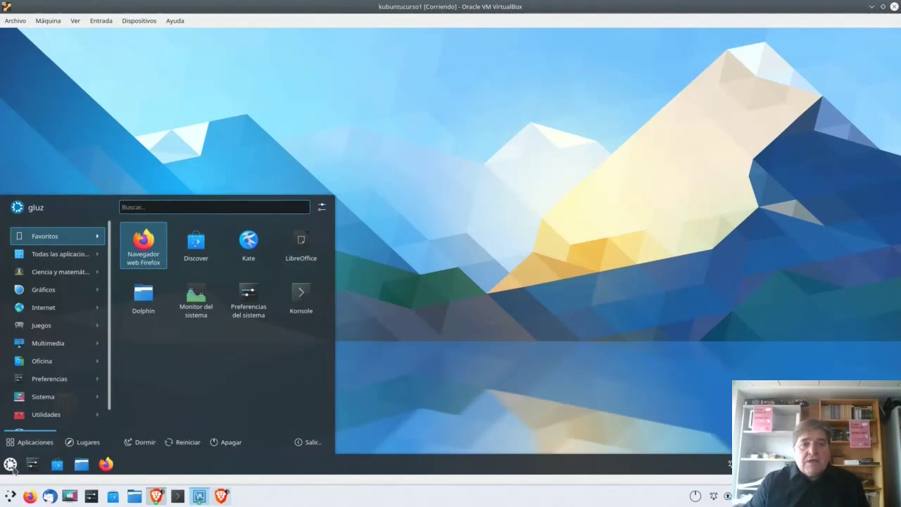
type("w")
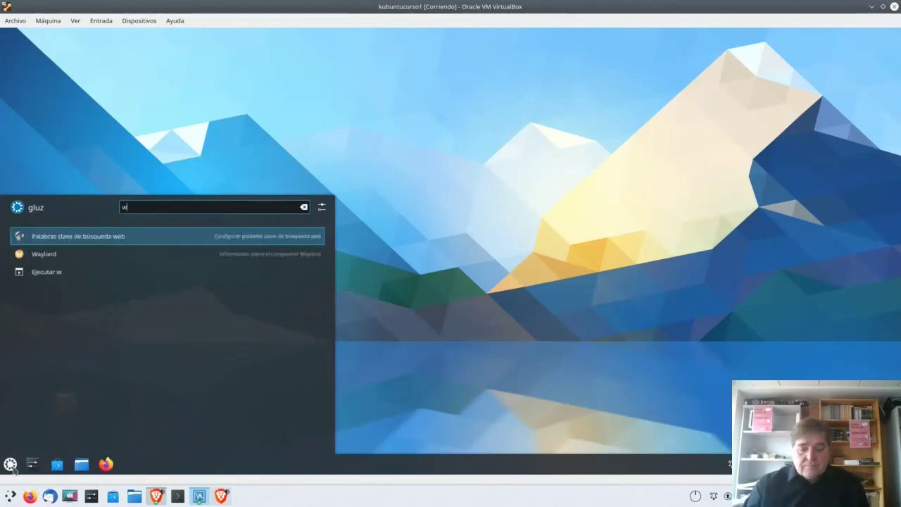
type("riter")
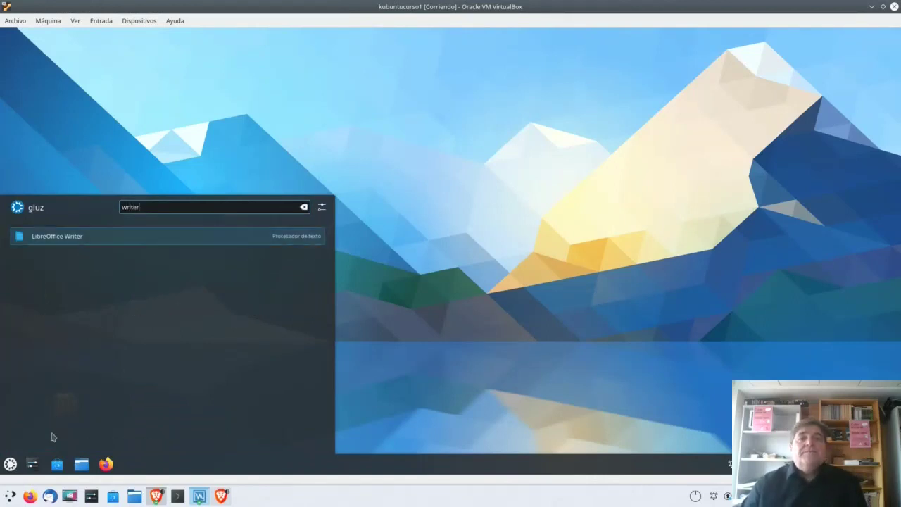
key("Return")
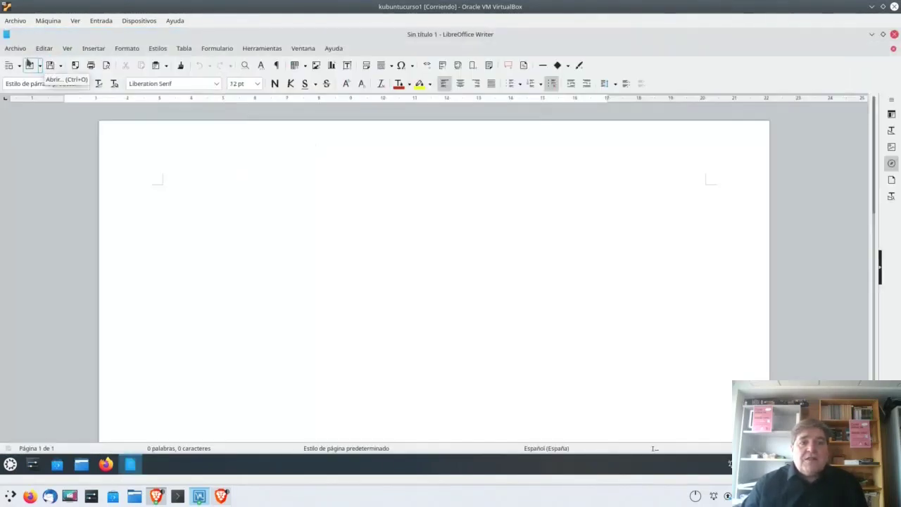
Reopen carta1.odt from the recent documents list
left_click(9, 51)
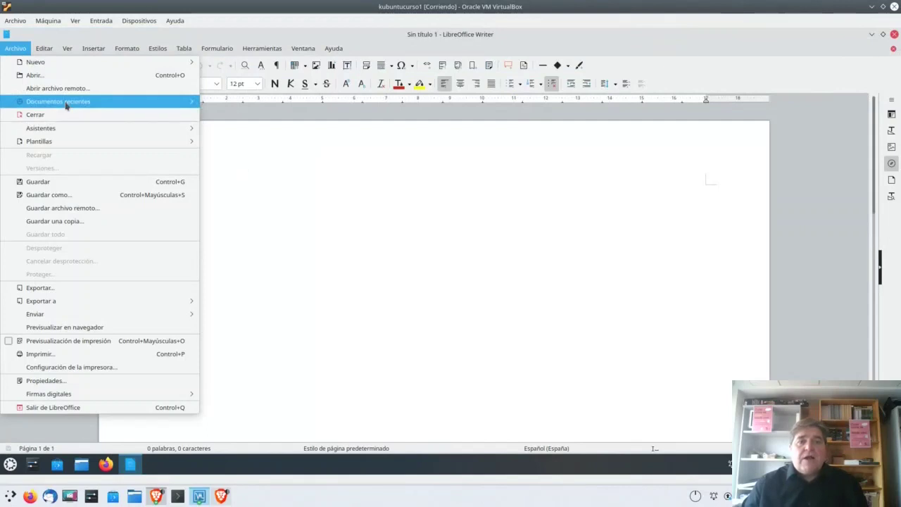
mouse_move(66, 104)
left_click(270, 114)
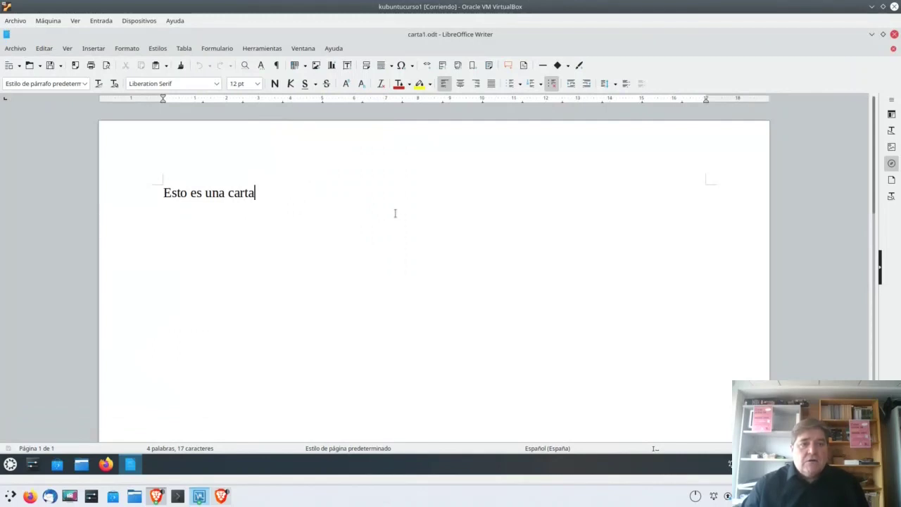
In the PDF export options, select the personal certificate for digital signing
left_click(23, 50)
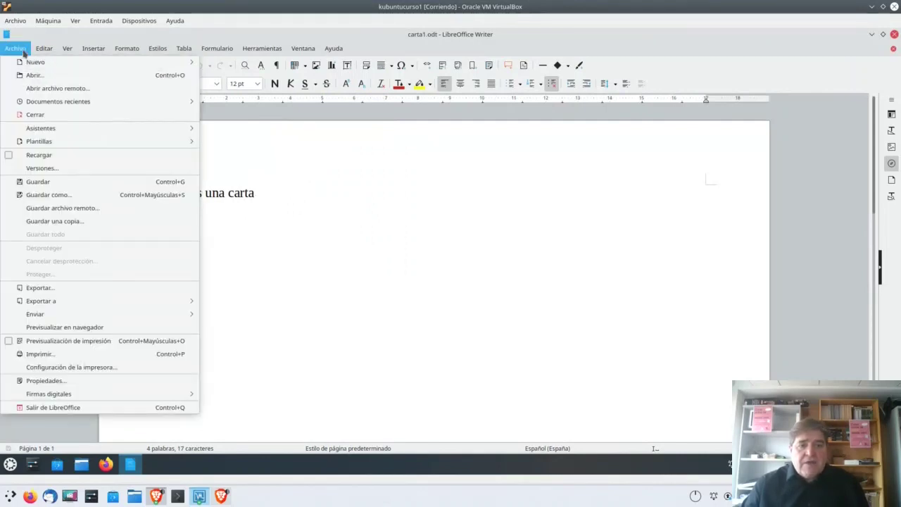
mouse_move(91, 394)
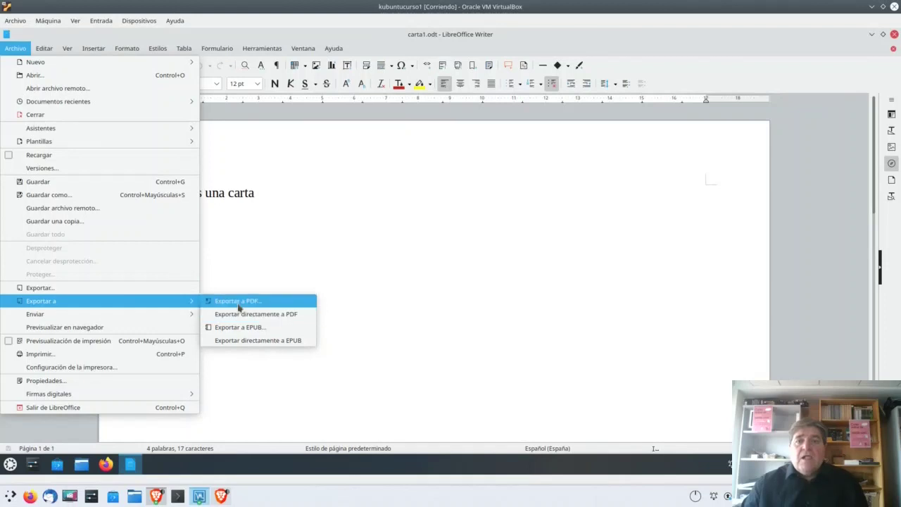
left_click(225, 301)
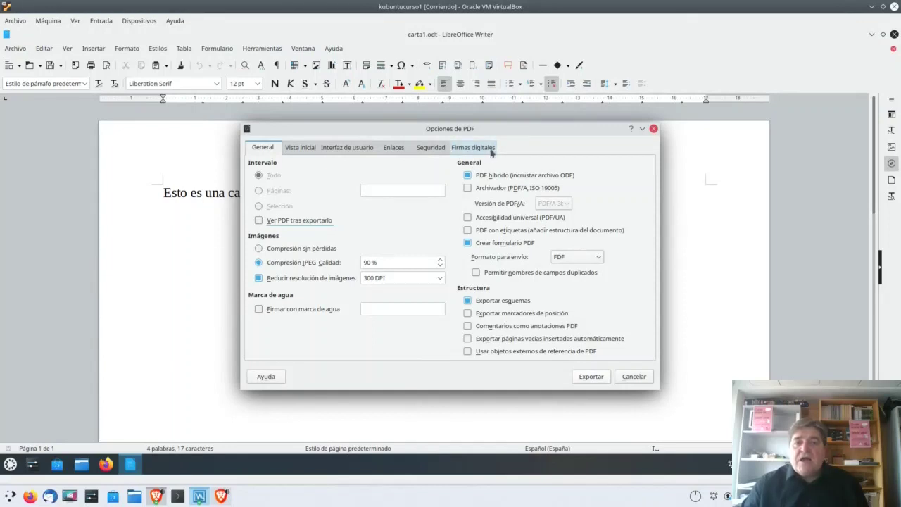
left_click(469, 149)
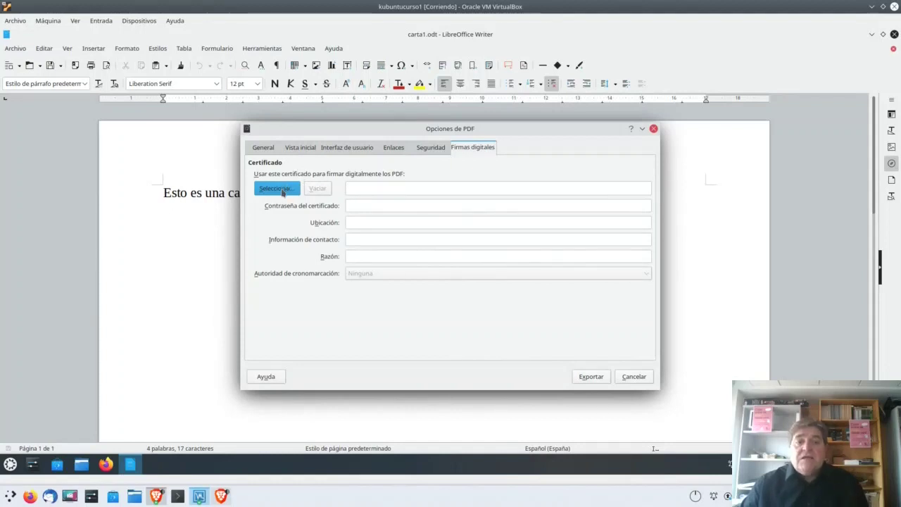
left_click(282, 191)
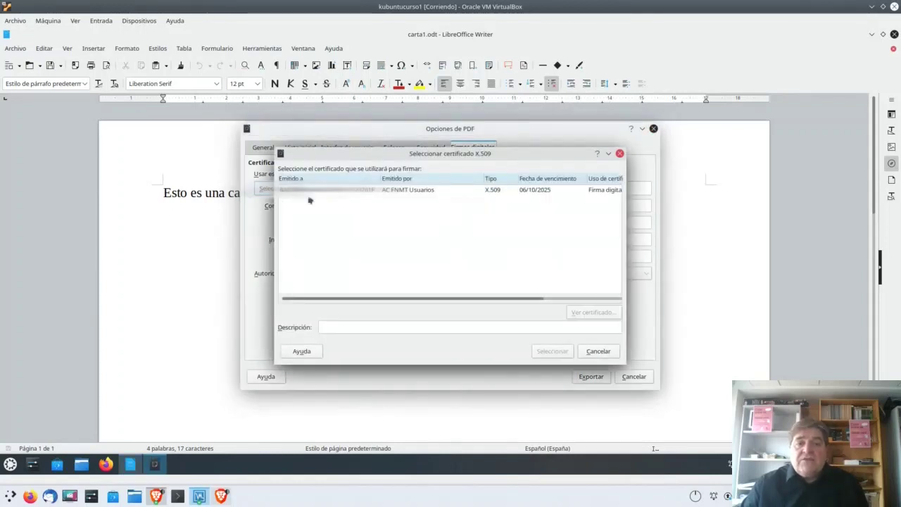
left_click(303, 190)
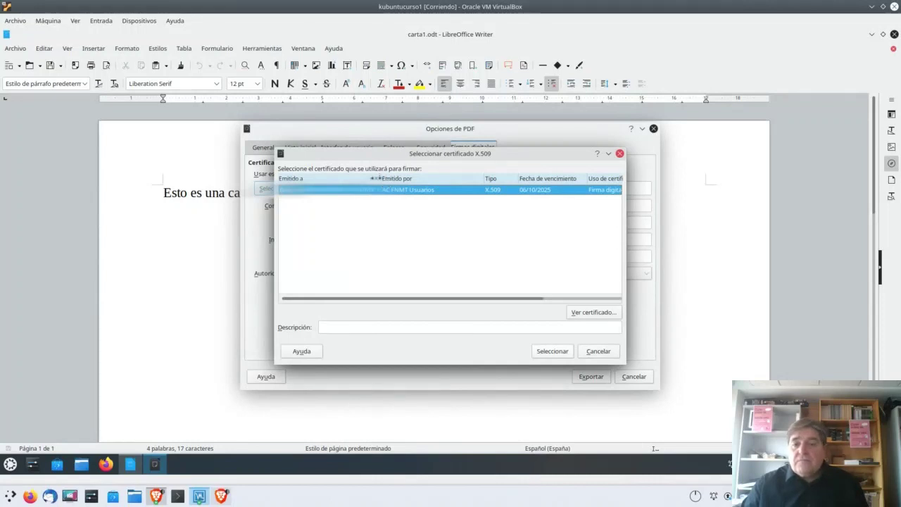
left_click_drag(310, 178, 305, 178)
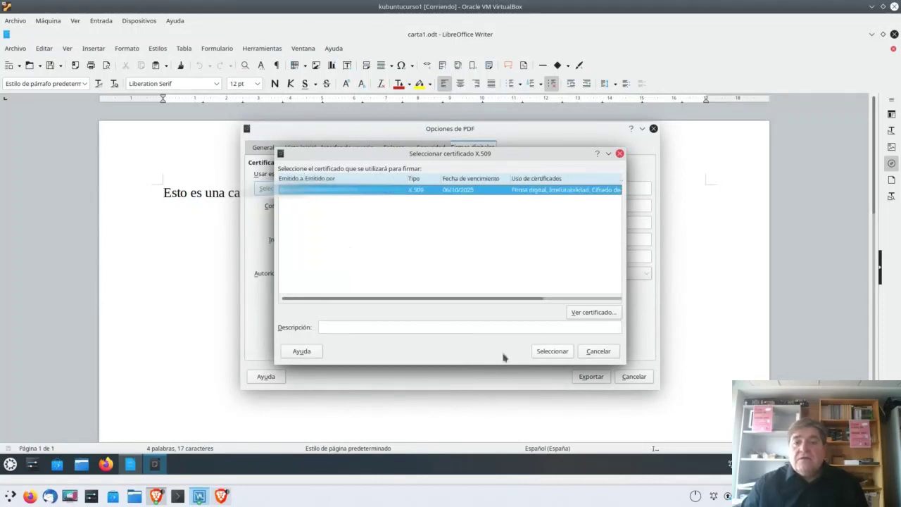
left_click(556, 352)
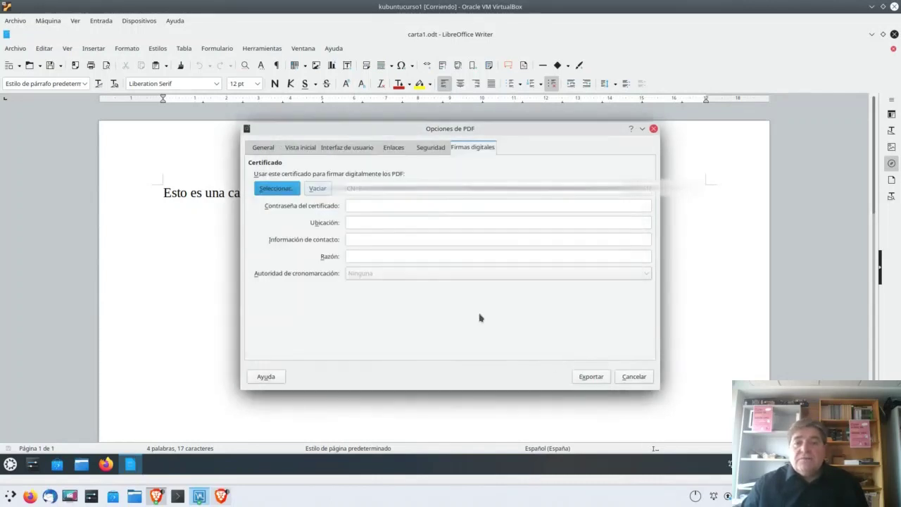
Export the signed PDF as carta1firmada.pdf by appending 'firmada' to the name
left_click(592, 378)
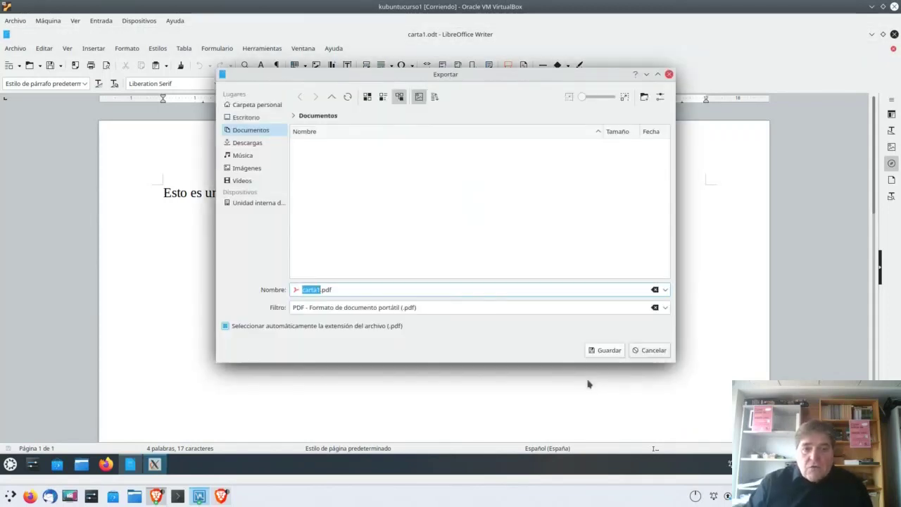
key("Right")
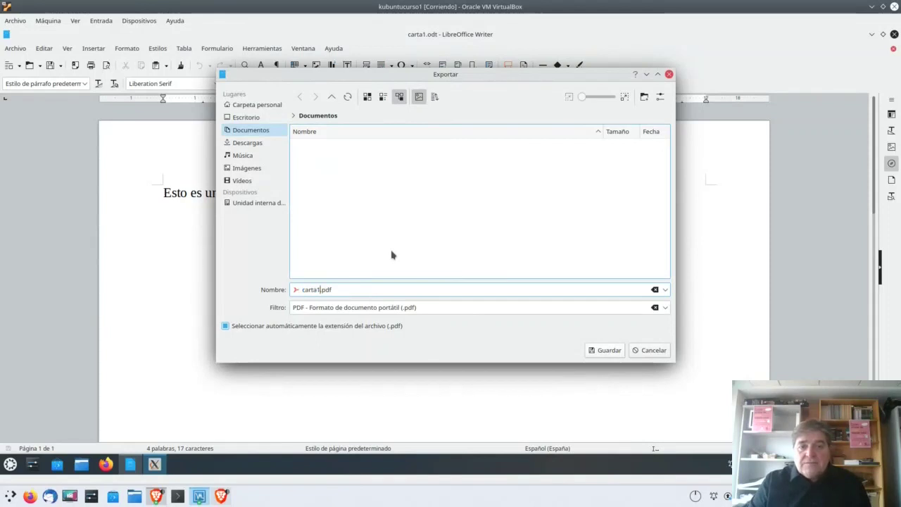
type("firmada")
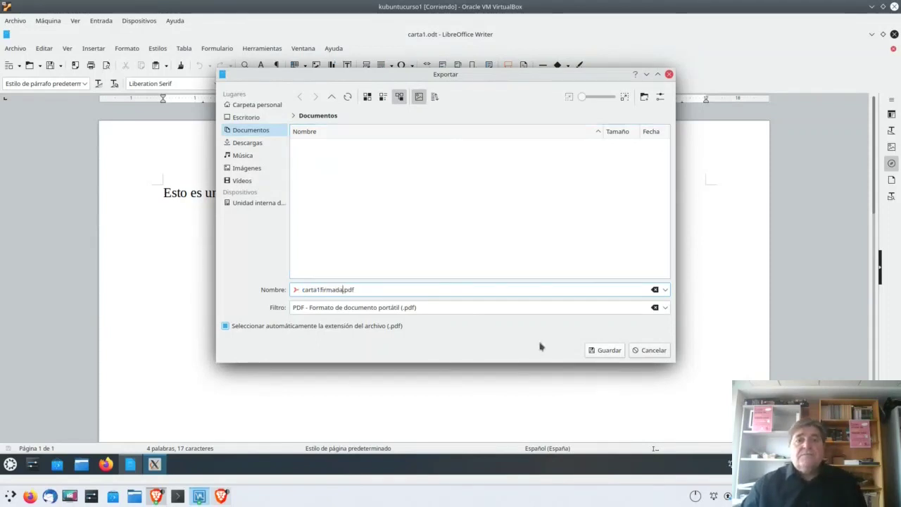
left_click(593, 355)
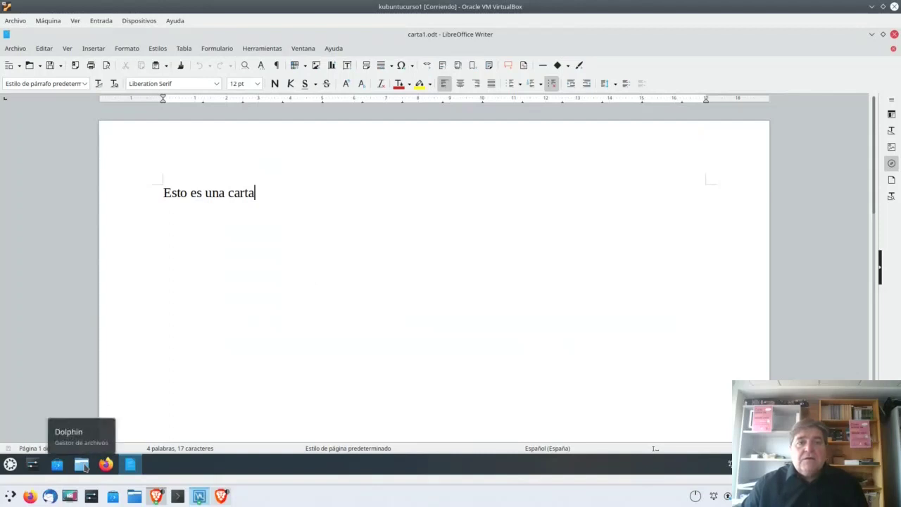
Open carta1firmada.pdf from the Documentos folder in Dolphin
mouse_move(81, 464)
left_mouse_down()
mouse_move(359, 226)
mouse_move(410, 235)
left_mouse_up()
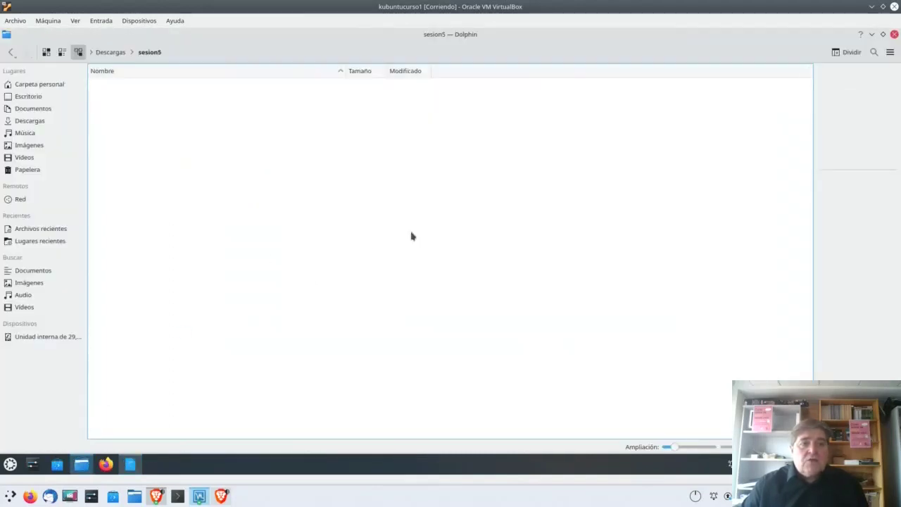
left_click(41, 110)
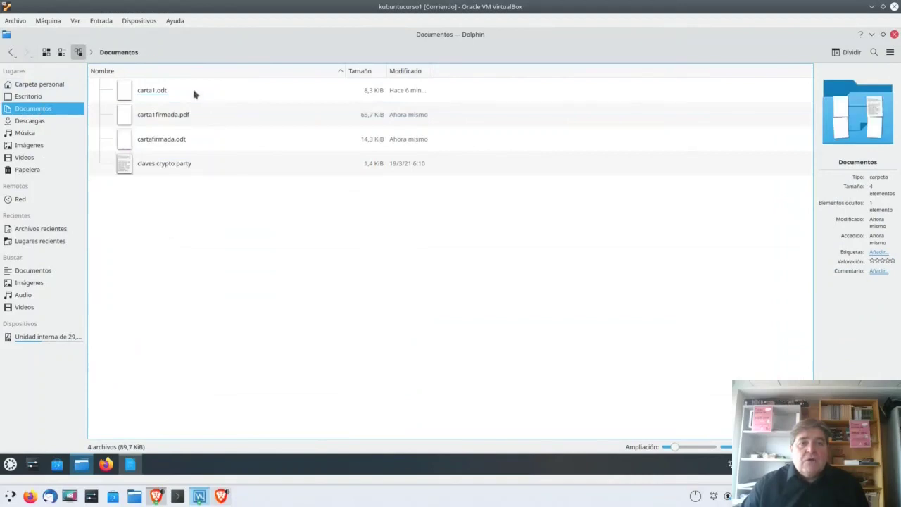
left_click(162, 116)
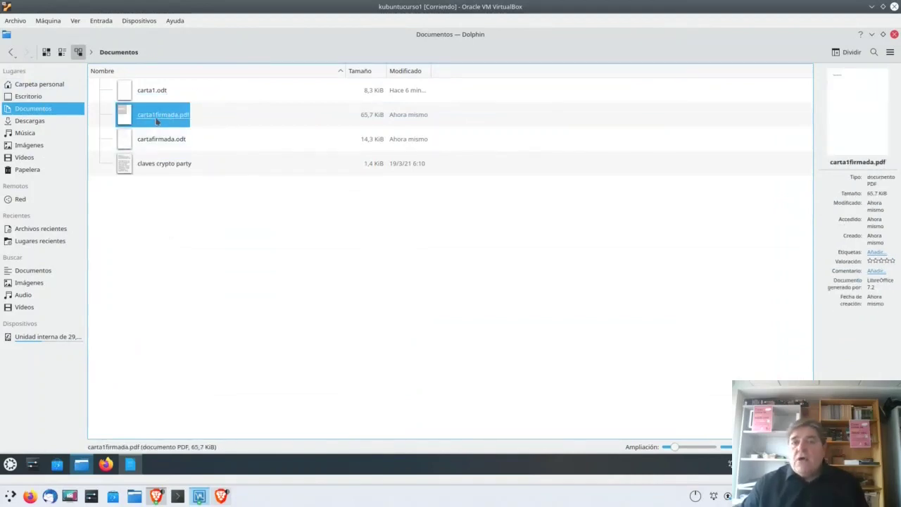
double_click(157, 121)
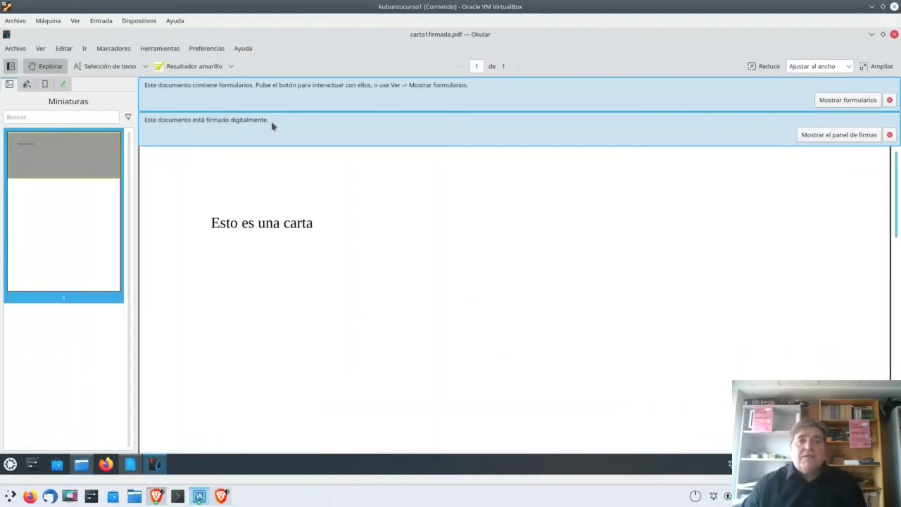
Select Okular's 'Este documento está firmado digitalmente' notice to confirm the signature
left_click_drag(286, 122, 147, 119)
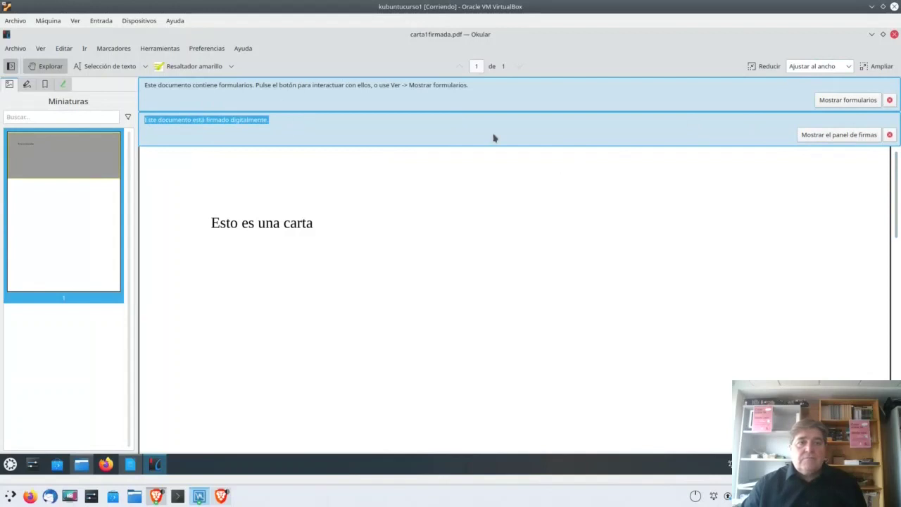
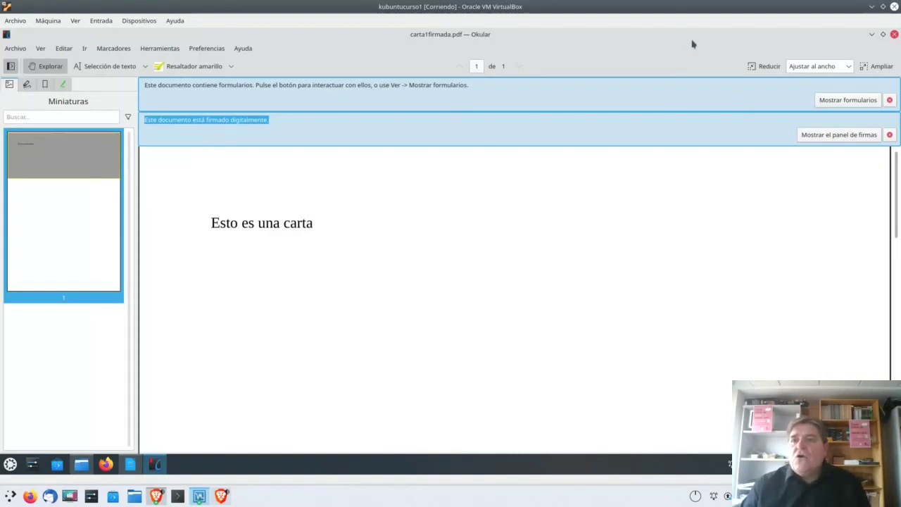
Close the Okular signed-letter PDF, the Dolphin Documentos window and the remaining letter document
left_click(894, 35)
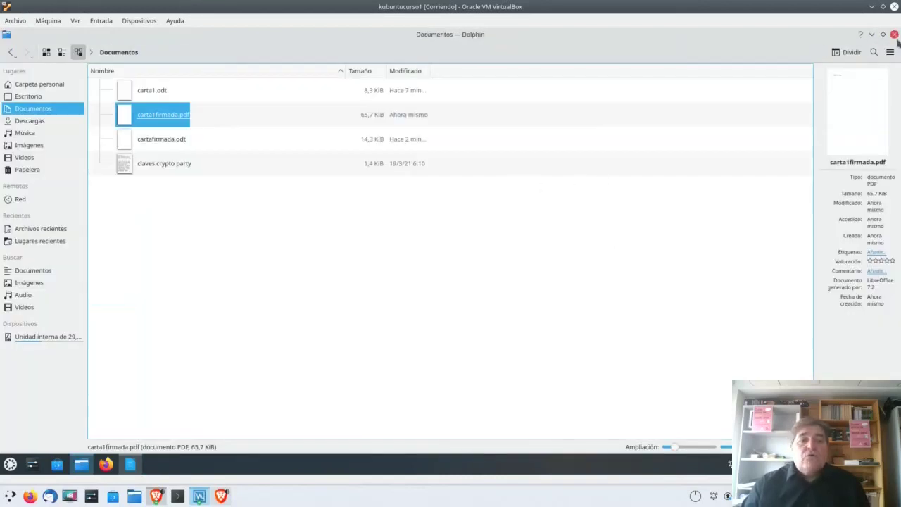
left_click(894, 34)
left_click(893, 34)
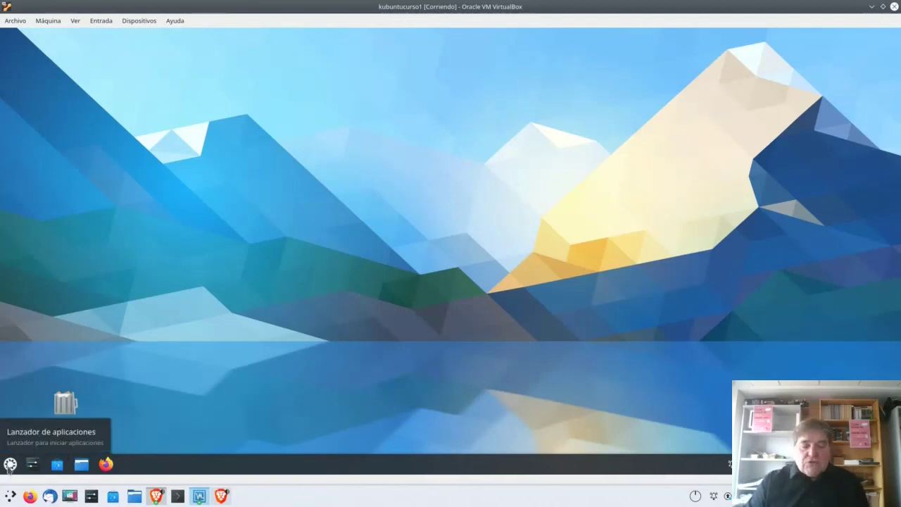
Search the application launcher for 'libre' and start LibreOffice Calc with a blank sheet
left_click(10, 467)
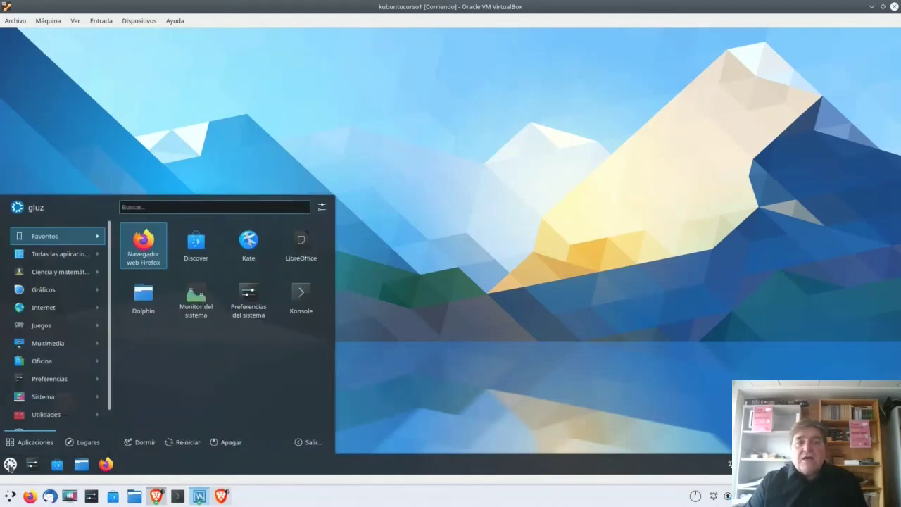
type("cal")
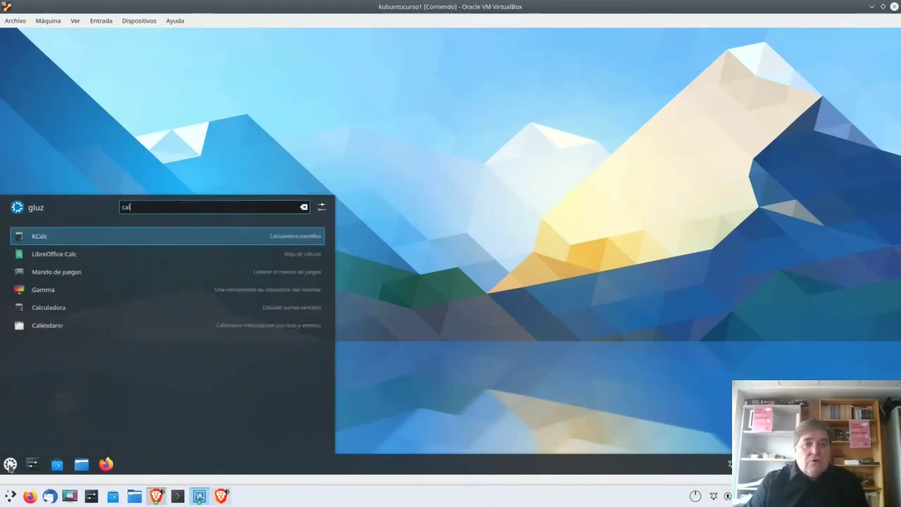
key("BackSpace")
key("BackSpace")
key("BackSpace")
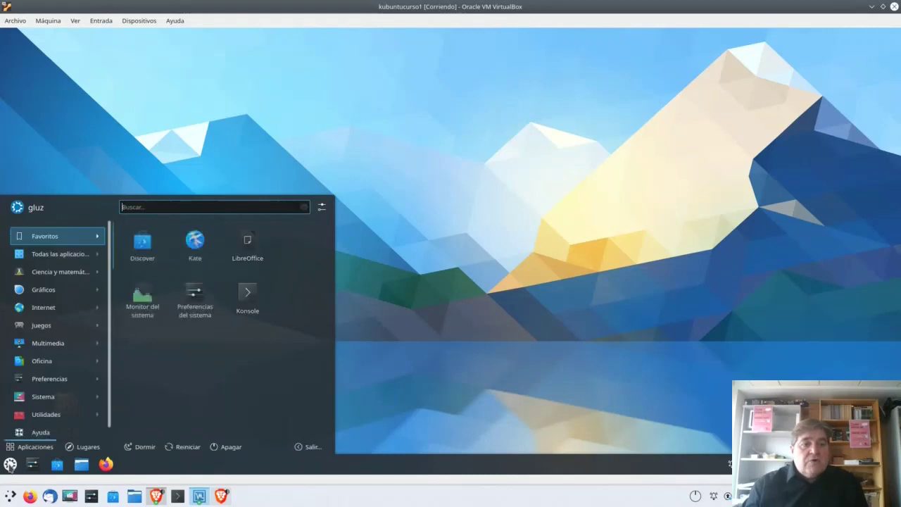
type("libre")
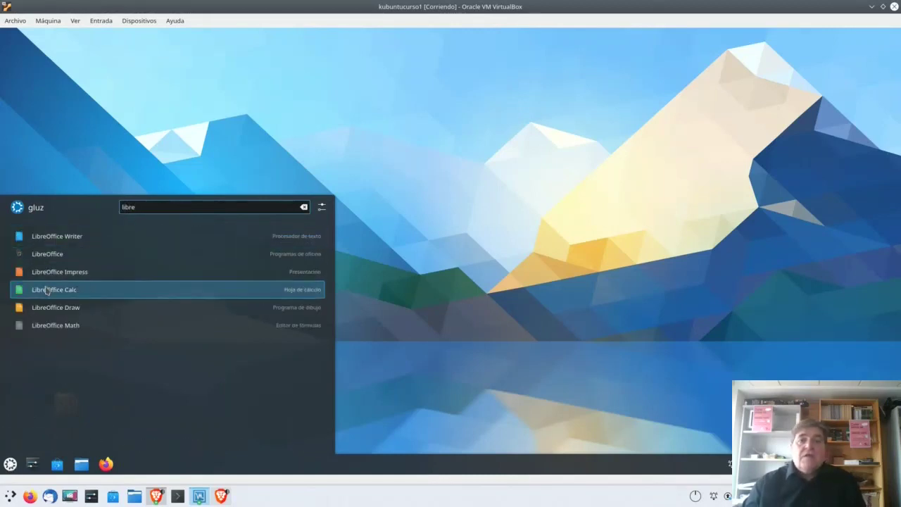
left_click(46, 290)
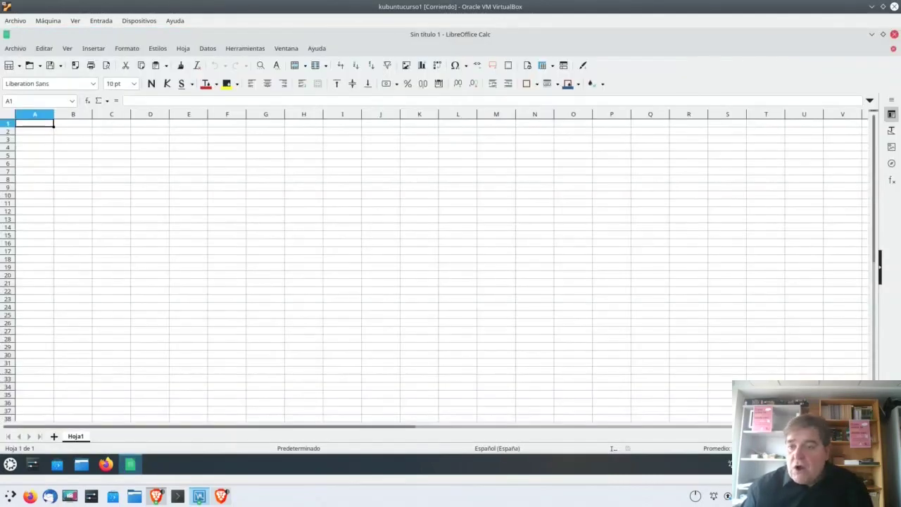
Enter 2, 5 and 8 into cells B3, B4 and B5
scroll(434, 265, "up", 8)
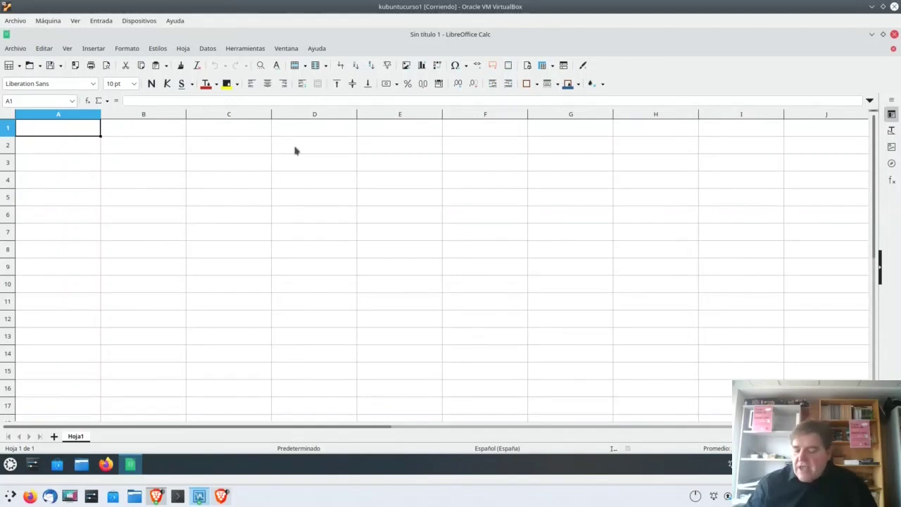
left_click(180, 167)
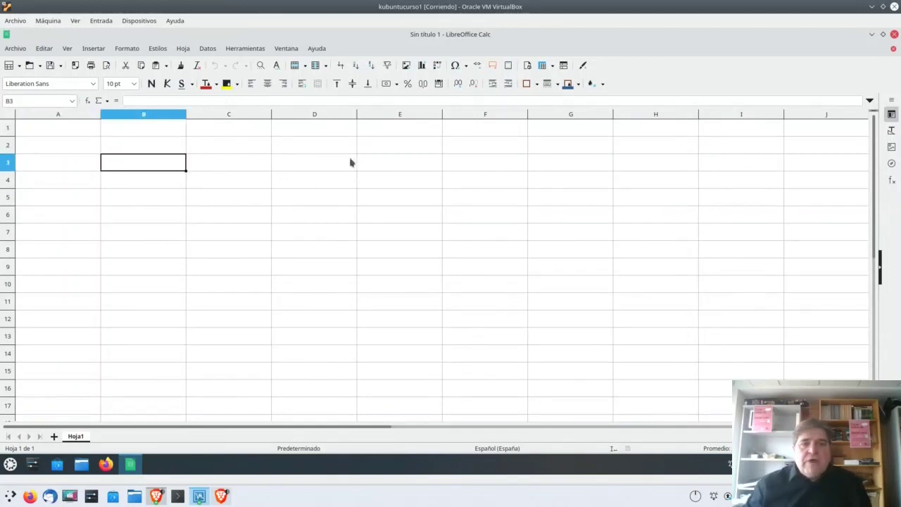
type("2")
key("Return")
type("5")
key("Return")
type("8")
key("Return")
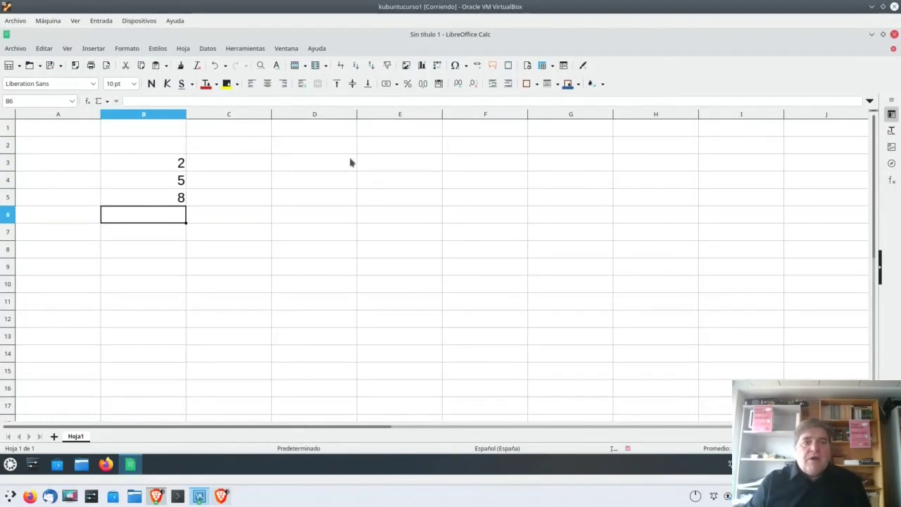
Put =SUMA(B3:B5) in B6 so it totals 15
type("=")
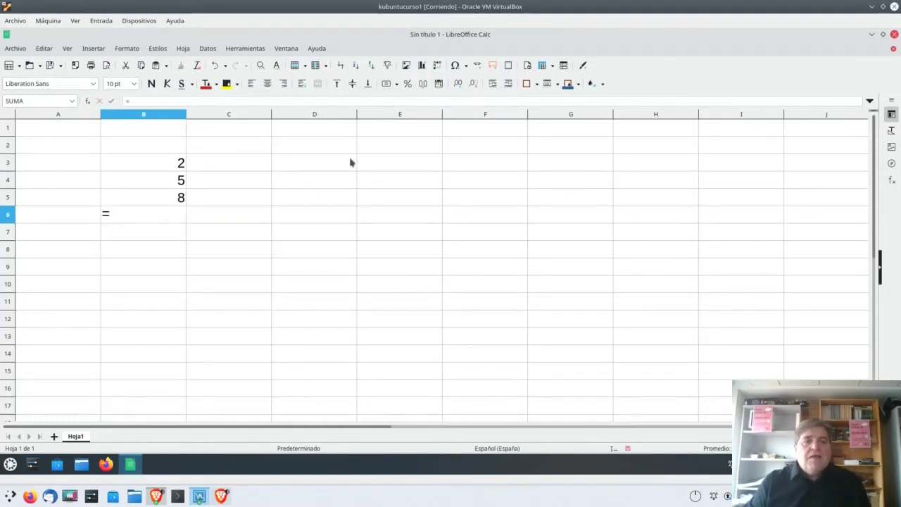
type("s")
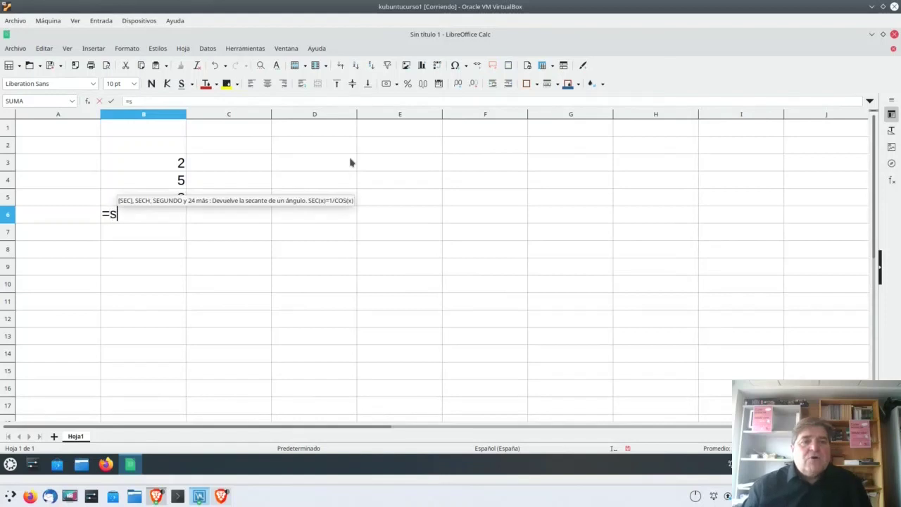
type("u")
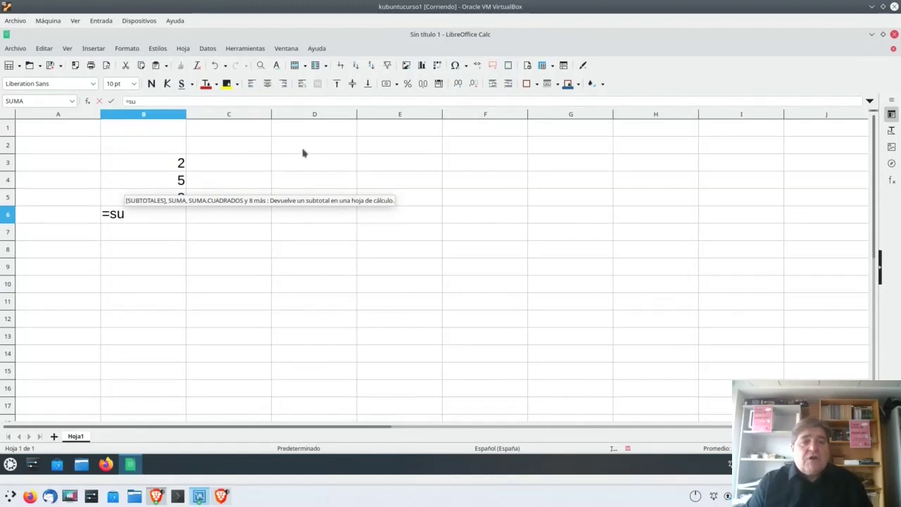
type("m")
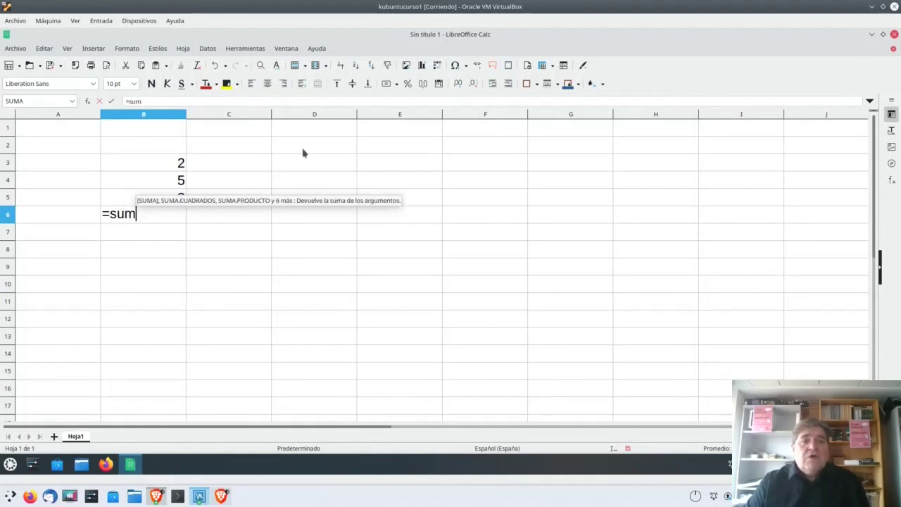
key("Return")
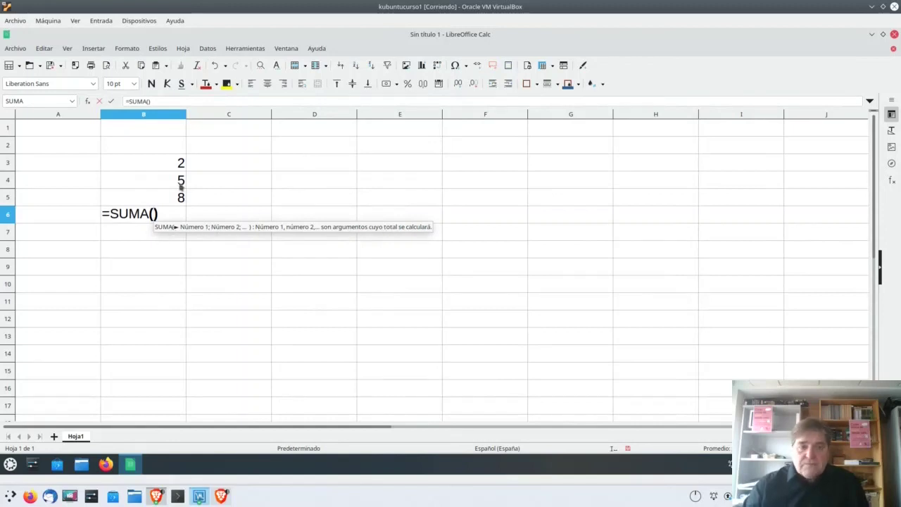
left_click_drag(176, 164, 171, 199)
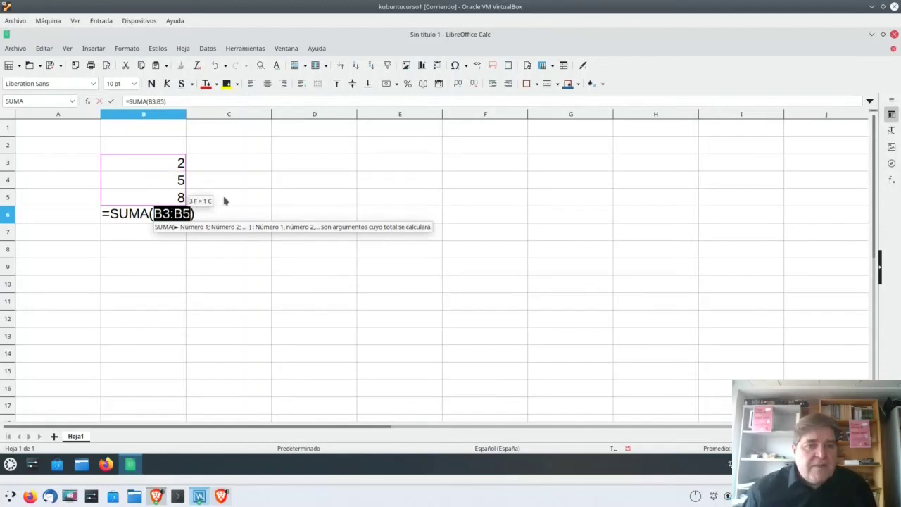
key("Return")
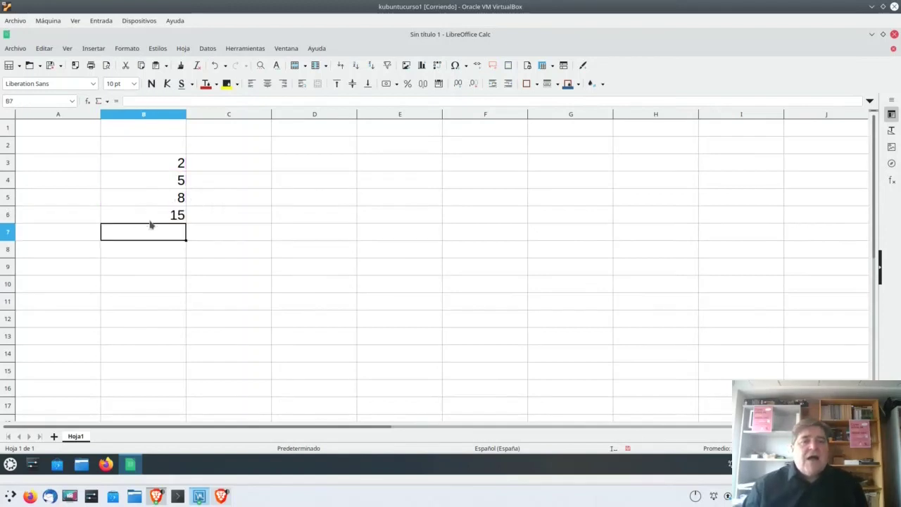
Reopen B6's formula, try adding a C4 reference, then discard the change
left_click(144, 223)
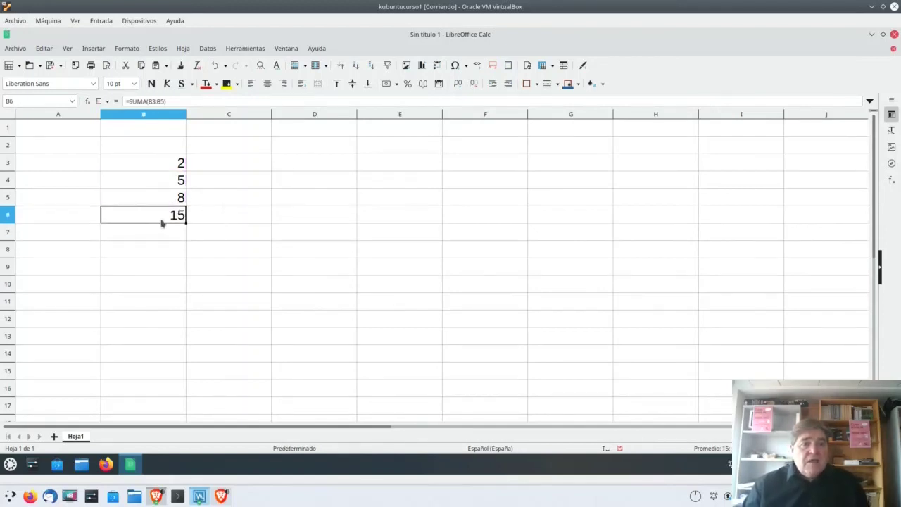
double_click(174, 215)
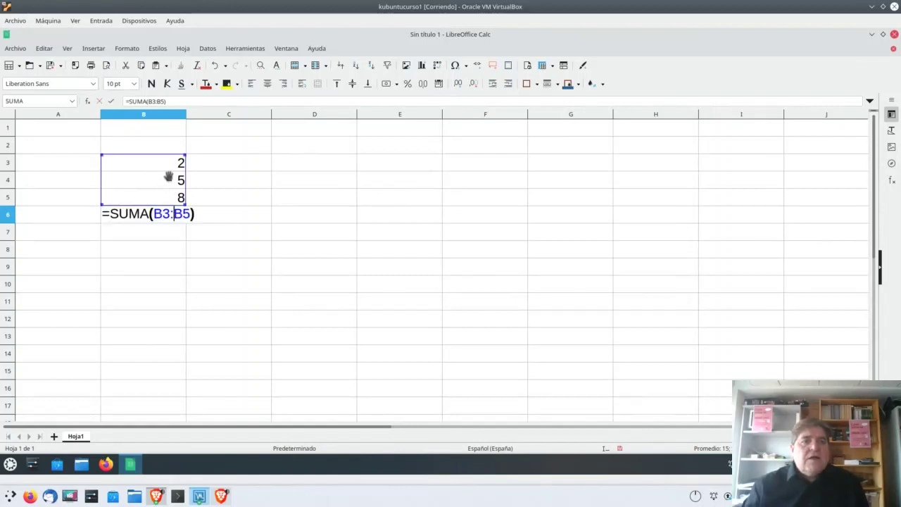
left_click(234, 180)
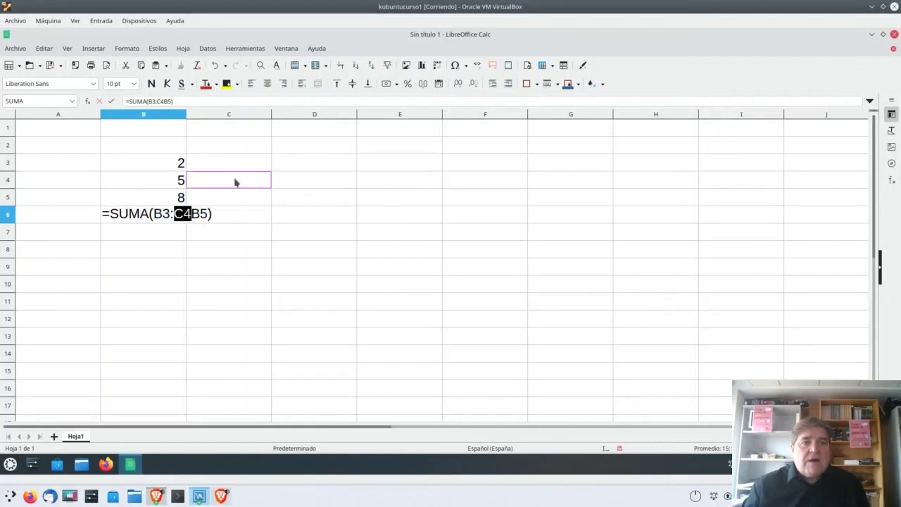
key("Escape")
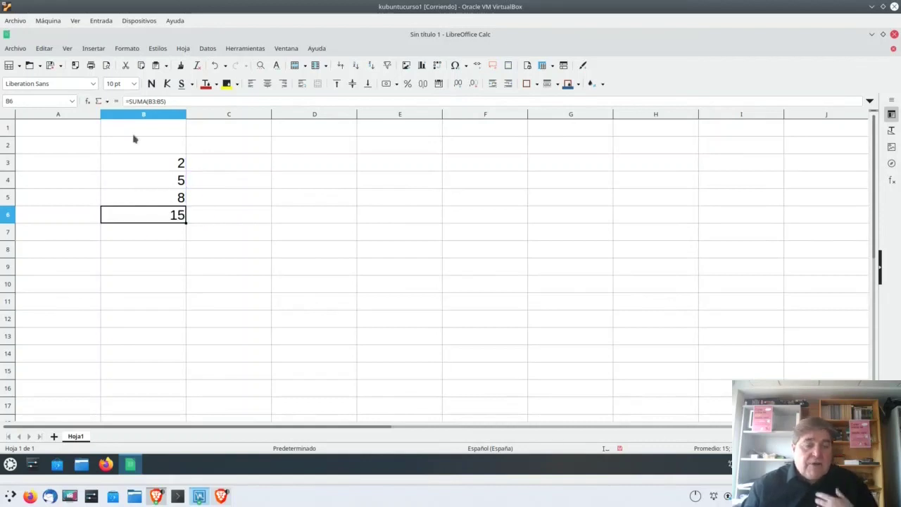
left_click(158, 190)
left_click(158, 220)
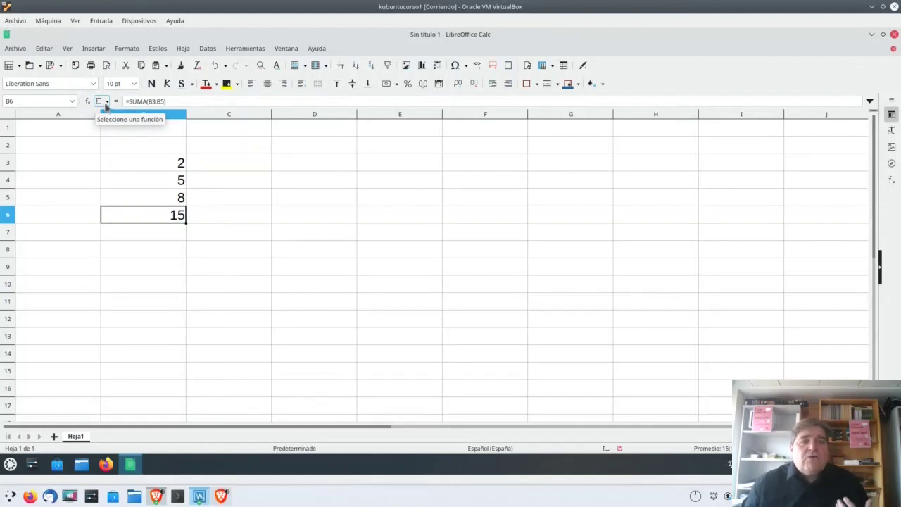
left_click(106, 104)
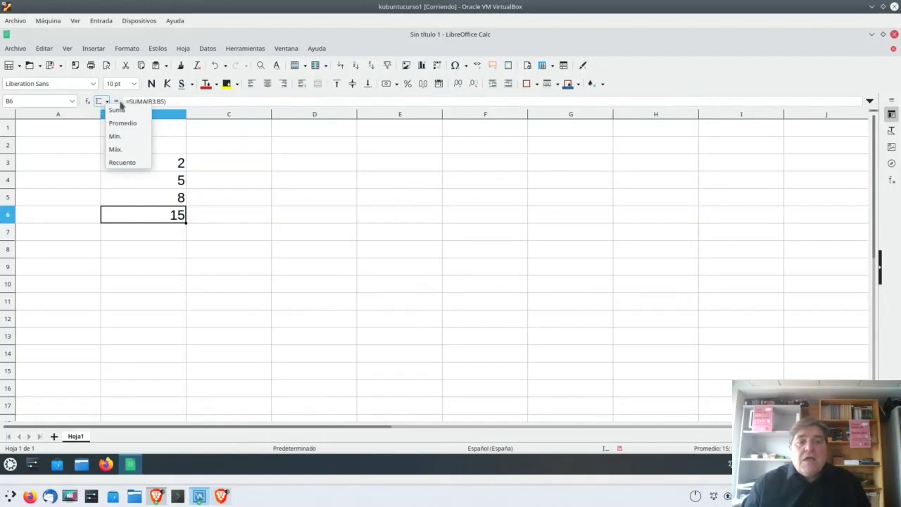
left_click(116, 102)
left_click(117, 102)
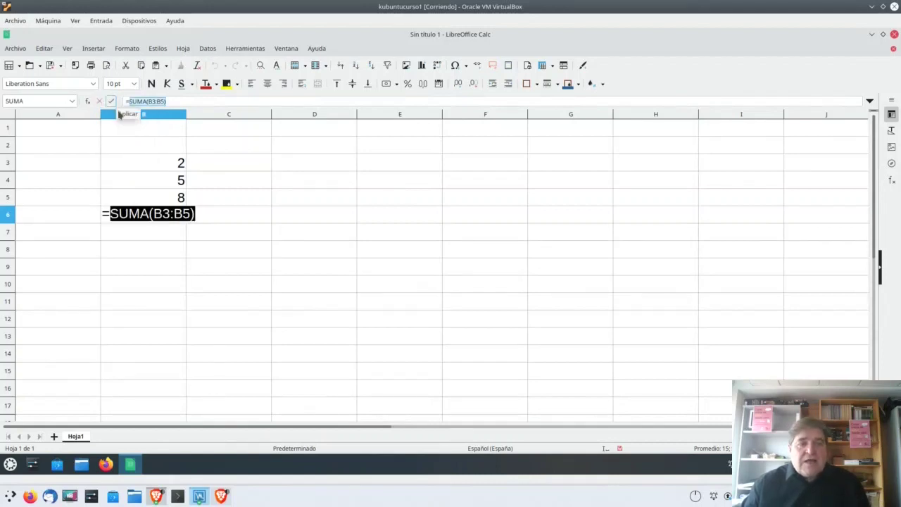
left_click(217, 266)
key("Escape")
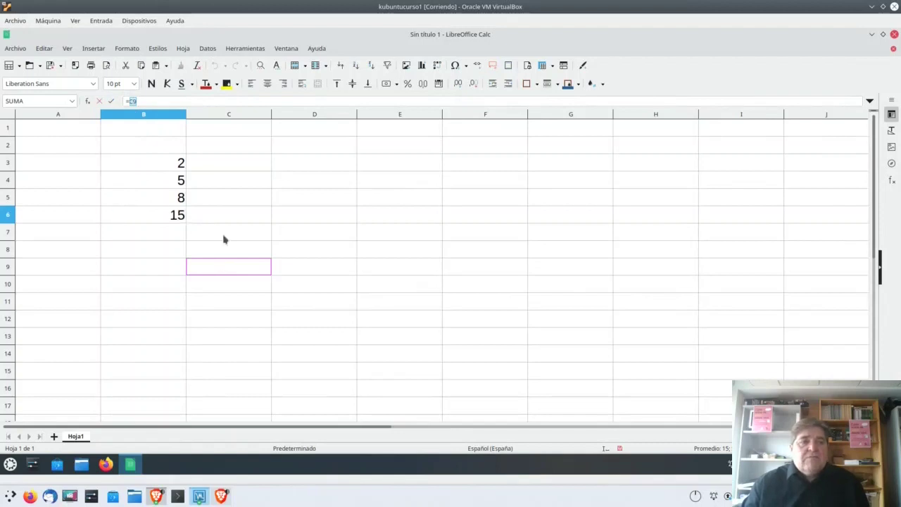
left_click(189, 101)
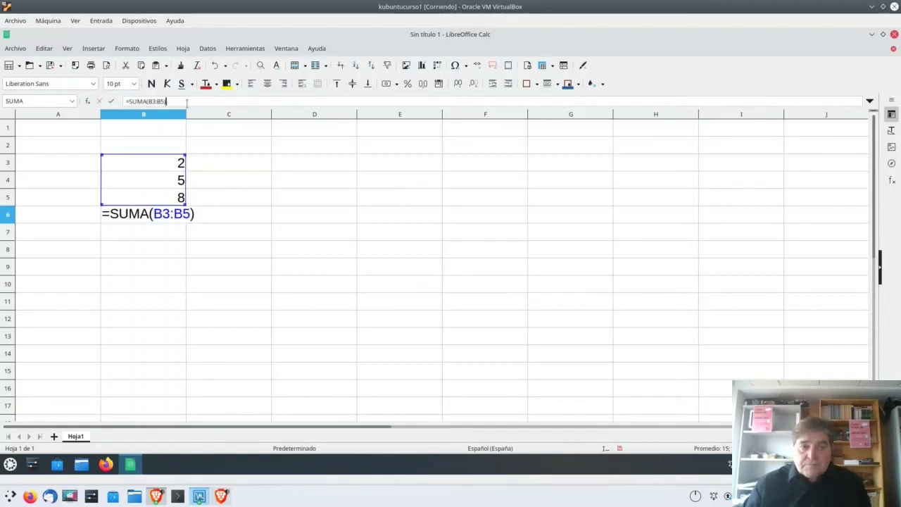
left_click(239, 182)
key("Escape")
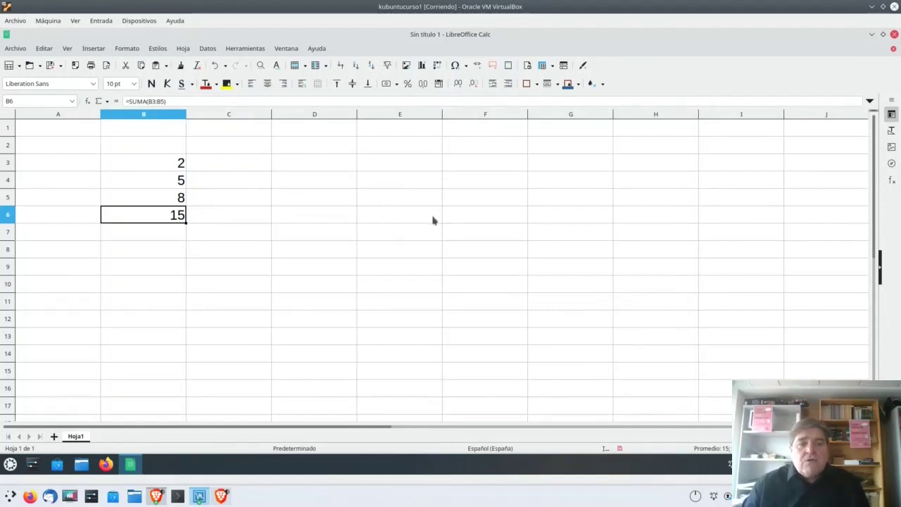
Browse to Descargas > sesion5 in Dolphin and open vmwaretools.ods
left_click(88, 469)
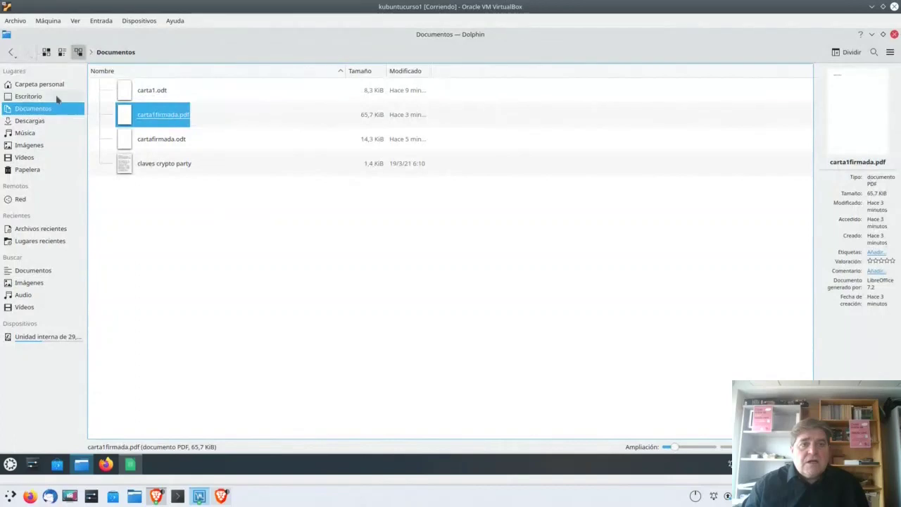
left_click(55, 121)
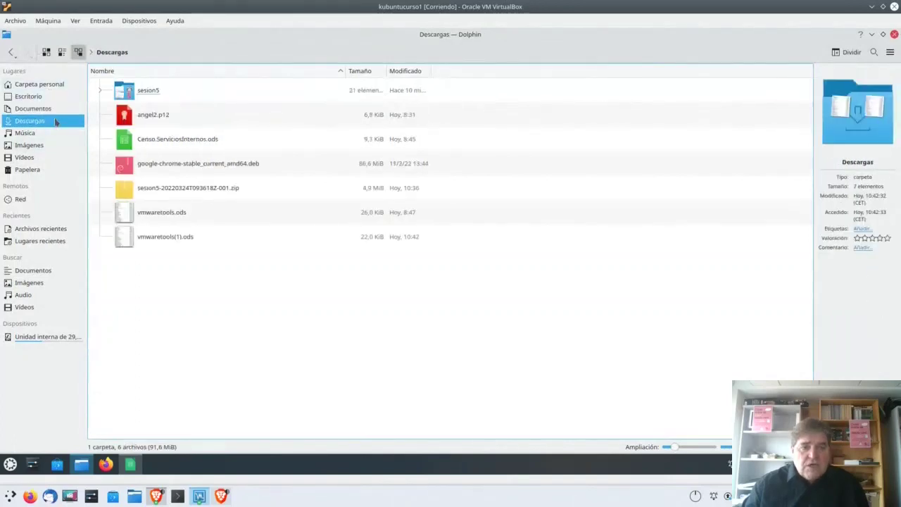
left_click(129, 91)
scroll(246, 201, "down", 3)
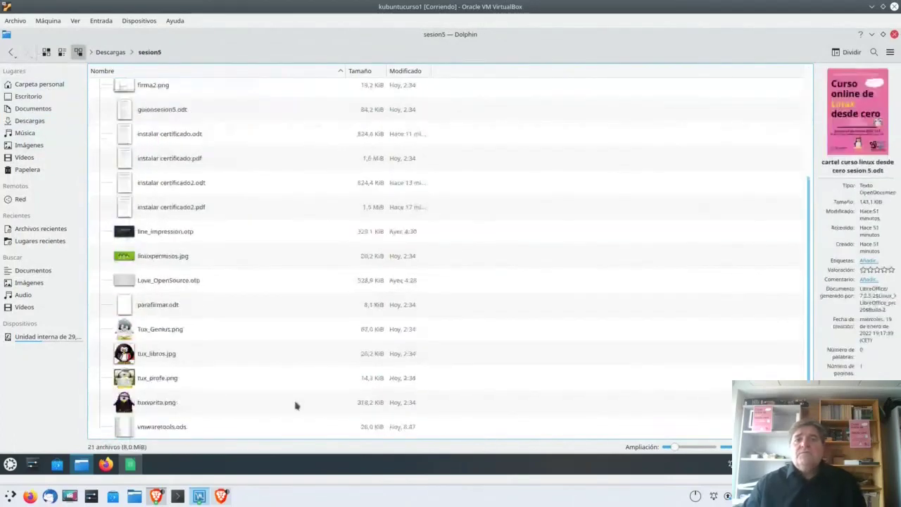
double_click(161, 427)
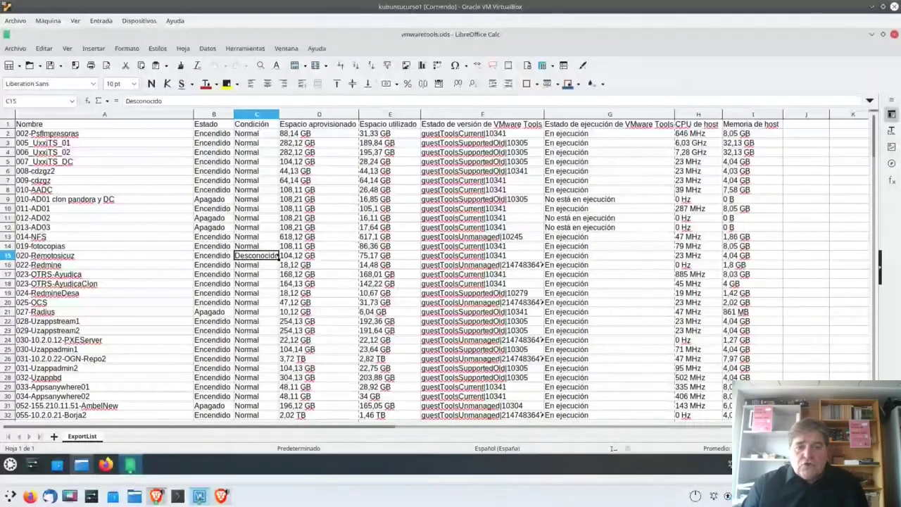
Zoom in on the ExportList sheet and shift the view across its columns
scroll(436, 267, "up", 2, "ctrl")
scroll(496, 395, "up", 1, "ctrl")
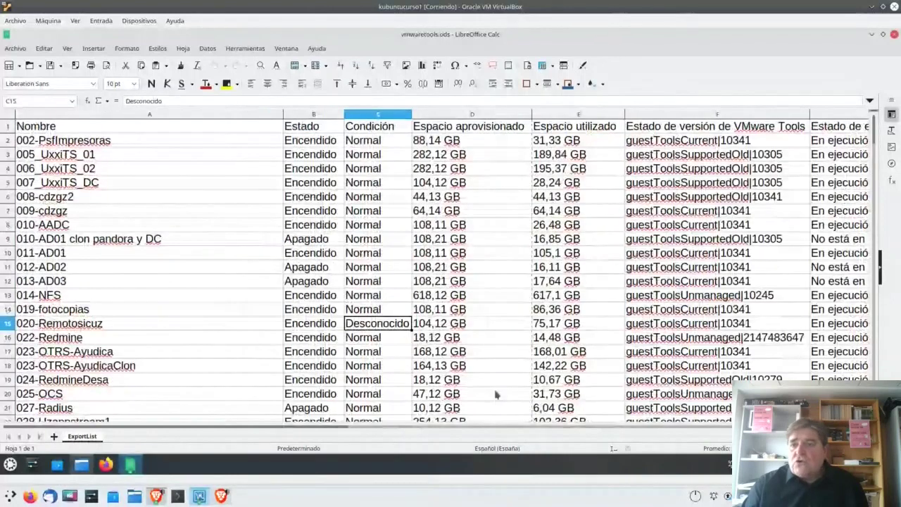
scroll(413, 429, "right", 1)
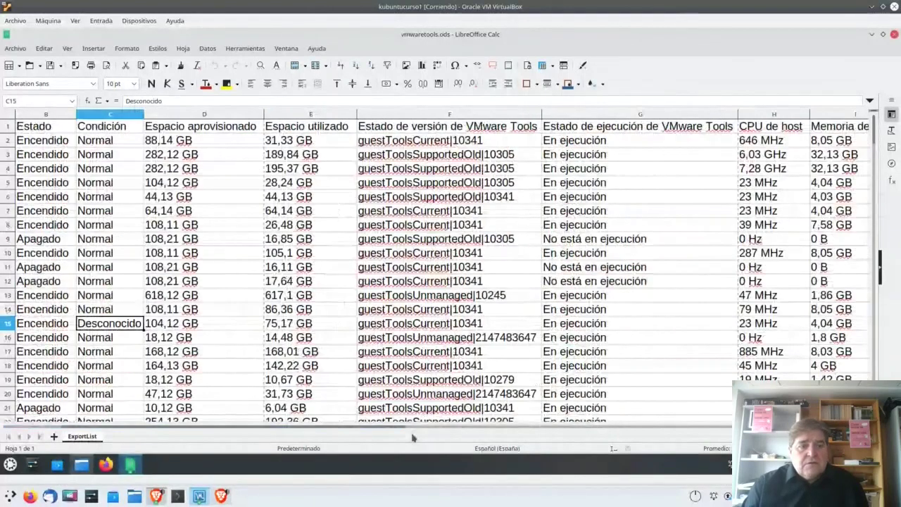
mouse_move(874, 123)
left_mouse_down()
mouse_move(874, 379)
mouse_move(873, 186)
mouse_move(284, 354)
left_mouse_up()
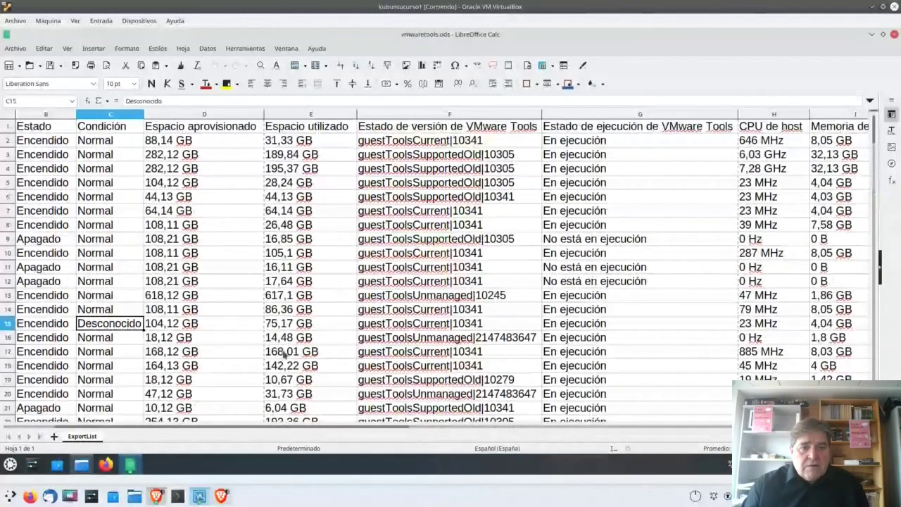
Briefly switch to the browser's video call, then return to the virtual machine with the spreadsheet
left_click(156, 496)
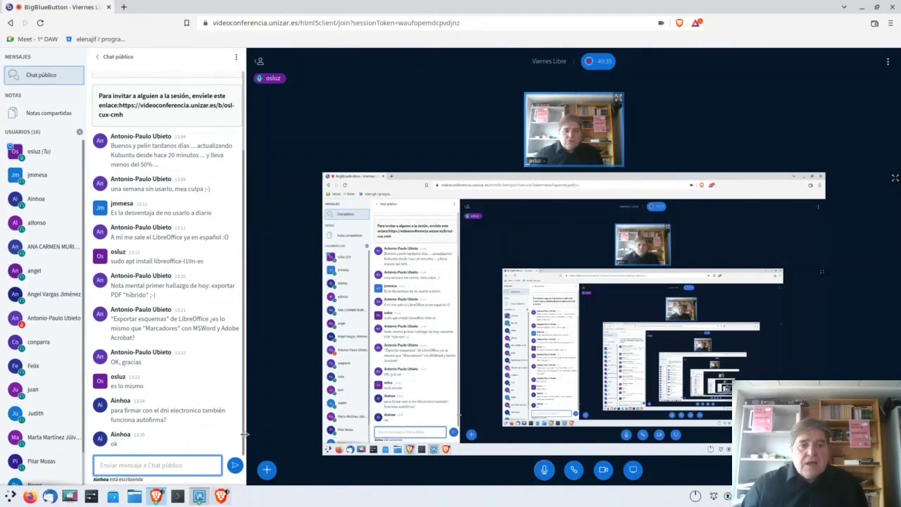
left_click(199, 497)
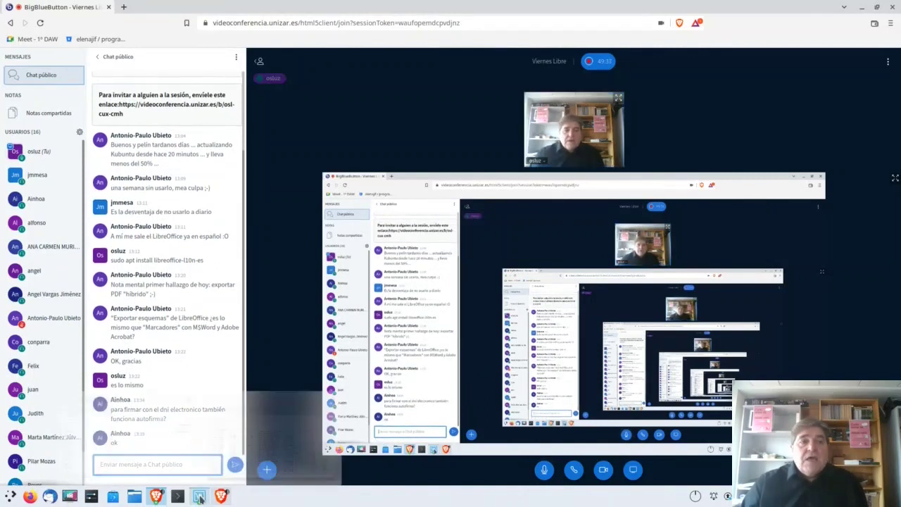
mouse_move(199, 498)
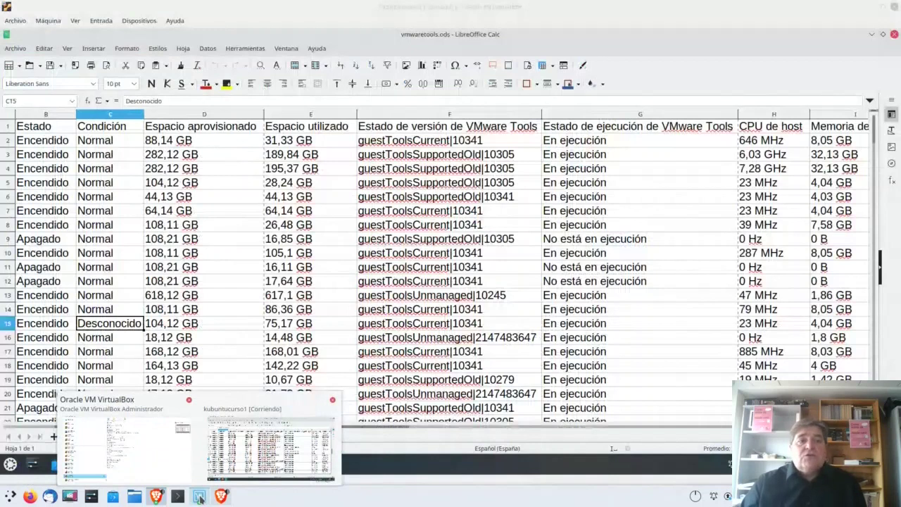
left_click(269, 445)
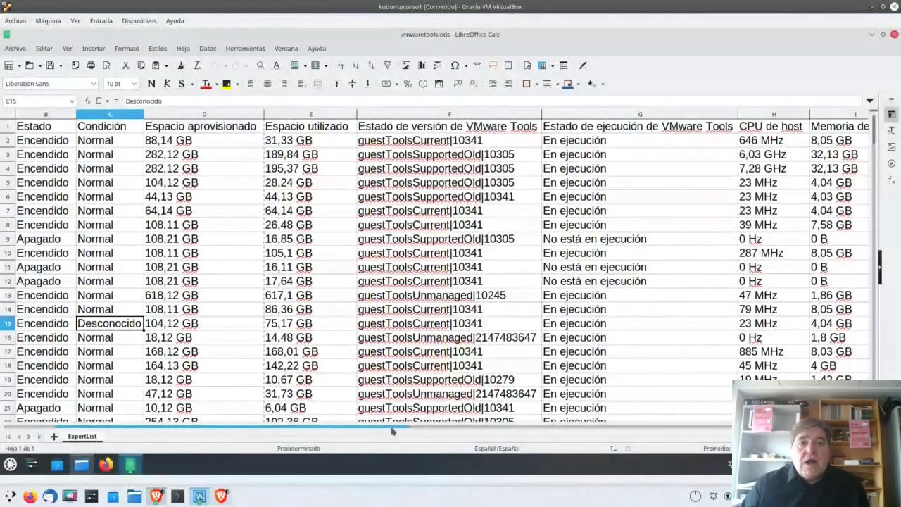
Pick a cell in the Nombre column, then select cell C6 containing Normal
left_click_drag(392, 432, 274, 436)
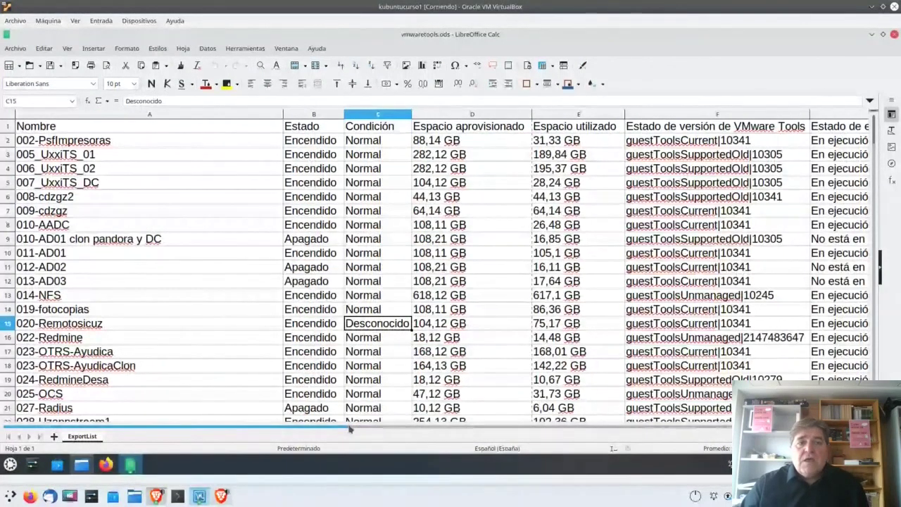
mouse_move(350, 429)
left_mouse_down()
mouse_move(567, 434)
mouse_move(345, 430)
left_mouse_up()
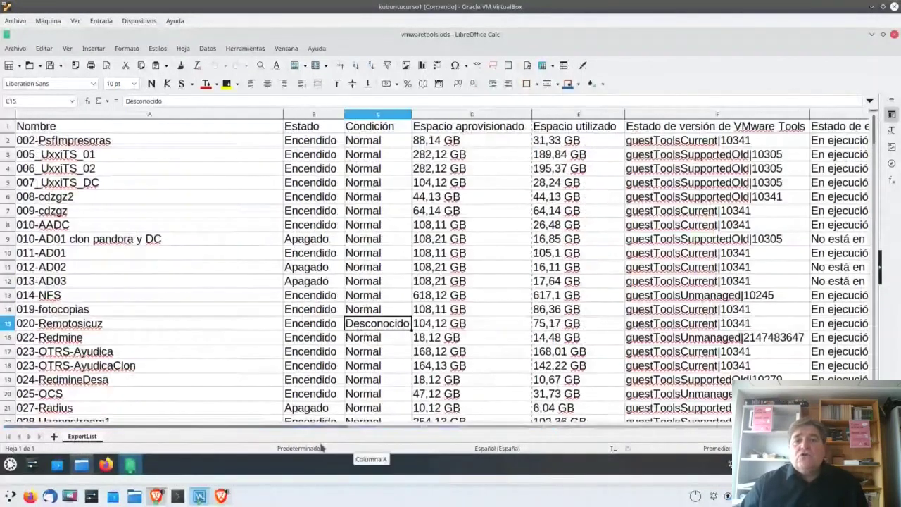
left_click(238, 169)
left_click(378, 196)
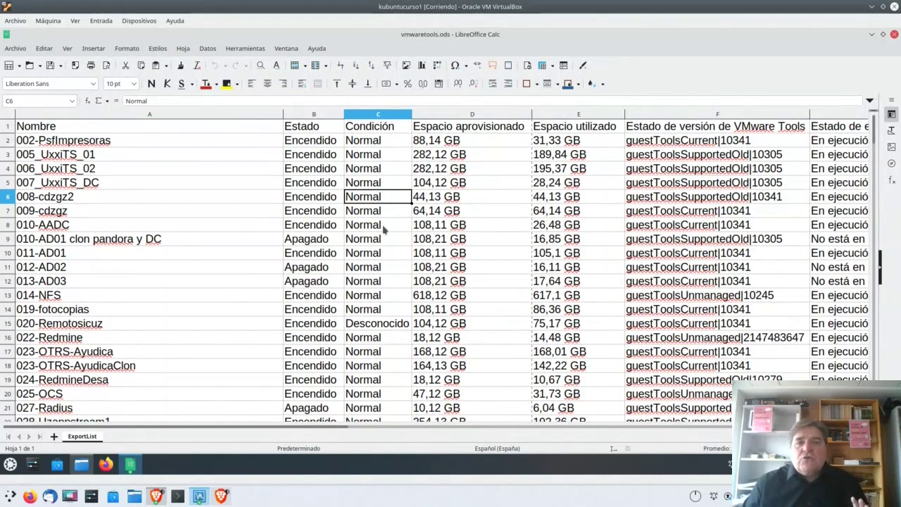
Turn on Datos > Filtro automático for the ExportList header row
left_click(207, 49)
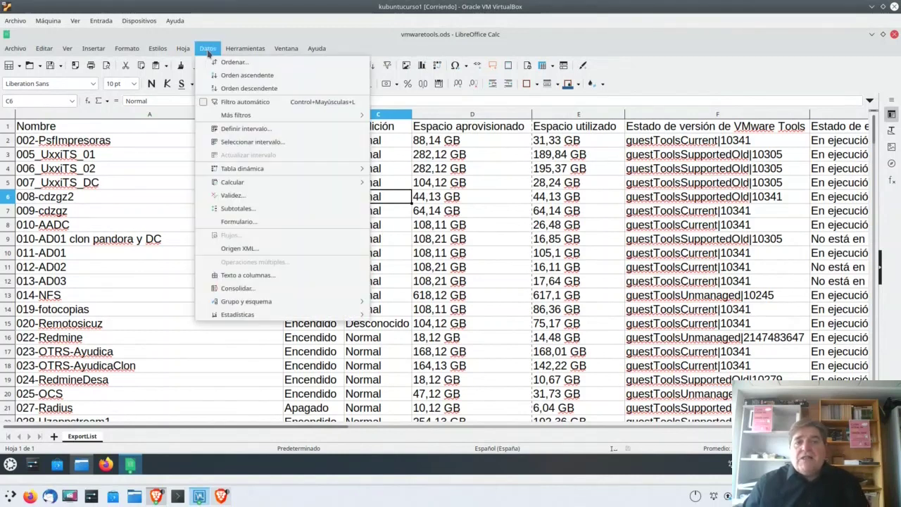
left_click(241, 103)
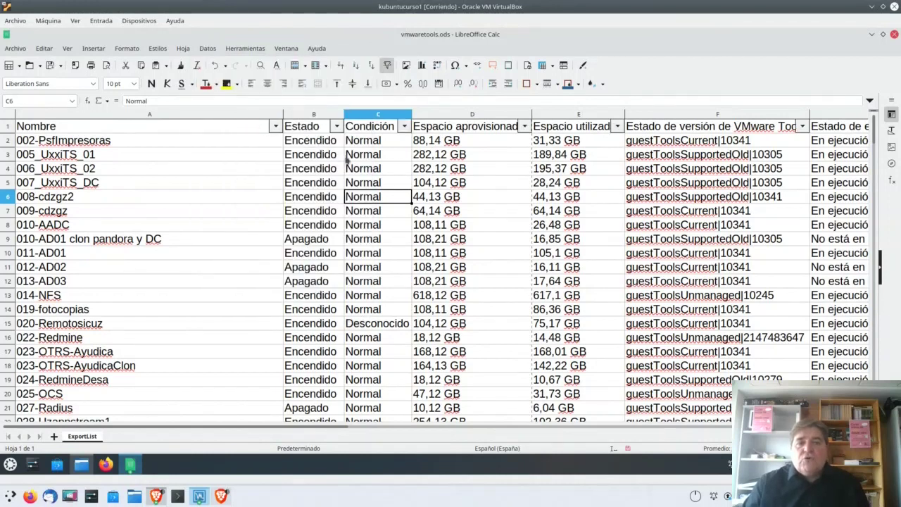
left_click(276, 127)
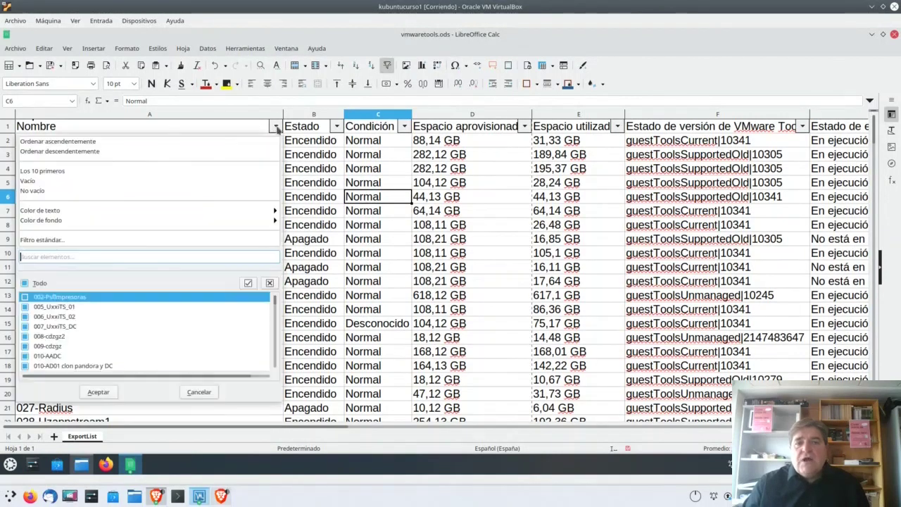
left_click(276, 127)
left_click(337, 126)
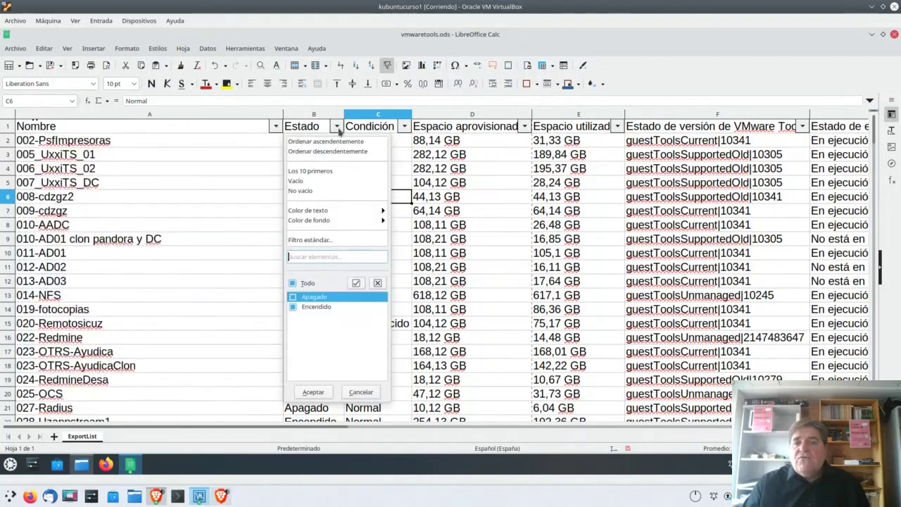
left_click(405, 127)
left_click(405, 126)
left_click(516, 141)
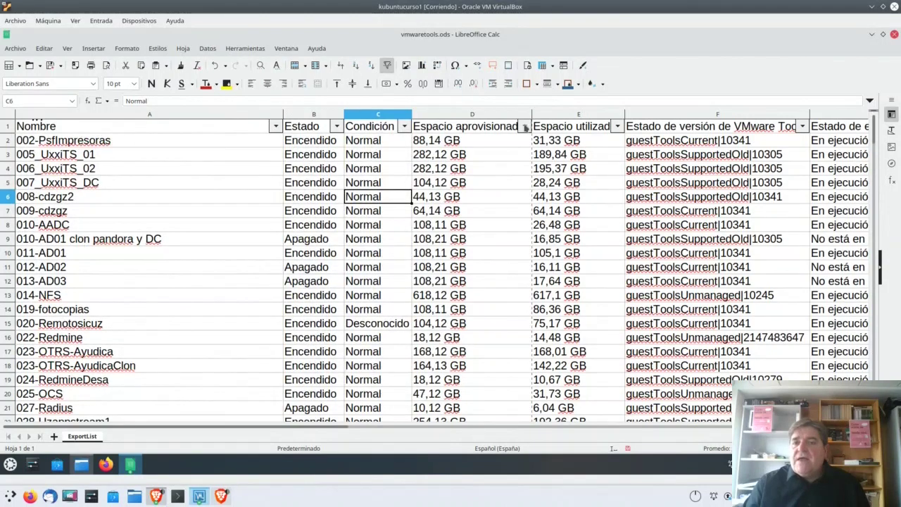
left_click(524, 127)
left_click(525, 127)
left_click(617, 126)
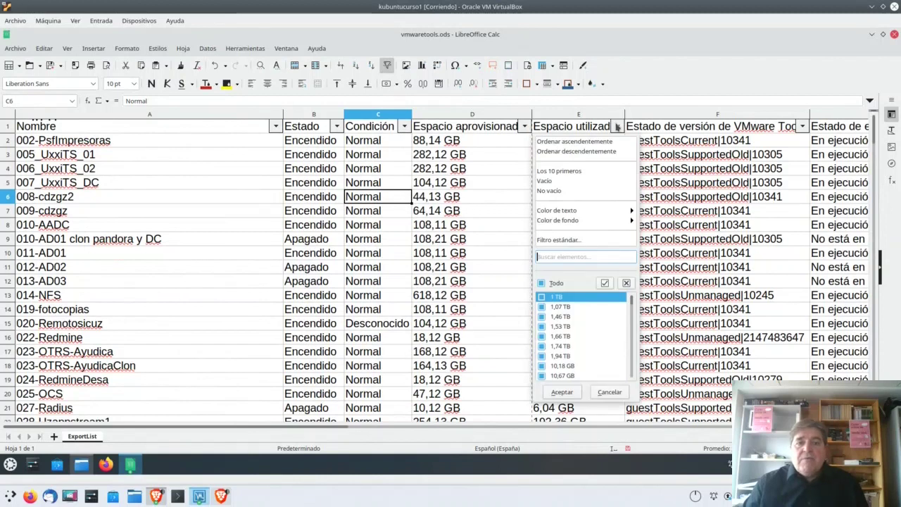
left_click(616, 126)
left_click(337, 126)
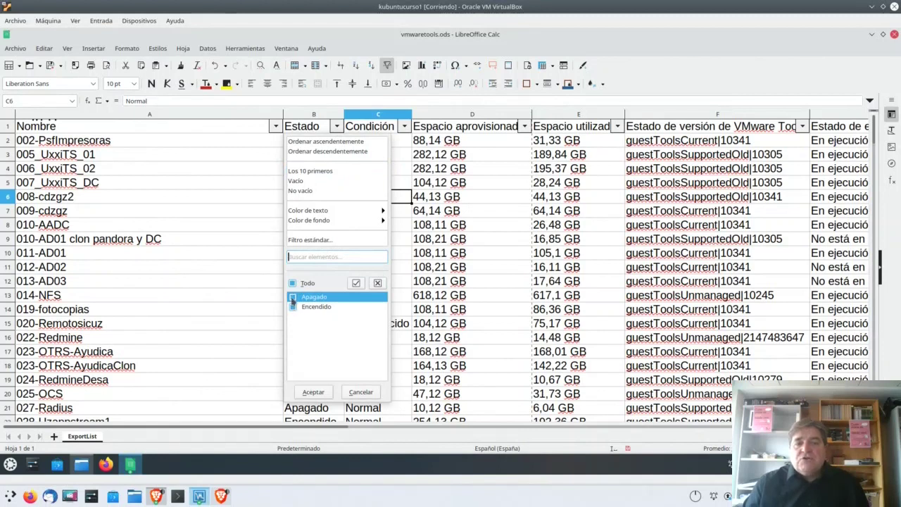
left_click(293, 299)
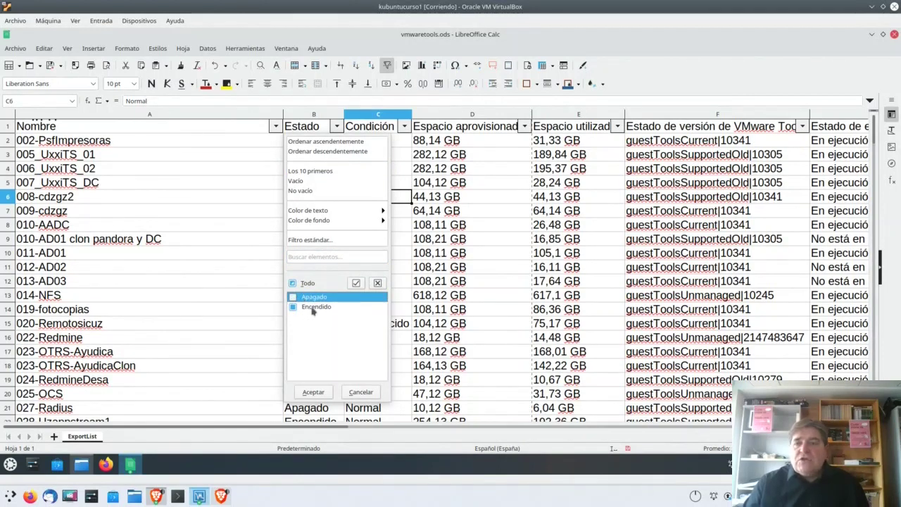
left_click(313, 391)
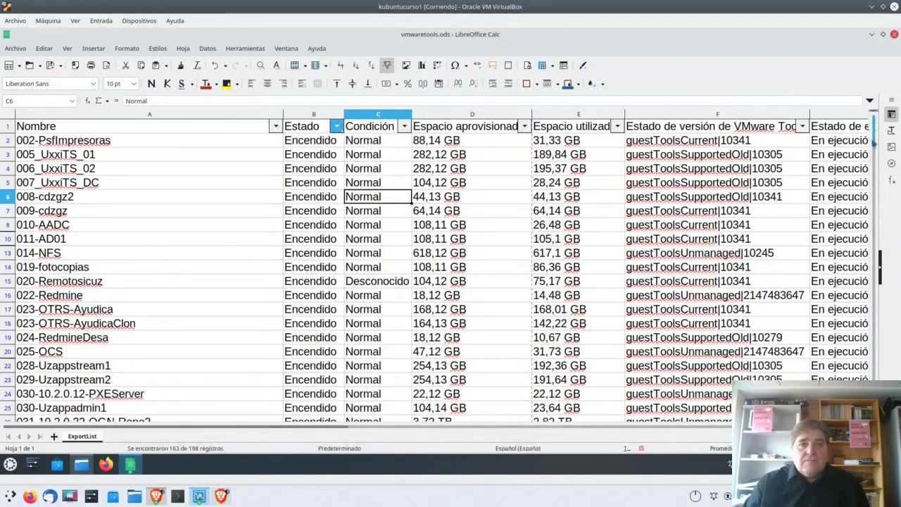
mouse_move(874, 141)
left_mouse_down()
mouse_move(873, 177)
mouse_move(869, 118)
left_mouse_up()
left_click(337, 126)
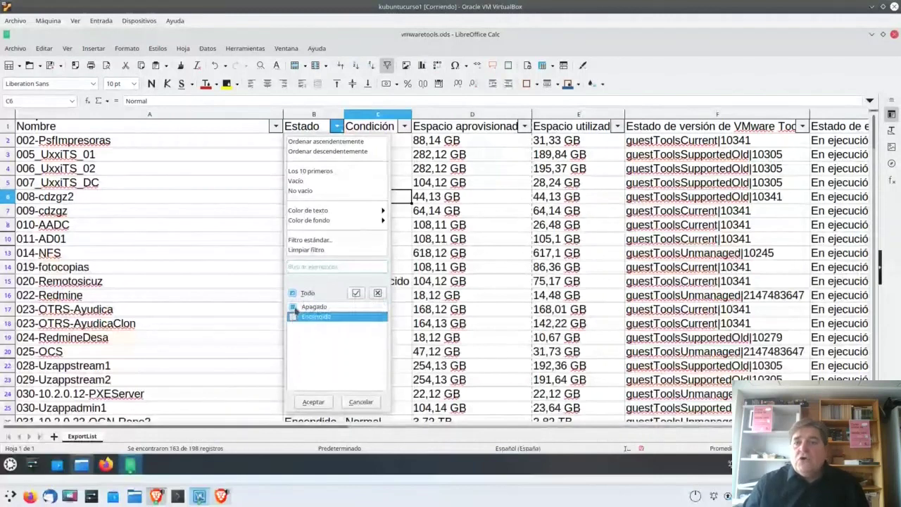
key("Return")
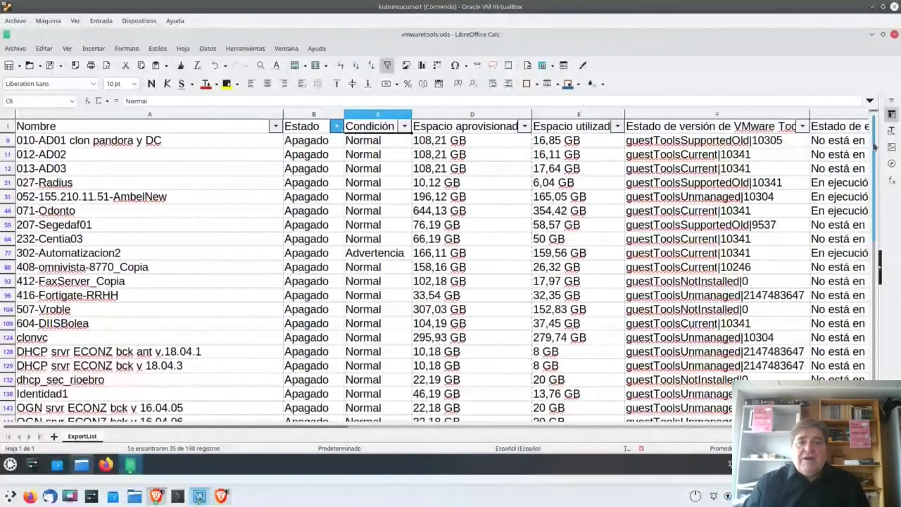
scroll(774, 162, "down", 1)
scroll(649, 180, "up", 1)
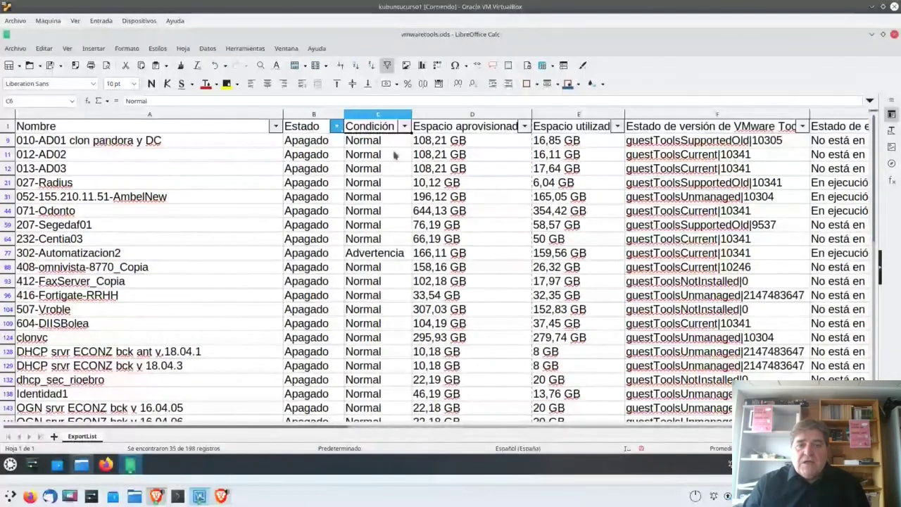
left_click(403, 126)
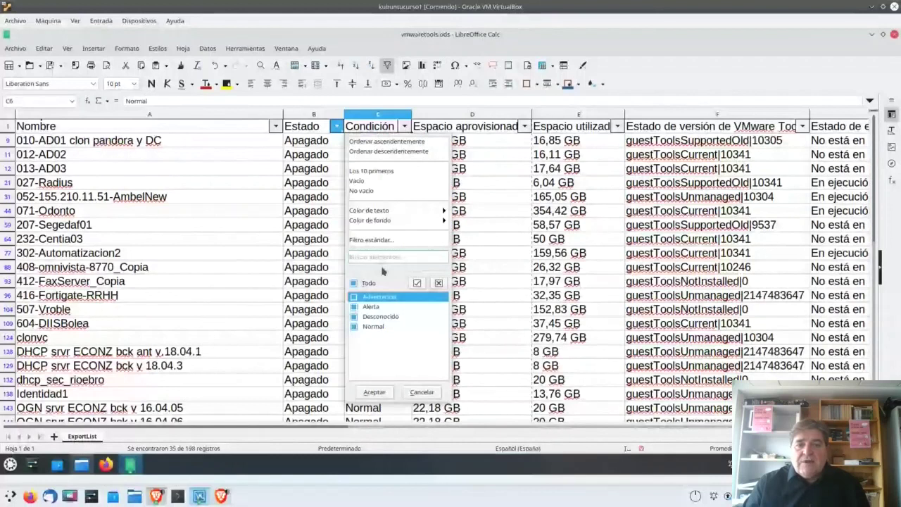
left_click(354, 282)
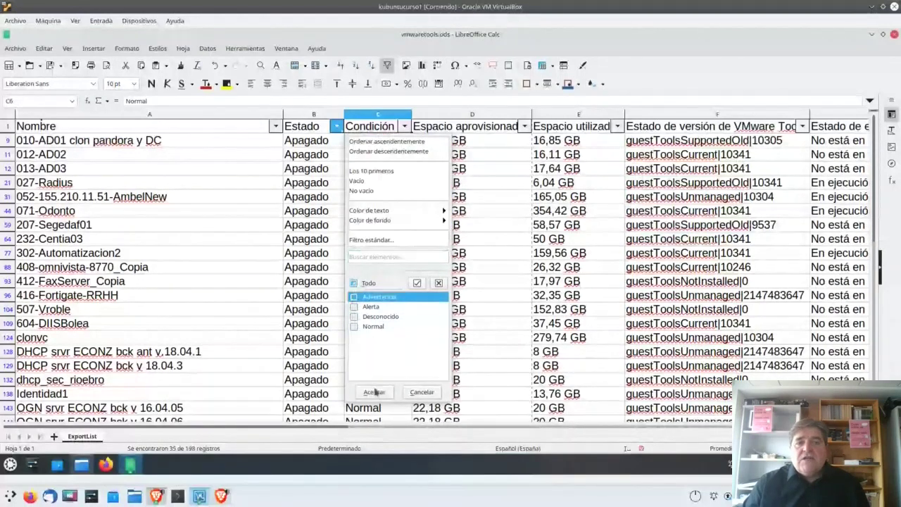
left_click(375, 392)
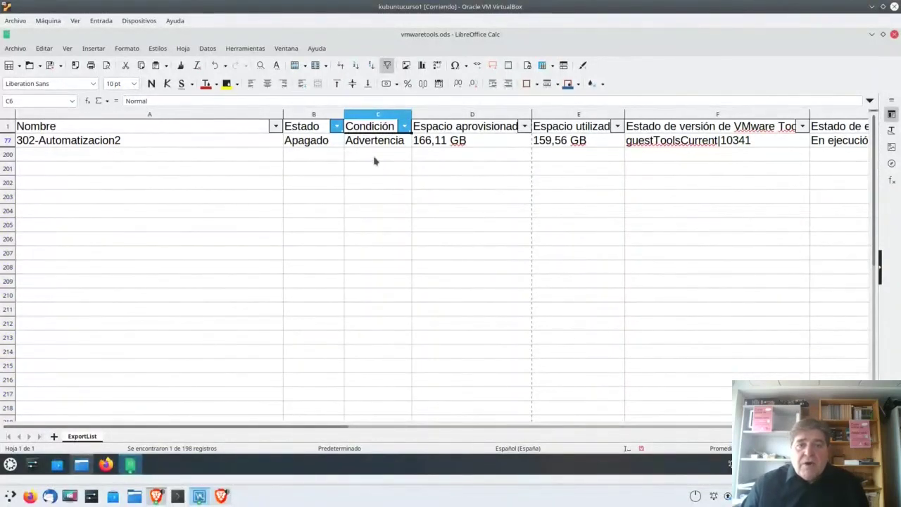
left_click(404, 127)
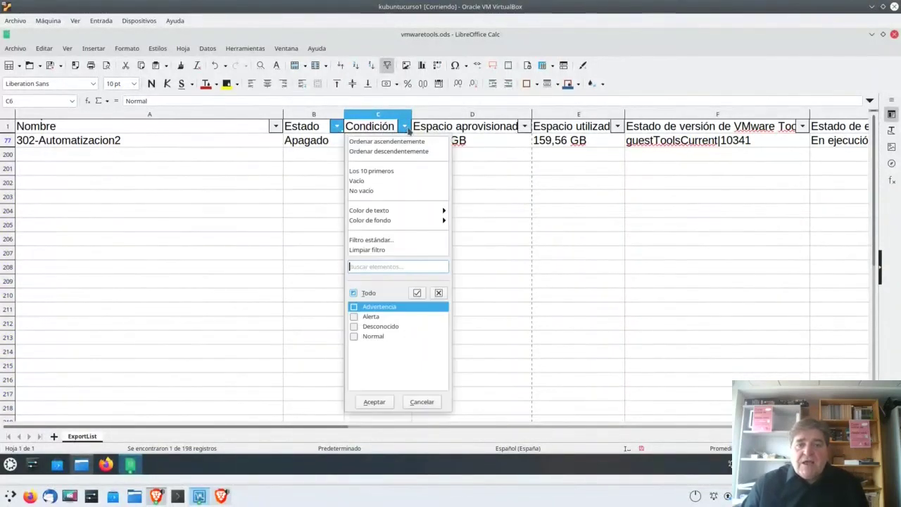
left_click(354, 293)
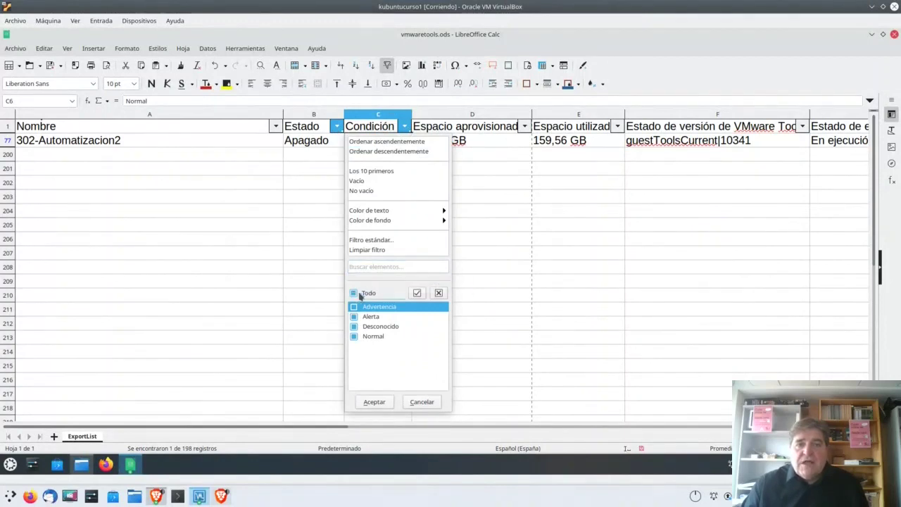
left_click(373, 401)
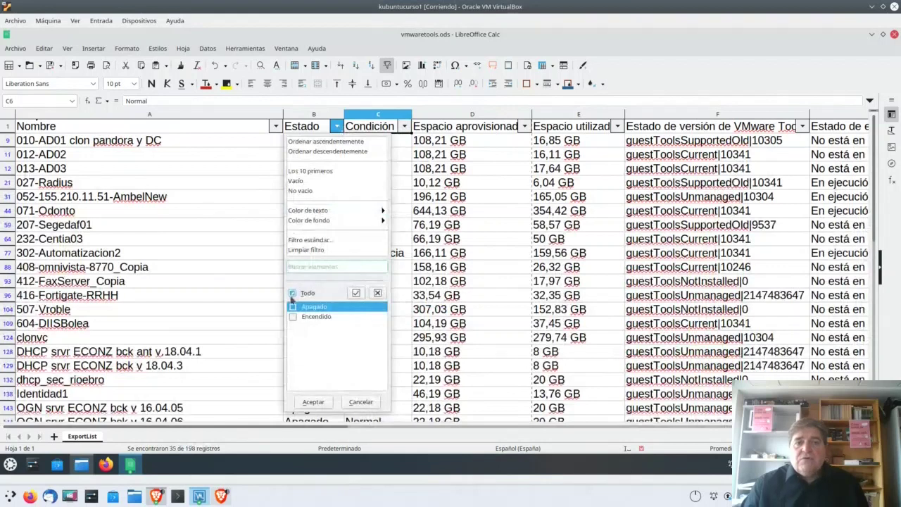
left_click(293, 316)
left_click(313, 402)
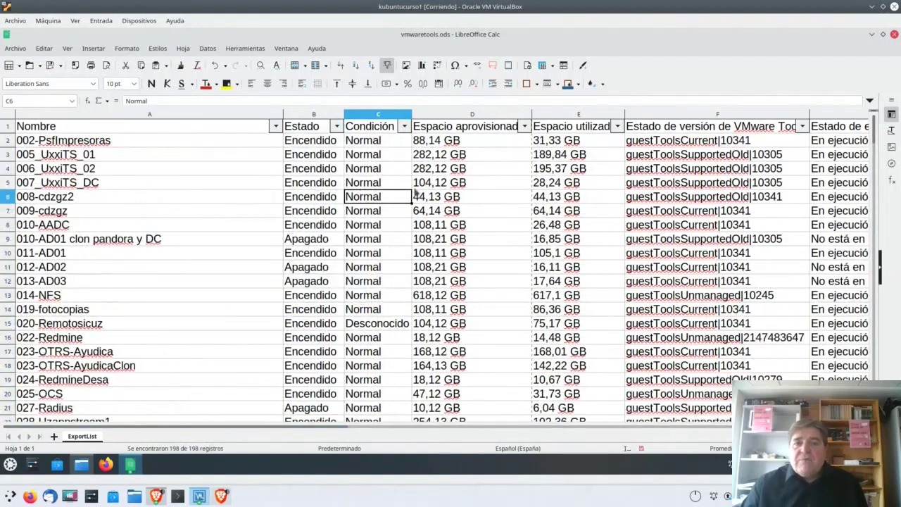
Sort by Espacio aprovisionado descending so 600-Idiomas (984,12 GB) comes first
left_click(524, 126)
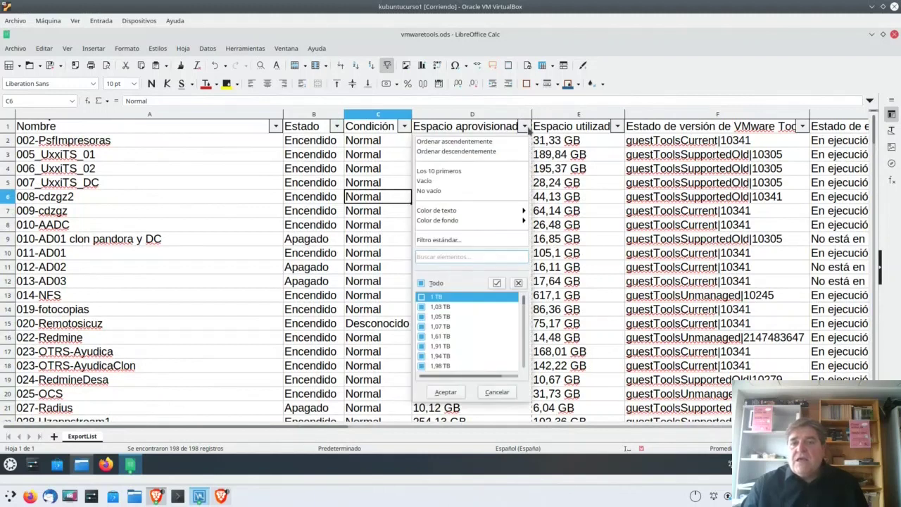
left_click(496, 146)
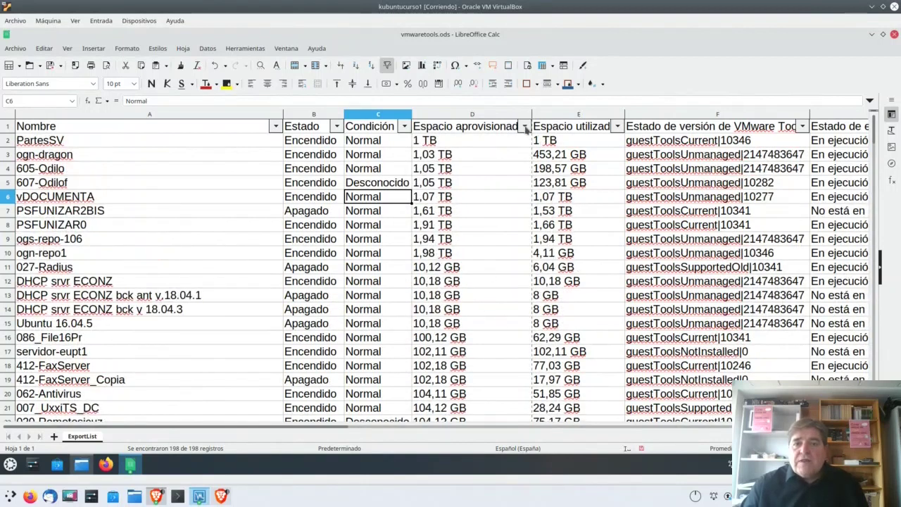
left_click(524, 127)
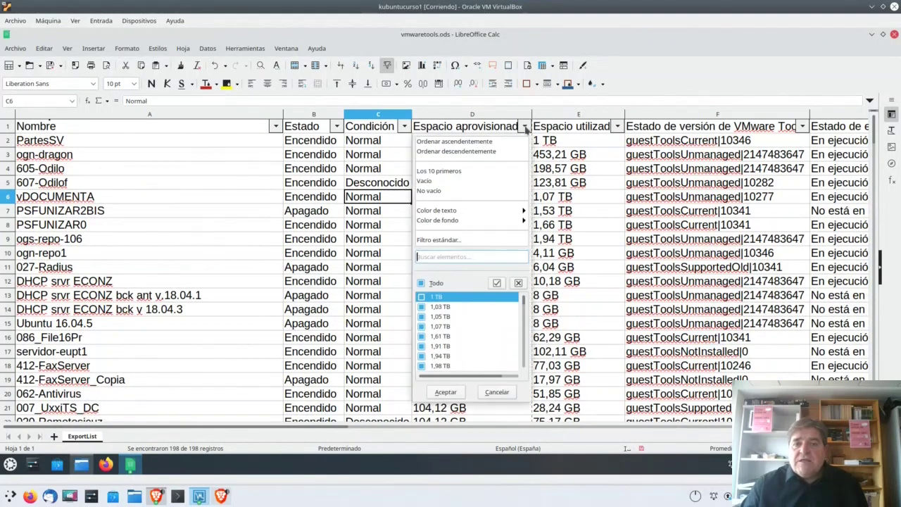
left_click(484, 152)
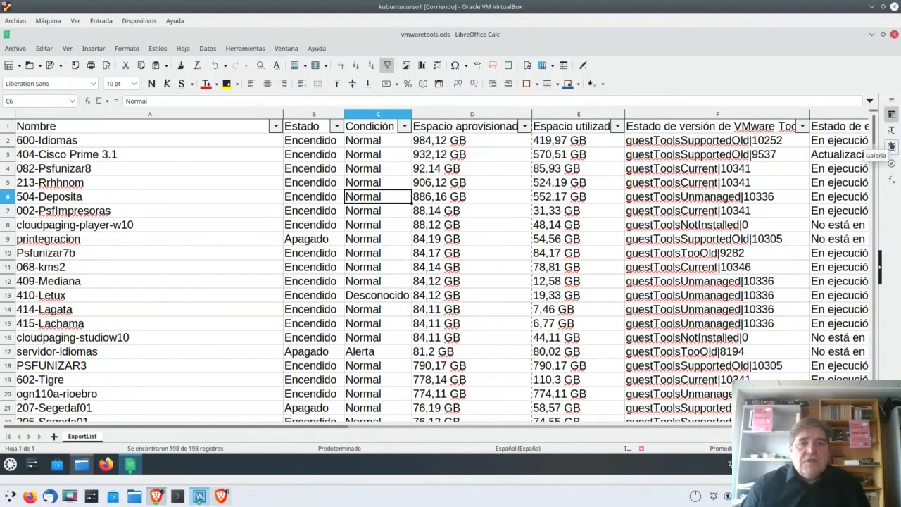
left_click(275, 126)
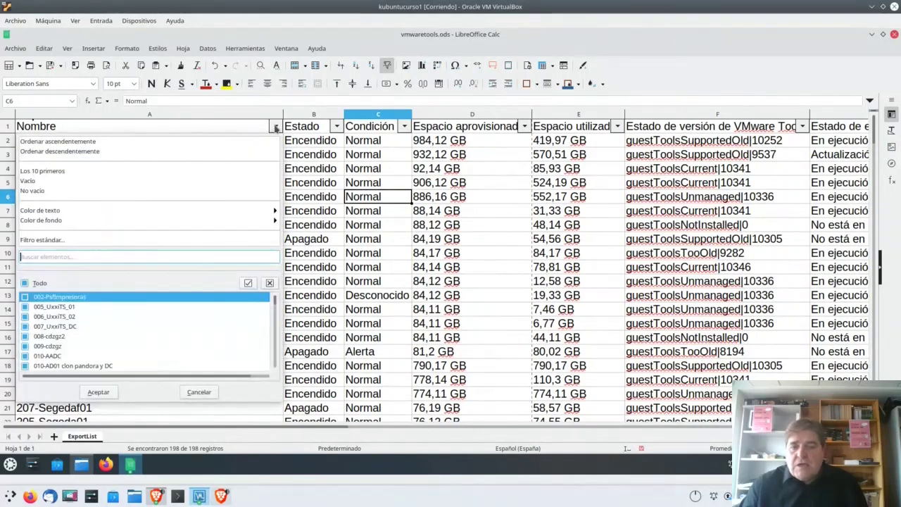
left_click(276, 125)
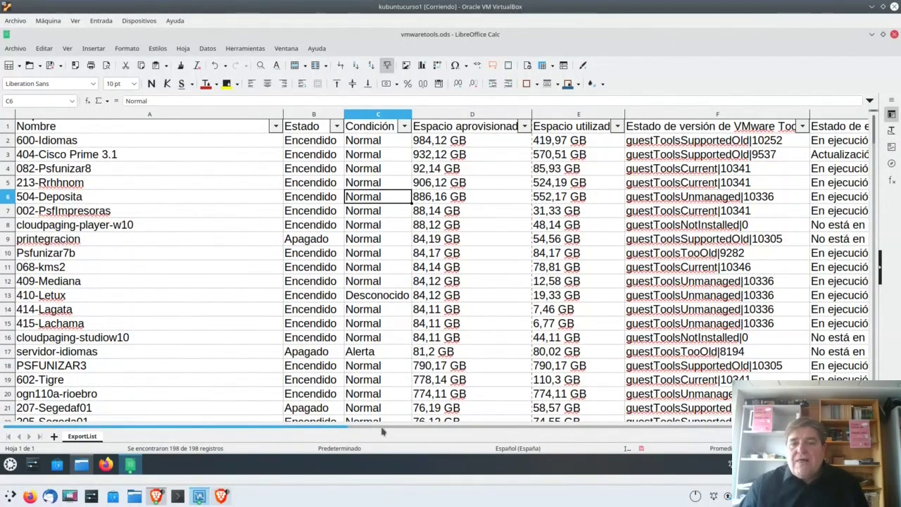
scroll(382, 431, "right", 1)
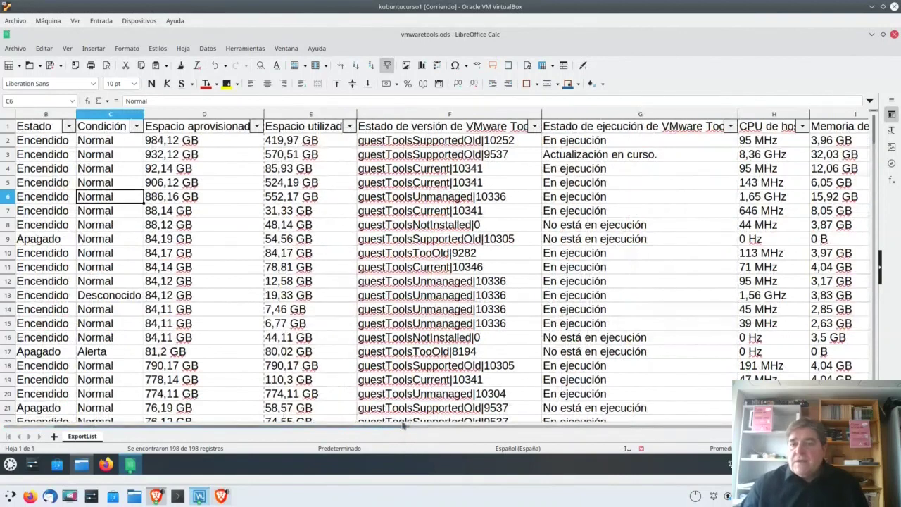
Save vmwaretools.ods with its descending provisioned-space order
mouse_move(403, 432)
left_mouse_down()
mouse_move(591, 443)
mouse_move(440, 432)
left_mouse_up()
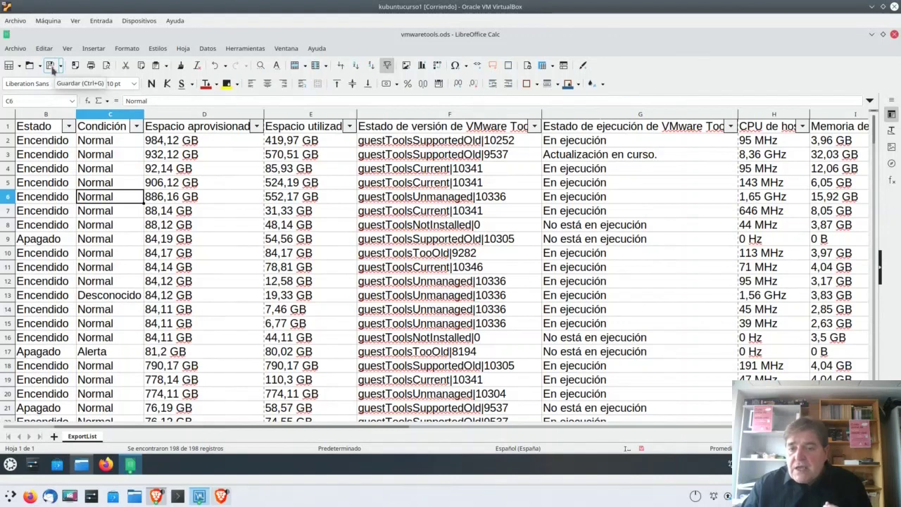
mouse_move(641, 446)
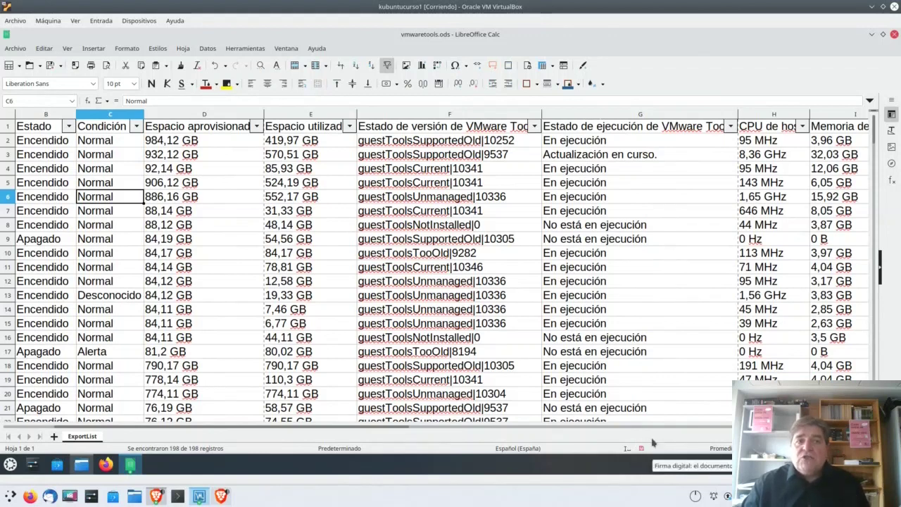
left_click(50, 66)
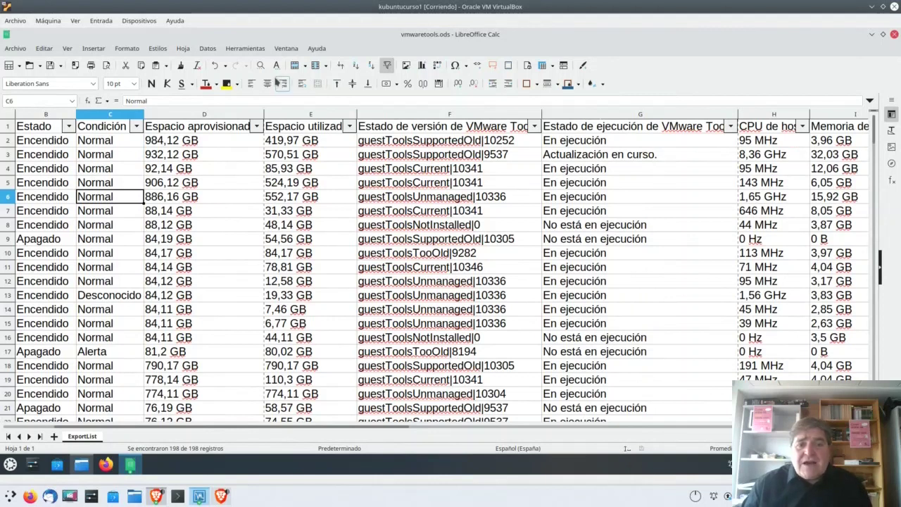
In Opciones > Cargar/guardar > General, set AutoRecovery saving to every 1 minute
left_click(255, 50)
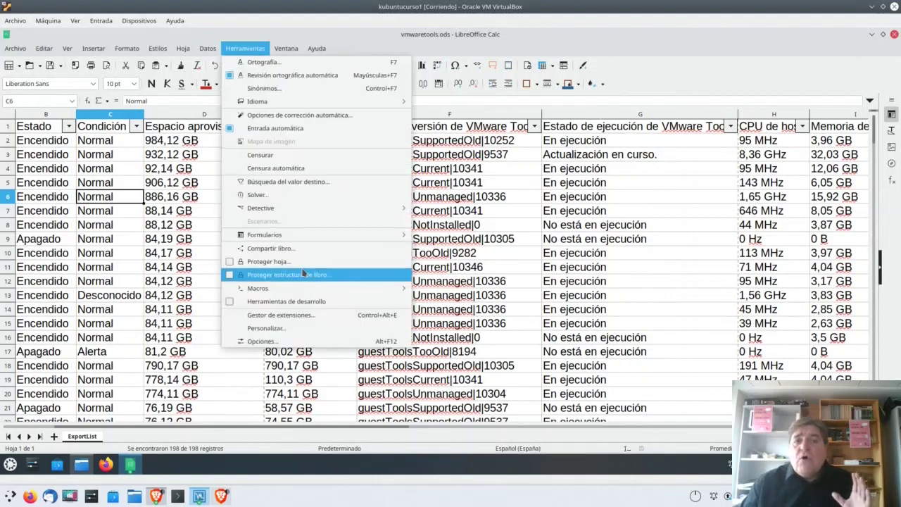
left_click(283, 342)
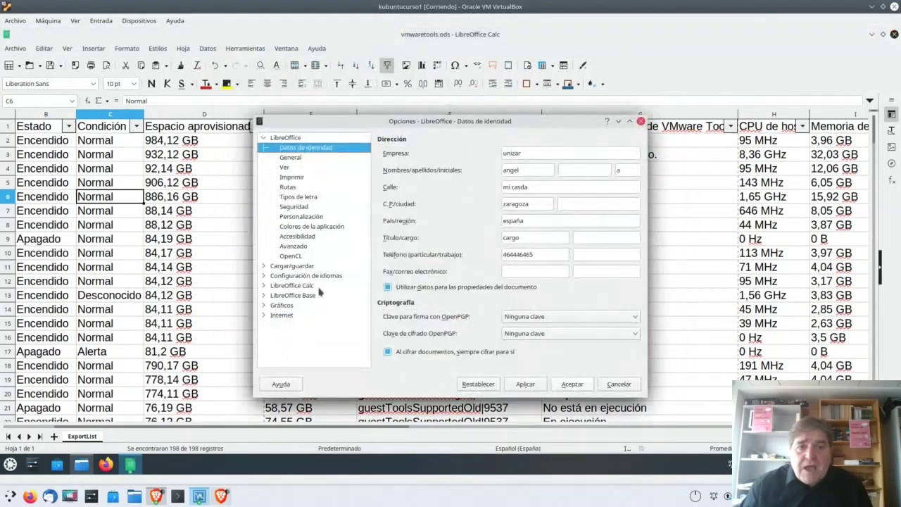
left_click(285, 267)
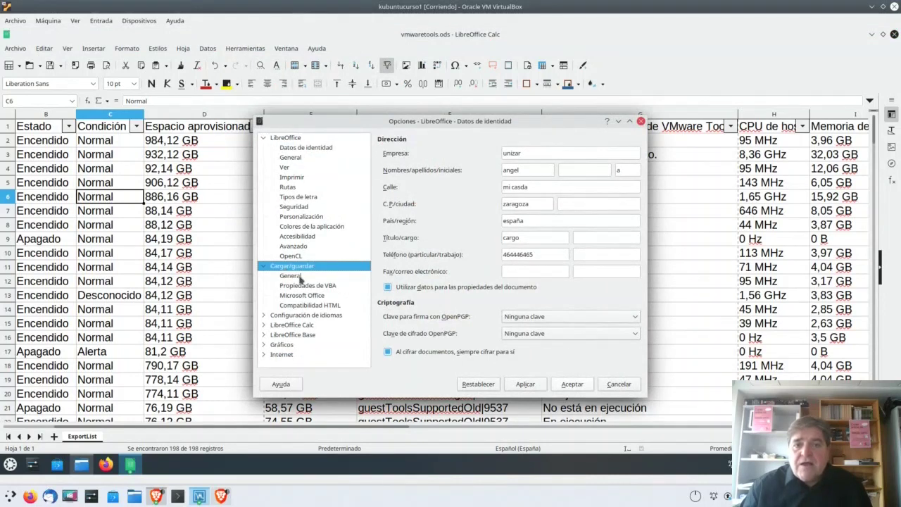
left_click(298, 276)
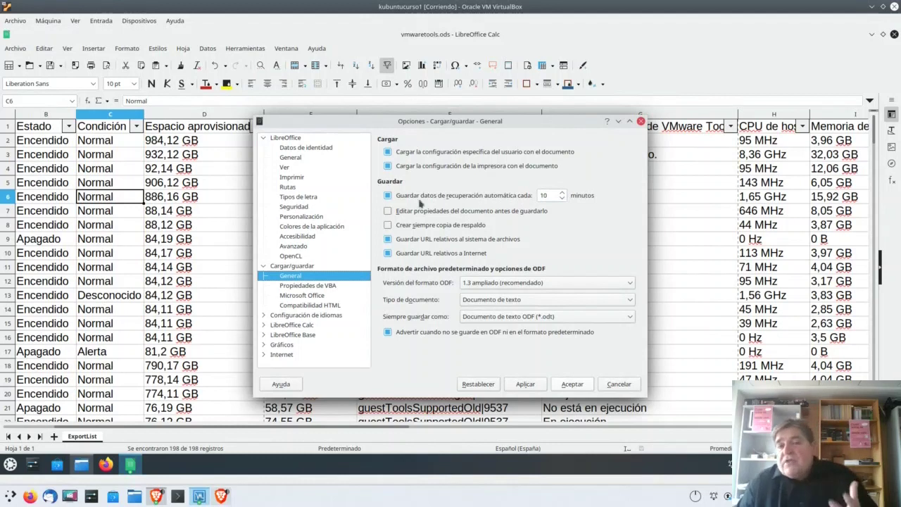
left_click(546, 195)
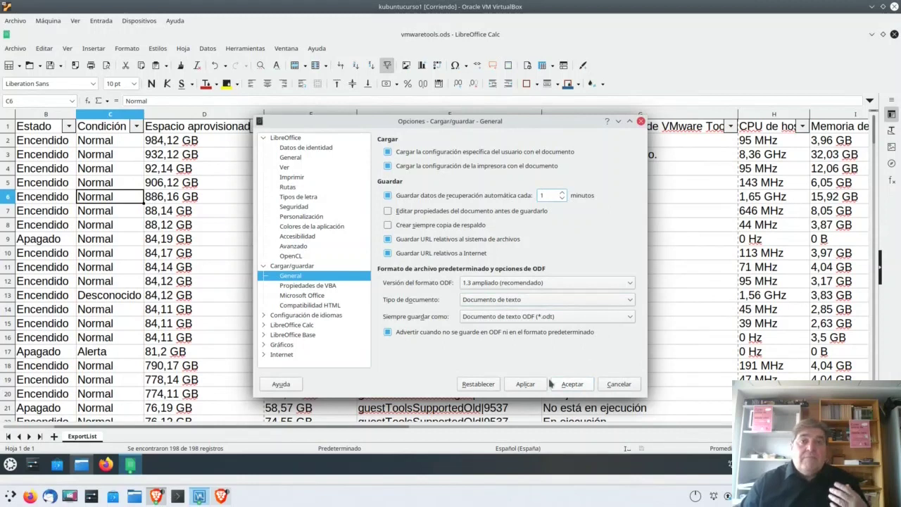
left_click(571, 384)
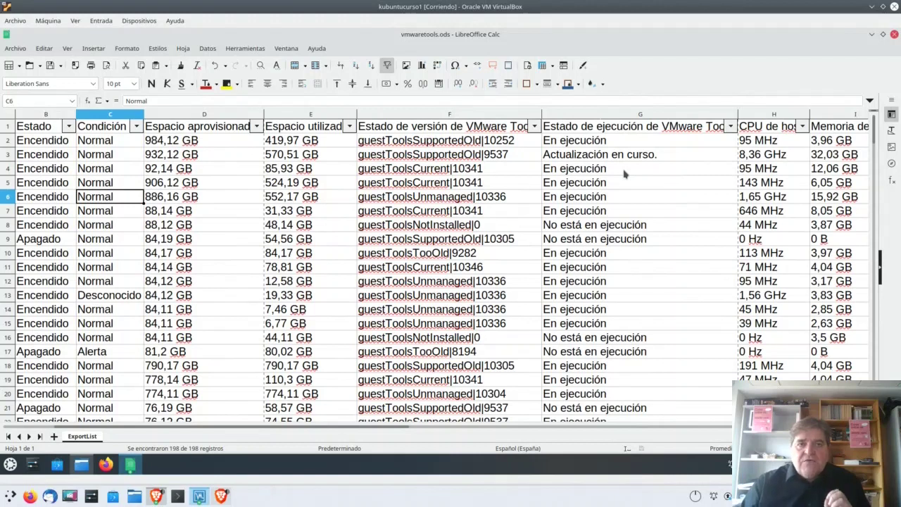
left_click(245, 48)
left_click(274, 341)
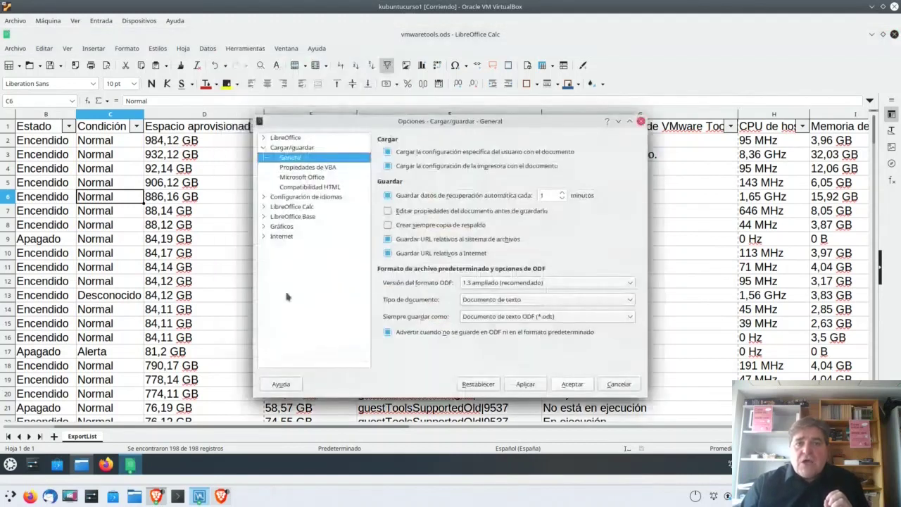
left_click(263, 148)
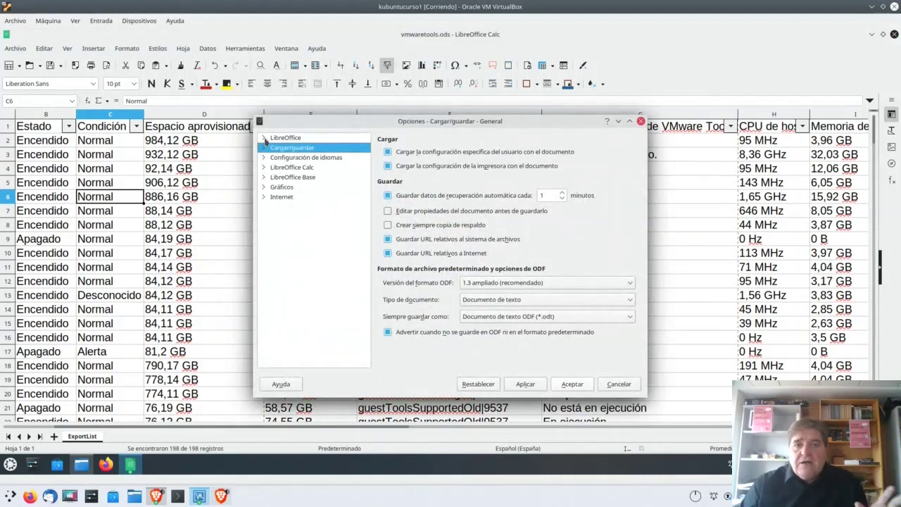
left_click(263, 138)
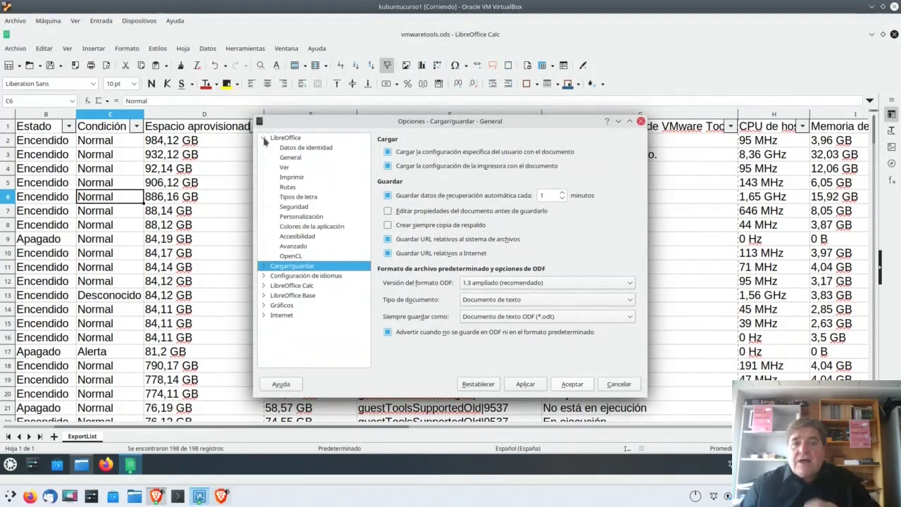
left_click(263, 139)
left_click(264, 148)
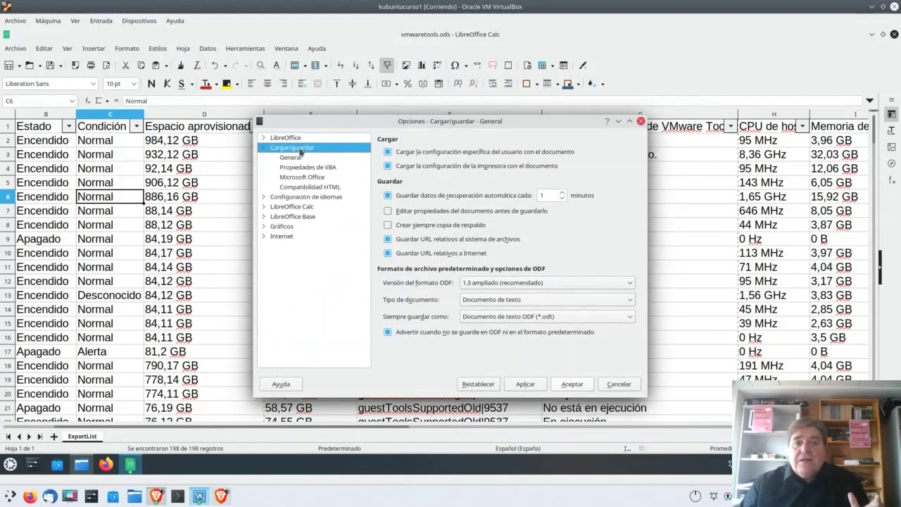
left_click(264, 148)
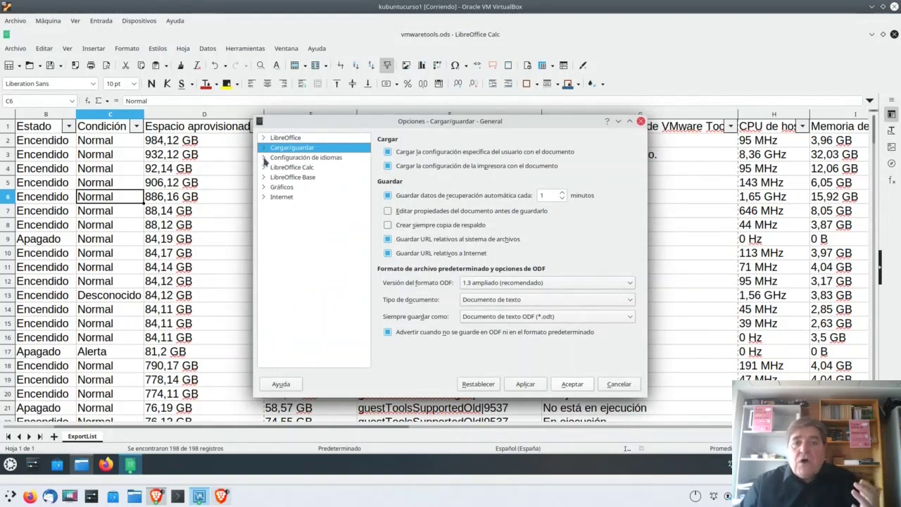
left_click(264, 158)
left_click(263, 157)
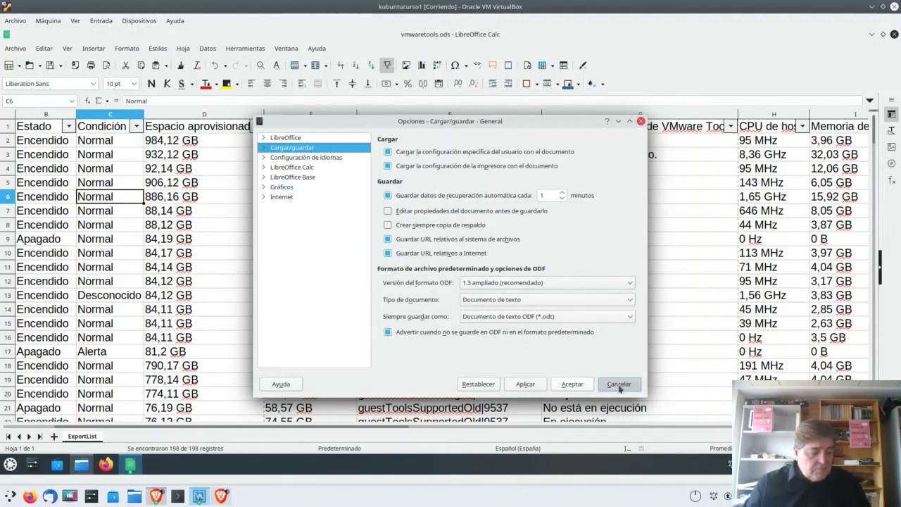
left_click(620, 384)
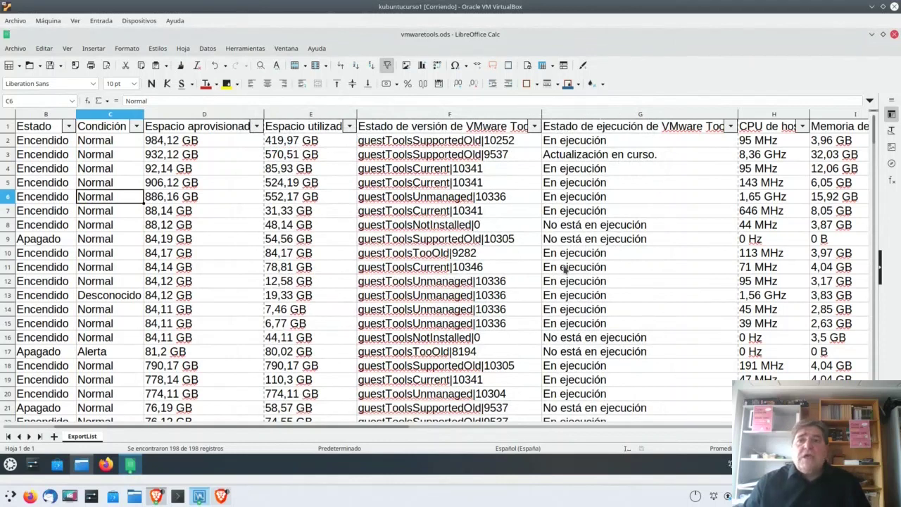
Close Calc and open cups.odp from sesion5, showing slide 1 'Curso Linux desde cero'
left_click(893, 35)
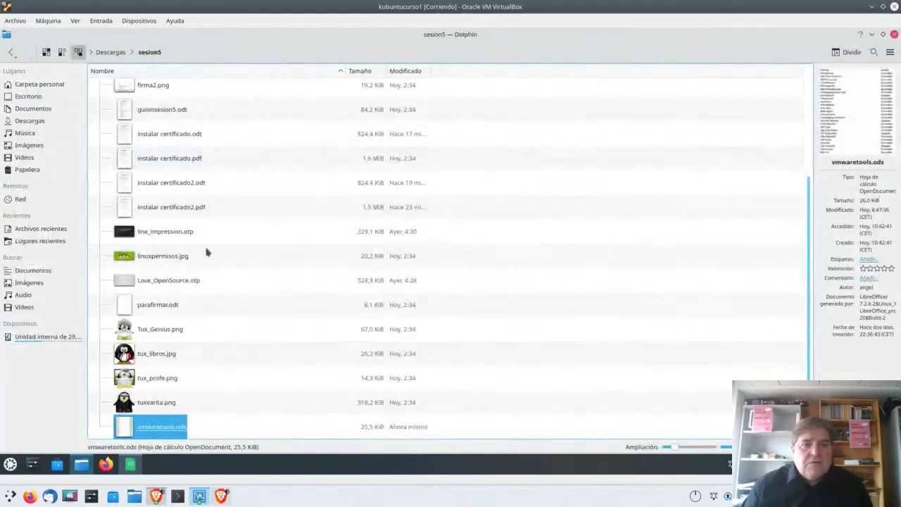
scroll(240, 320, "up", 3)
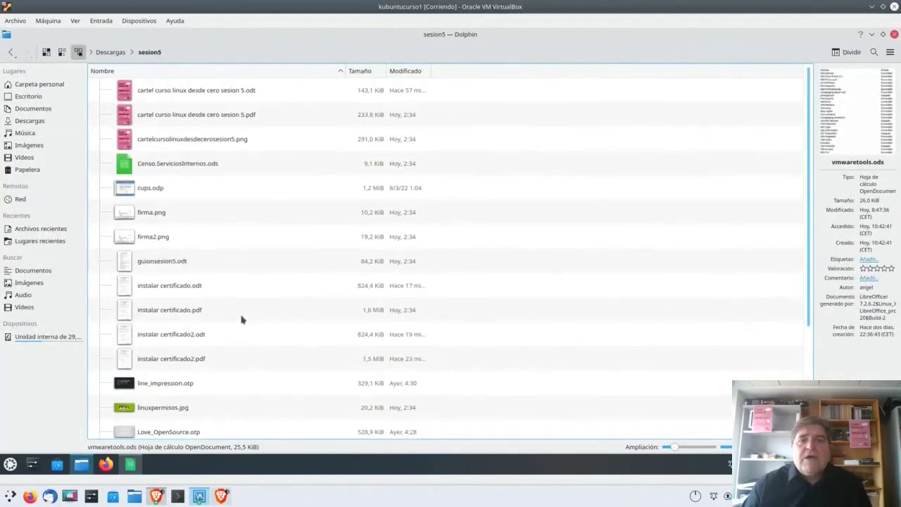
double_click(149, 188)
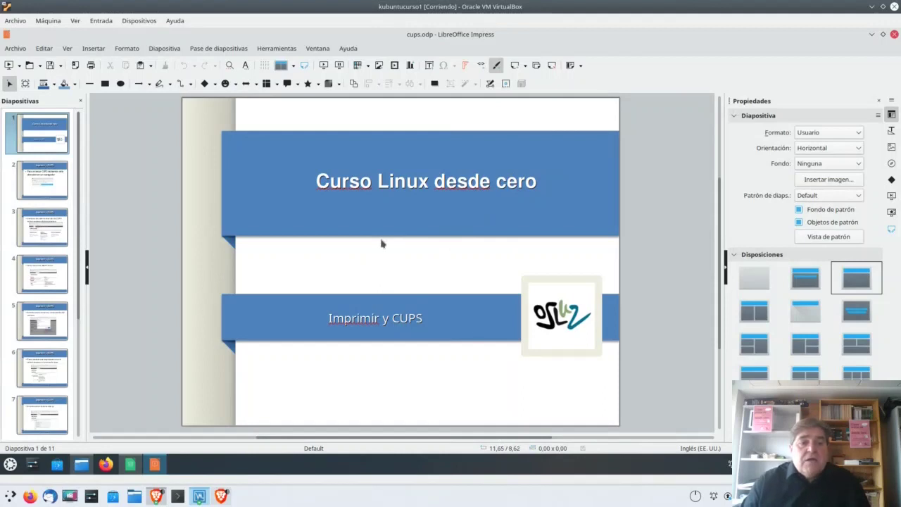
Browse the CUPS slide thumbnails from slide 2 through 6, then back to slide 1
left_click(44, 188)
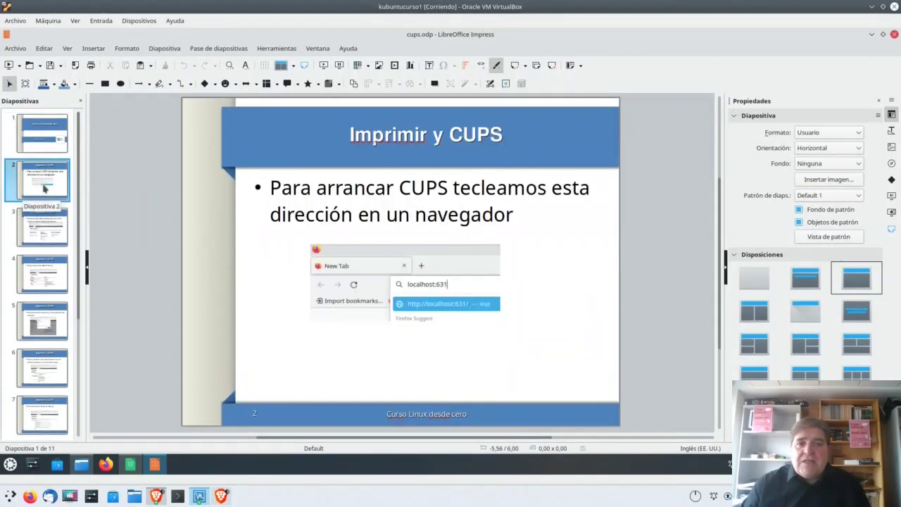
left_click(56, 242)
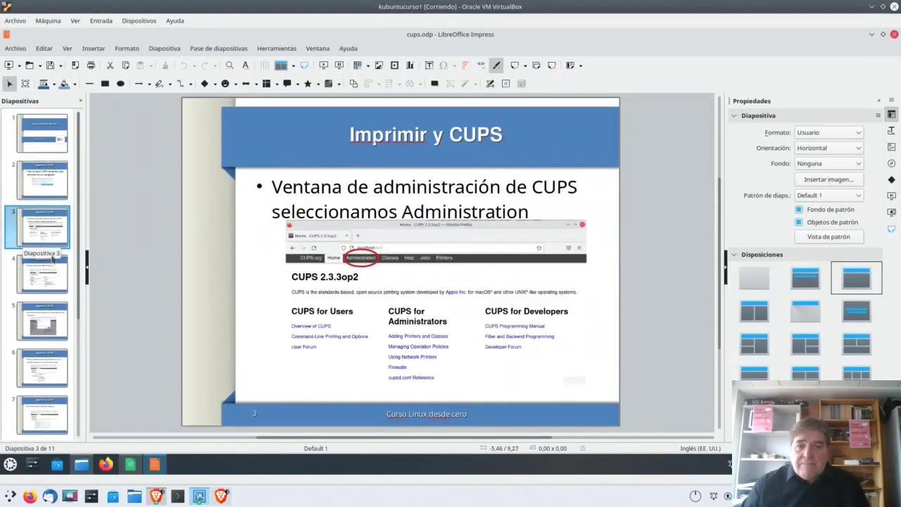
left_click(49, 274)
left_click(46, 328)
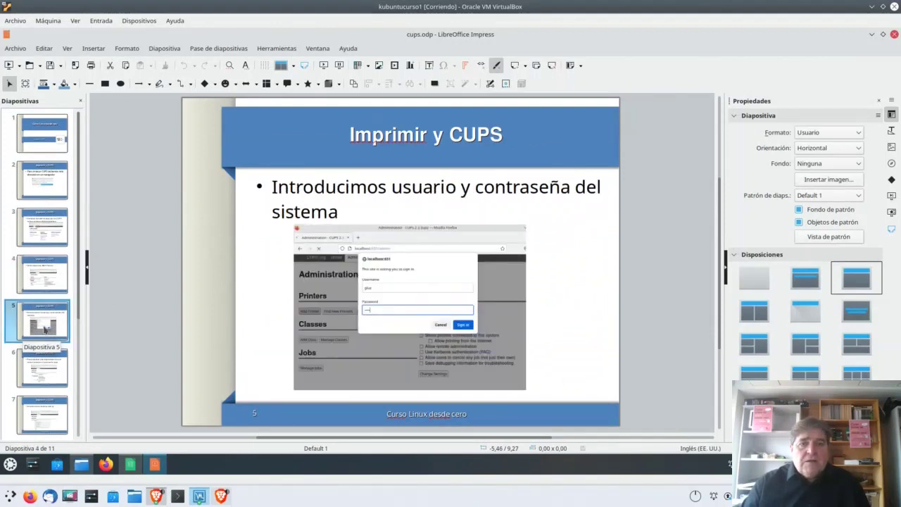
left_click(49, 376)
left_click(46, 274)
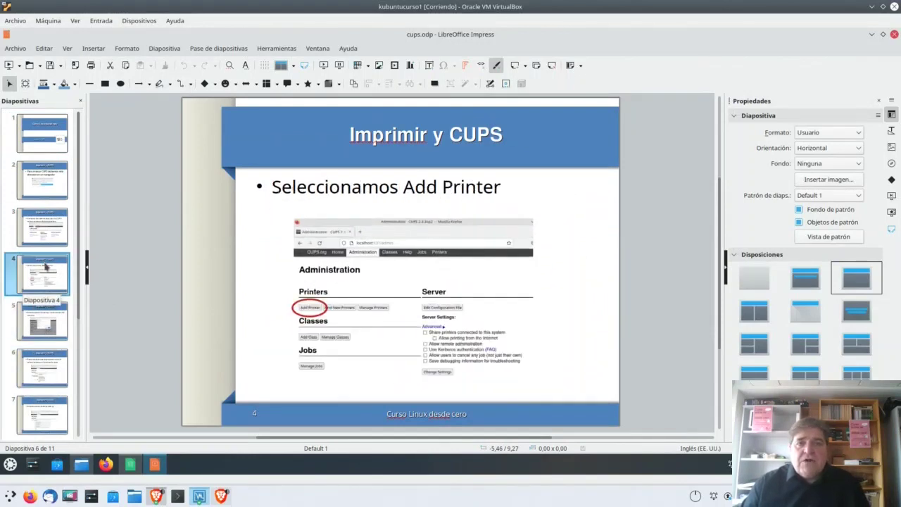
left_click(44, 218)
key("Up")
key("Up")
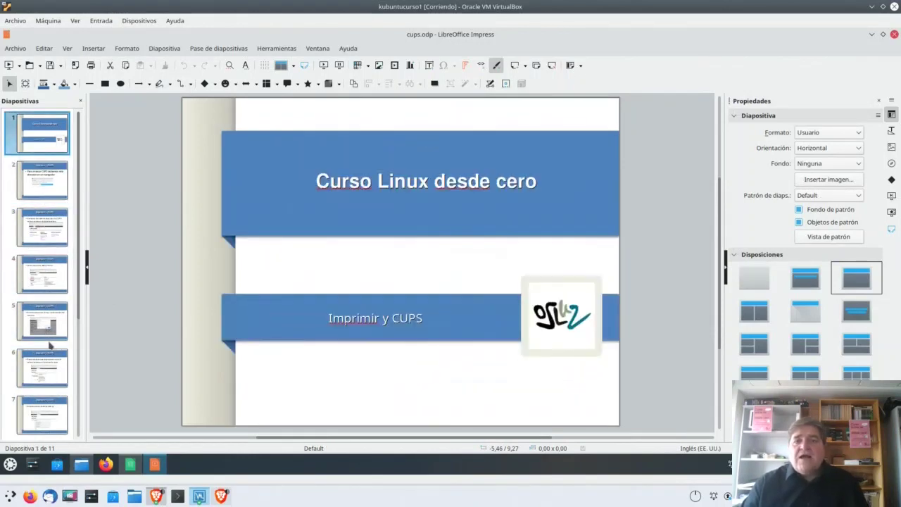
Run the slideshow from slide 1 to slide 6, keep the VirtualBox machine running, then end the show
left_click(324, 65)
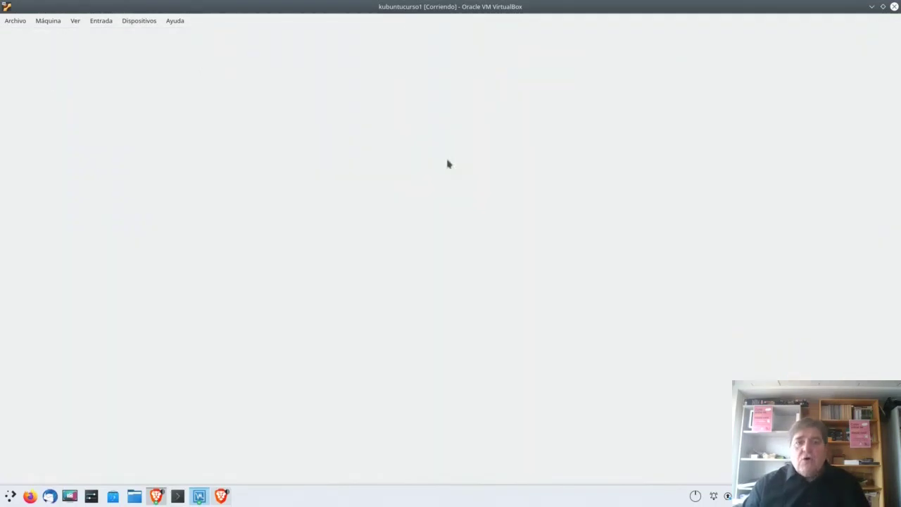
key("Down")
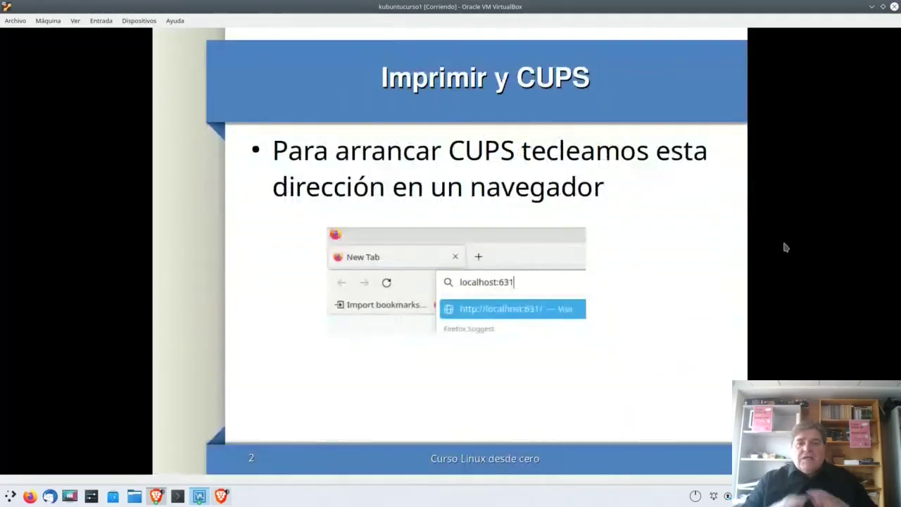
key("Down")
key("Down")
key("Down")
key("Down")
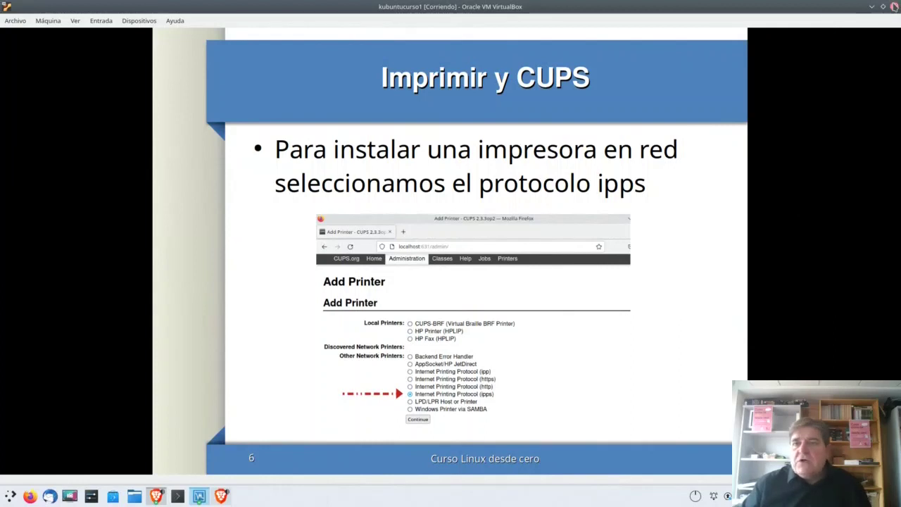
left_click(893, 7)
left_click(489, 261)
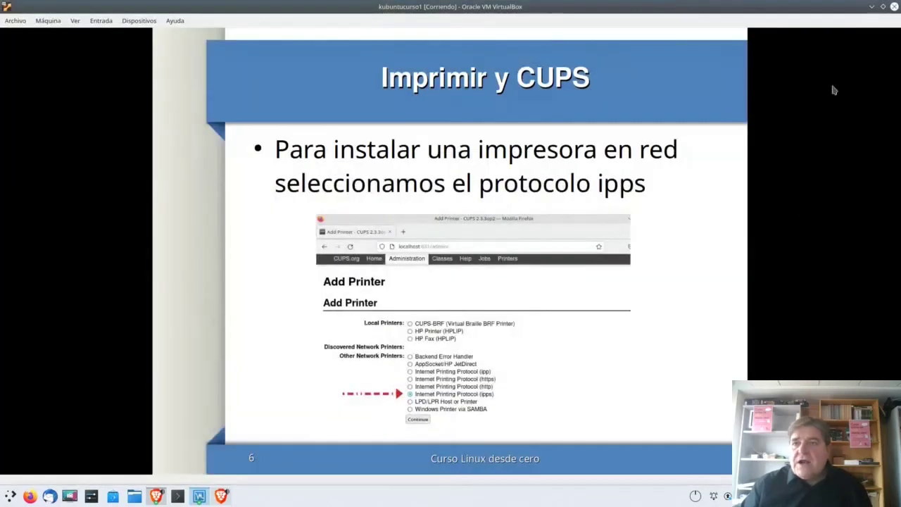
key("Escape")
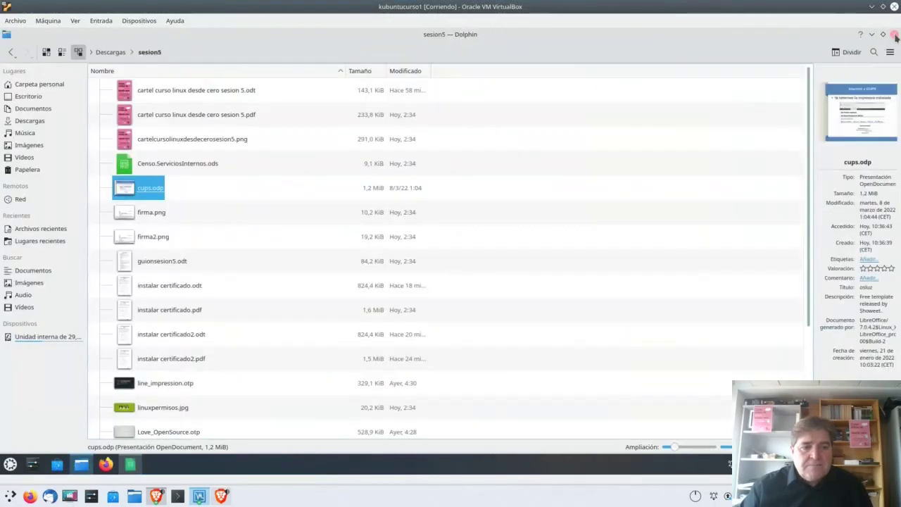
Close the CUPS presentation and launch LibreOffice Impress from the launcher via 'impr'
left_click(894, 35)
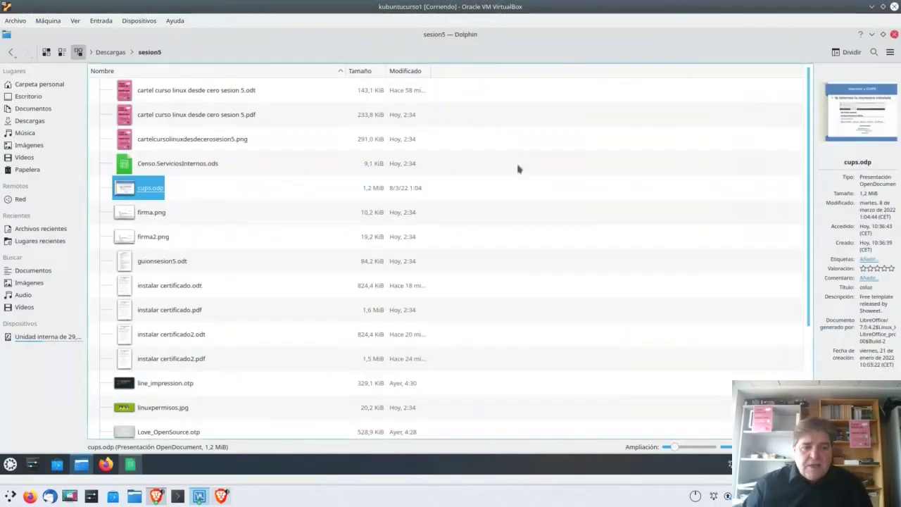
left_click(10, 464)
type("impr")
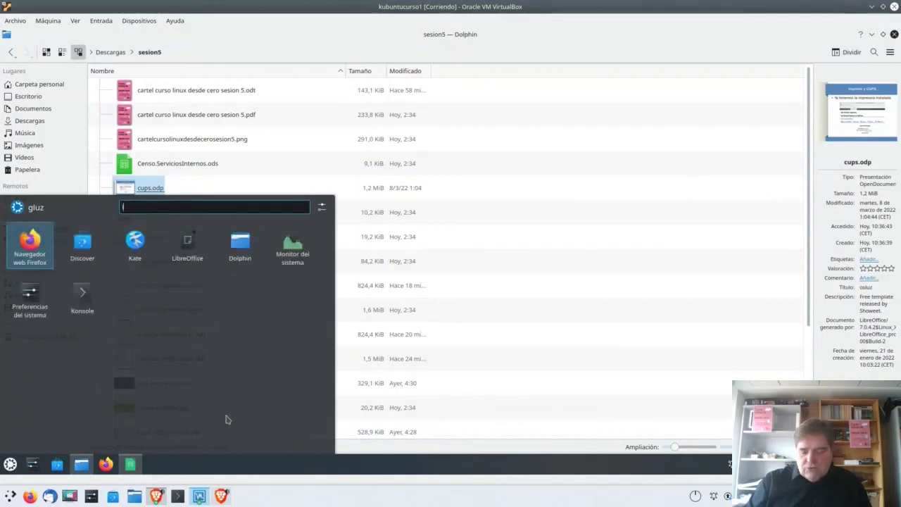
key("Down")
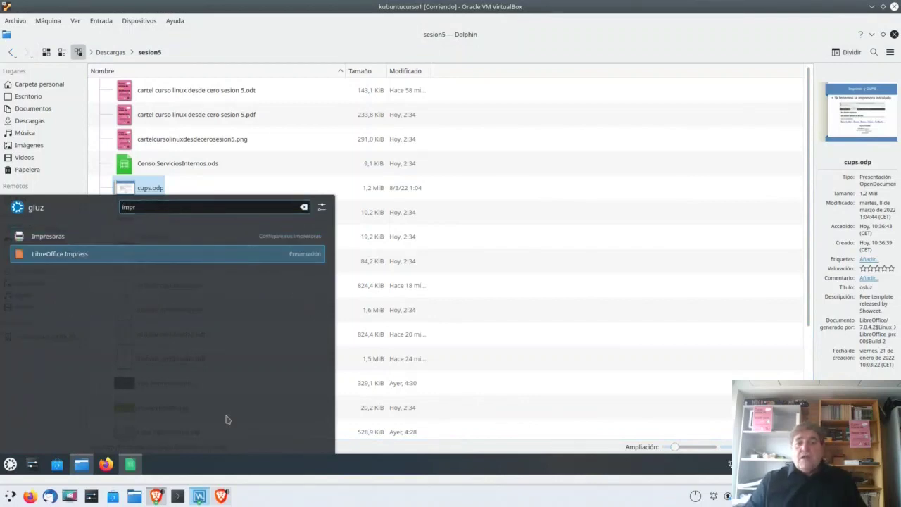
key("Return")
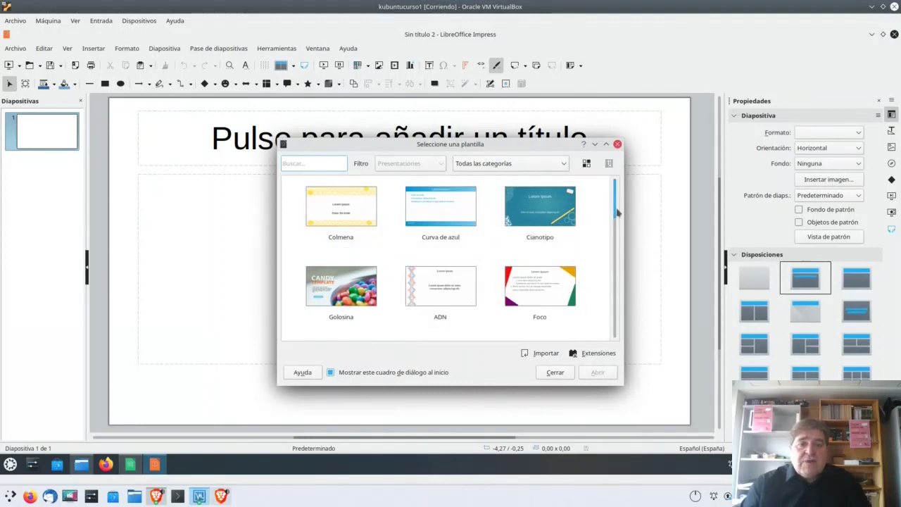
Create the new presentation from the Golosina template in the template picker
mouse_move(615, 209)
left_mouse_down()
mouse_move(617, 319)
mouse_move(613, 216)
left_mouse_up()
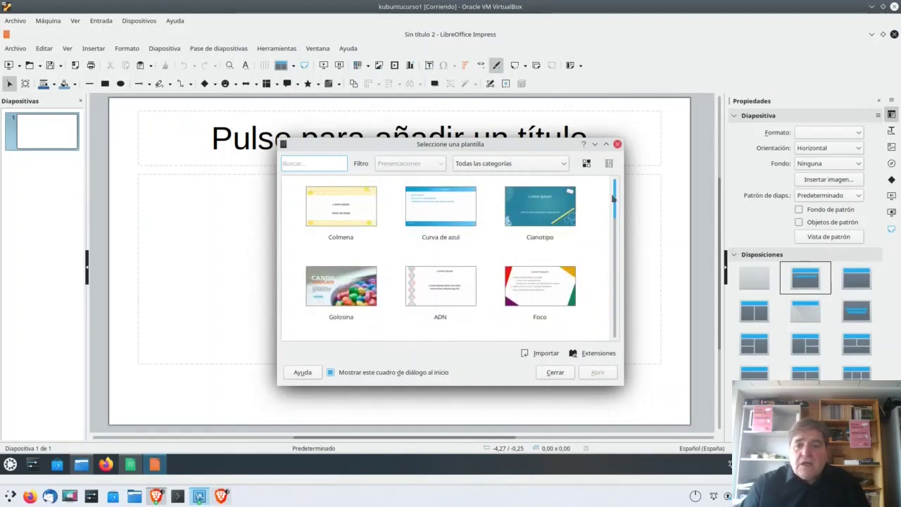
left_click(345, 264)
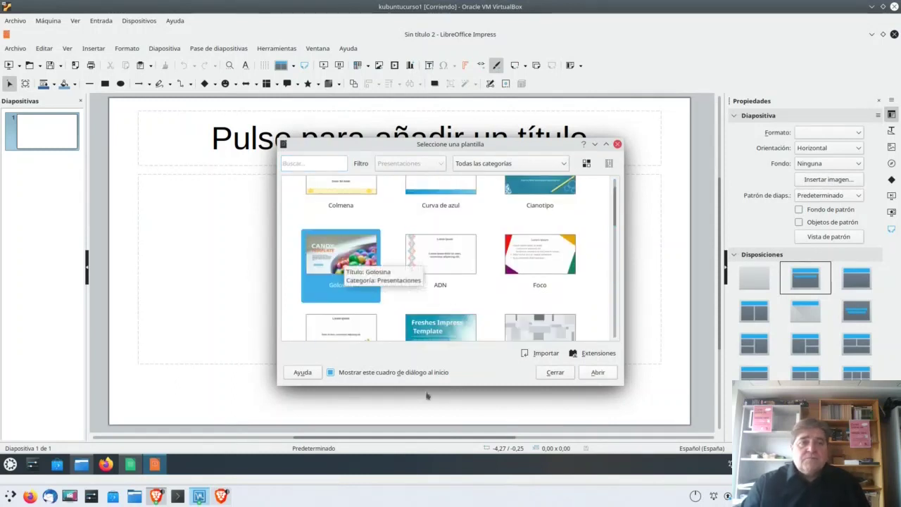
left_click(602, 374)
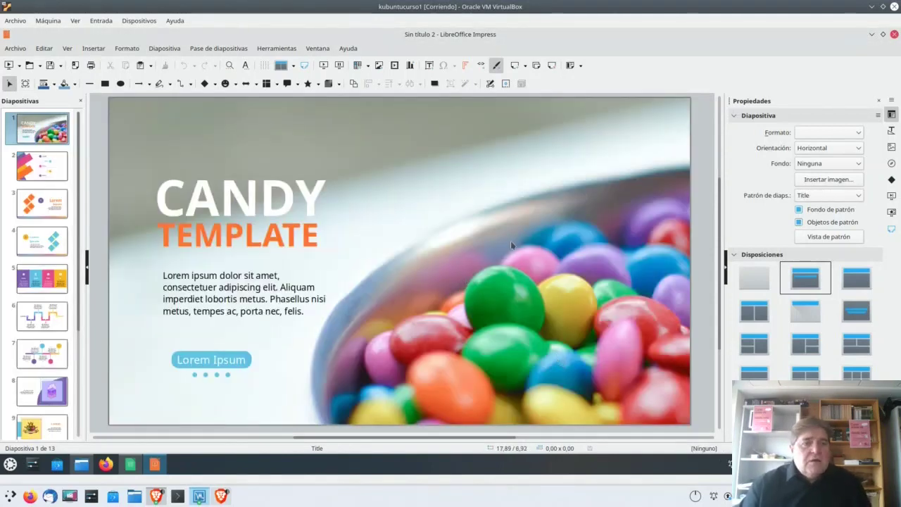
Preview the Candy template's slides 2–5 and slide 8, then return to slide 2's Lorem title
left_click(53, 166)
left_click(56, 203)
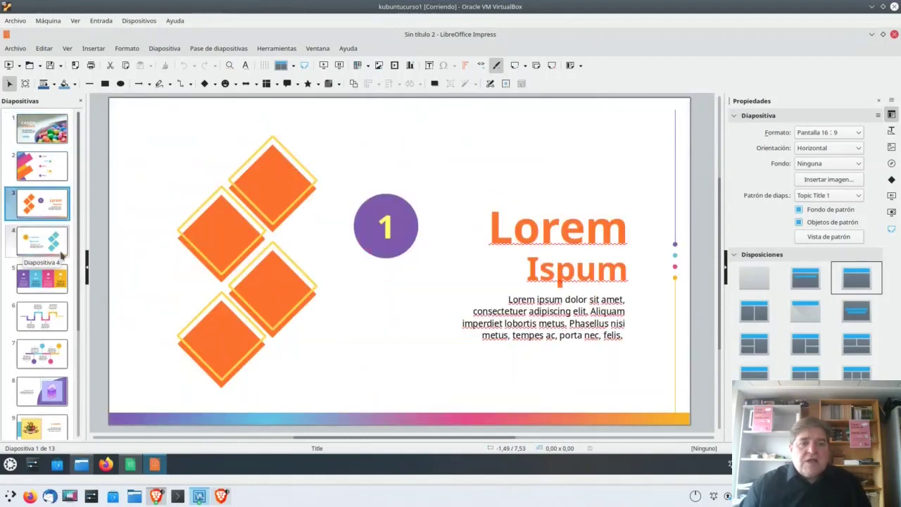
left_click(60, 246)
left_click(43, 285)
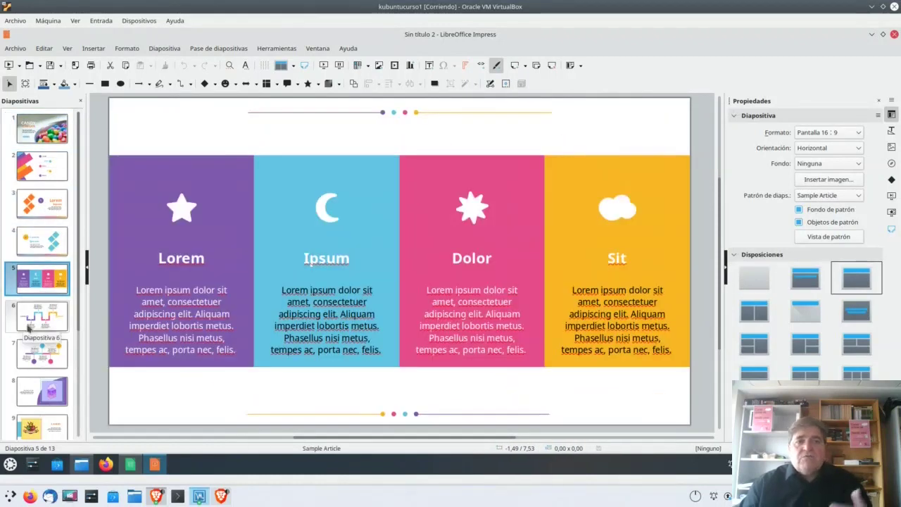
key("Down")
key("Down")
key("Down")
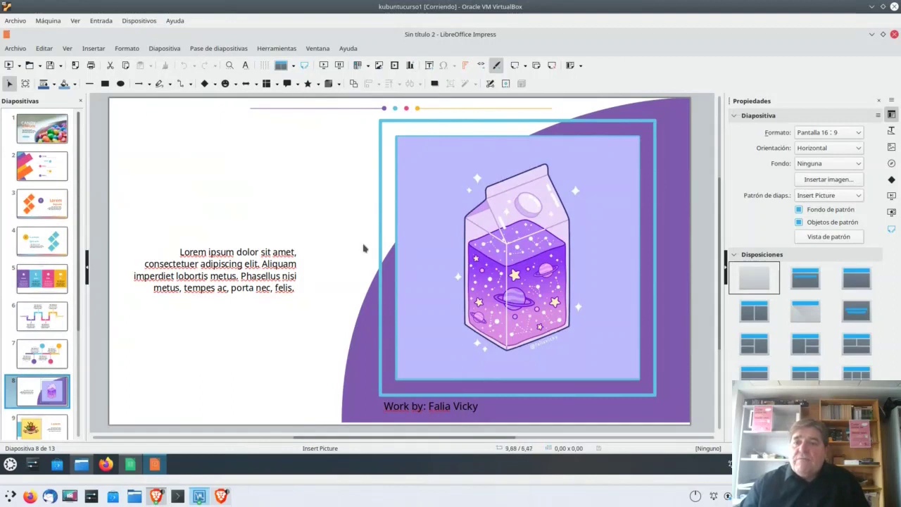
left_click(571, 181)
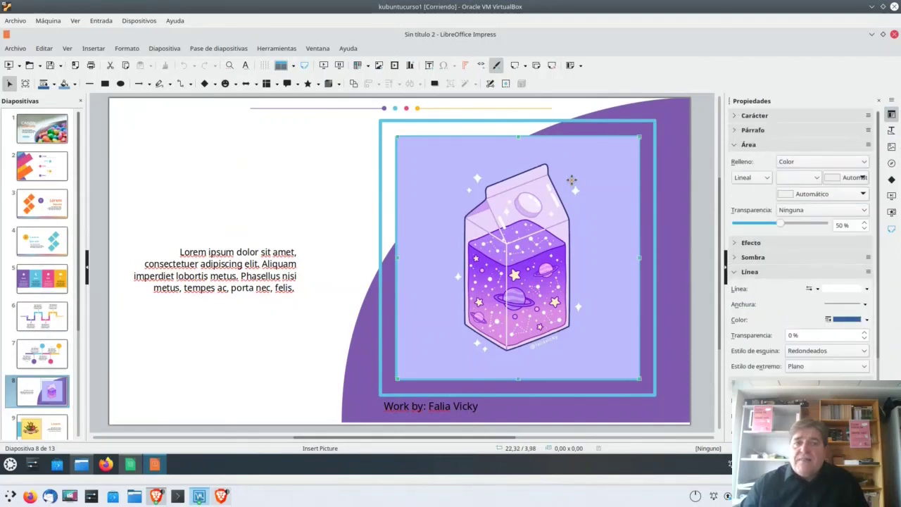
left_click(314, 135)
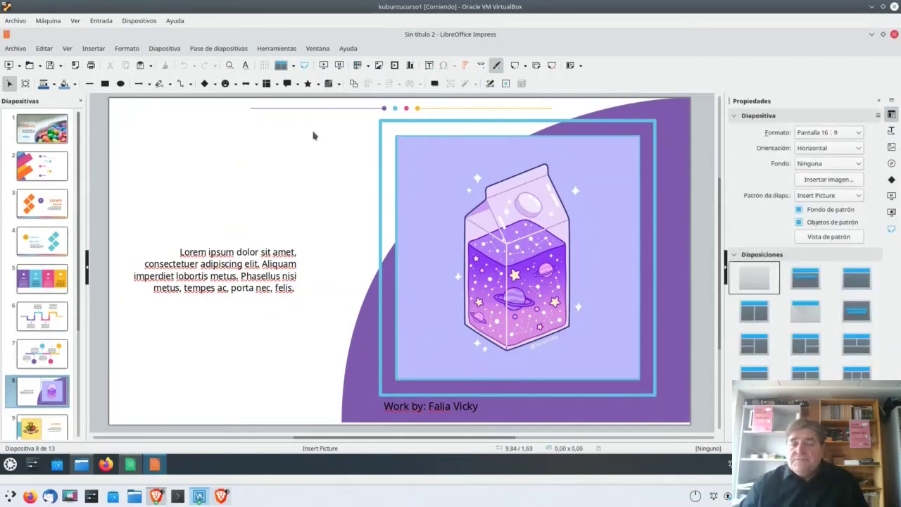
left_click(60, 175)
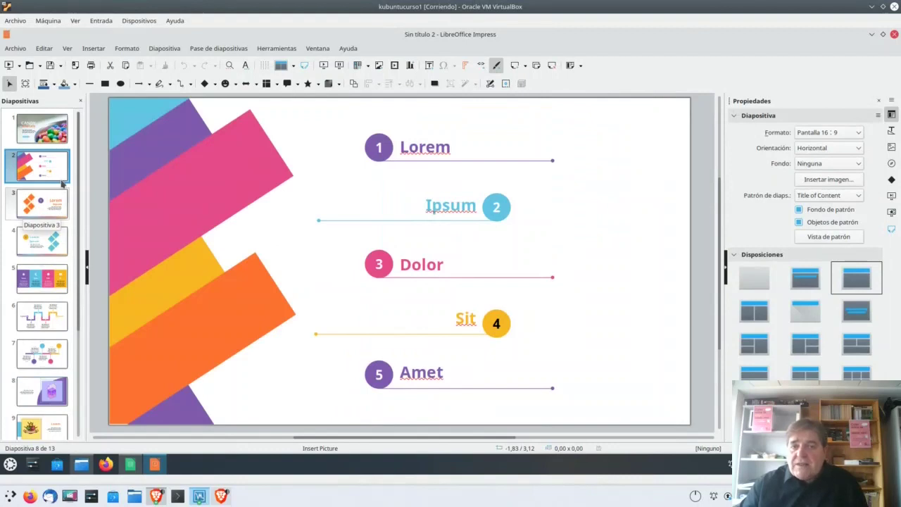
left_click(430, 155)
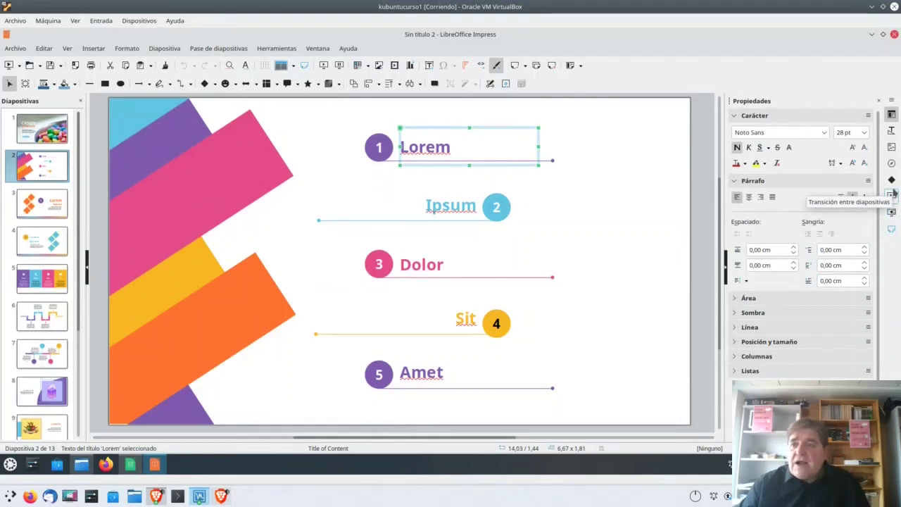
Look through the sidebar's Gallery, Animation and Master Slides panels, ending on Slide Transition
left_click(891, 148)
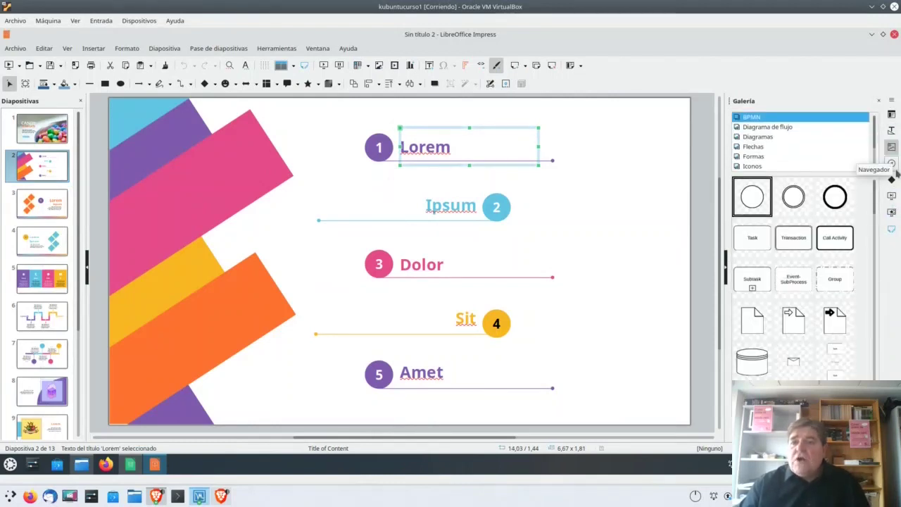
left_click(892, 197)
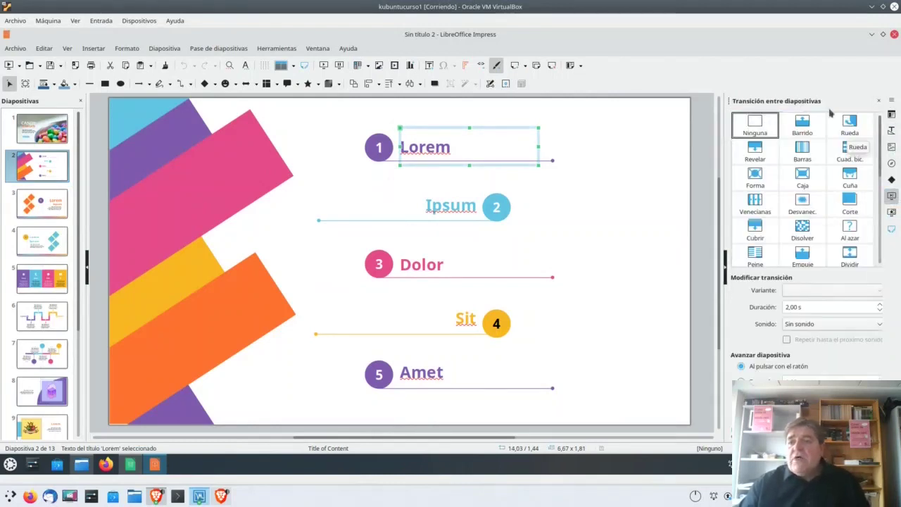
left_click(892, 211)
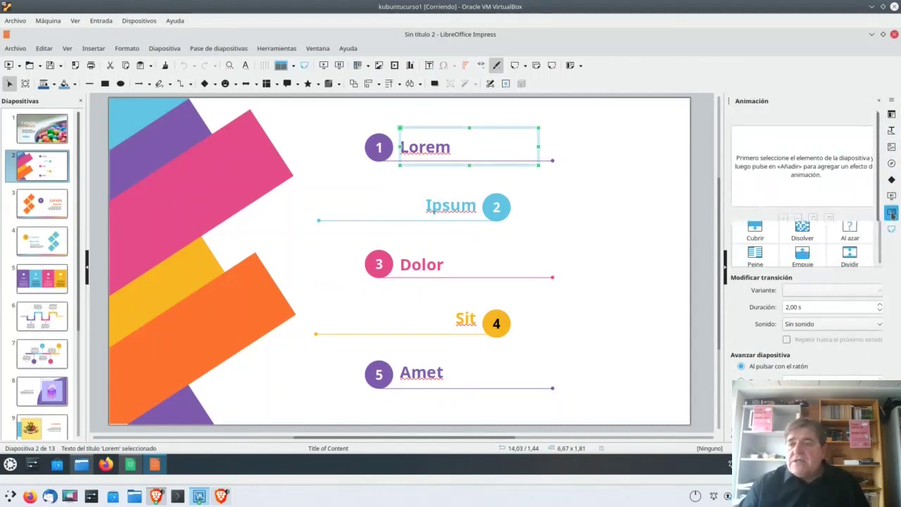
left_click(890, 230)
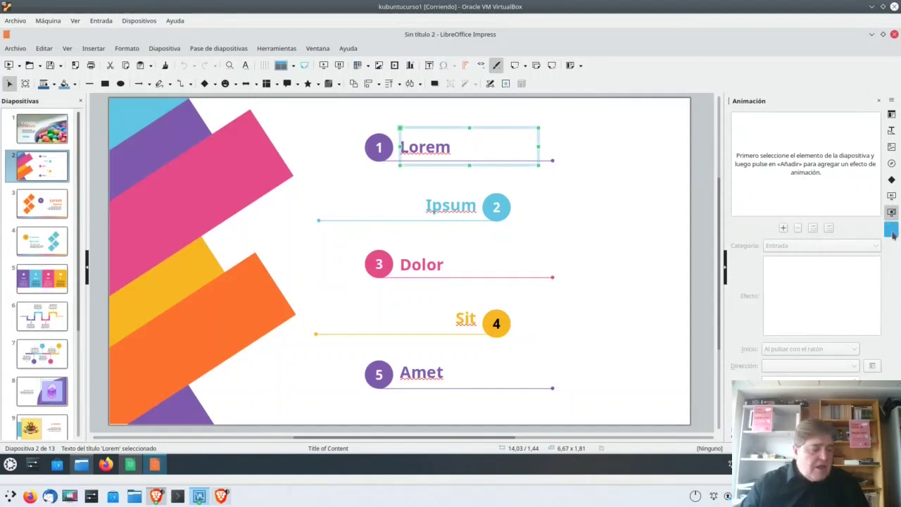
left_click(890, 197)
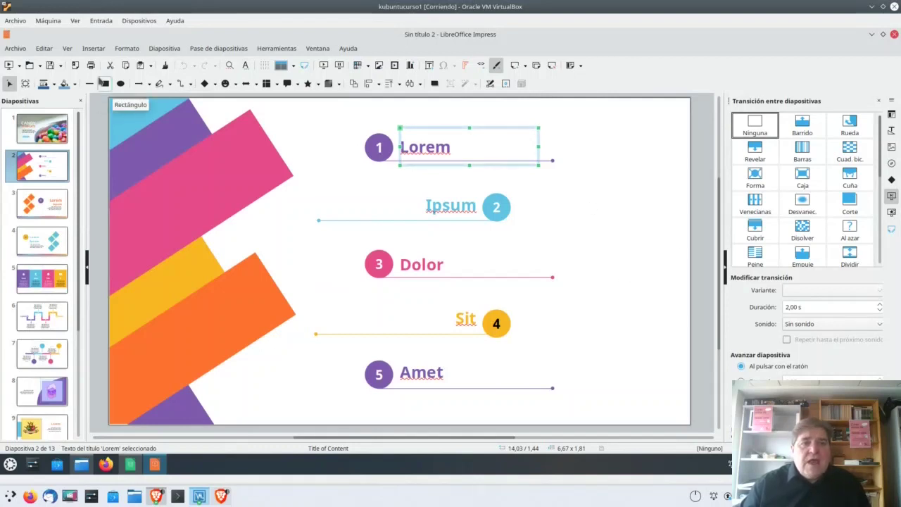
left_click(94, 50)
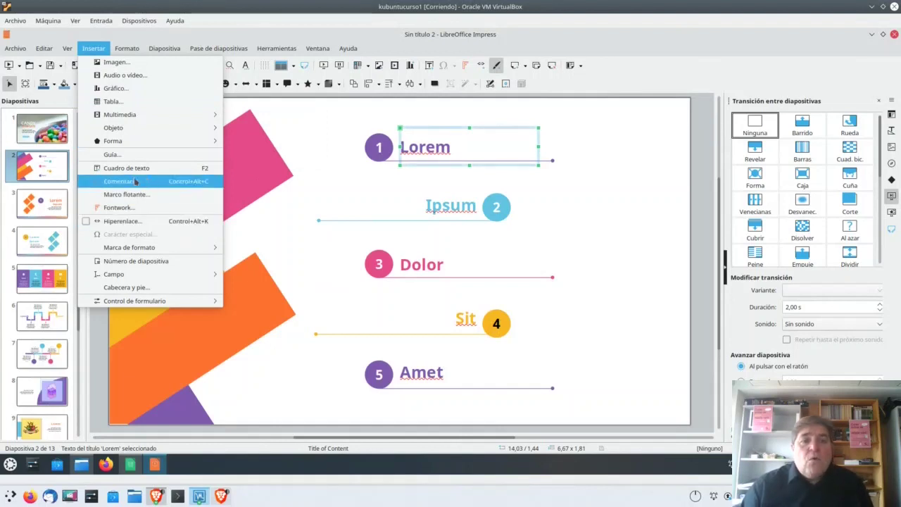
Insert the purple-and-yellow 3D style from the Fontwork gallery onto slide 2
left_click(124, 209)
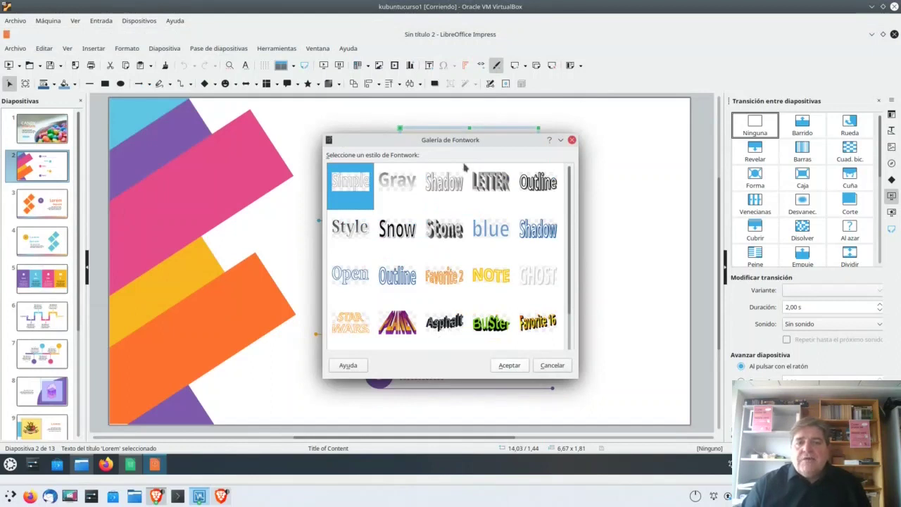
left_click_drag(468, 145, 452, 140)
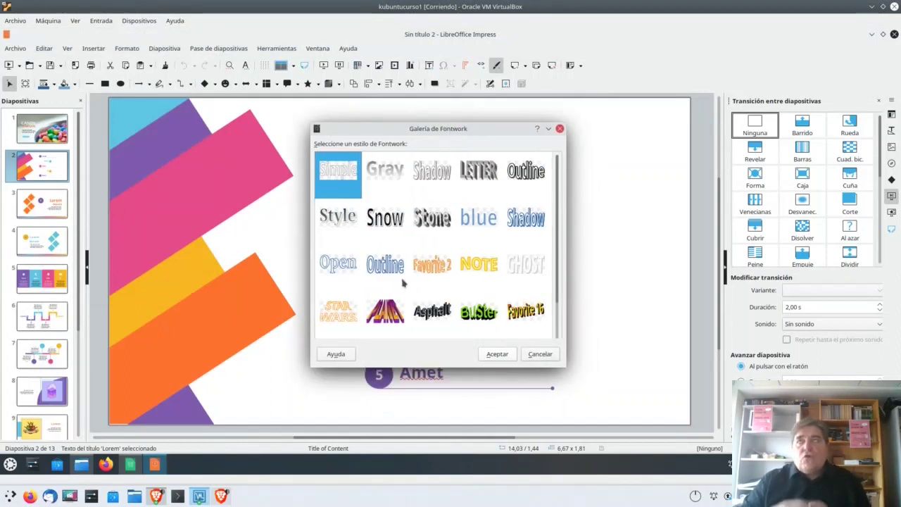
left_click(436, 237)
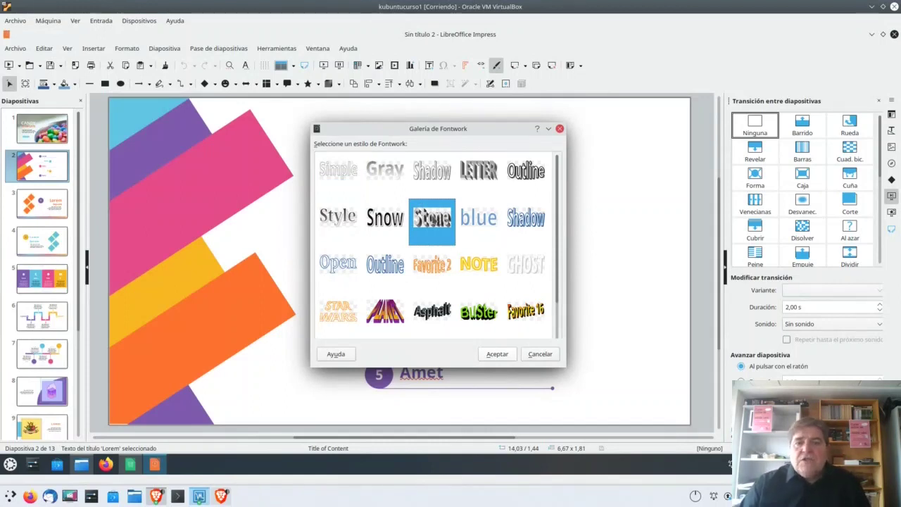
left_click(385, 313)
left_click(496, 355)
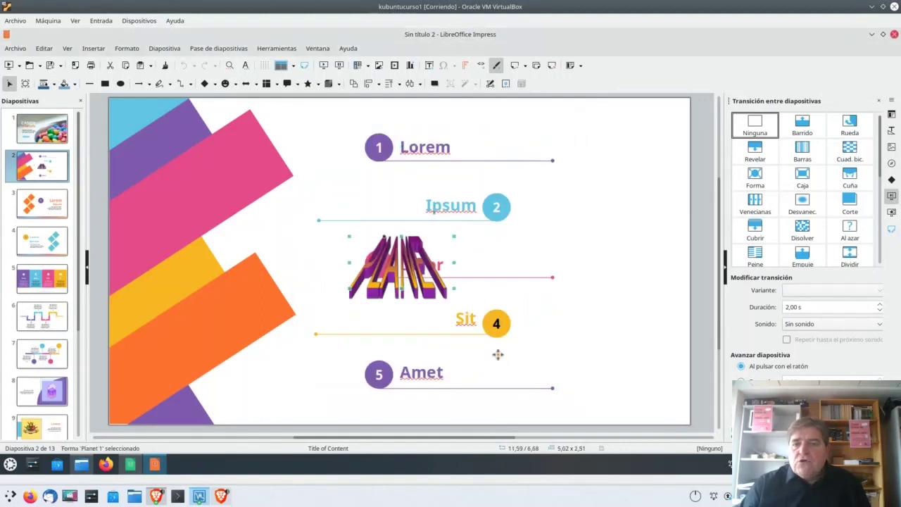
Place the PLANET Fontwork right of the Ipsum item and rotate it about 52°
mouse_move(399, 260)
left_mouse_down()
mouse_move(617, 204)
mouse_move(597, 221)
left_mouse_up()
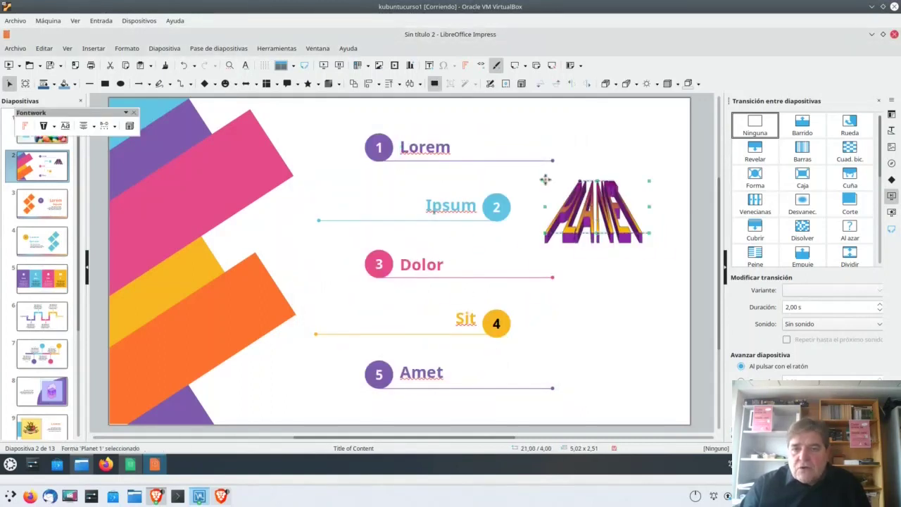
left_click_drag(552, 182, 547, 192)
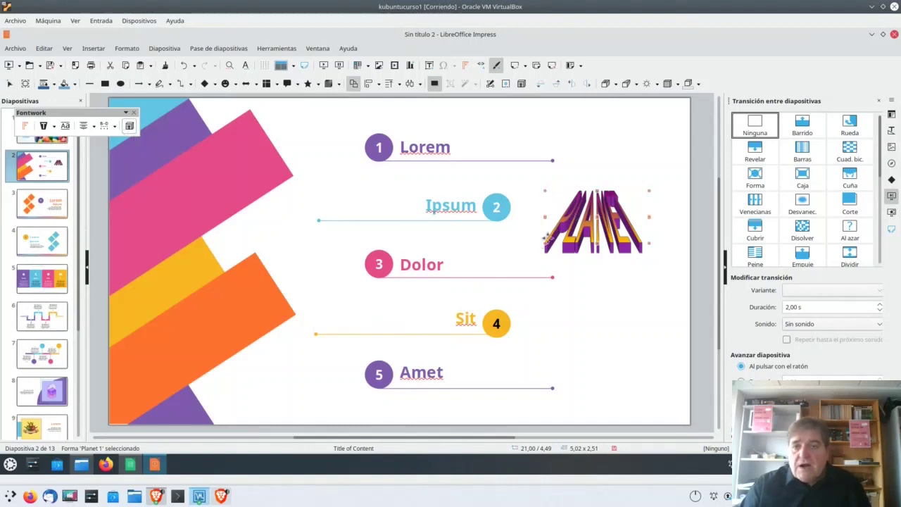
left_click_drag(546, 244, 583, 287)
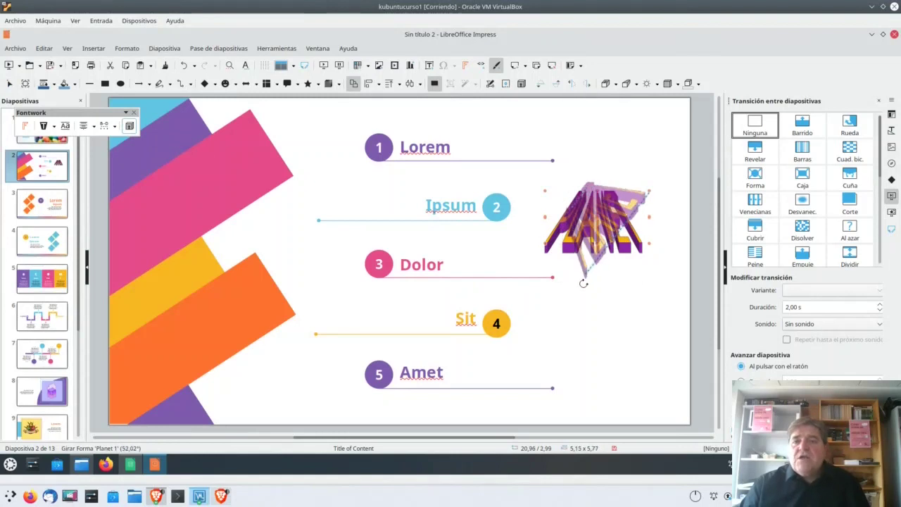
Replace the Fontwork word PLANET with 'angel', then go to slide 4
double_click(611, 201)
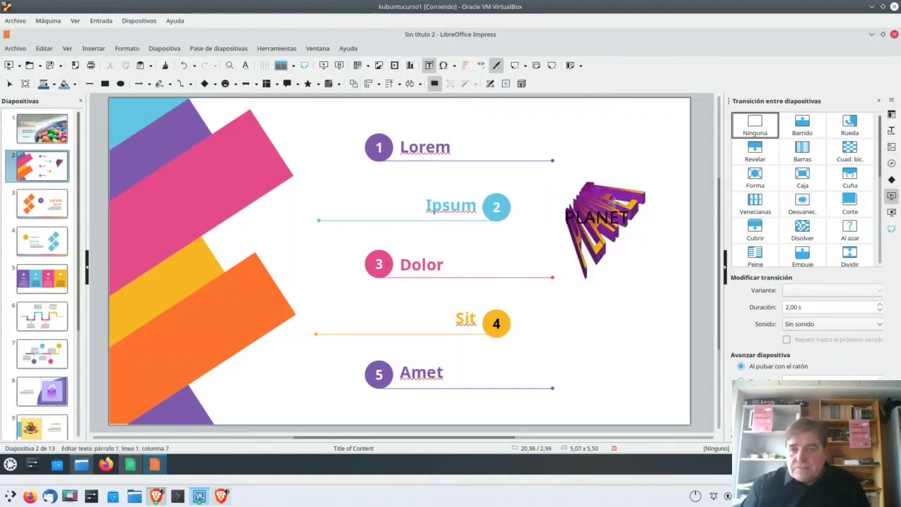
type("ange")
key("Return")
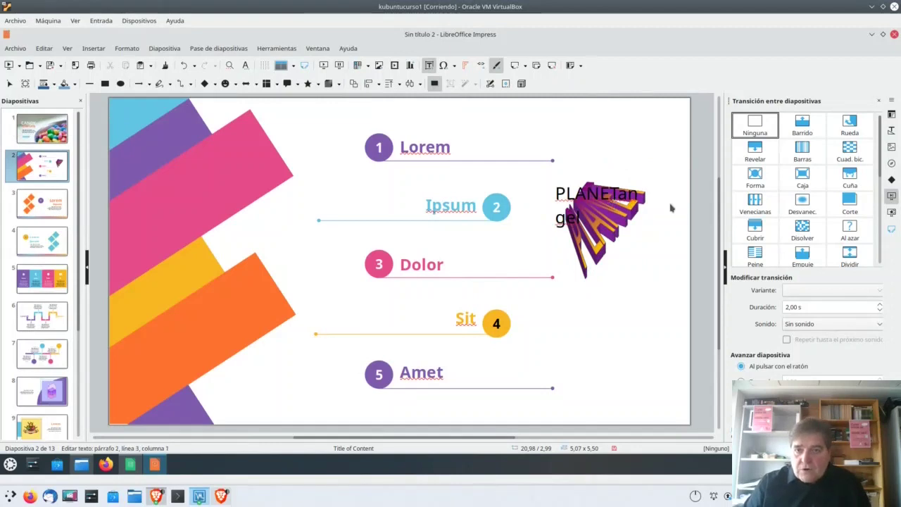
key("BackSpace")
key("BackSpace")
key("BackSpace")
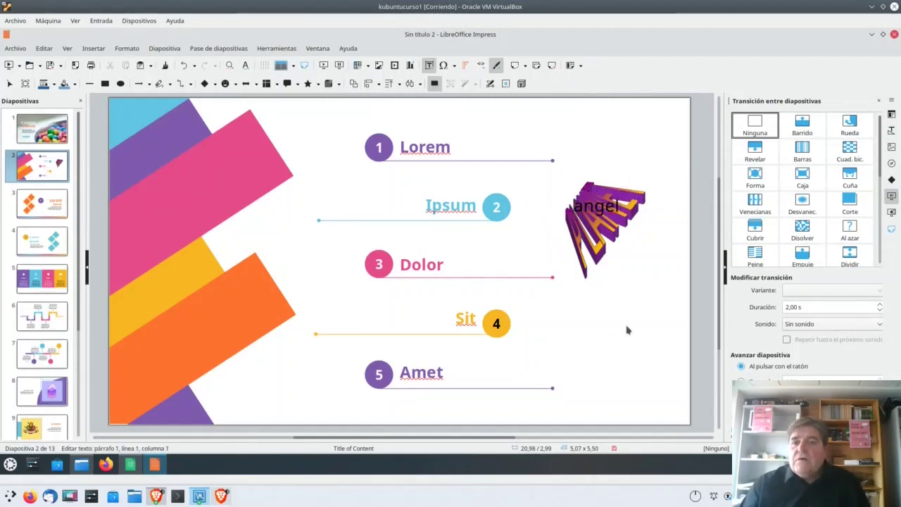
key("Escape")
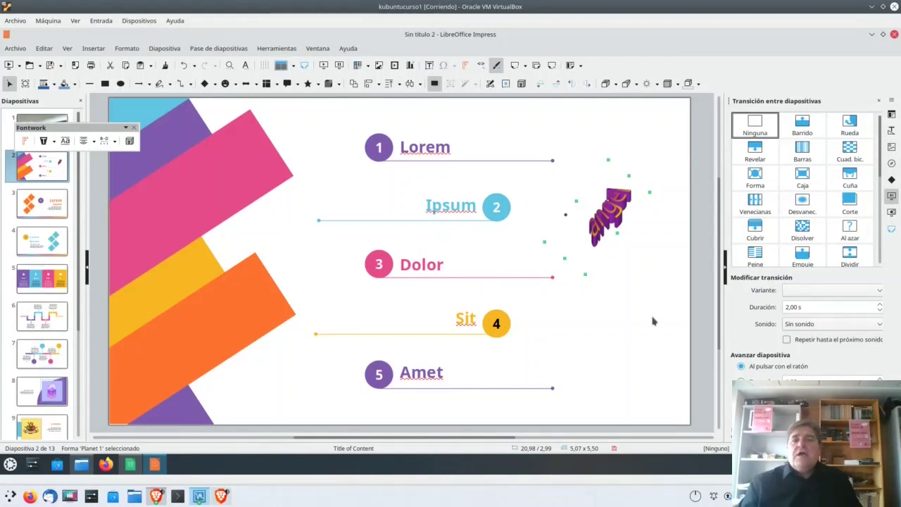
left_click(43, 241)
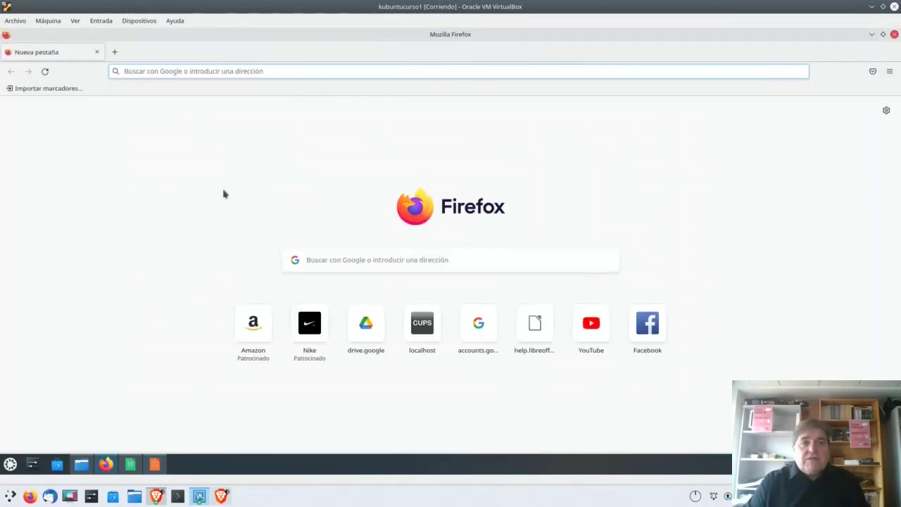
Search 'libreoffice' and open es.libreoffice.org, browsing the download page listing 7.3.1 and 7.2.6
type("lib")
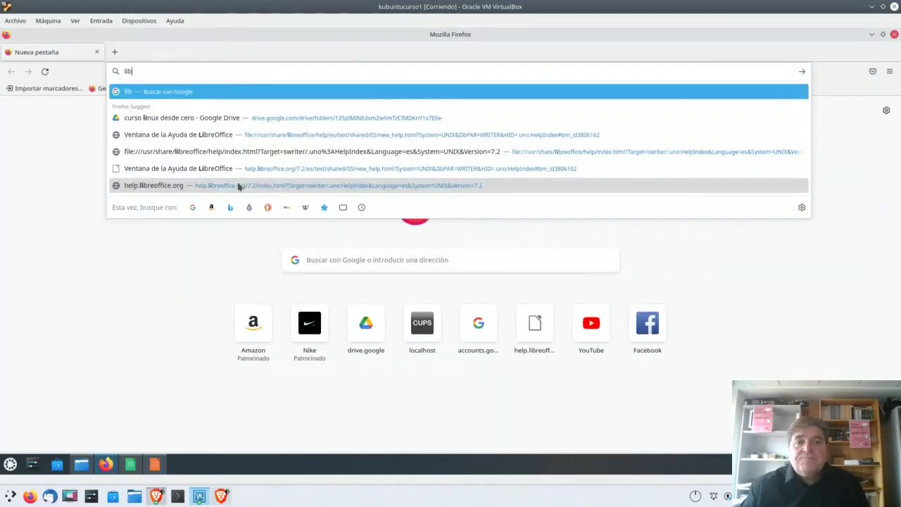
type("reoffice")
key("Return")
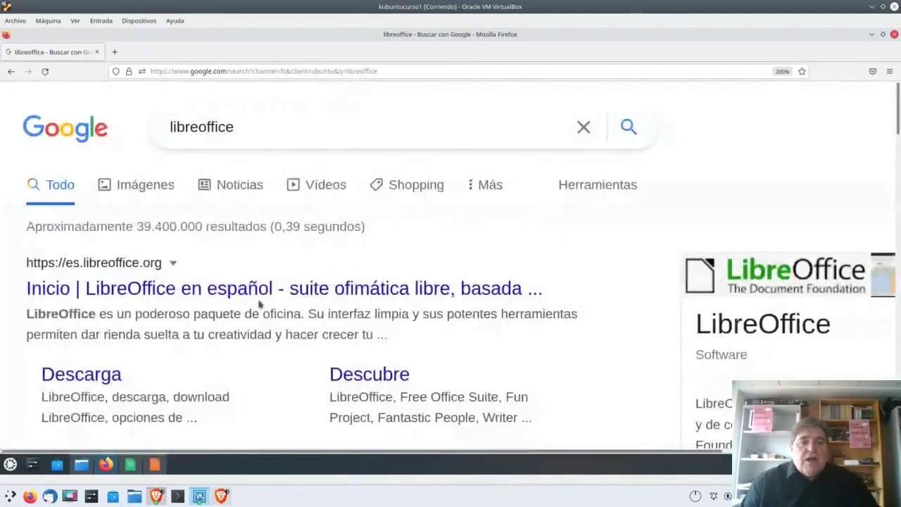
left_click(134, 288)
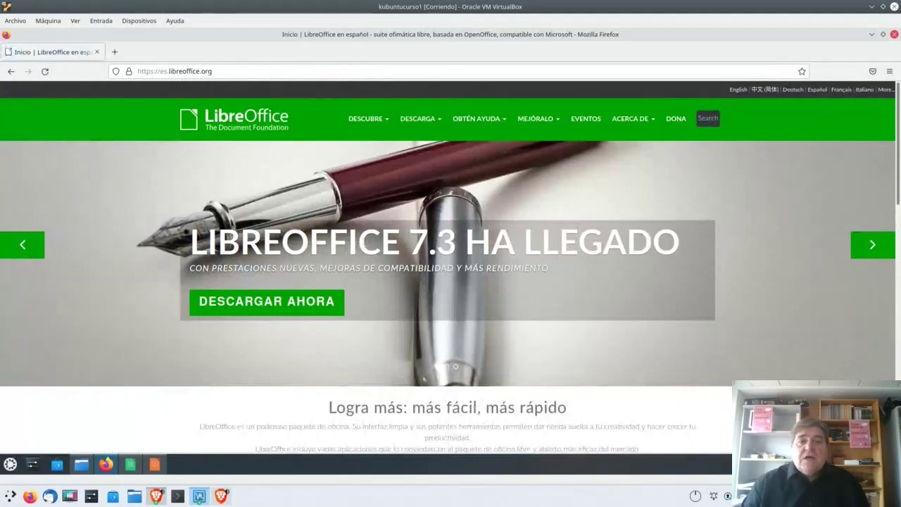
scroll(598, 281, "down", 3)
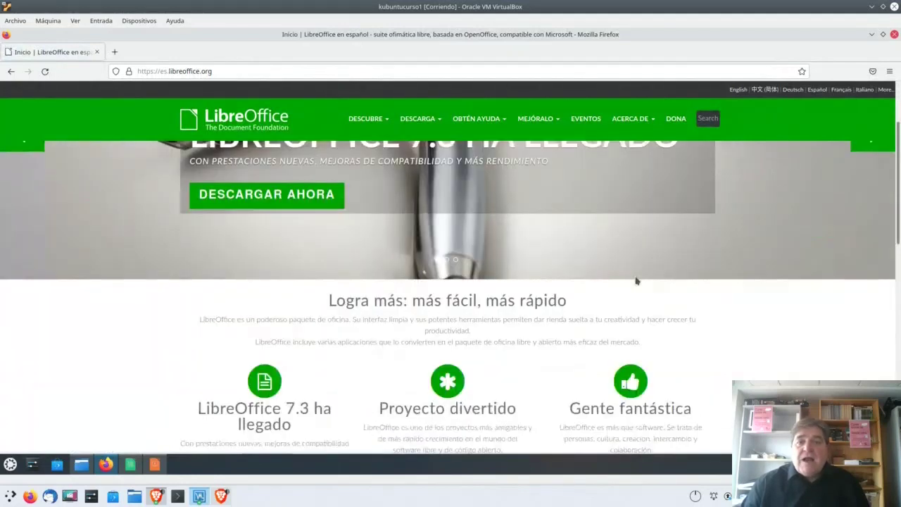
scroll(636, 281, "up", 3)
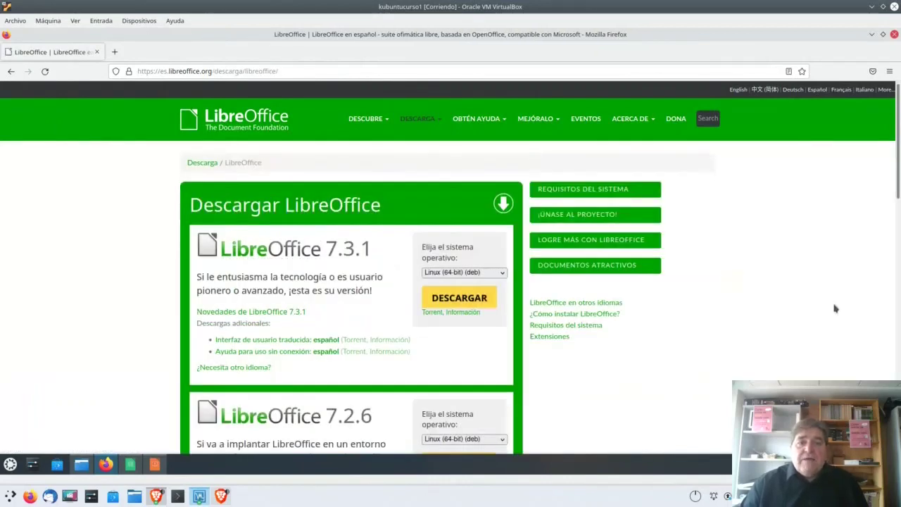
scroll(835, 308, "down", 2)
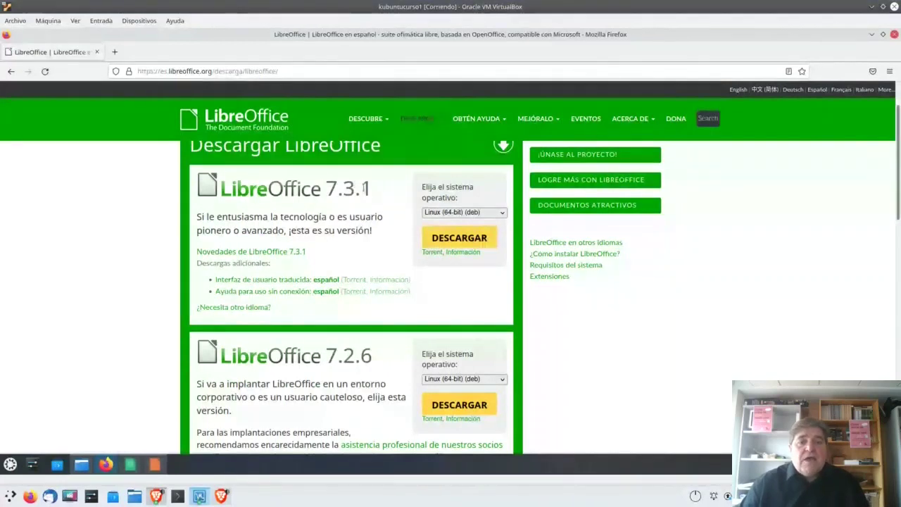
scroll(365, 188, "down", 1)
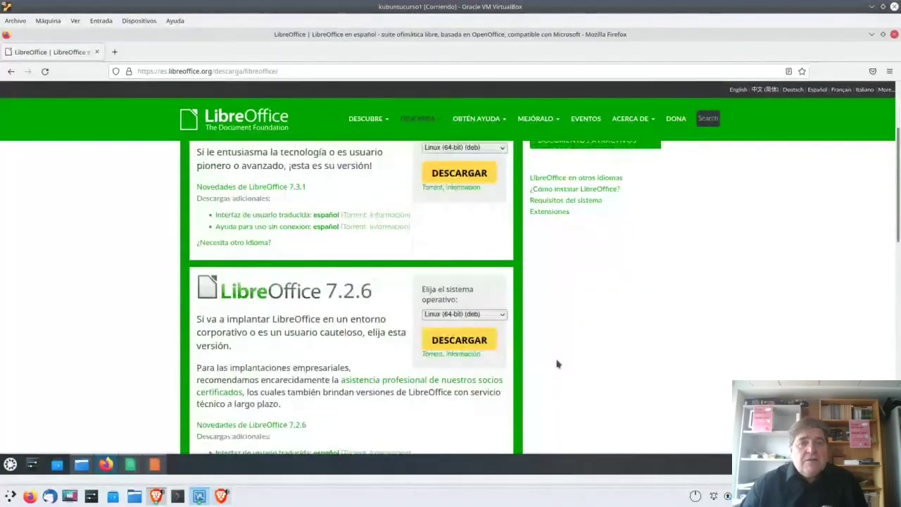
scroll(341, 255, "down", 2)
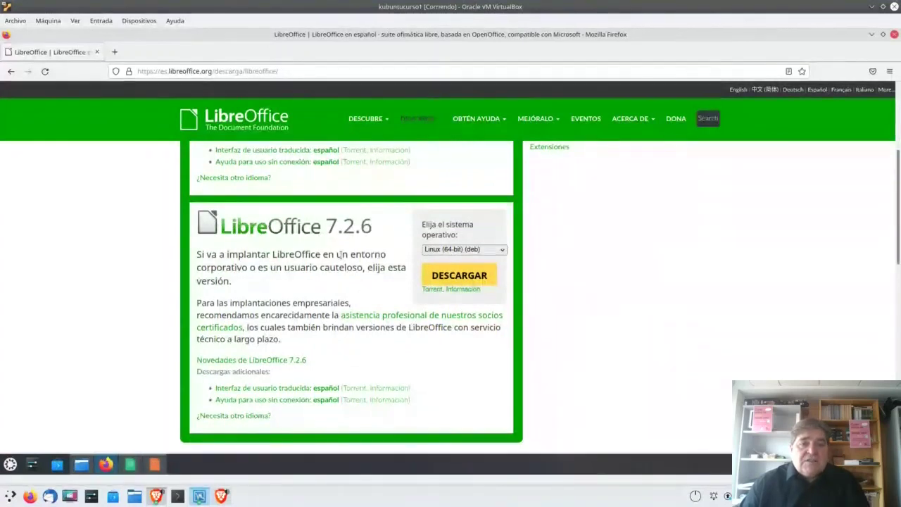
scroll(582, 316, "up", 3)
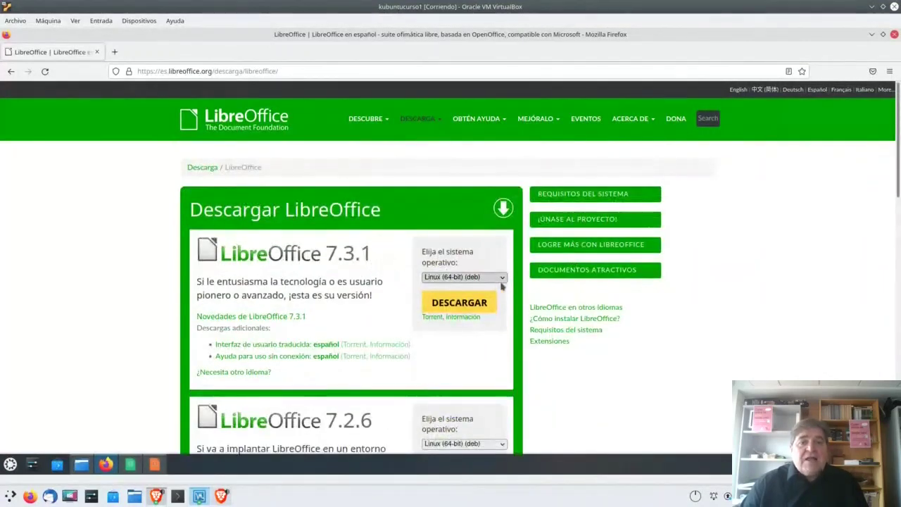
left_click(463, 277)
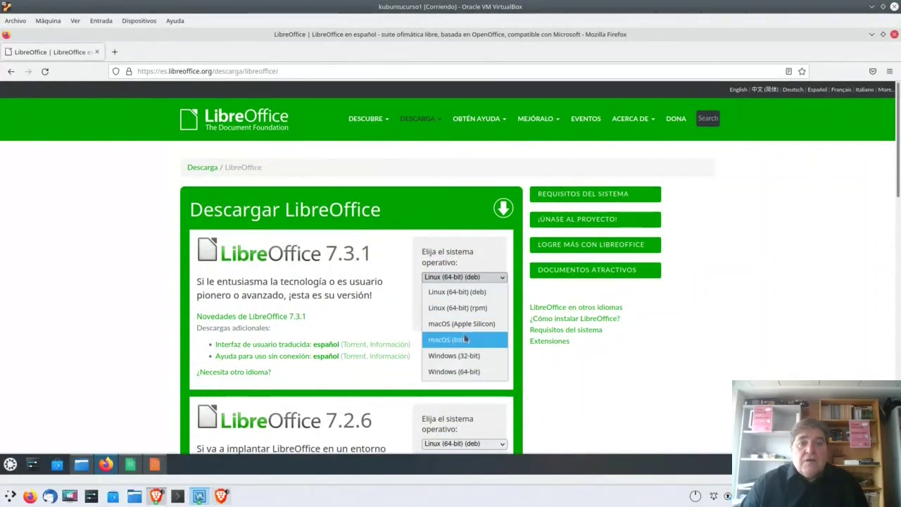
left_click(622, 386)
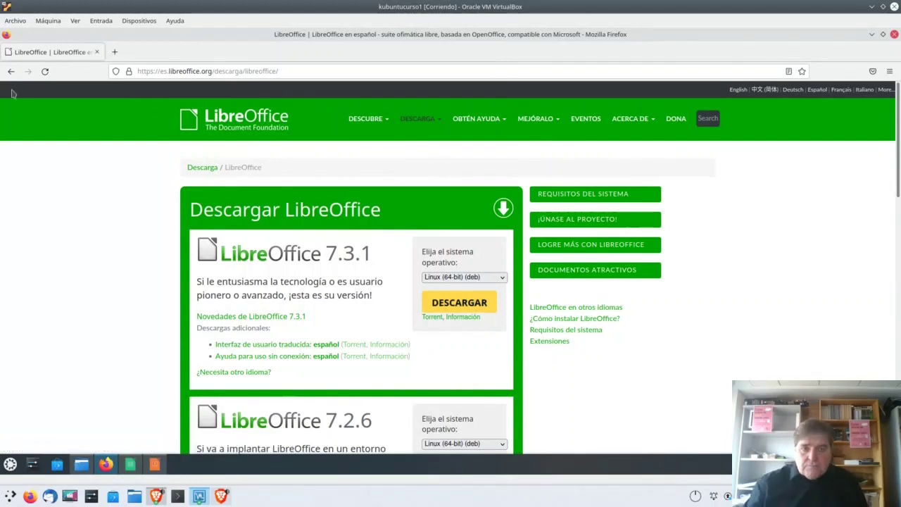
Search the web for 'extensiones libreoffice' and open the Plantillas y extensiones page
left_click(208, 71)
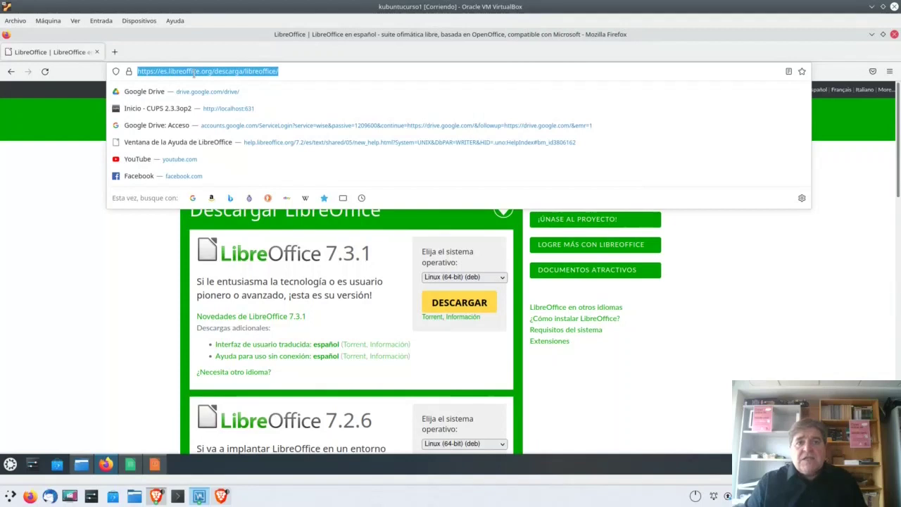
type("exte")
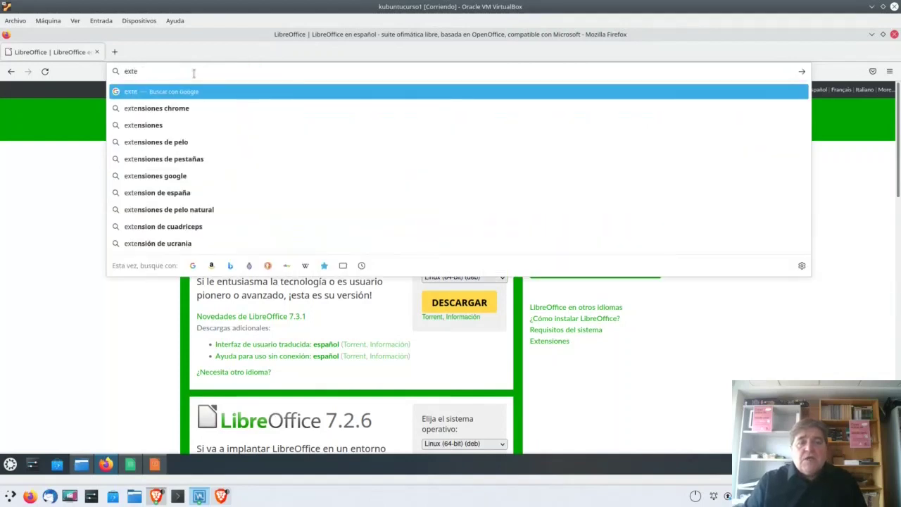
type("nsiones")
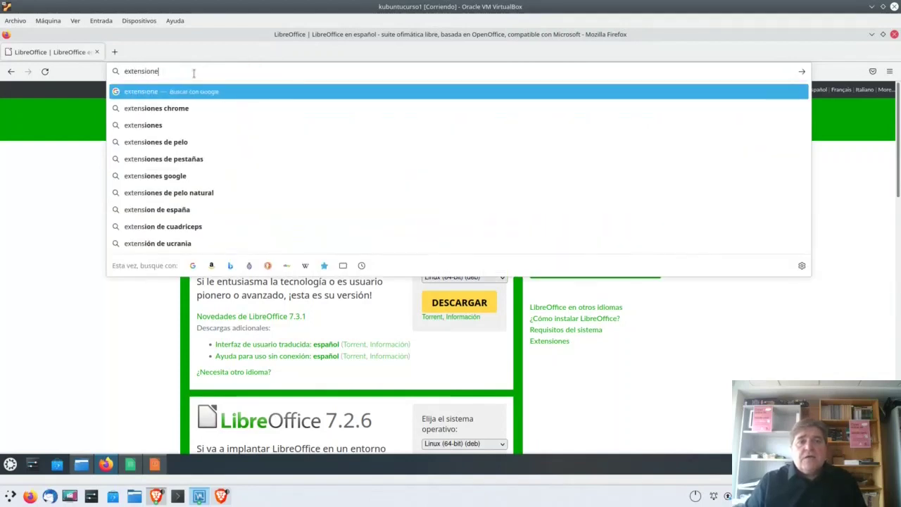
type(" l")
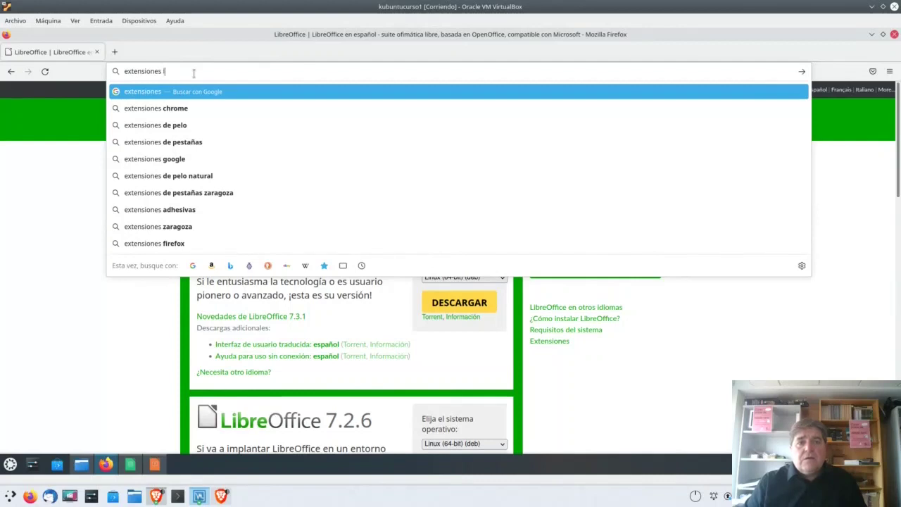
type("ibreoffic")
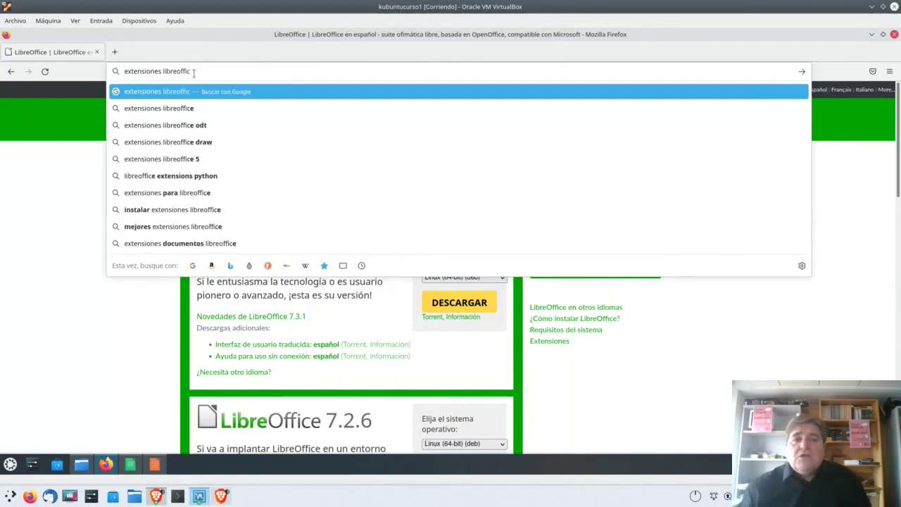
type("e")
key("Return")
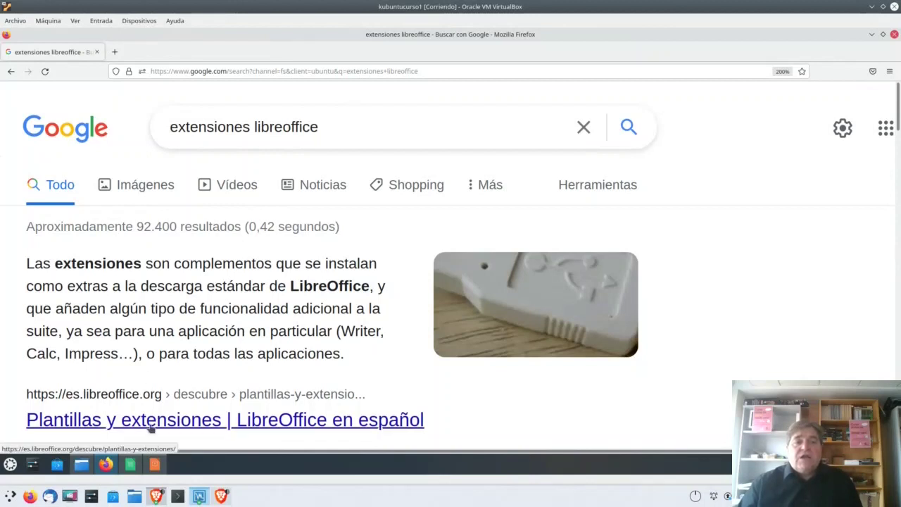
left_click(173, 423)
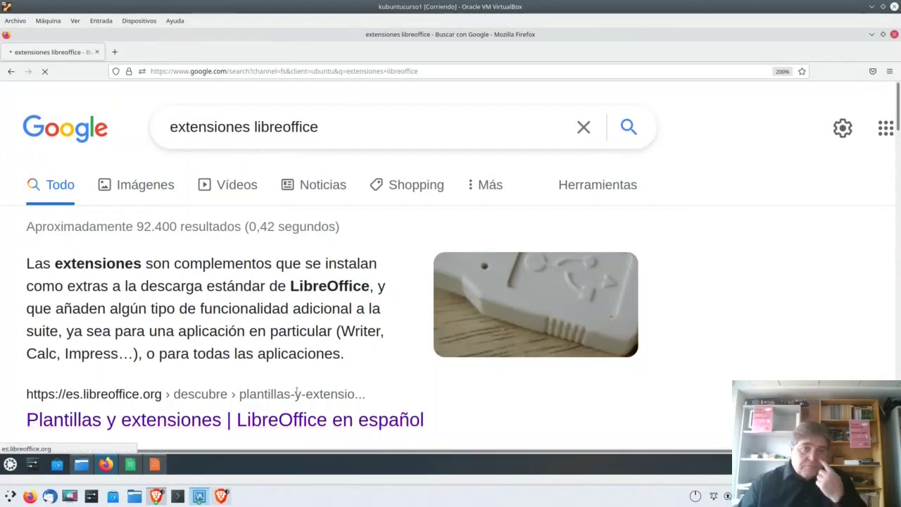
left_click(201, 418)
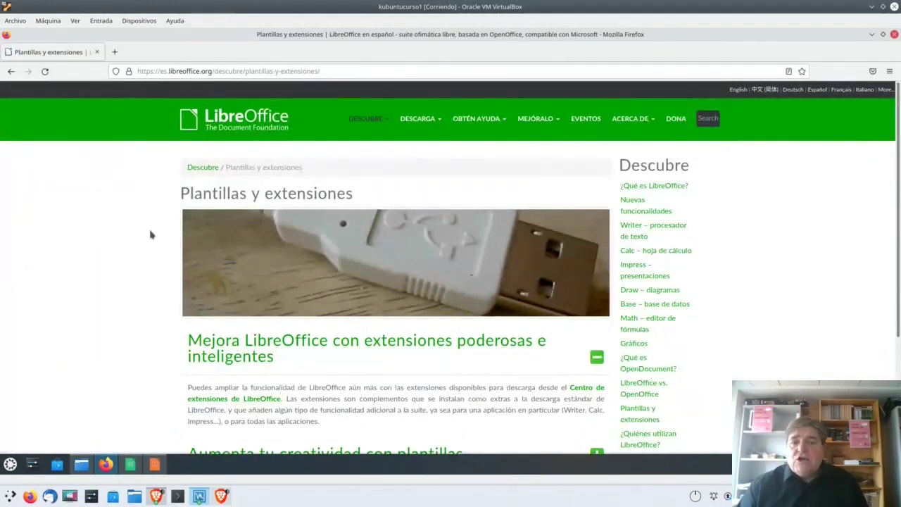
scroll(150, 234, "down", 3)
scroll(150, 235, "up", 3)
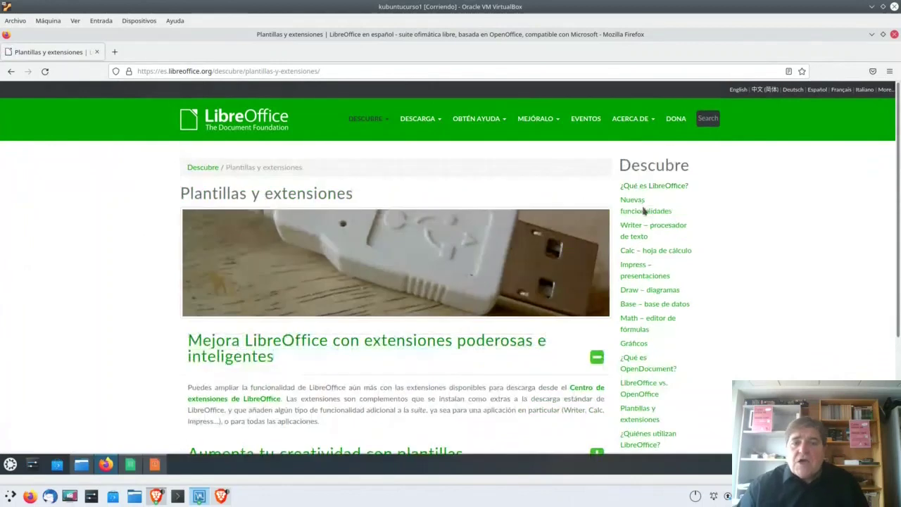
View the LibreOffice site's Writer page, then return to the Impress presentation
left_click(645, 230)
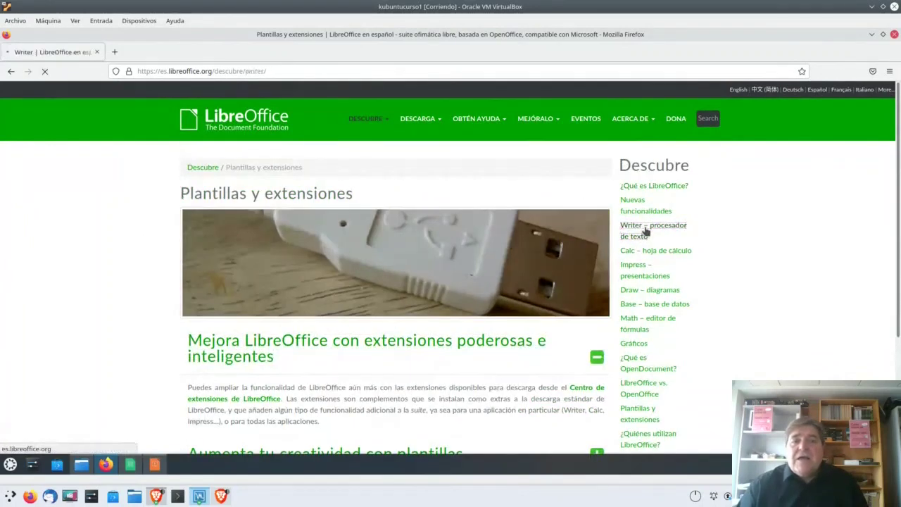
scroll(787, 285, "down", 1)
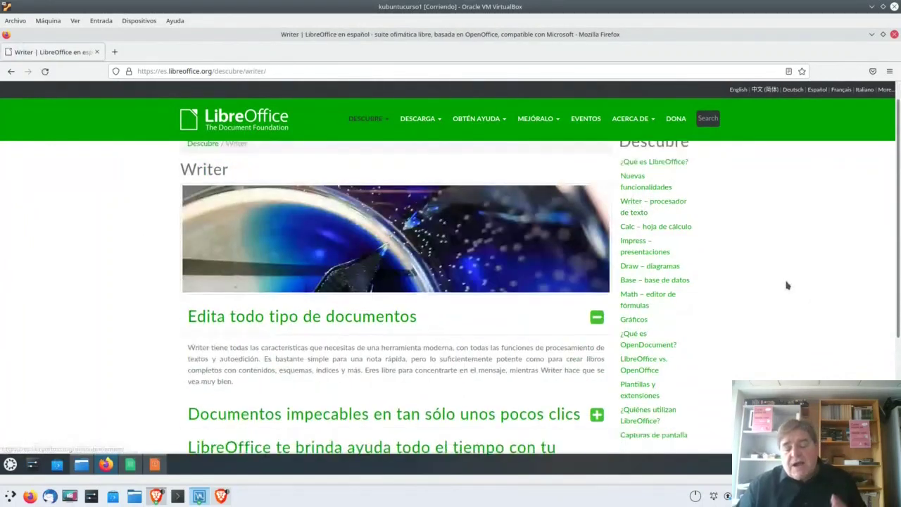
scroll(787, 285, "down", 2)
scroll(786, 285, "up", 3)
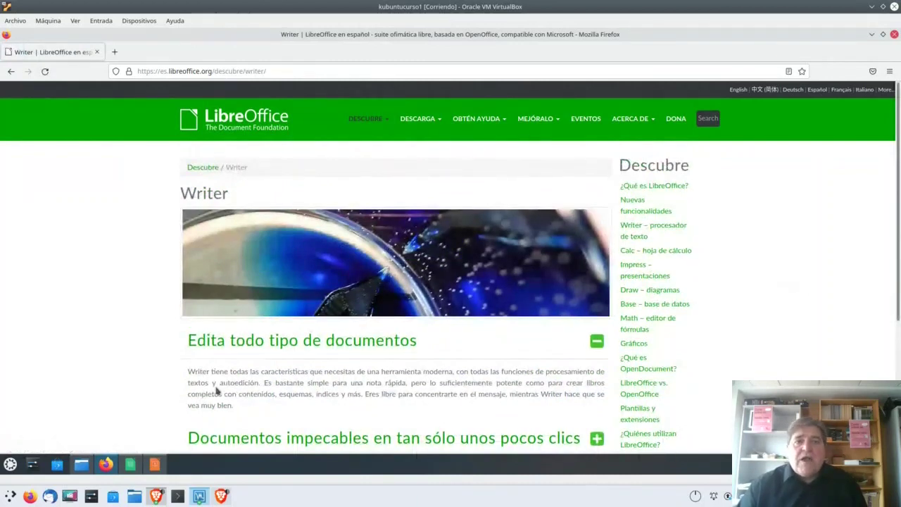
left_click(154, 465)
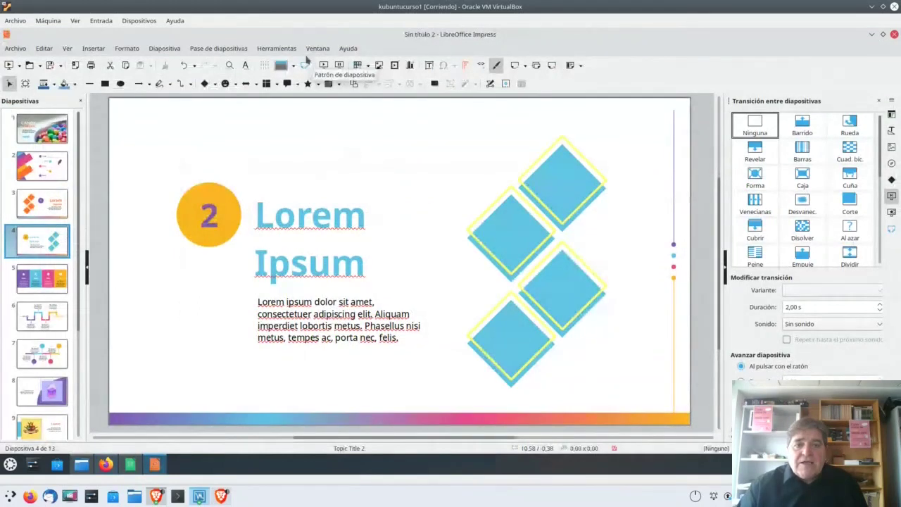
Open the extensions.libreoffice.org repository in Firefox from Tools > Extension Manager
left_click(275, 49)
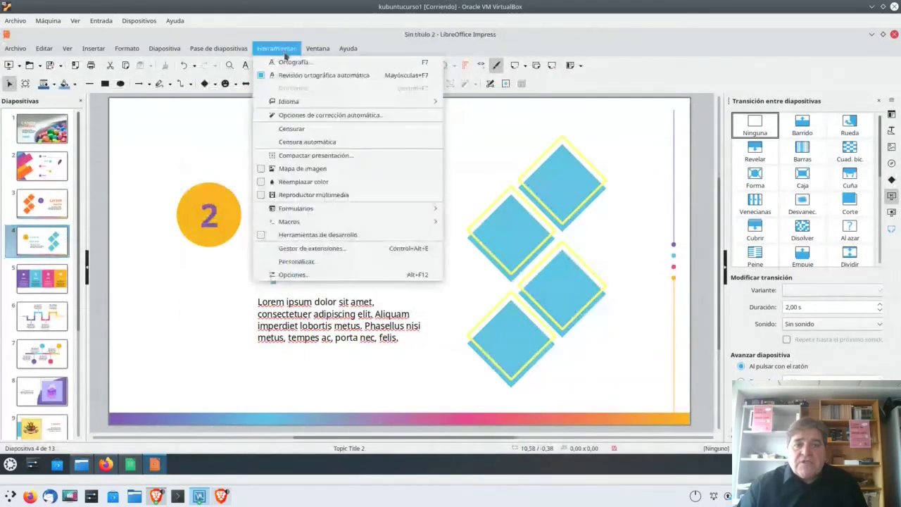
left_click(317, 250)
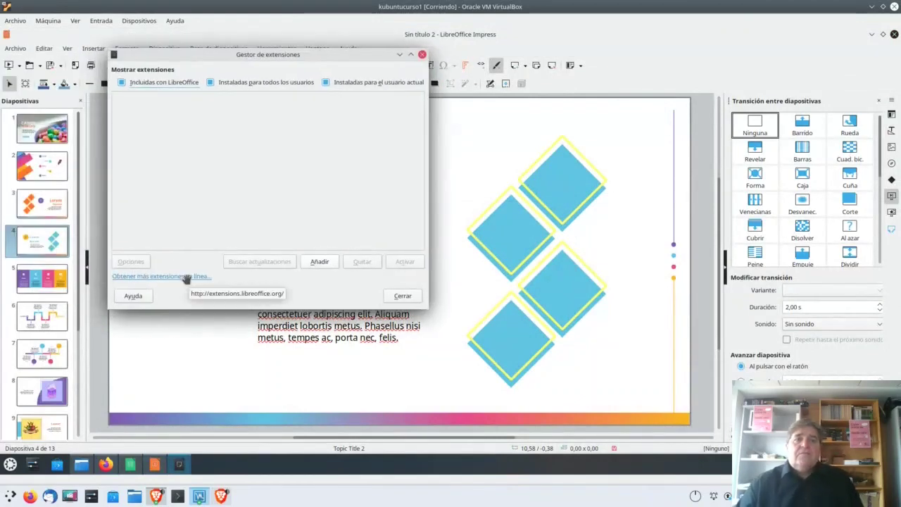
left_click(184, 278)
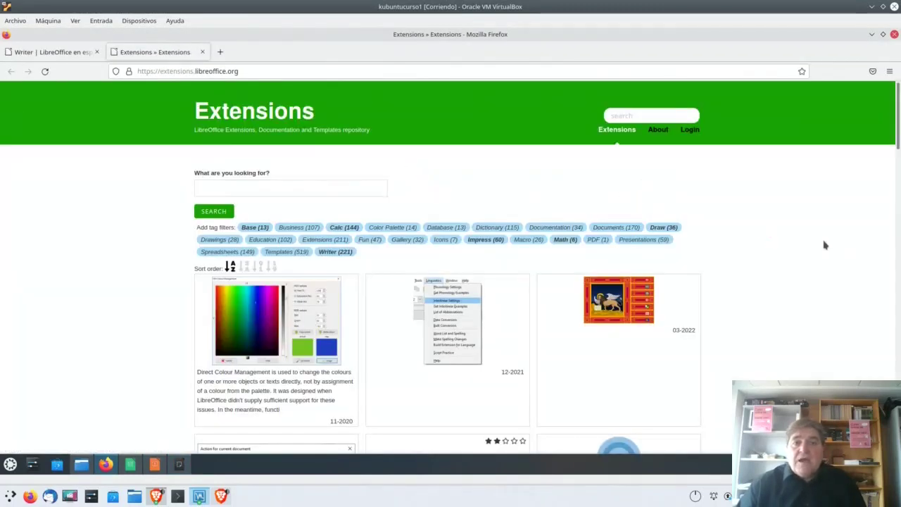
Scroll through the extensions.libreoffice.org listing, then switch to the 'Viernes Libre' BigBlueButton call
scroll(816, 247, "down", 2)
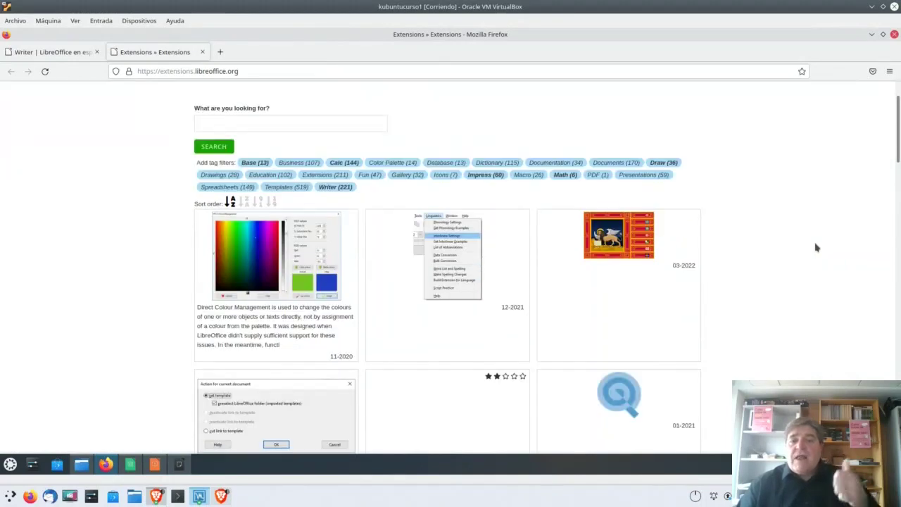
scroll(816, 247, "down", 3)
scroll(817, 247, "down", 8)
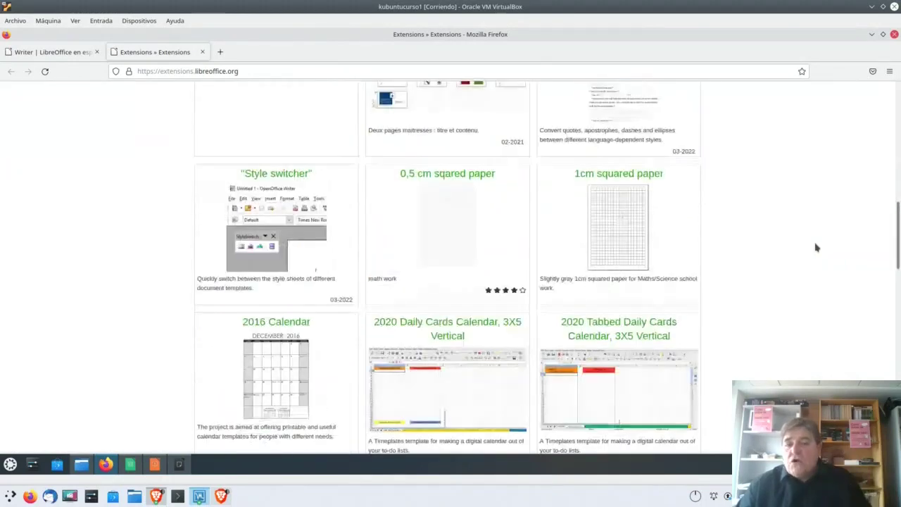
scroll(816, 247, "down", 3)
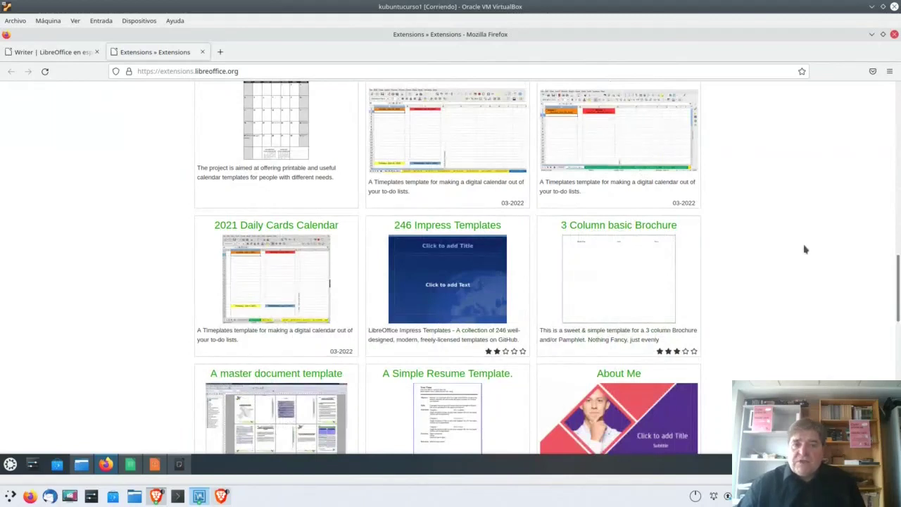
scroll(805, 249, "down", 3)
scroll(803, 248, "down", 8)
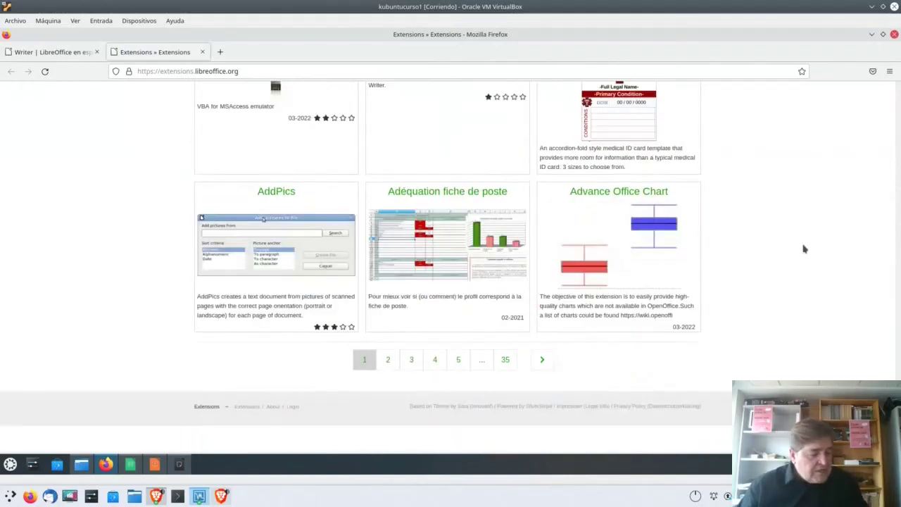
scroll(802, 248, "up", 6)
scroll(803, 248, "up", 5)
scroll(804, 248, "up", 2)
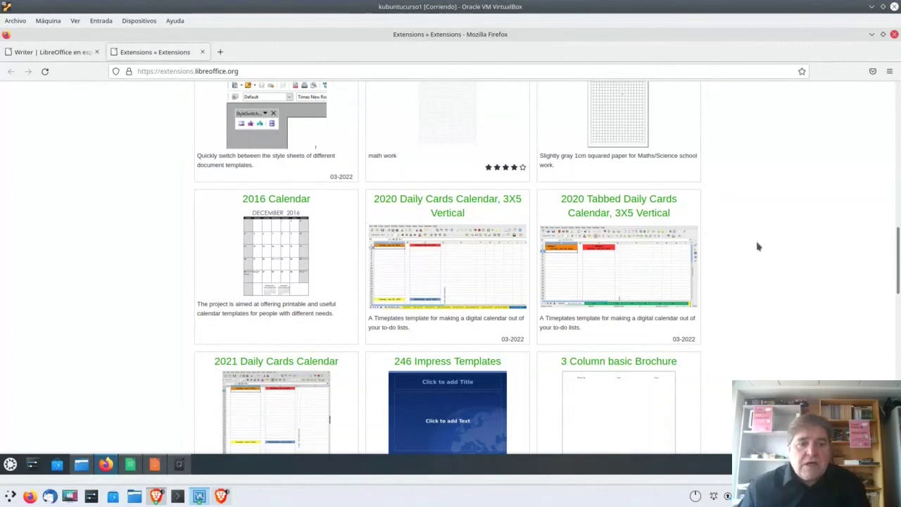
left_click(156, 496)
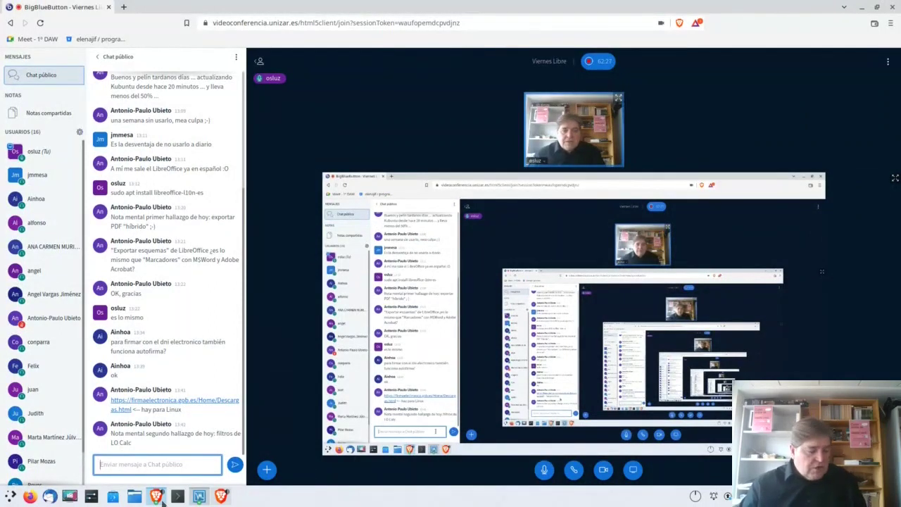
Return to Firefox in the virtual machine and open a blank new tab
left_click(199, 496)
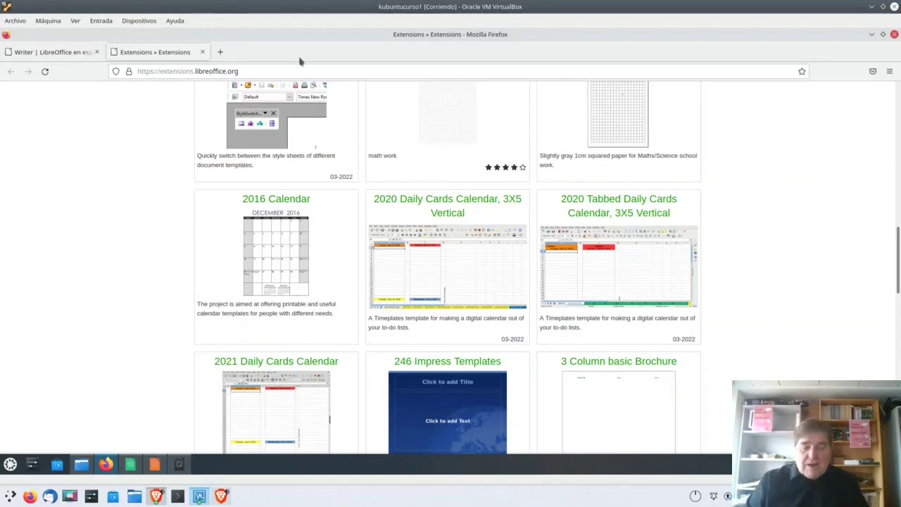
left_click(219, 52)
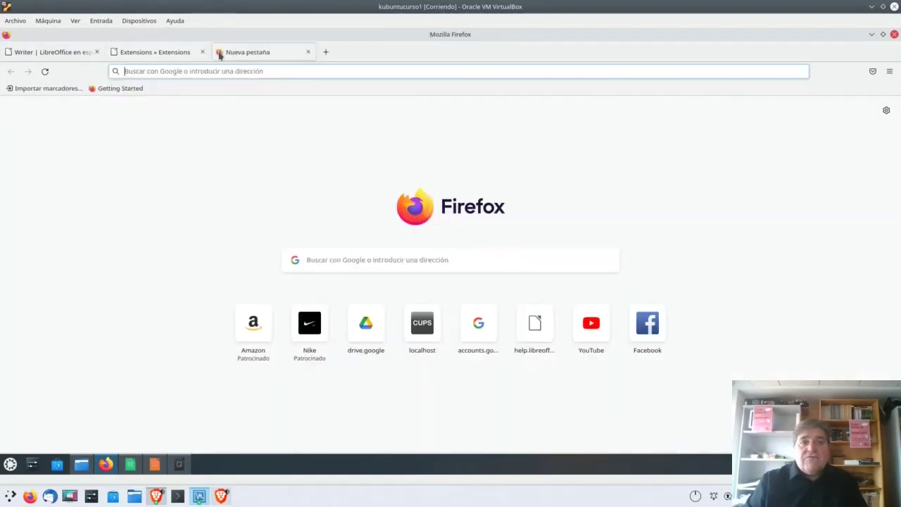
Search for 'libreoffcie', open es.libreoffice.org and go to its Descargar LibreOffice page offering 7.3.1
type("l")
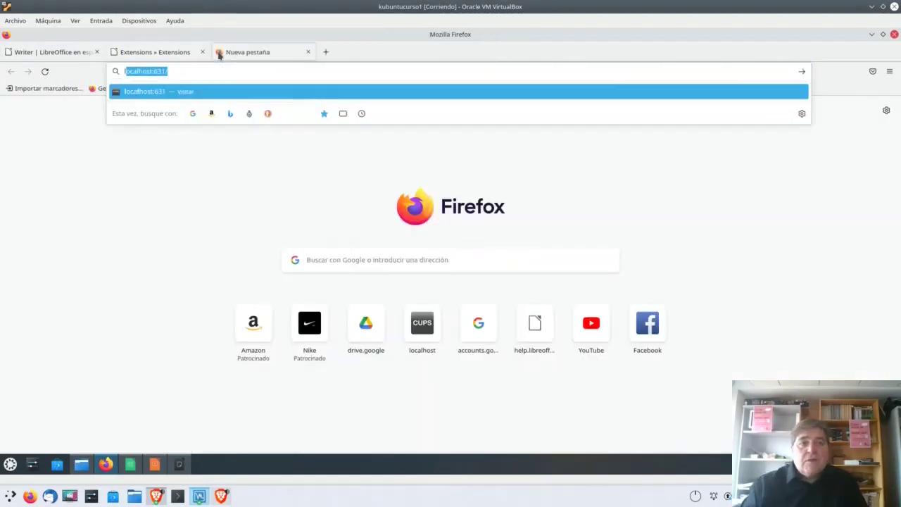
type("ibreoffcie")
key("Return")
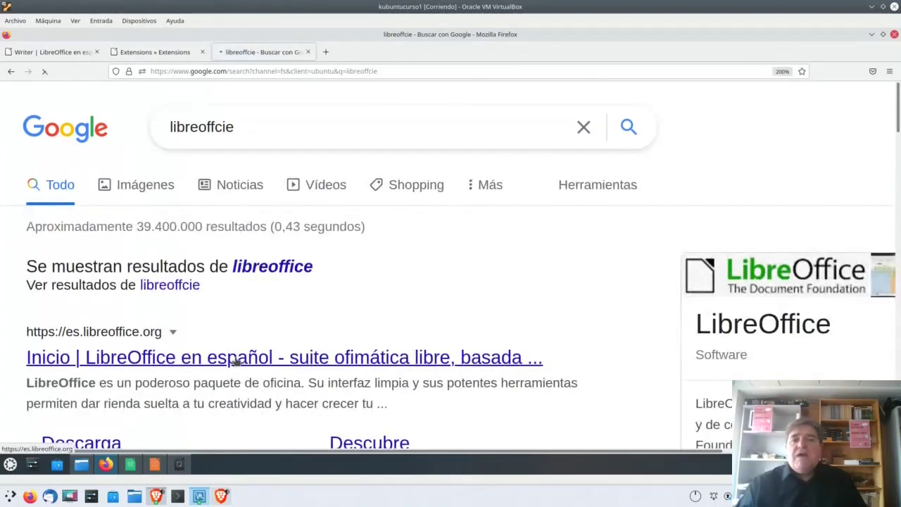
left_click(235, 357)
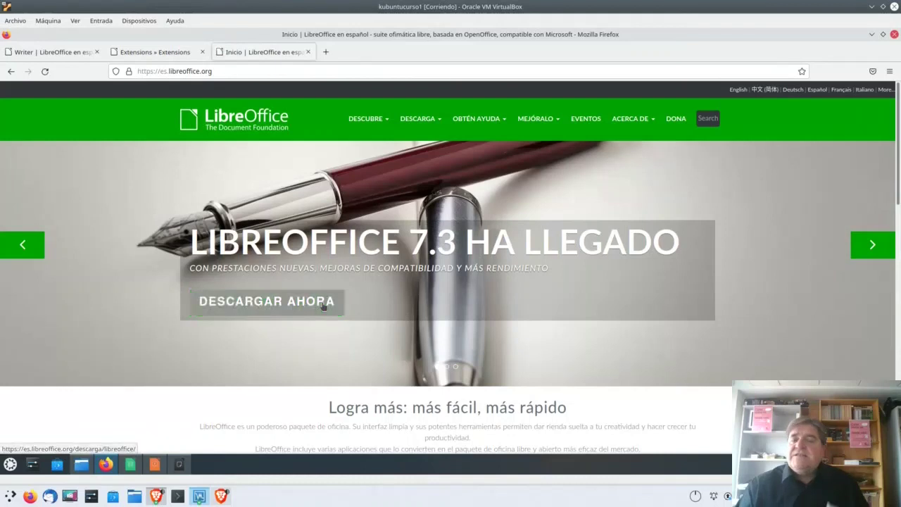
mouse_move(422, 120)
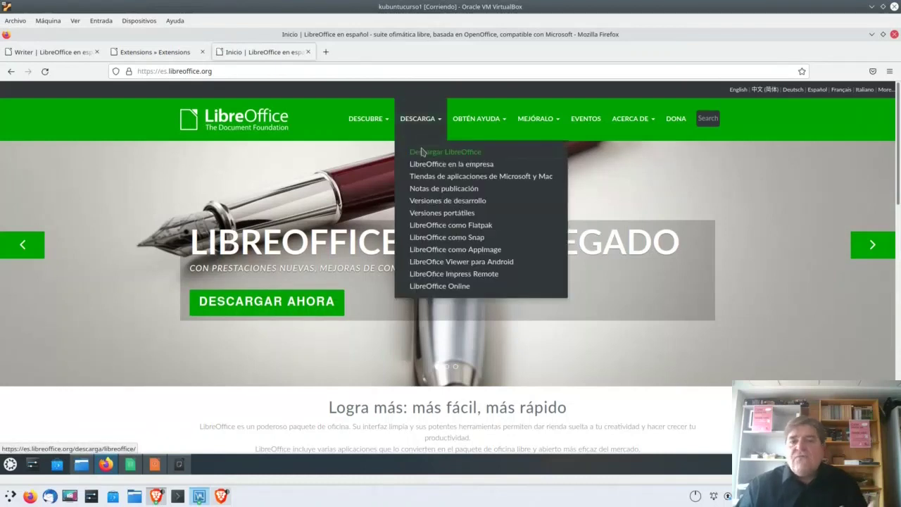
left_click(421, 152)
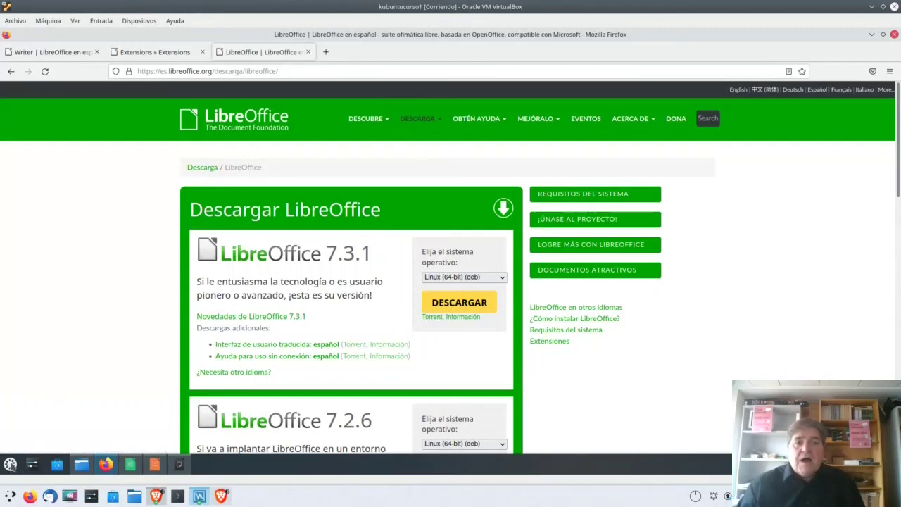
Launch Konsole from the application launcher and enlarge its text two steps
left_click(11, 464)
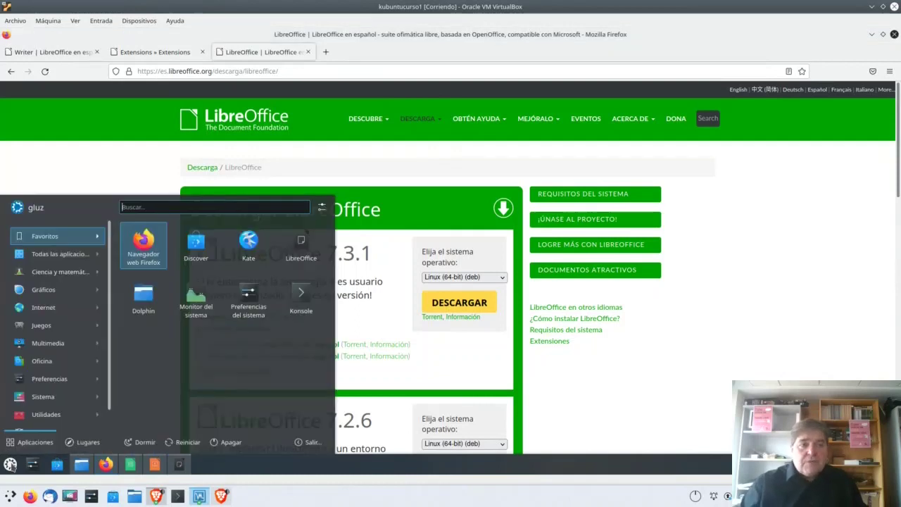
type("termin")
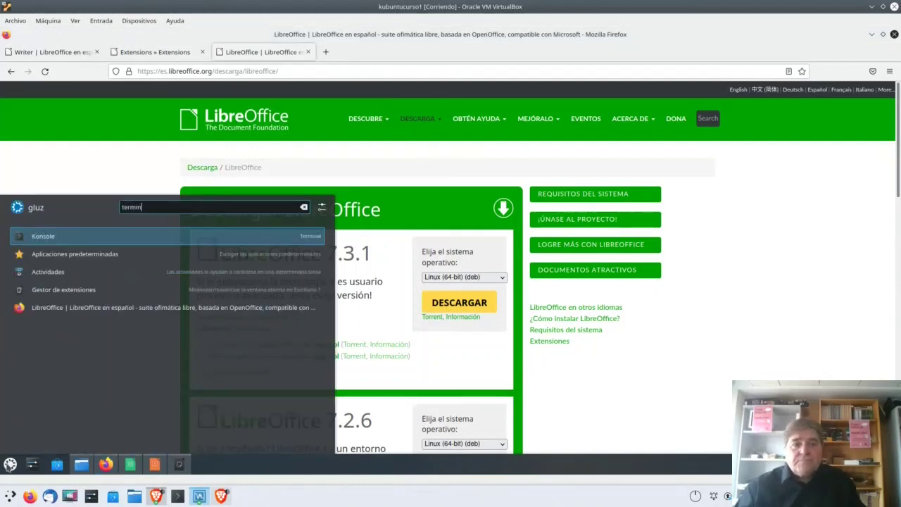
key("Return")
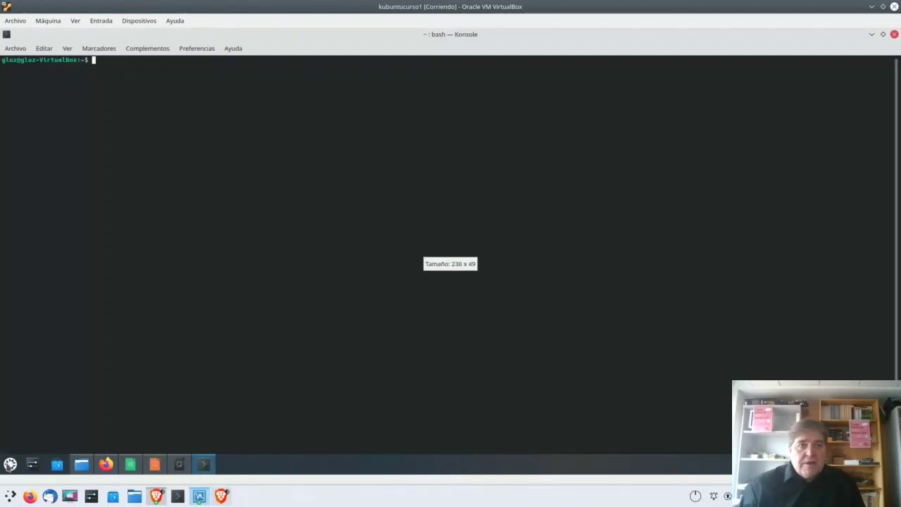
key("ctrl+plus")
key("ctrl+plus")
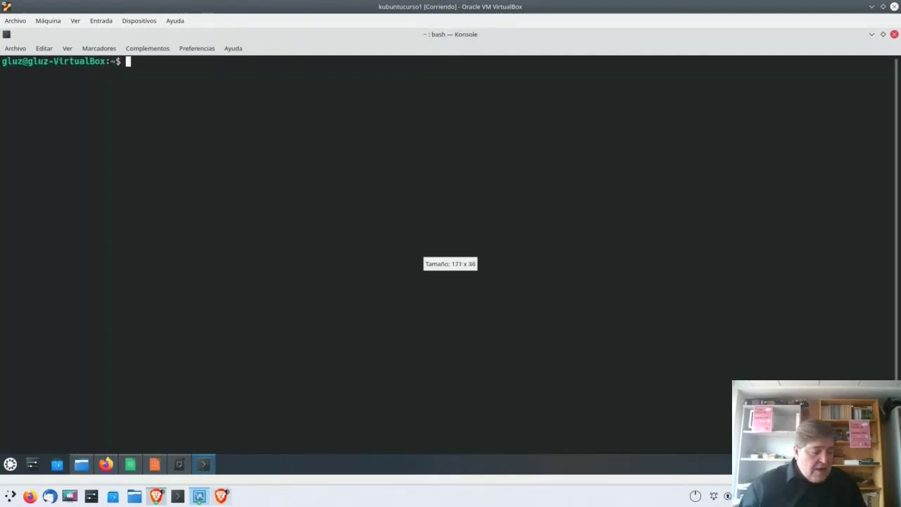
key("ctrl+plus")
key("ctrl+plus")
key("ctrl+plus")
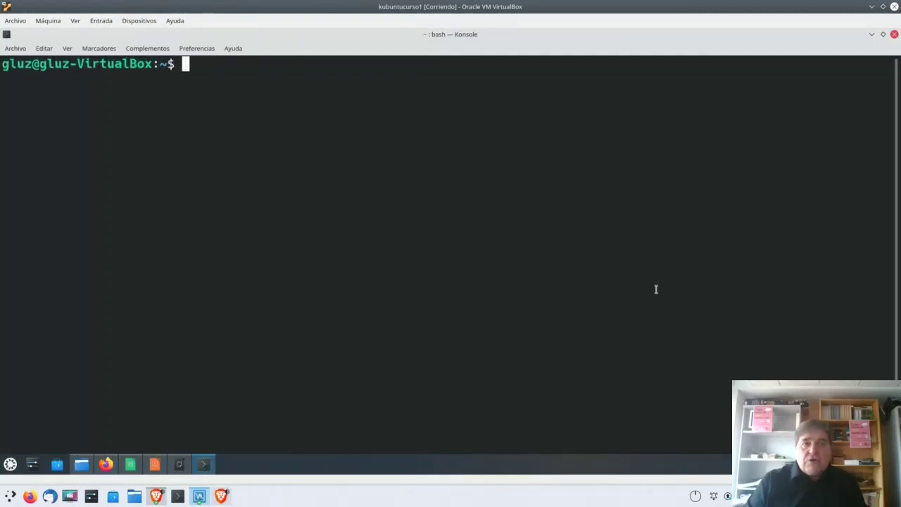
Type 'sudo add-apt-repository -y ppa:libreoffice/ppa', then select it and cancel it with Ctrl+C
type("add")
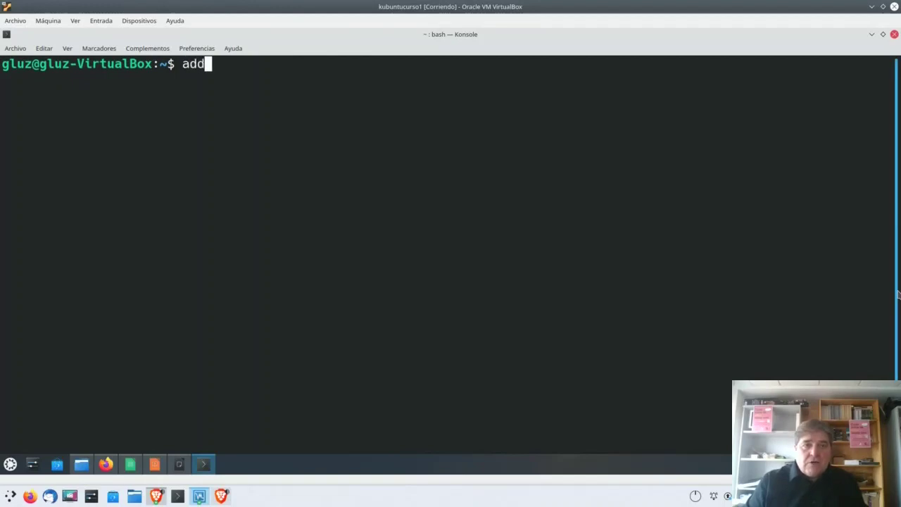
type("-apt")
key("BackSpace")
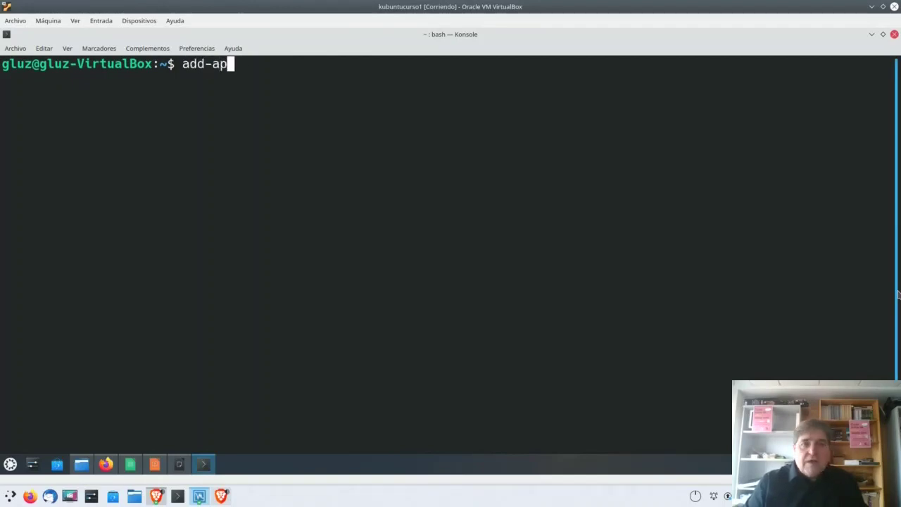
key("BackSpace")
key("BackSpace")
key("BackSpace")
type("sudo add")
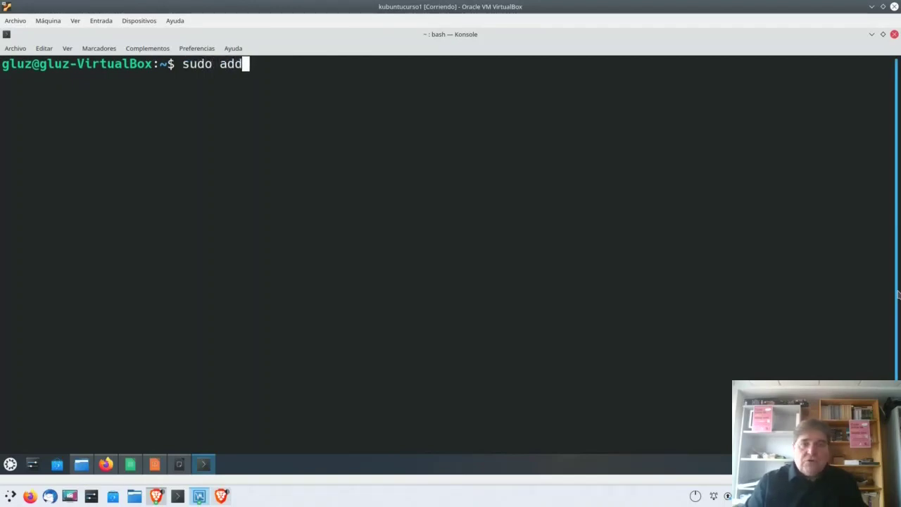
type("-apt-rep")
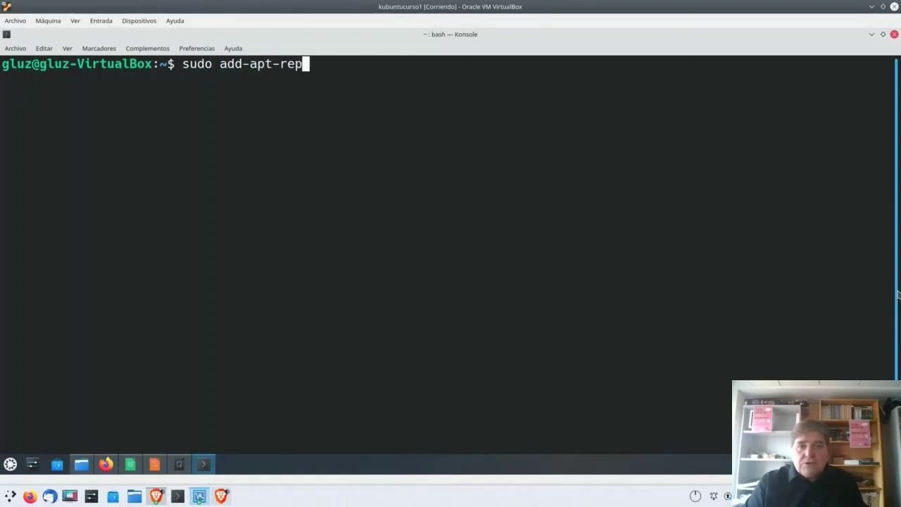
type("so")
key("BackSpace")
key("BackSpace")
type("os")
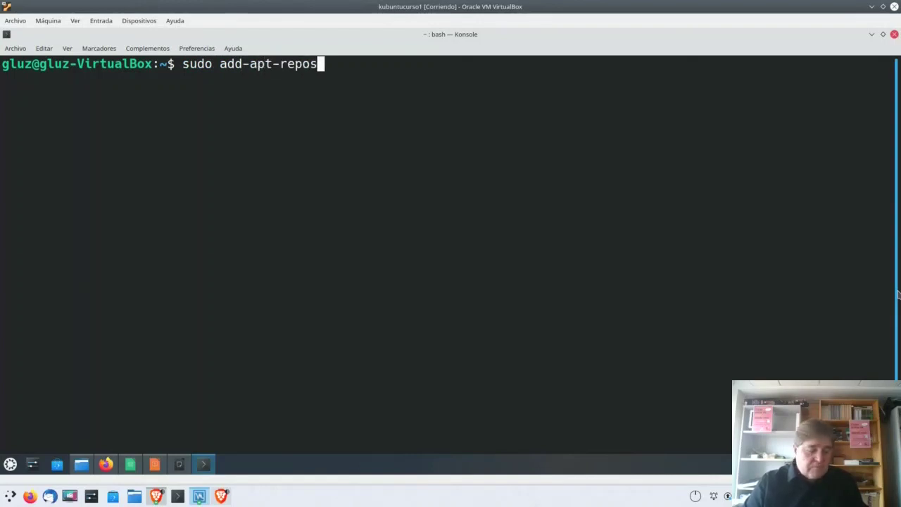
type("itroy")
key("BackSpace")
key("BackSpace")
key("BackSpace")
type("ory")
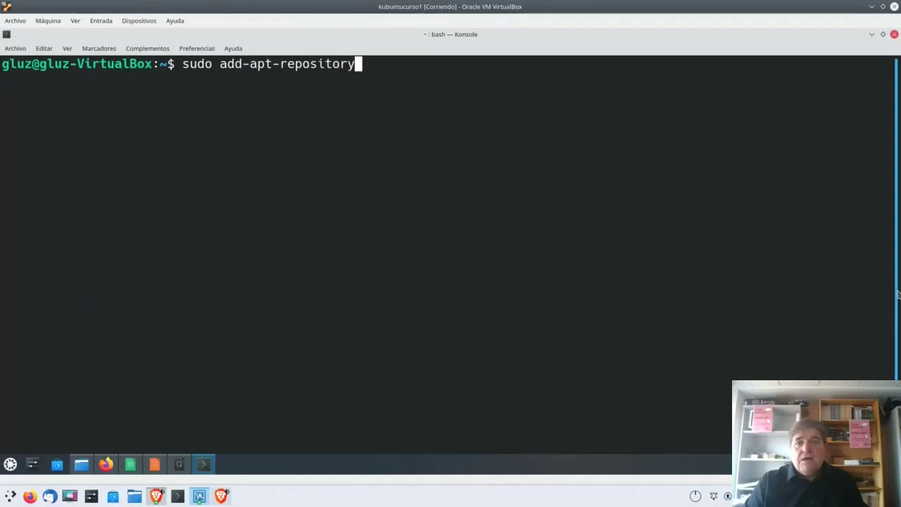
type(" -y ")
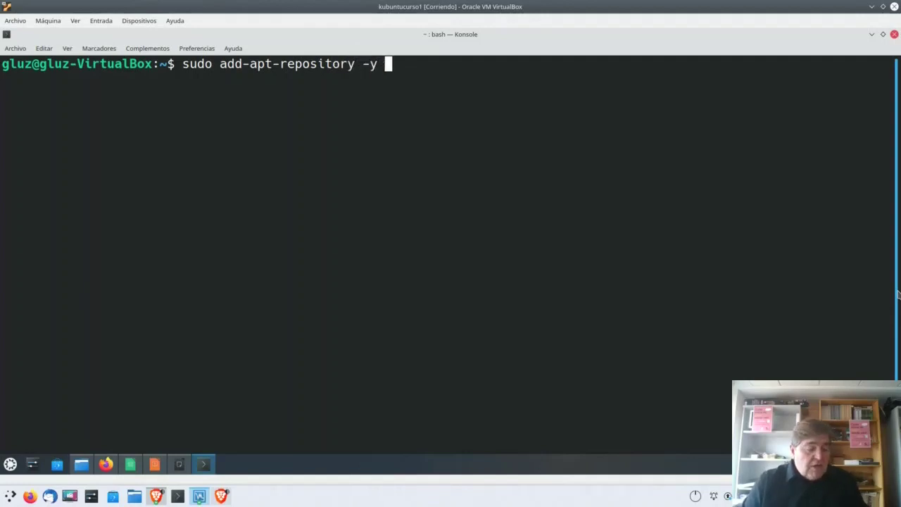
type("ppa")
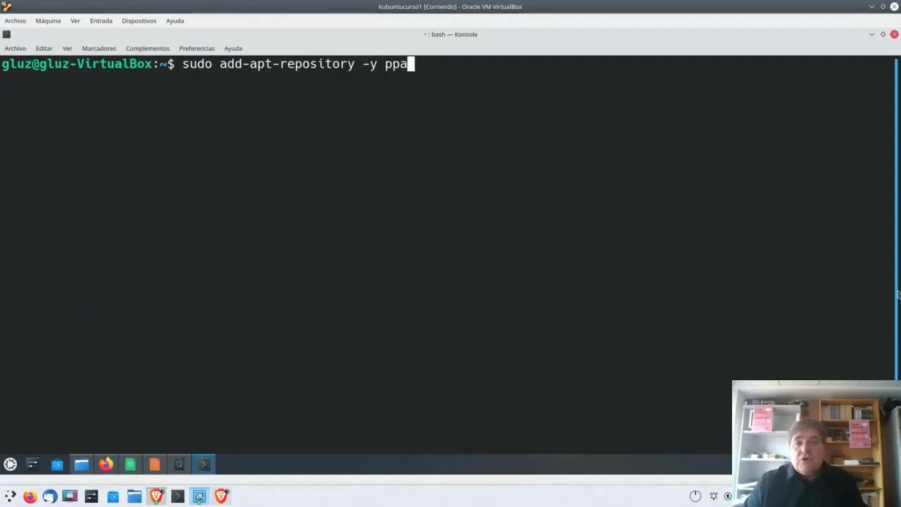
type(":li")
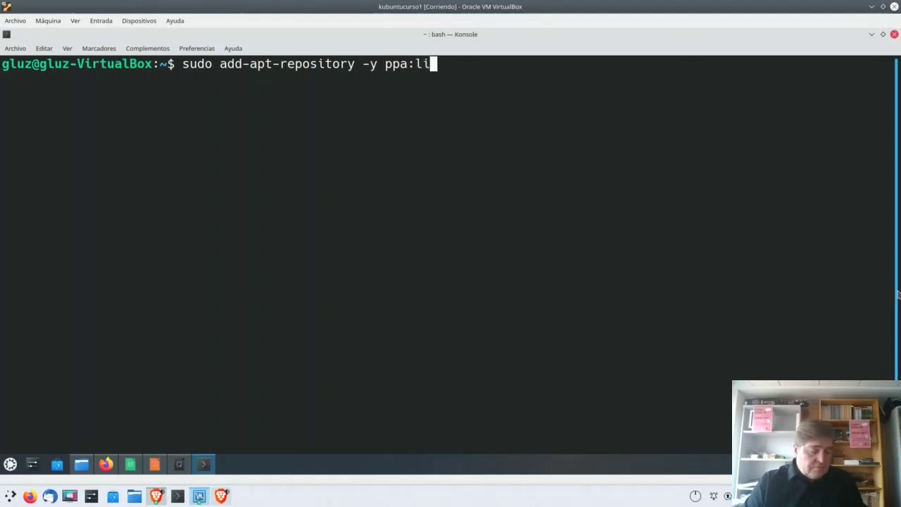
type("breoffice")
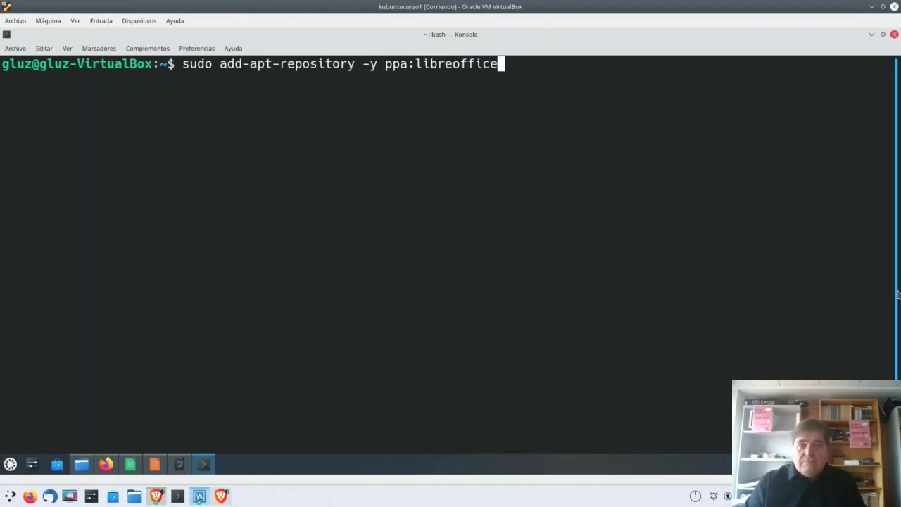
type("/")
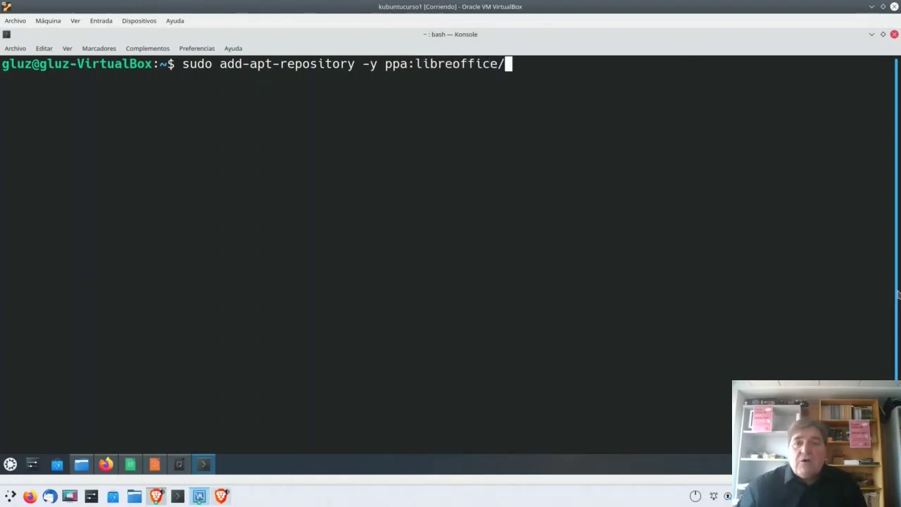
type("ppa")
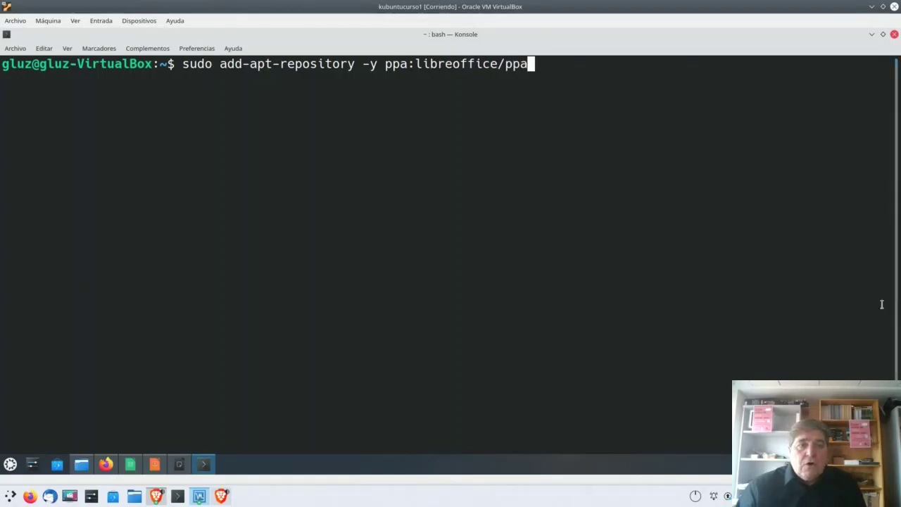
mouse_move(534, 64)
left_mouse_down()
mouse_move(273, 54)
mouse_move(183, 64)
left_mouse_up()
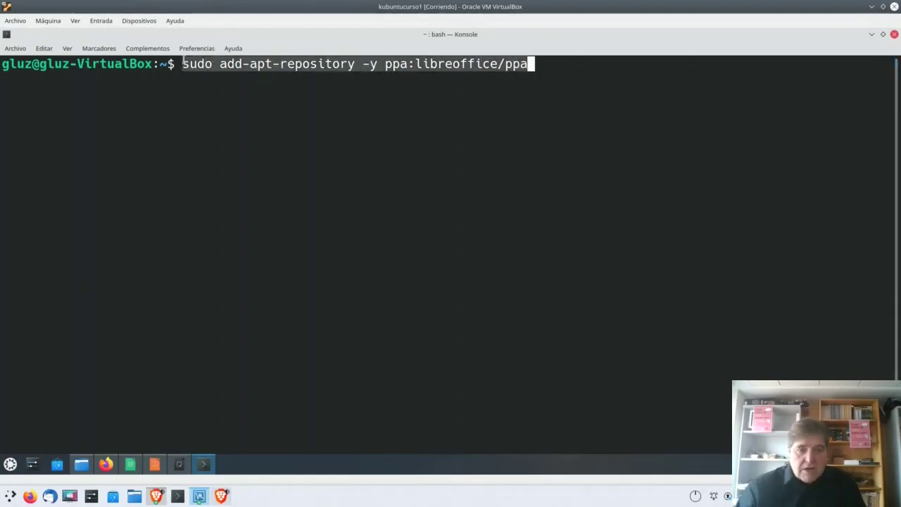
key("ctrl+c")
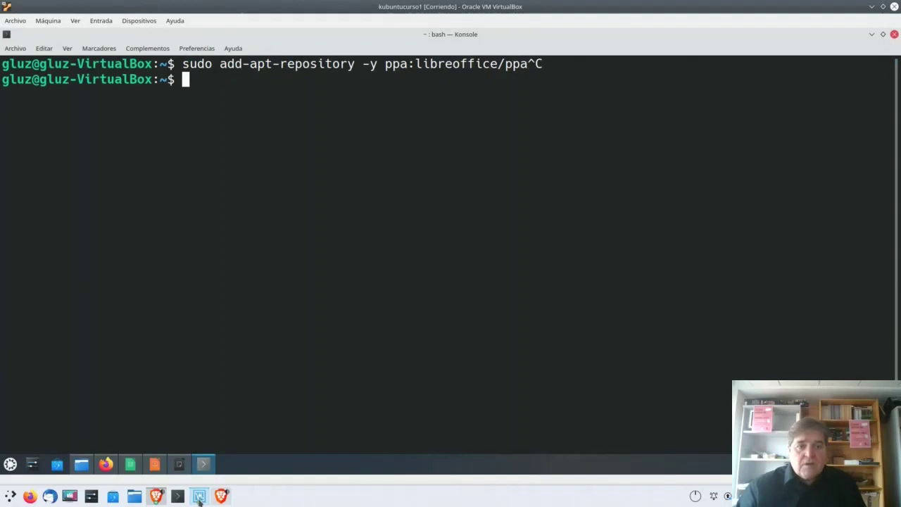
Paste the libreoffice-l10n-es install command into the BigBlueButton chat and send it
mouse_move(199, 498)
left_click(157, 496)
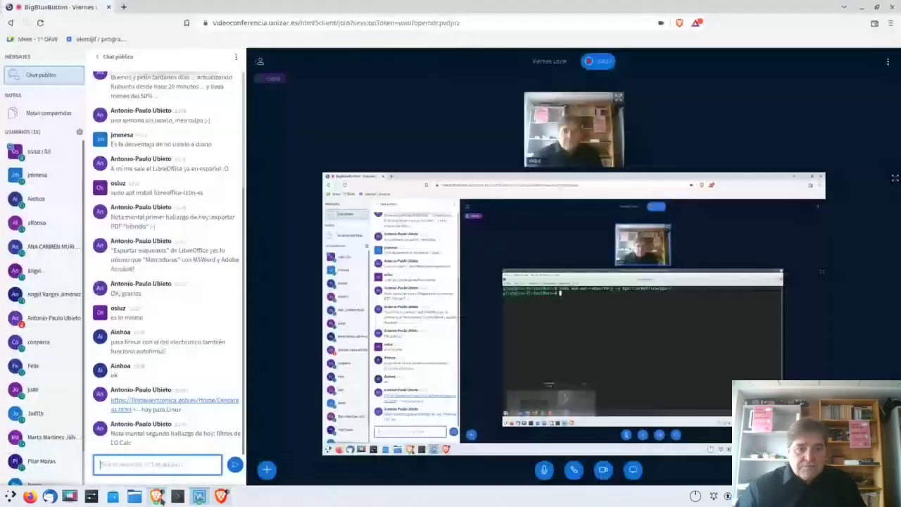
middle_click(147, 462)
key("Return")
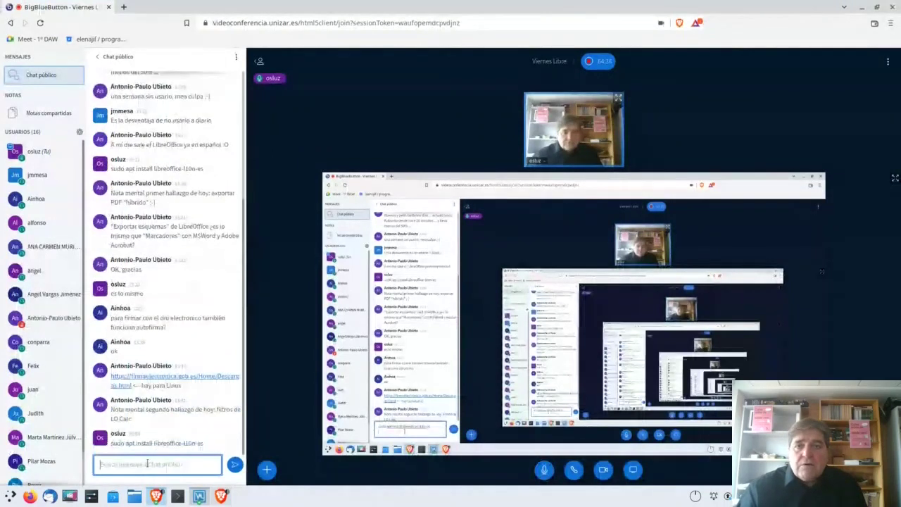
Copy the add-apt-repository PPA command from the Konsole prompt
left_click(199, 497)
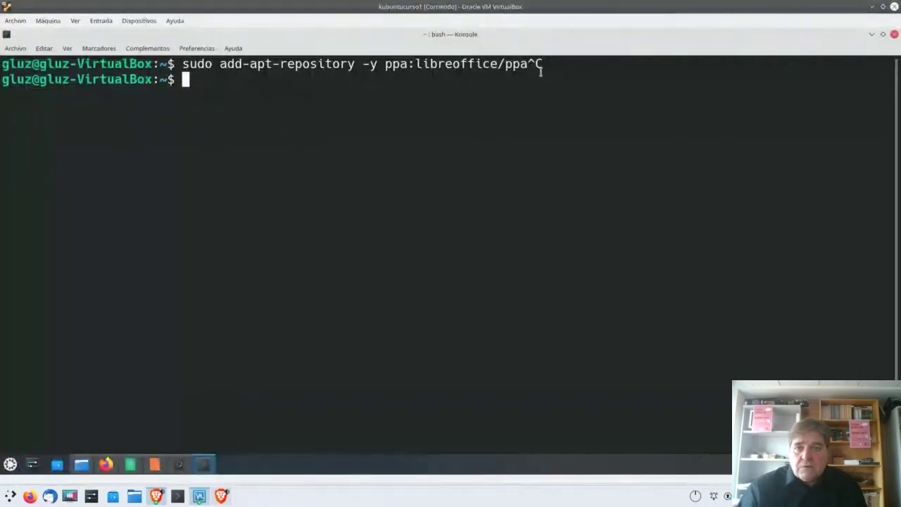
left_click_drag(506, 63, 598, 70)
left_click(600, 73)
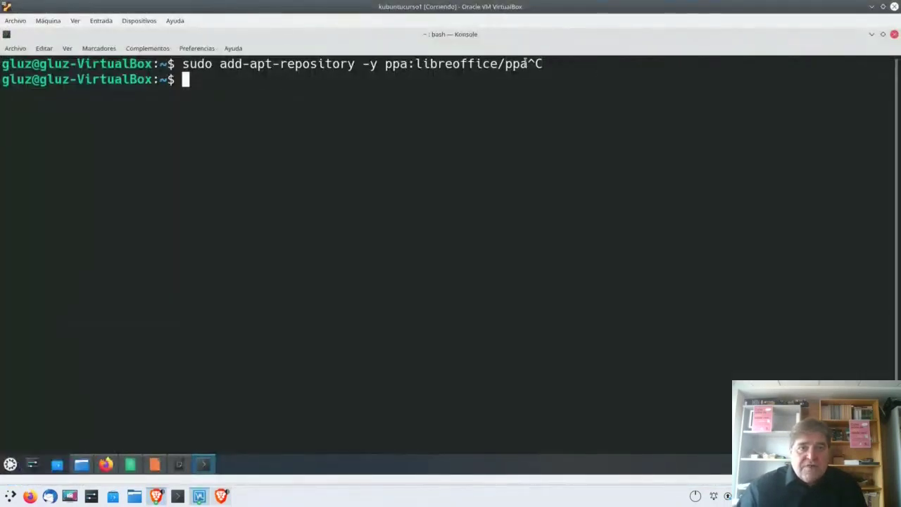
left_click_drag(526, 63, 189, 64)
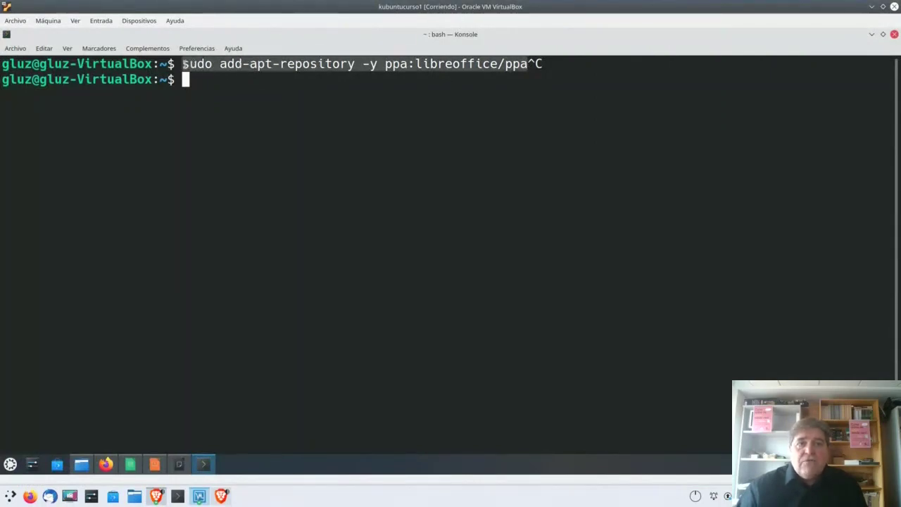
right_click(252, 68)
left_click(283, 71)
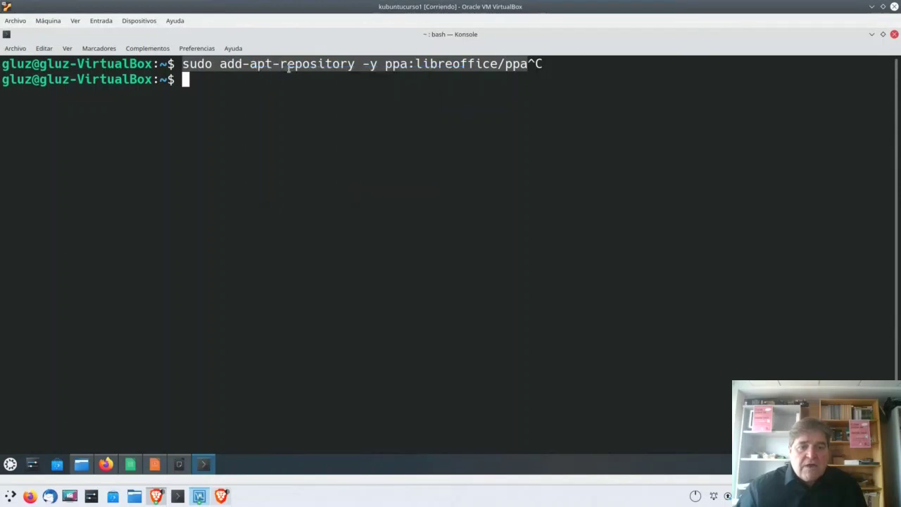
Paste the PPA command into the meeting's public chat and send it
mouse_move(130, 464)
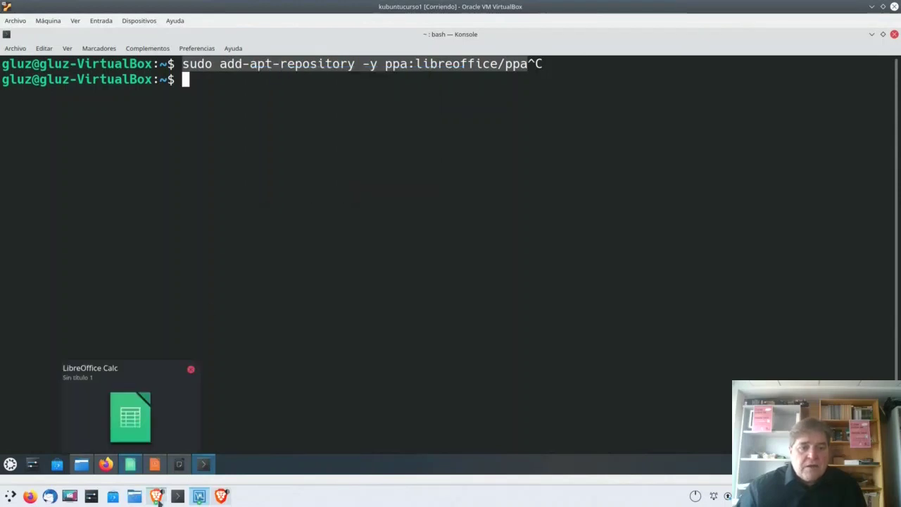
mouse_move(158, 499)
left_click(139, 470)
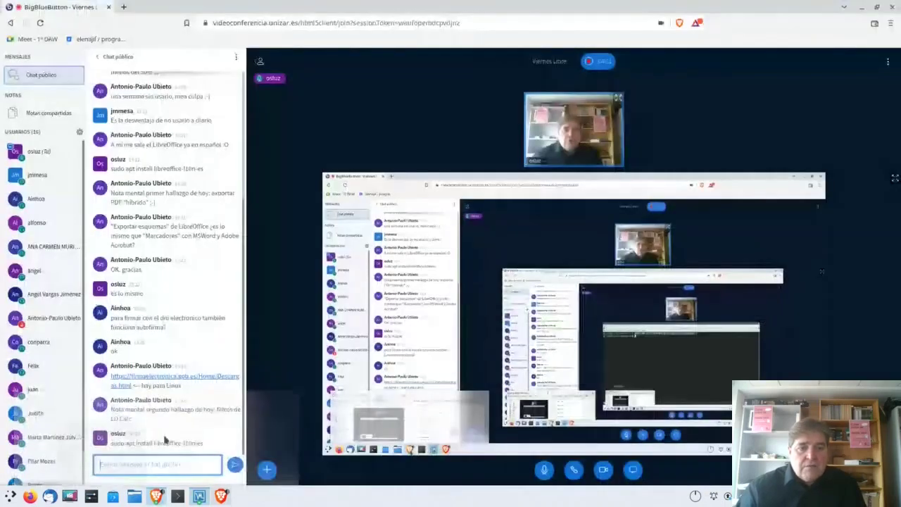
right_click(140, 469)
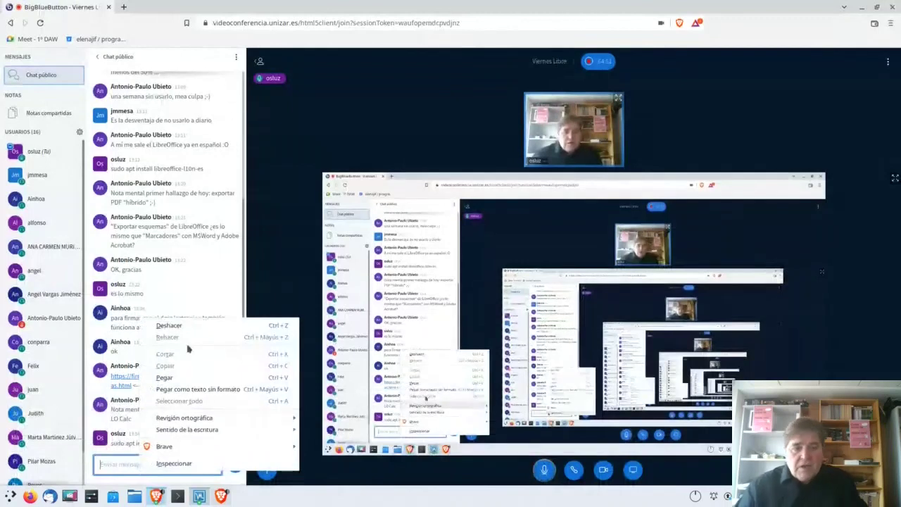
left_click(166, 377)
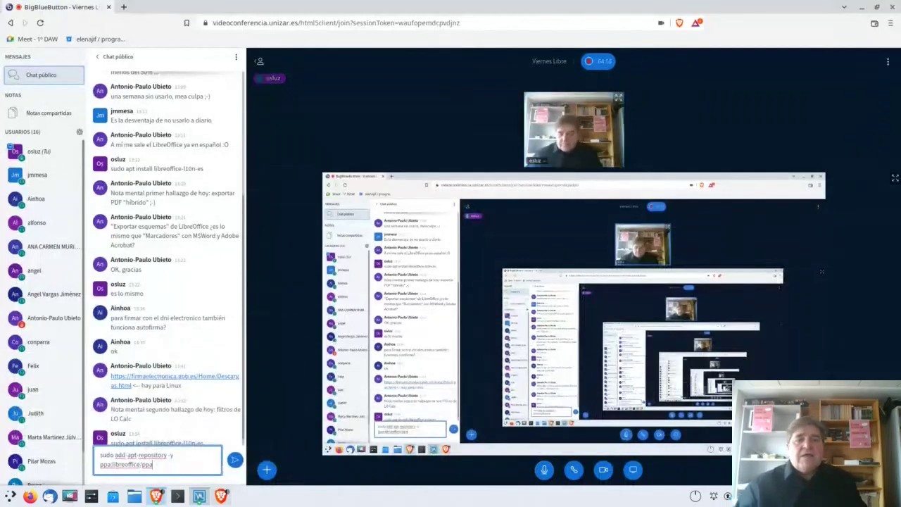
key("Return")
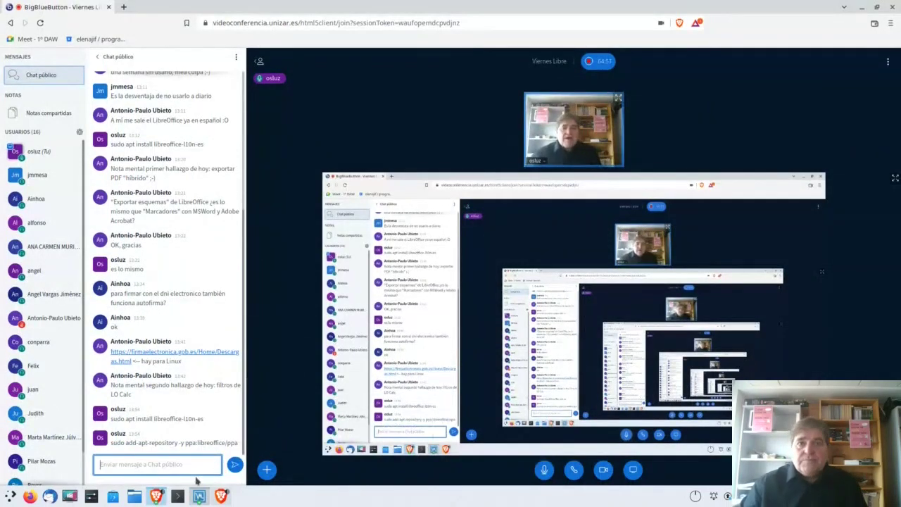
left_click(199, 496)
Paste and run 'sudo add-apt-repository -y ppa:libreoffice/ppa' with the sudo password, then type 'sudo apt full-upgrade'
type("sudo apt install libreoffice-help-es")
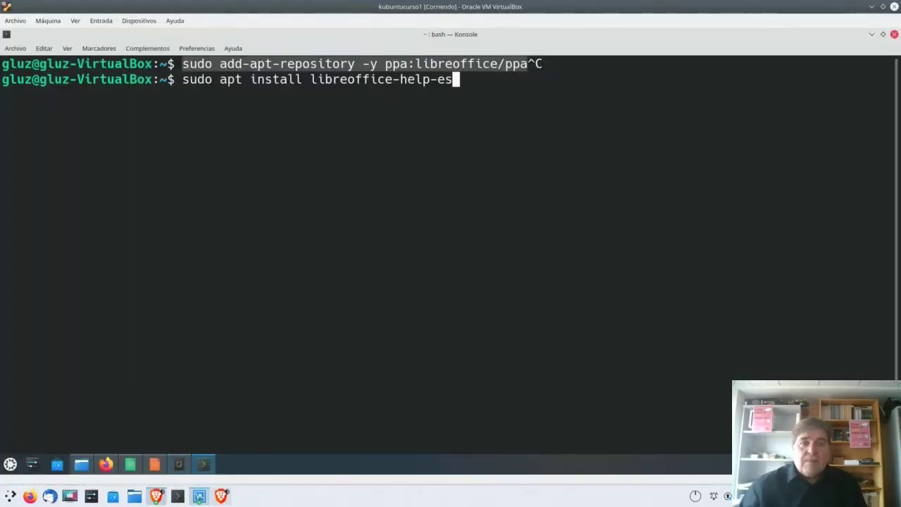
key("ctrl+u")
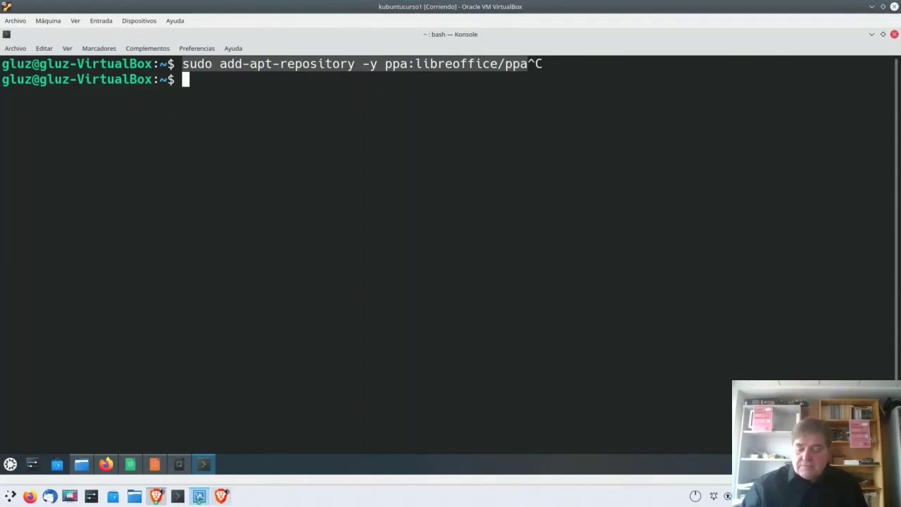
right_click(276, 92)
left_click(294, 115)
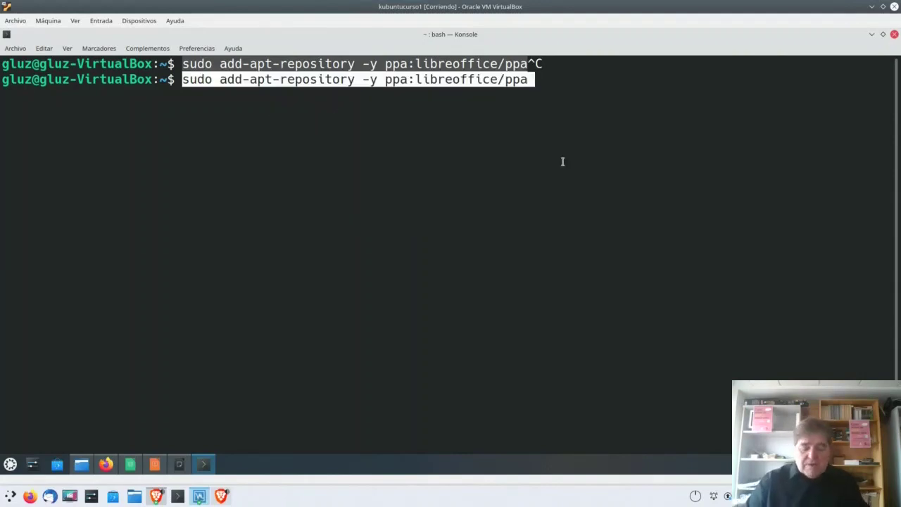
key("Return")
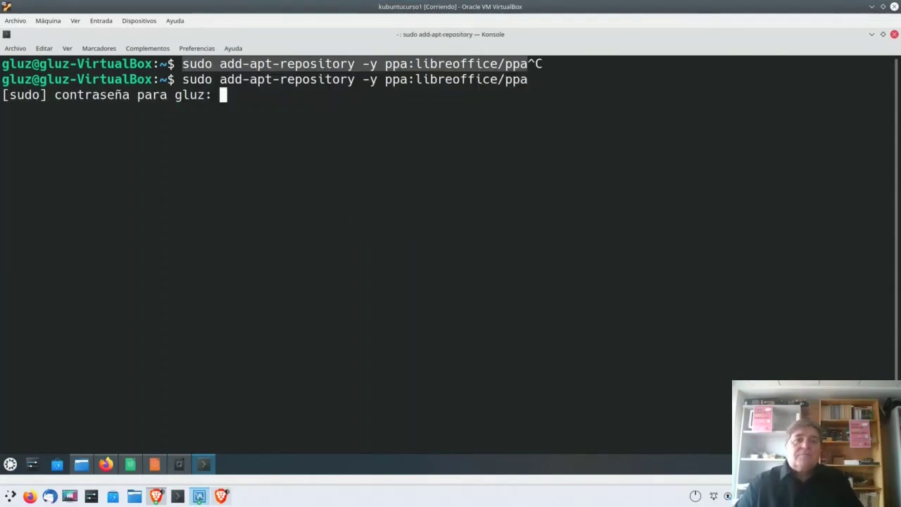
key("Return")
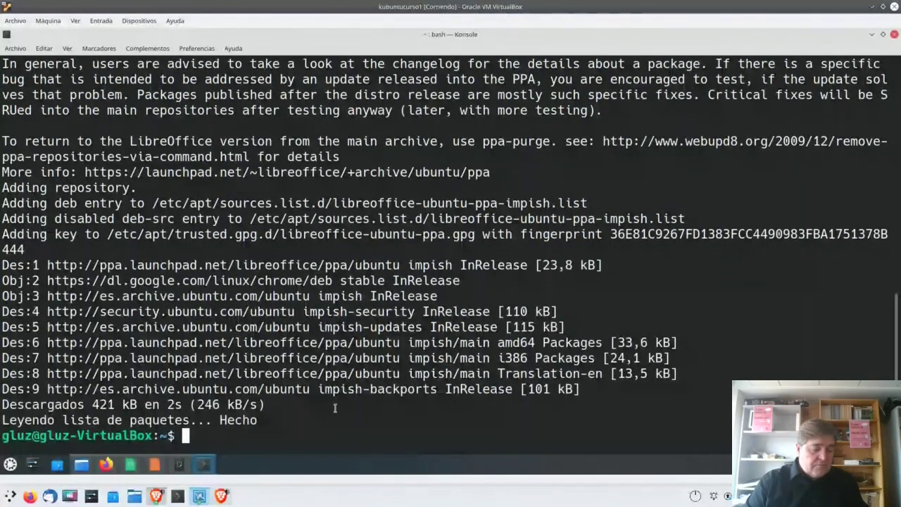
type("sudo apt")
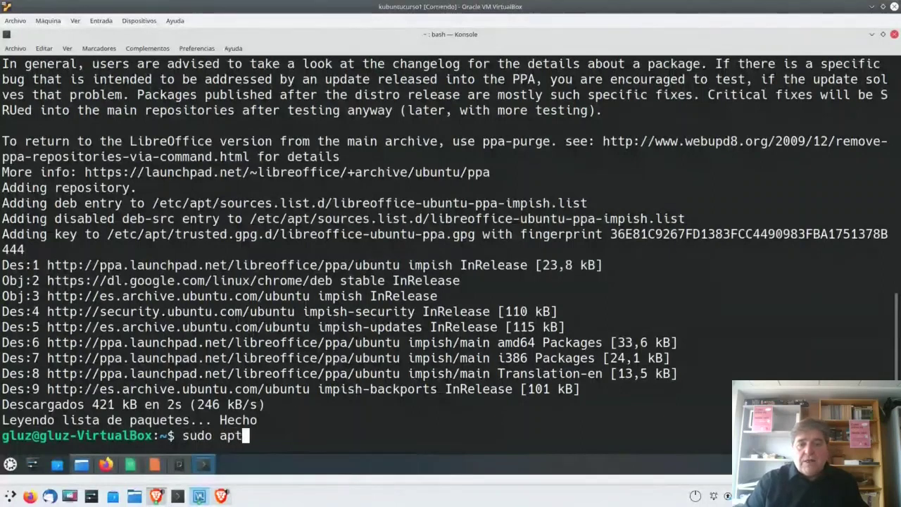
type(" full-up")
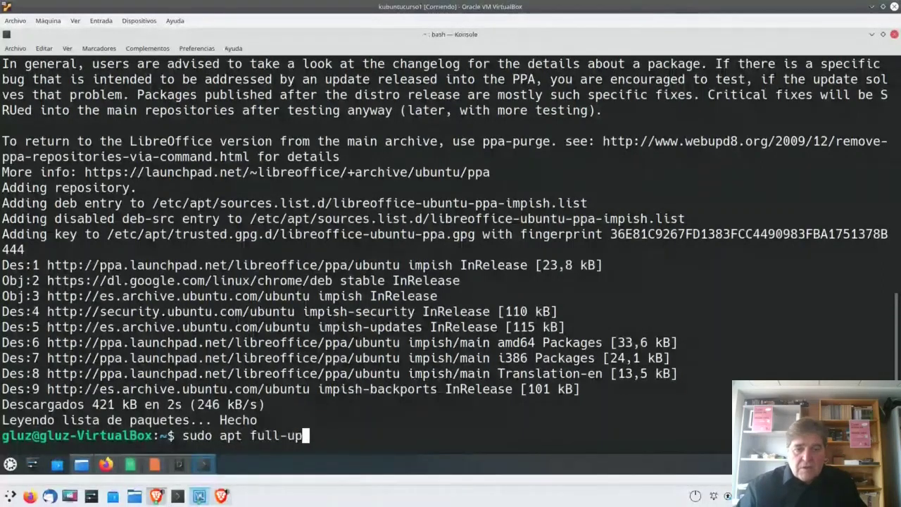
type("grade")
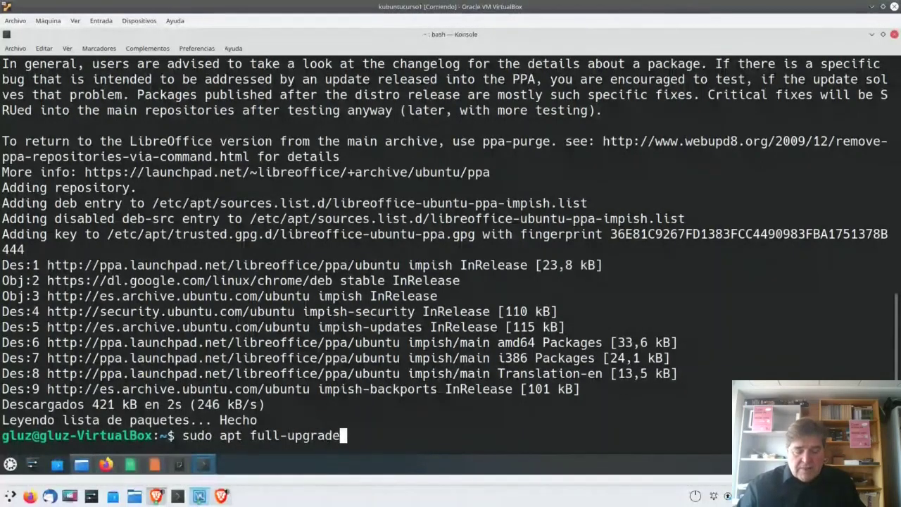
Copy the 'sudo apt full-upgrade' command from the Konsole prompt
left_click_drag(351, 436, 181, 437)
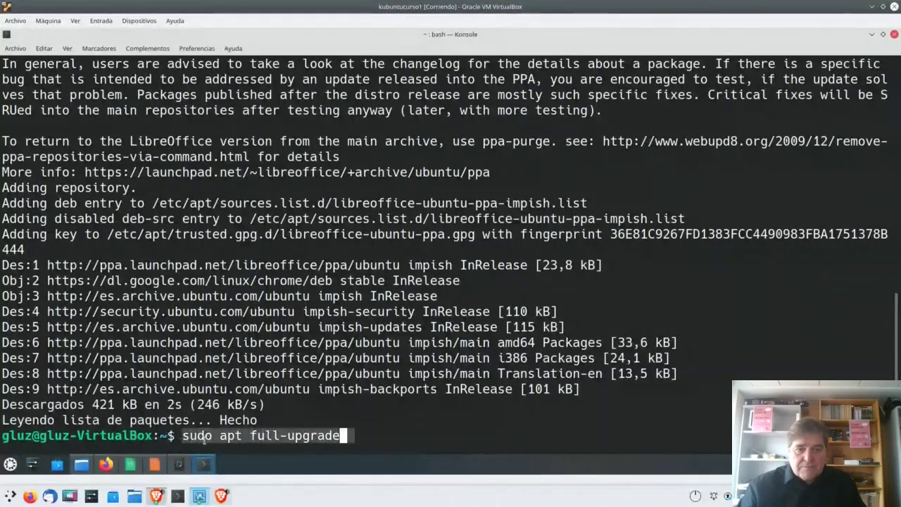
right_click(239, 438)
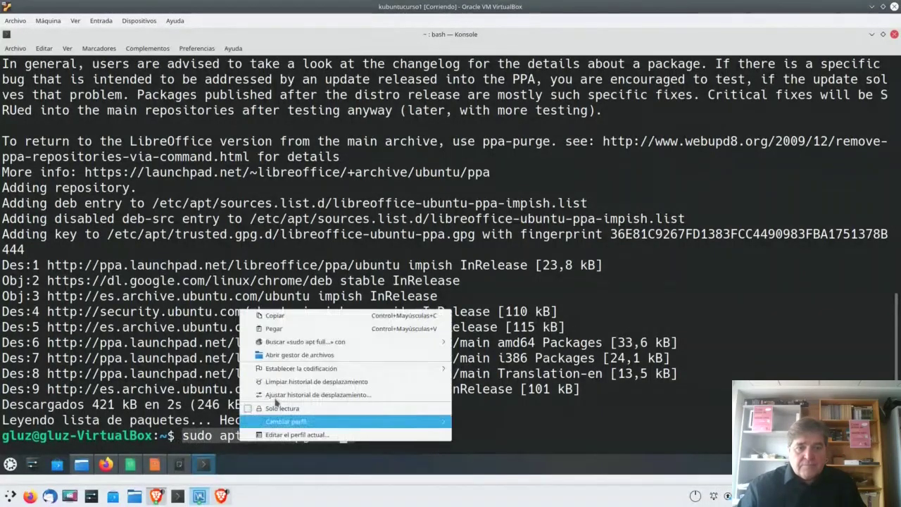
left_click(278, 316)
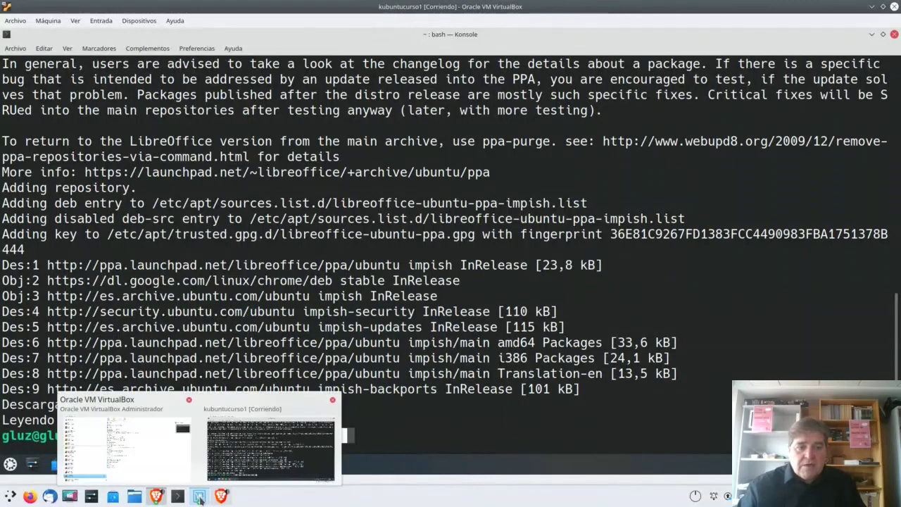
Paste and send the full-upgrade command in the BigBlueButton chat, then bring LibreOffice Impress forward
mouse_move(157, 496)
left_click(101, 447)
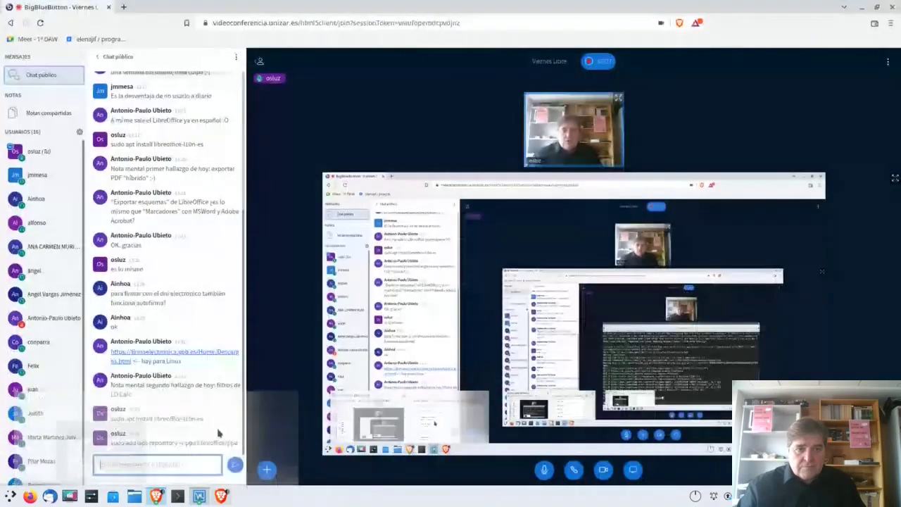
right_click(156, 465)
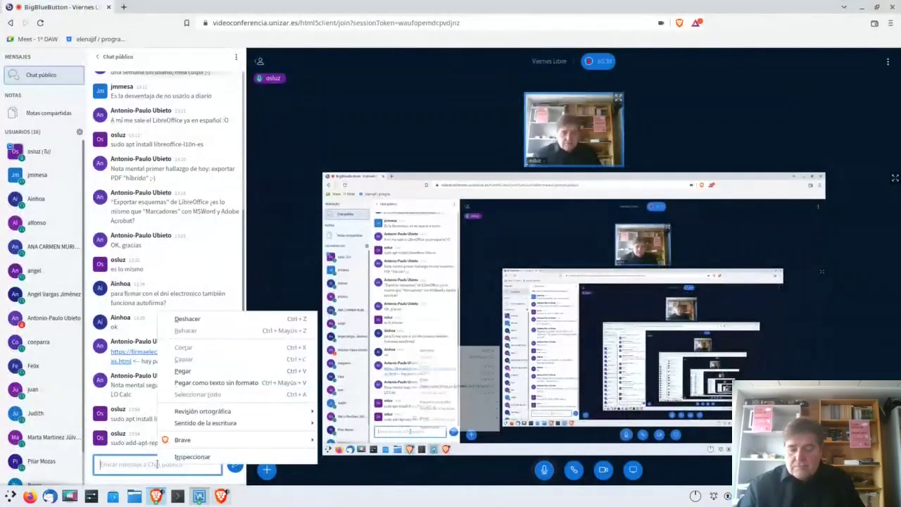
left_click(183, 371)
key("Return")
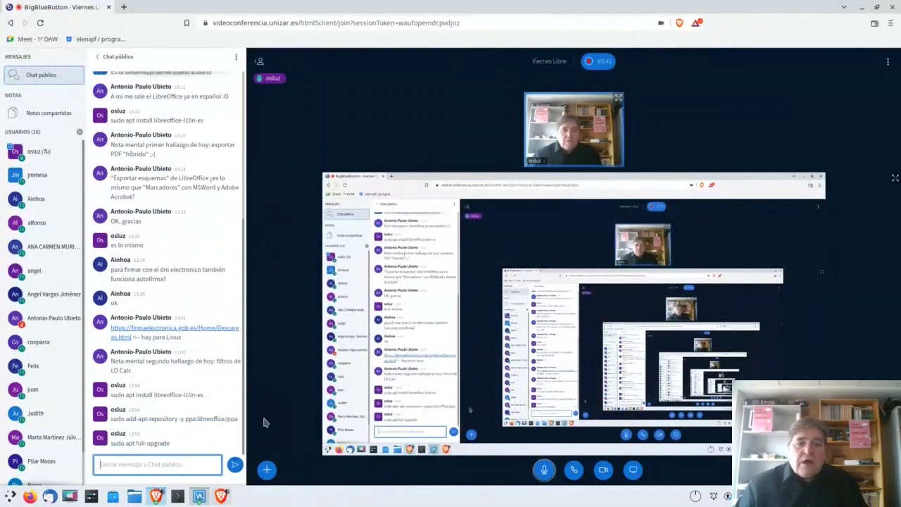
left_click(199, 496)
left_click(154, 466)
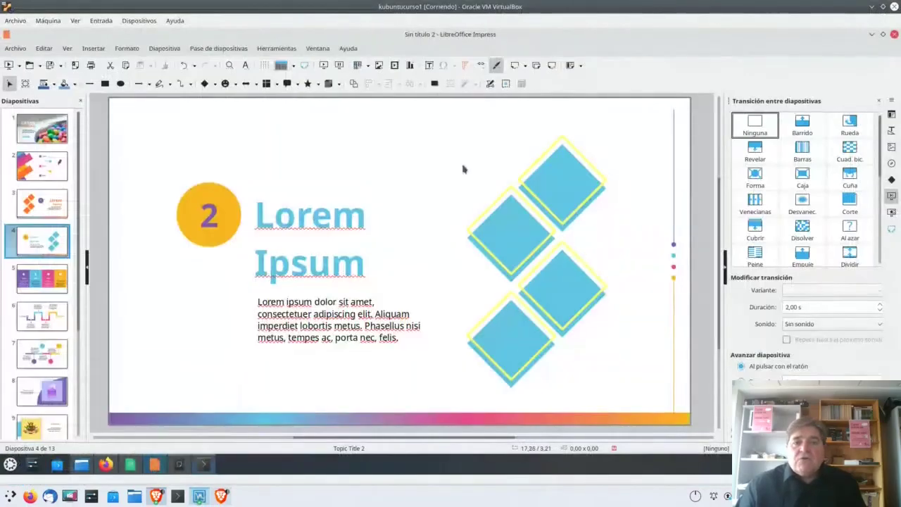
Check the installed LibreOffice version in Impress's Help > About dialog
left_click(348, 50)
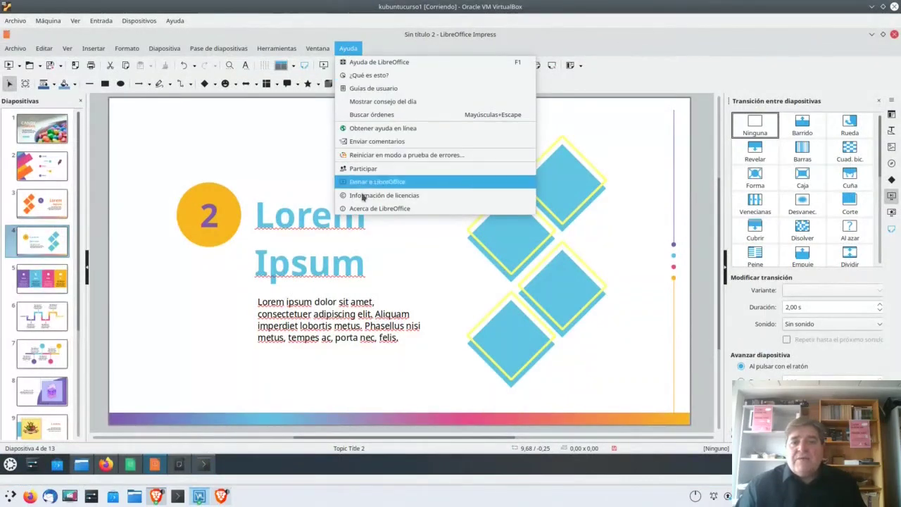
left_click(370, 211)
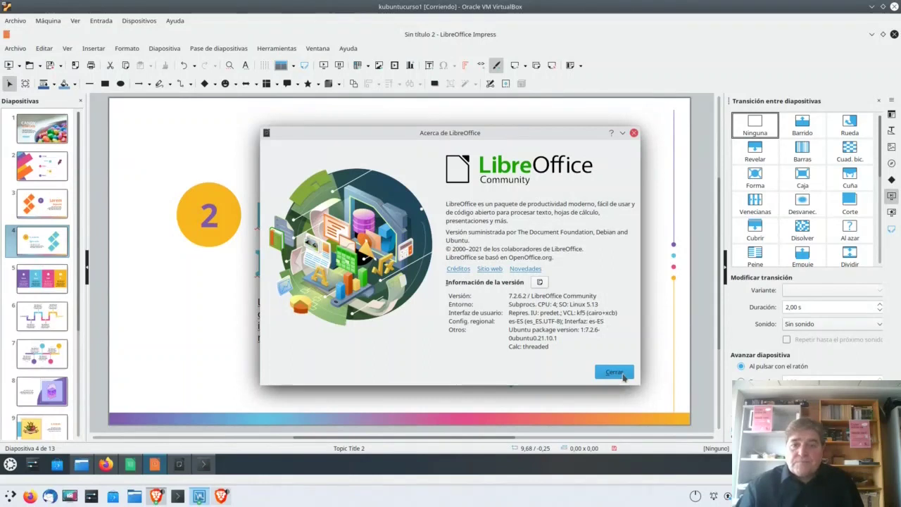
left_click(624, 374)
Close Impress and the Calc spreadsheet, choosing not to save either
left_click(894, 34)
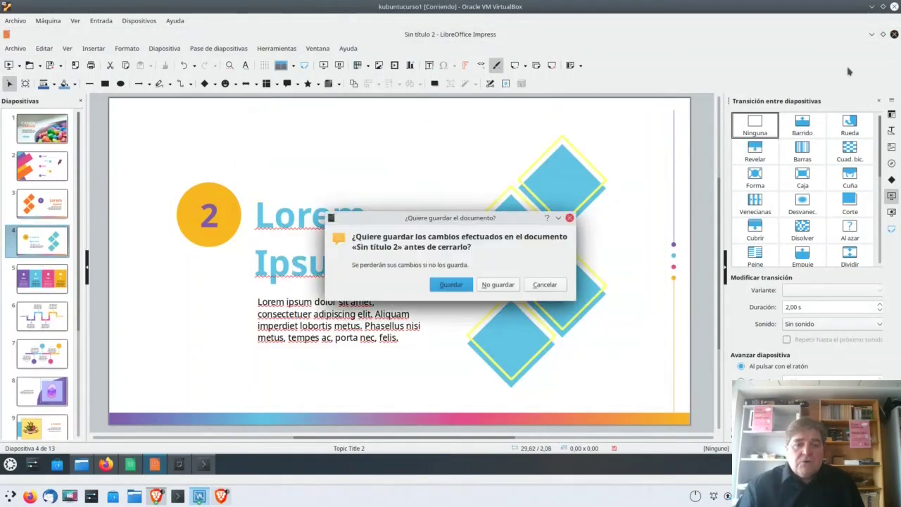
left_click(504, 287)
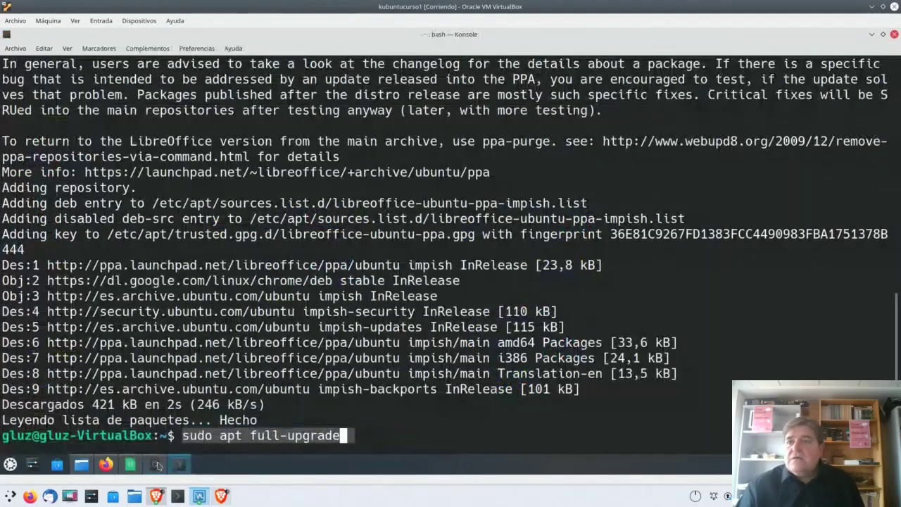
left_click(130, 464)
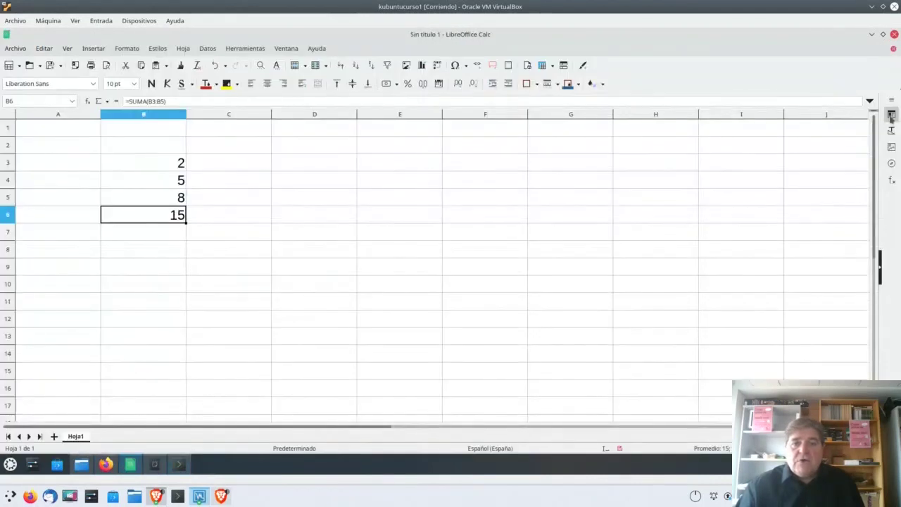
left_click(893, 34)
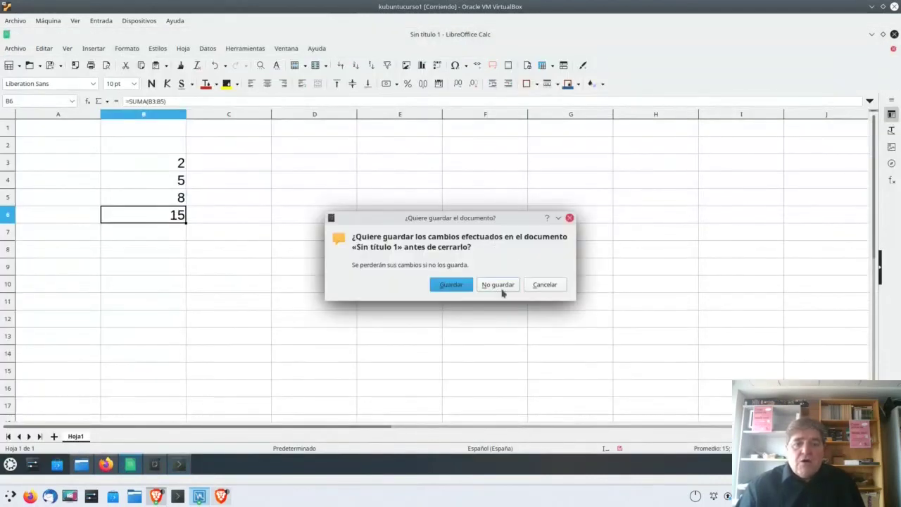
left_click(499, 285)
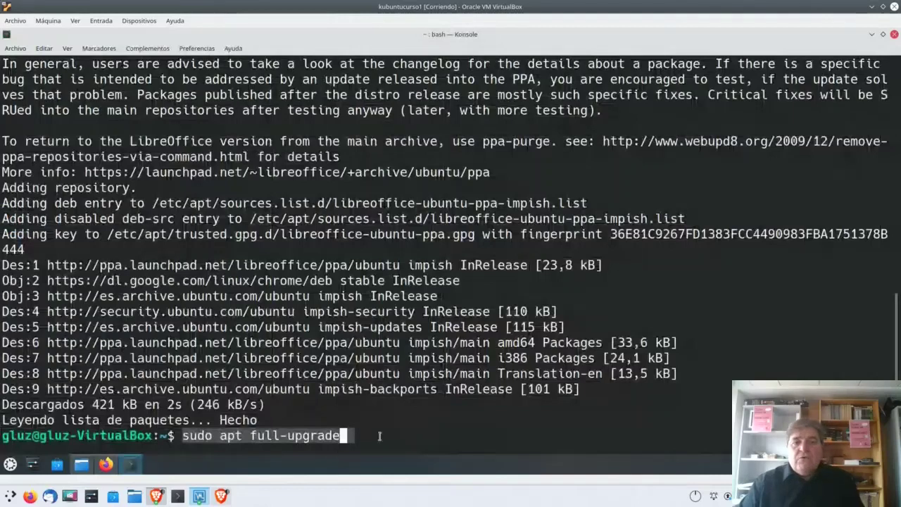
Run 'sudo apt full-upgrade' and answer 's' to proceed with the upgrade
key("Return")
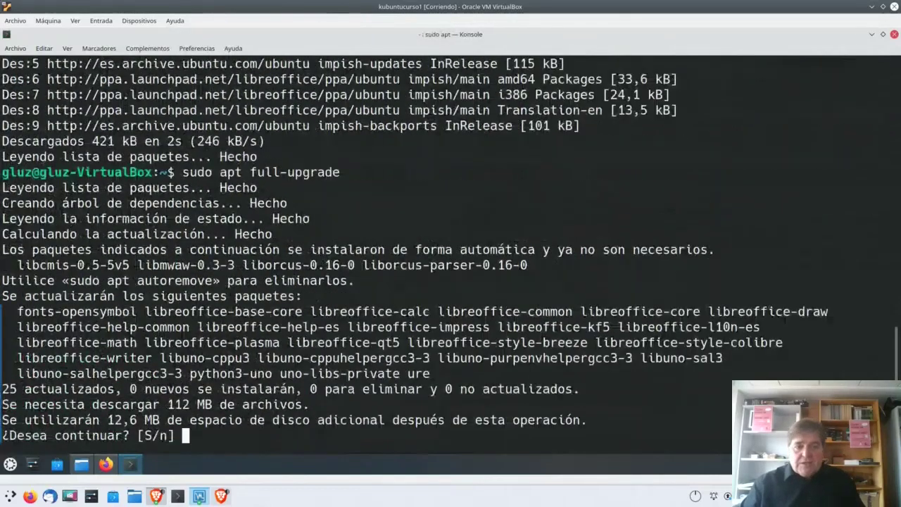
type("s")
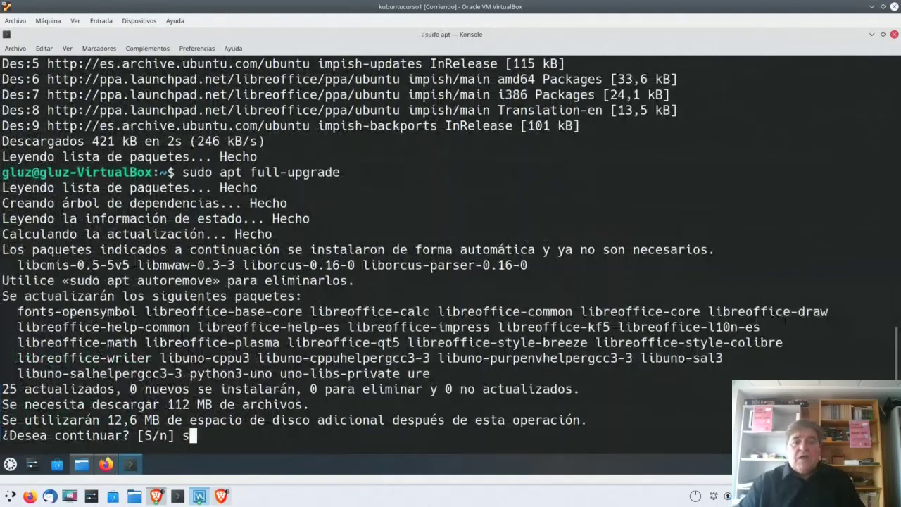
key("Return")
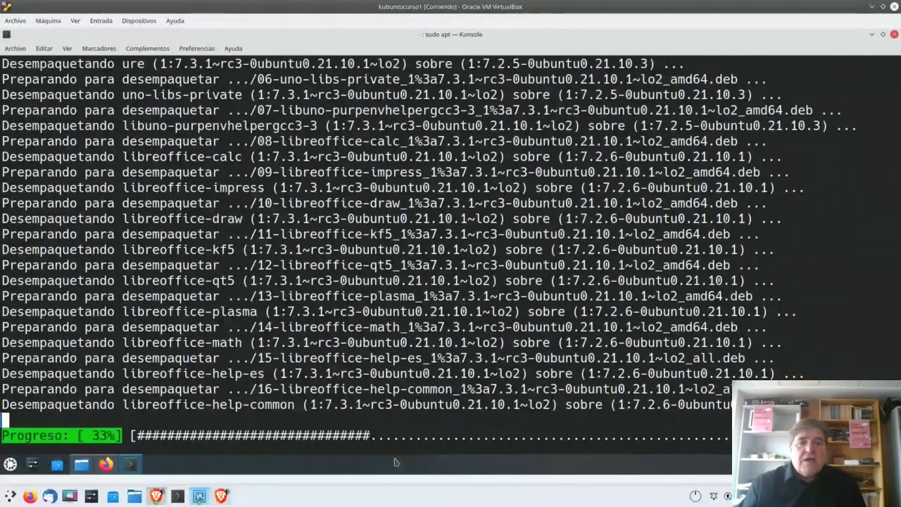
Glance at the BigBlueButton call, then bring up the osluz.unizar.es Novedades course page
left_click(199, 496)
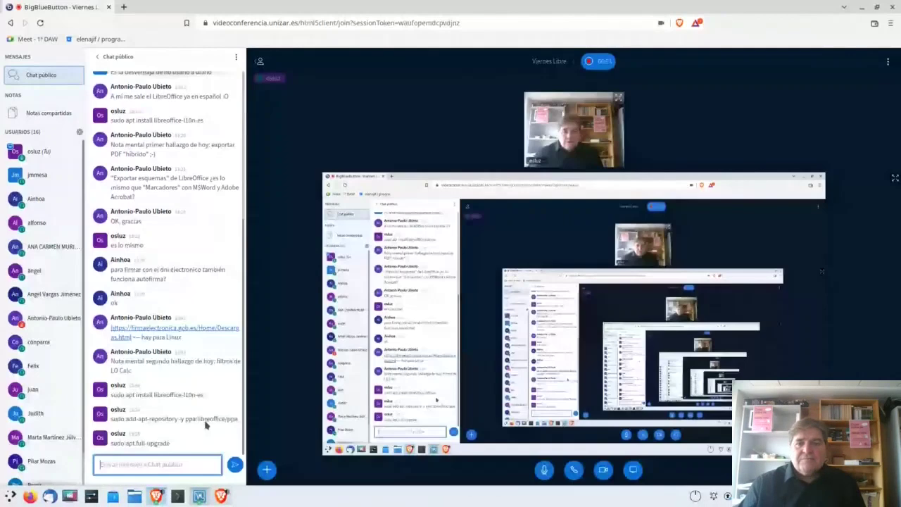
left_click(199, 496)
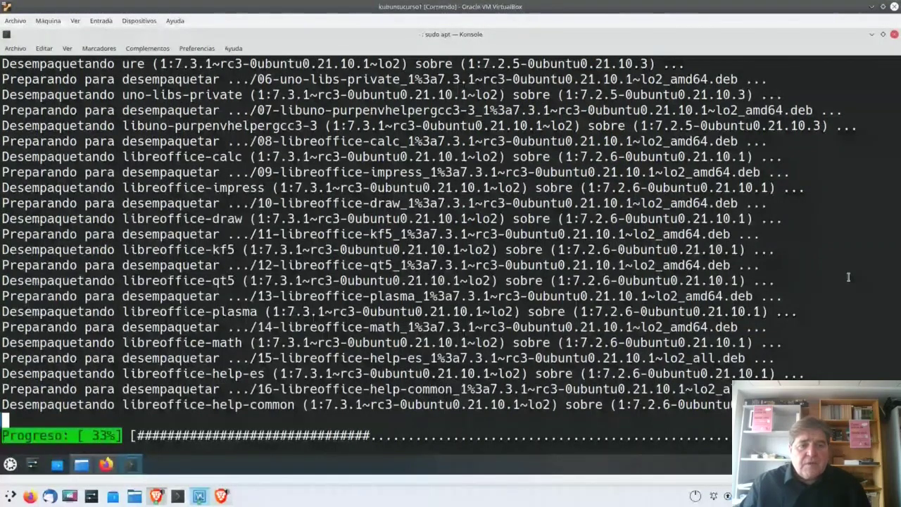
mouse_move(164, 499)
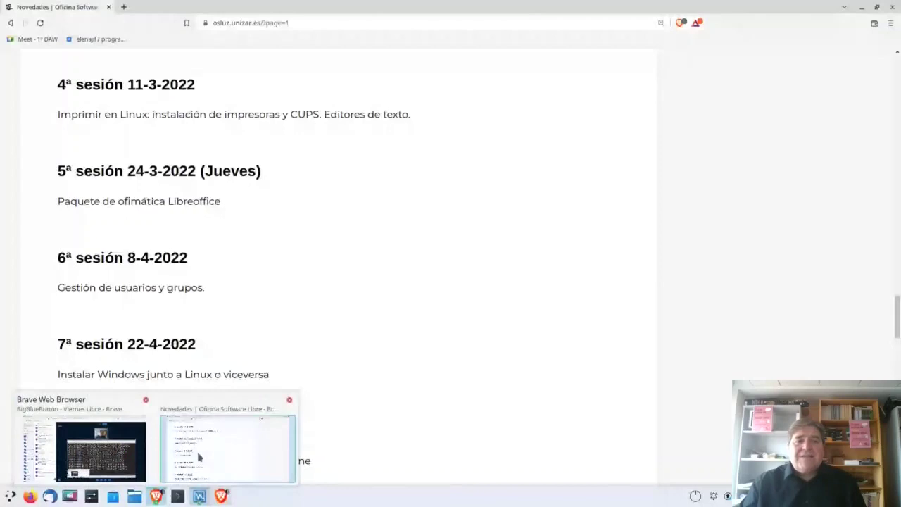
left_click(200, 457)
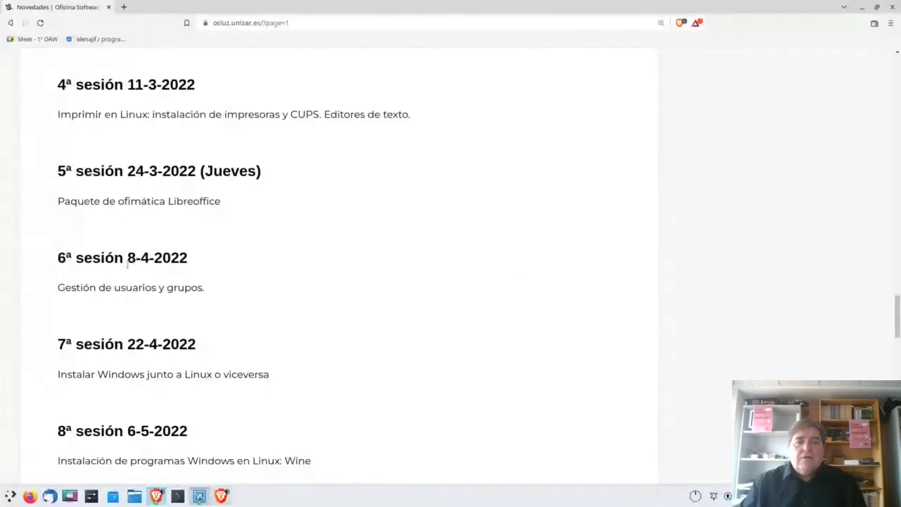
Highlight the 6ª sesión date and 'Gestión de usuarios y grupos' topic, then return to Konsole
left_click_drag(129, 258, 193, 259)
left_click(208, 258)
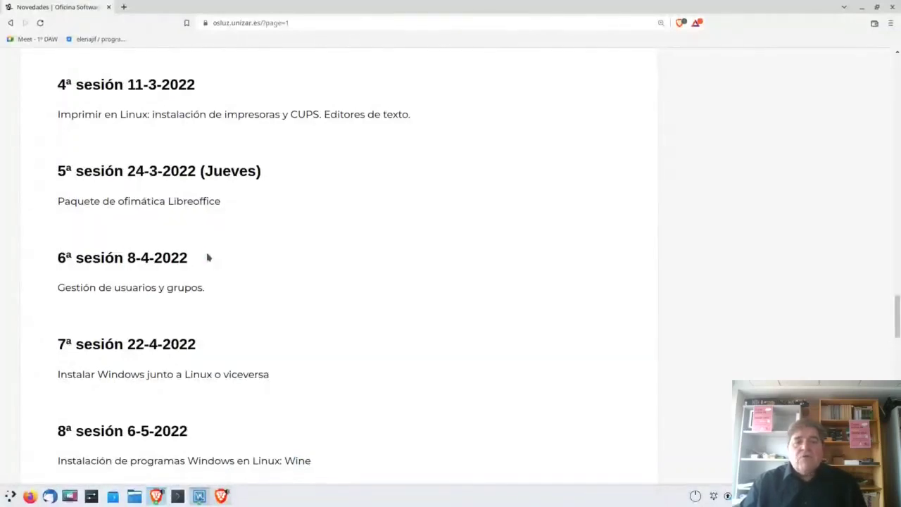
left_click_drag(222, 297, 50, 294)
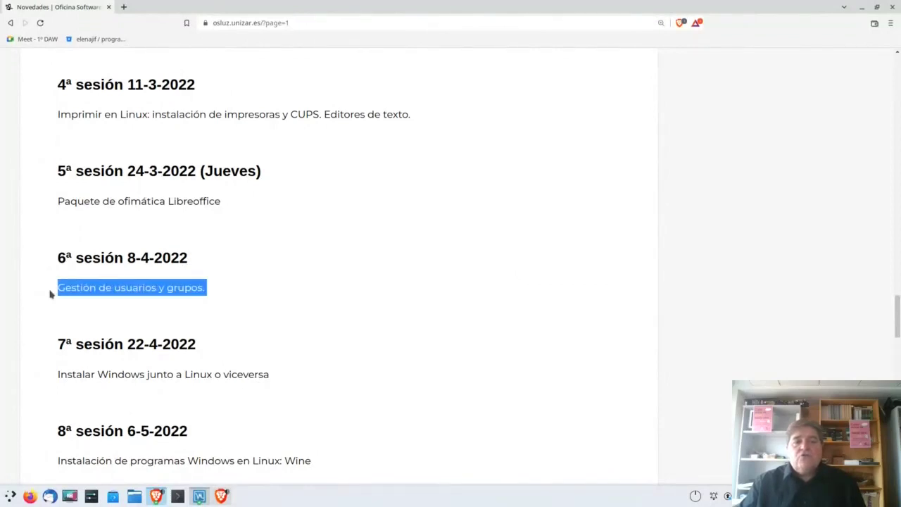
left_click(275, 285)
left_click_drag(259, 284, 57, 296)
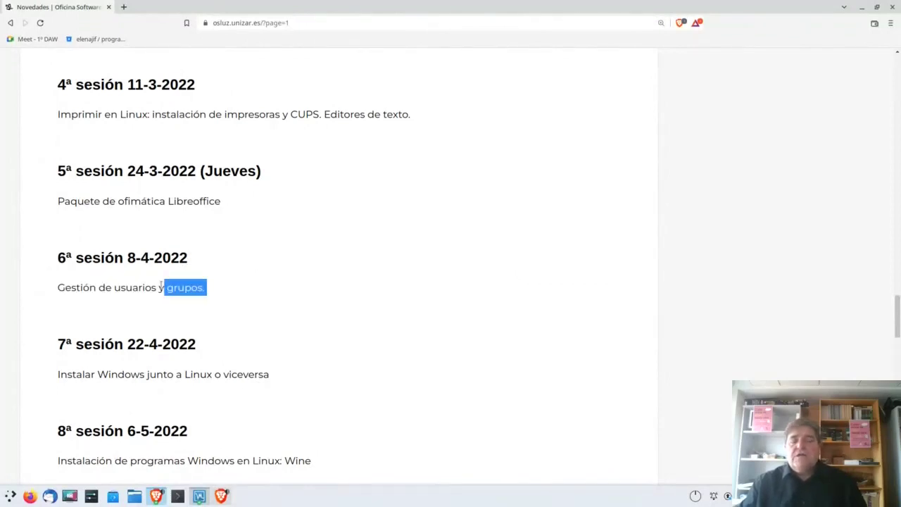
left_click(272, 296)
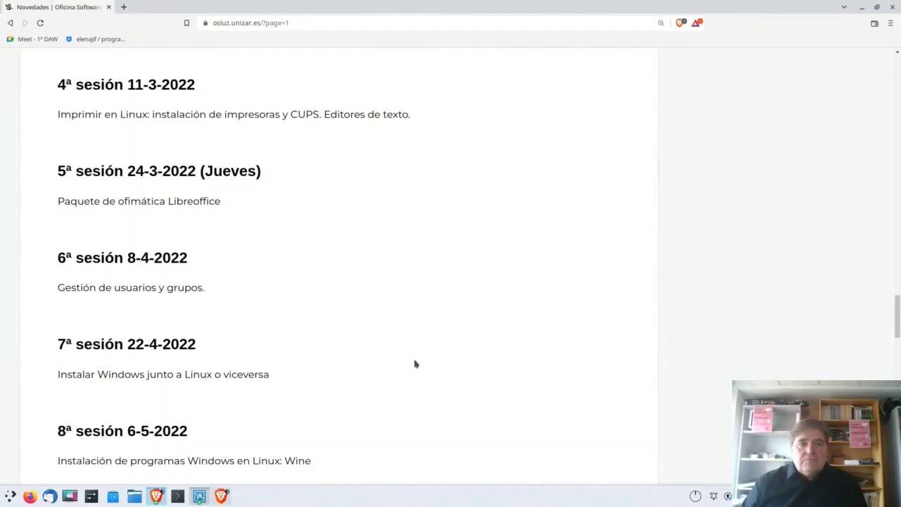
left_click(199, 498)
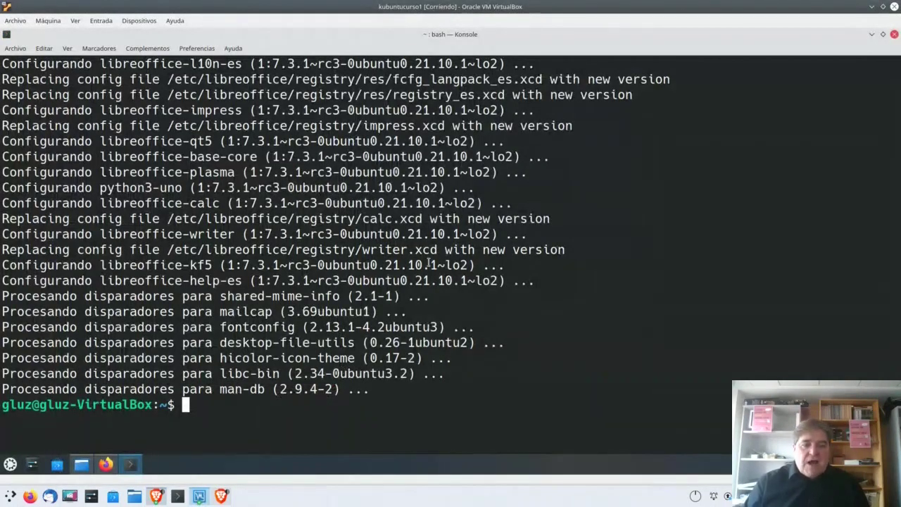
Launch LibreOffice Writer from the application launcher by searching 'lib'
left_click(10, 470)
type("lib")
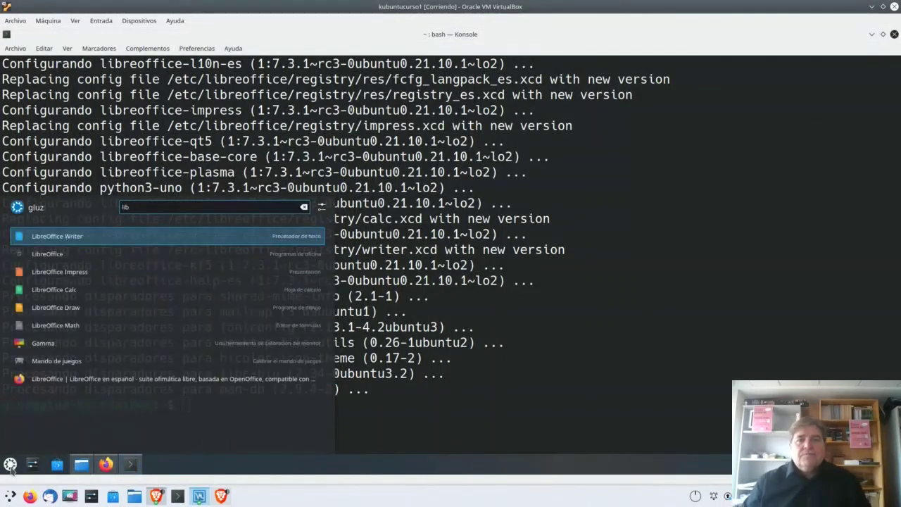
key("Return")
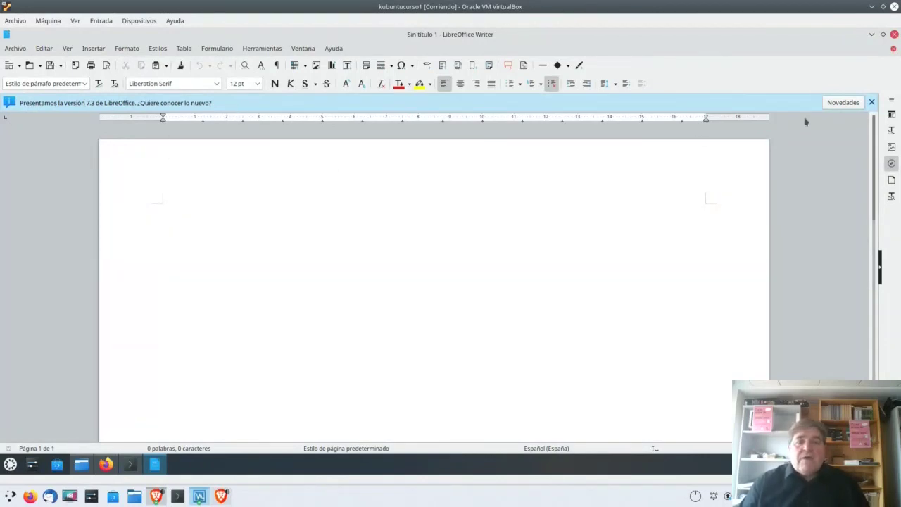
Check Ayuda > Acerca de LibreOffice shows version 7.3.1.3, then close Writer
left_click(332, 50)
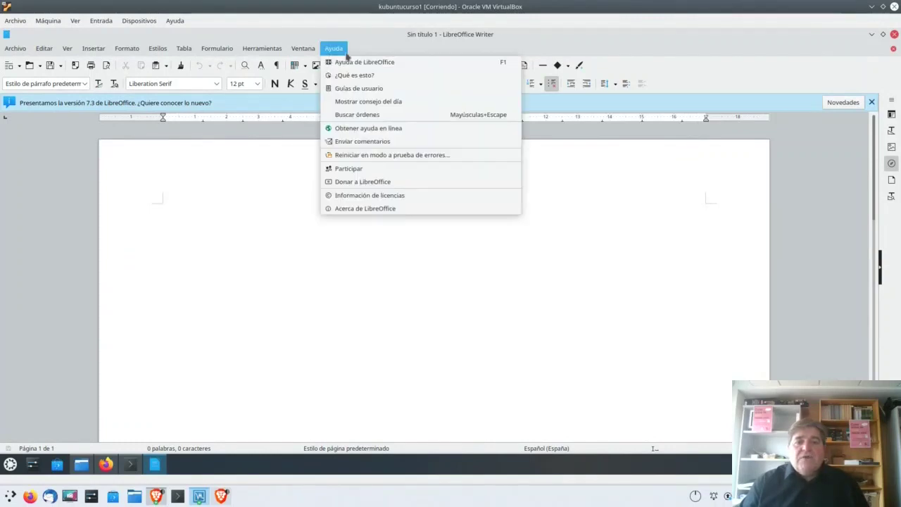
left_click(388, 209)
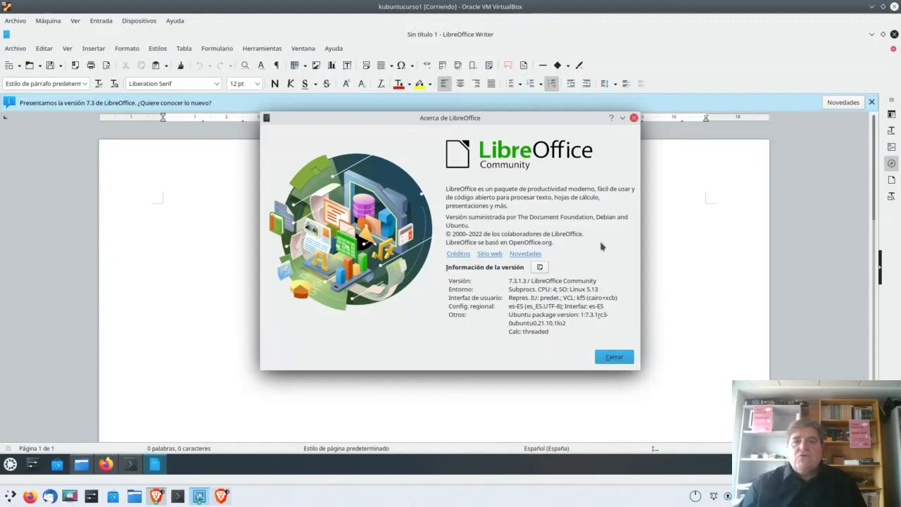
left_click(618, 357)
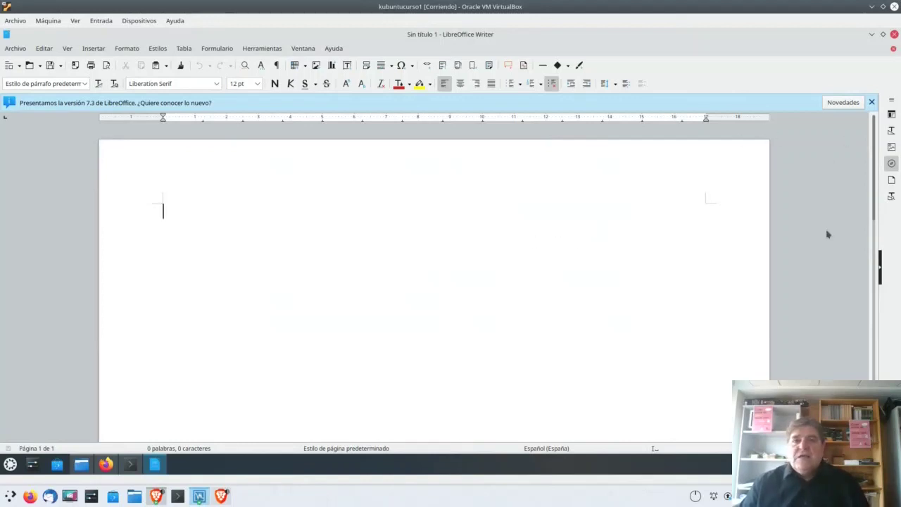
left_click(894, 34)
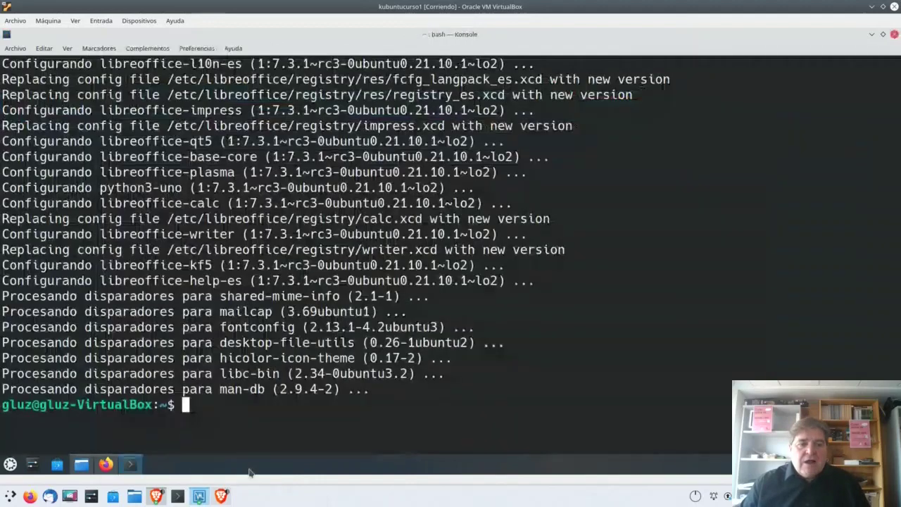
Switch from VirtualBox to the Brave window showing the BigBlueButton call and chat
left_click(200, 496)
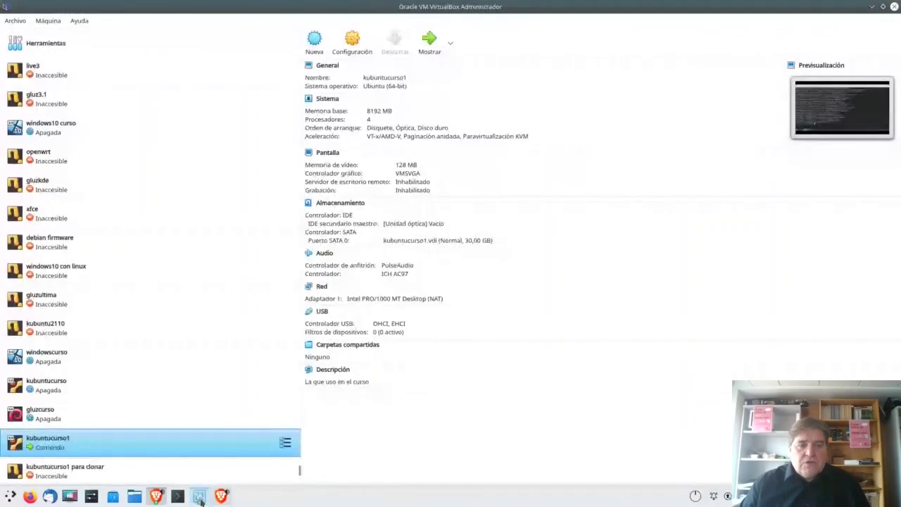
left_click(200, 497)
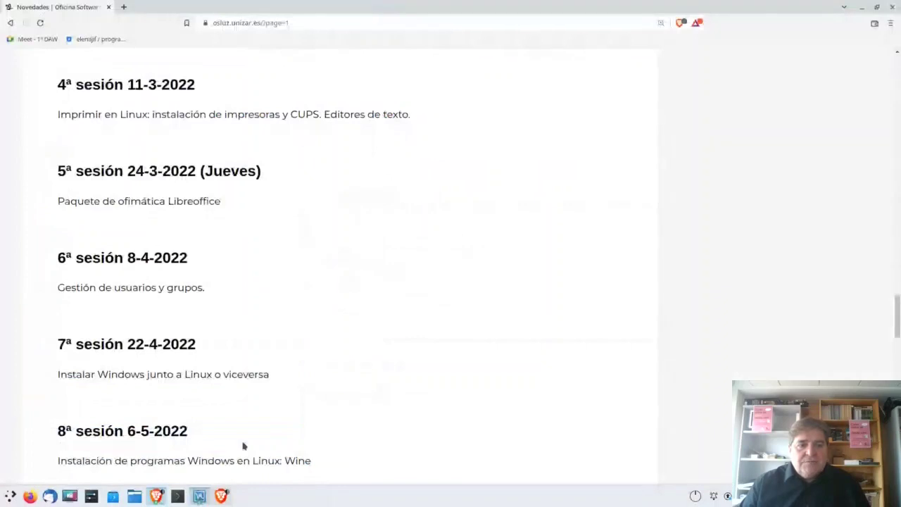
left_click(157, 498)
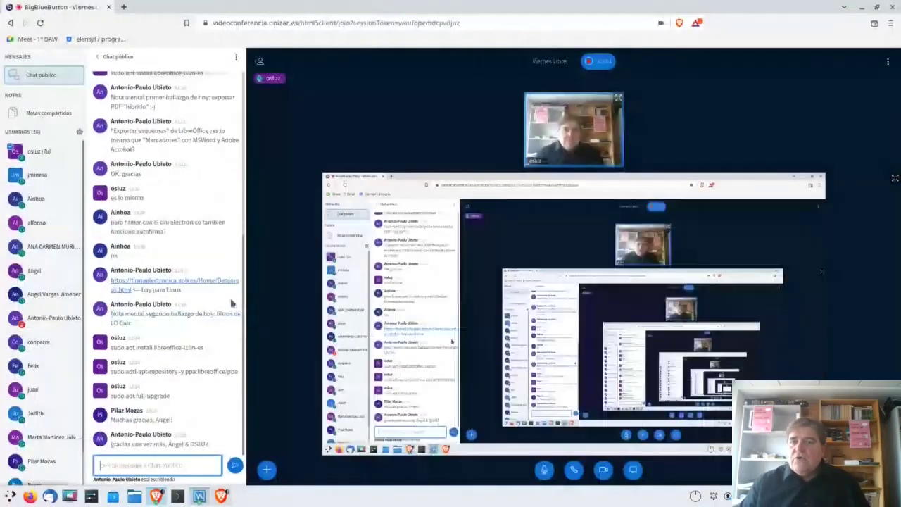